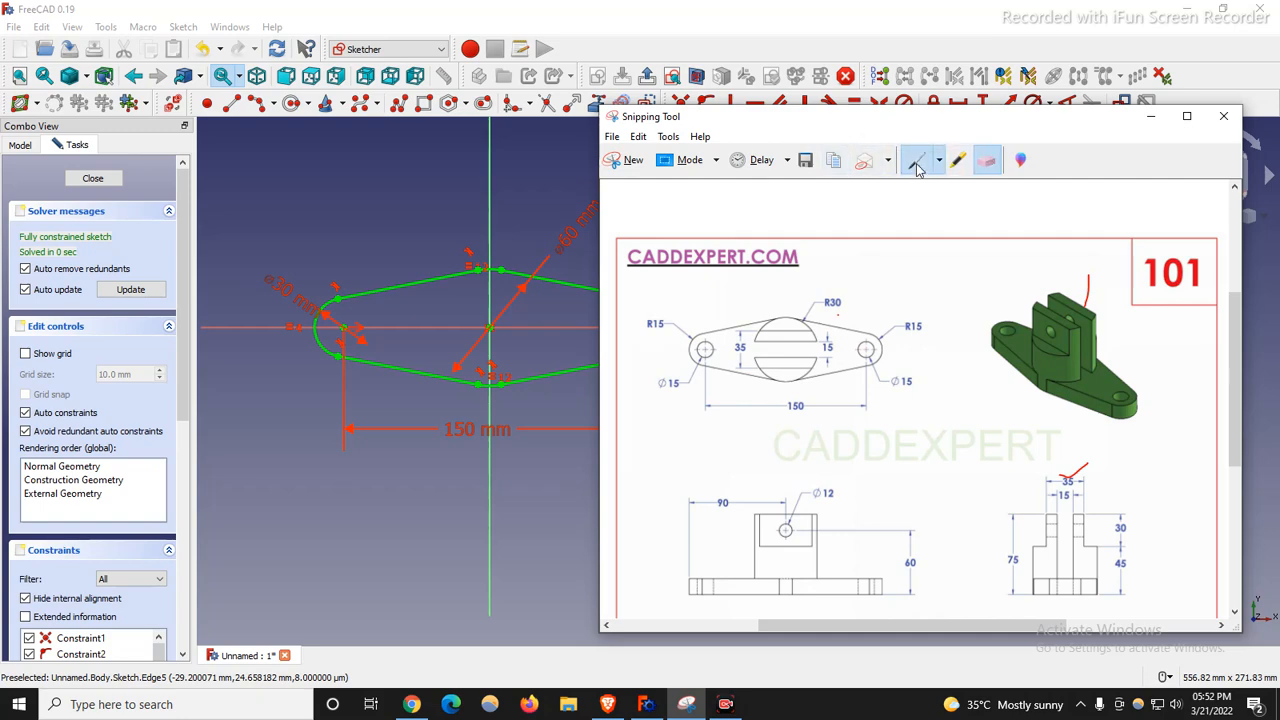
Mark the 3D part's upright with a red pen stroke, an X and a tick.
{"action": "left_click", "coordinate": [917, 164]}
{"action": "mouse_move", "coordinate": [1116, 386]}
{"action": "left_mouse_down"}
{"action": "mouse_move", "coordinate": [1157, 356]}
{"action": "mouse_move", "coordinate": [1150, 306]}
{"action": "left_mouse_up"}
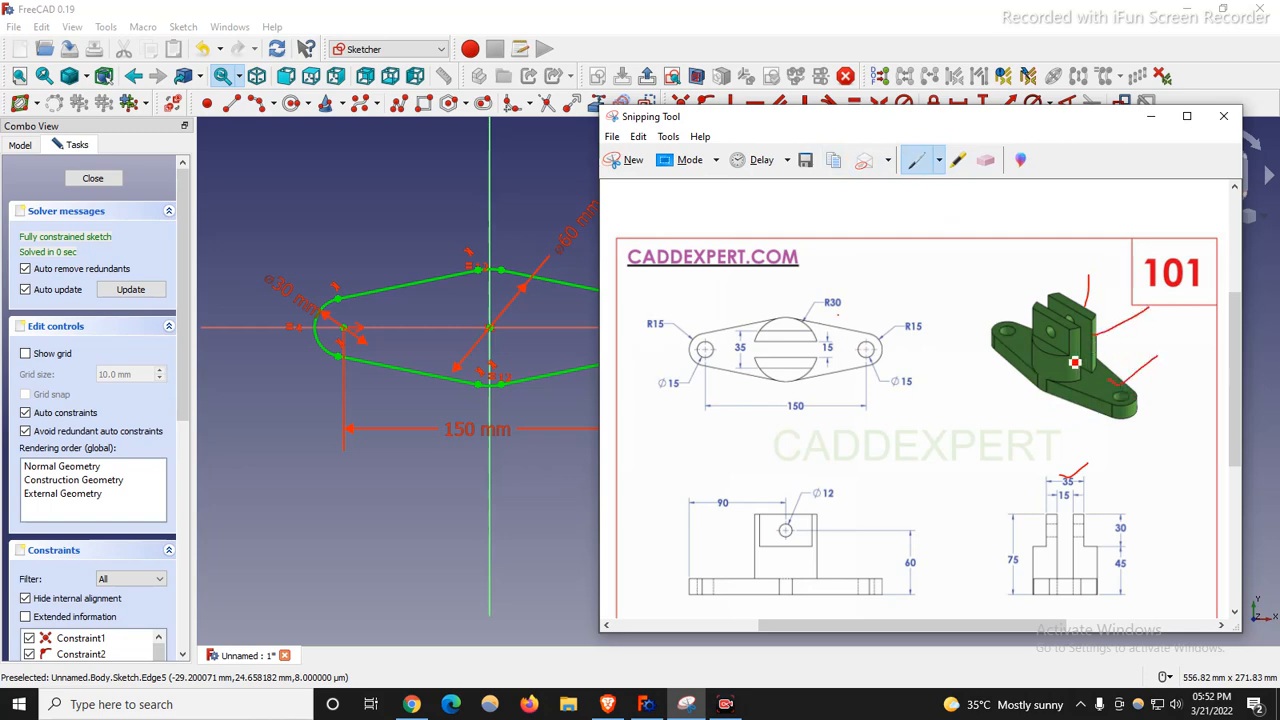
{"action": "mouse_move", "coordinate": [1047, 332]}
{"action": "left_mouse_down"}
{"action": "mouse_move", "coordinate": [1071, 359]}
{"action": "mouse_move", "coordinate": [1051, 357]}
{"action": "left_mouse_up"}
{"action": "left_click_drag", "start_coordinate": [1114, 292], "coordinate": [1099, 305]}
{"action": "scroll", "coordinate": [363, 373], "scroll_direction": "down", "scroll_amount": 2}
{"action": "scroll", "coordinate": [498, 321], "scroll_direction": "up", "scroll_amount": 1}
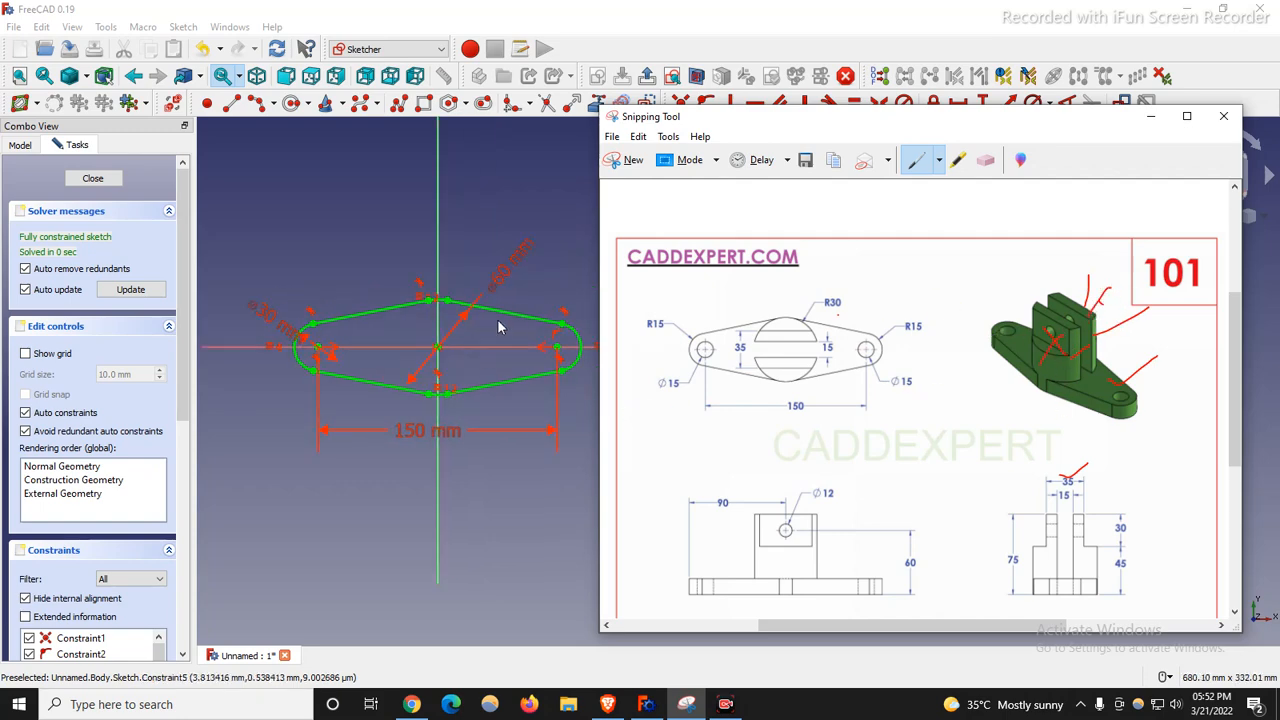
{"action": "scroll", "coordinate": [576, 321], "scroll_direction": "up", "scroll_amount": 2}
{"action": "scroll", "coordinate": [326, 358], "scroll_direction": "down", "scroll_amount": 2}
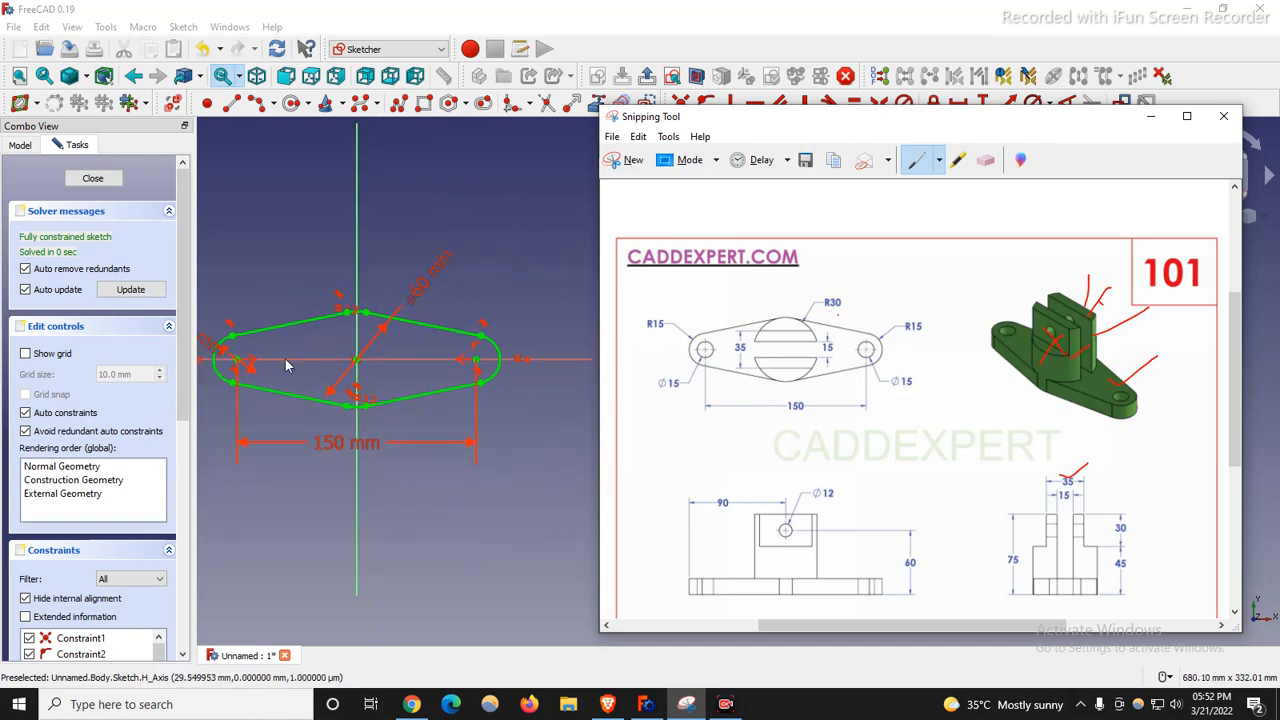
Circle the drawing's top view in red.
{"action": "mouse_move", "coordinate": [650, 314]}
{"action": "left_mouse_down"}
{"action": "mouse_move", "coordinate": [980, 346]}
{"action": "mouse_move", "coordinate": [676, 446]}
{"action": "mouse_move", "coordinate": [634, 326]}
{"action": "mouse_move", "coordinate": [640, 308]}
{"action": "left_mouse_up"}
{"action": "scroll", "coordinate": [727, 399], "scroll_direction": "down", "scroll_amount": 1}
{"action": "scroll", "coordinate": [313, 331], "scroll_direction": "up", "scroll_amount": 1}
{"action": "scroll", "coordinate": [564, 428], "scroll_direction": "down", "scroll_amount": 1}
{"action": "scroll", "coordinate": [289, 271], "scroll_direction": "up", "scroll_amount": 1}
{"action": "scroll", "coordinate": [305, 267], "scroll_direction": "down", "scroll_amount": 1}
Bring the FreeCAD sketch forward and move the 60 mm dimension to a steeper angle.
{"action": "right_click", "coordinate": [305, 267]}
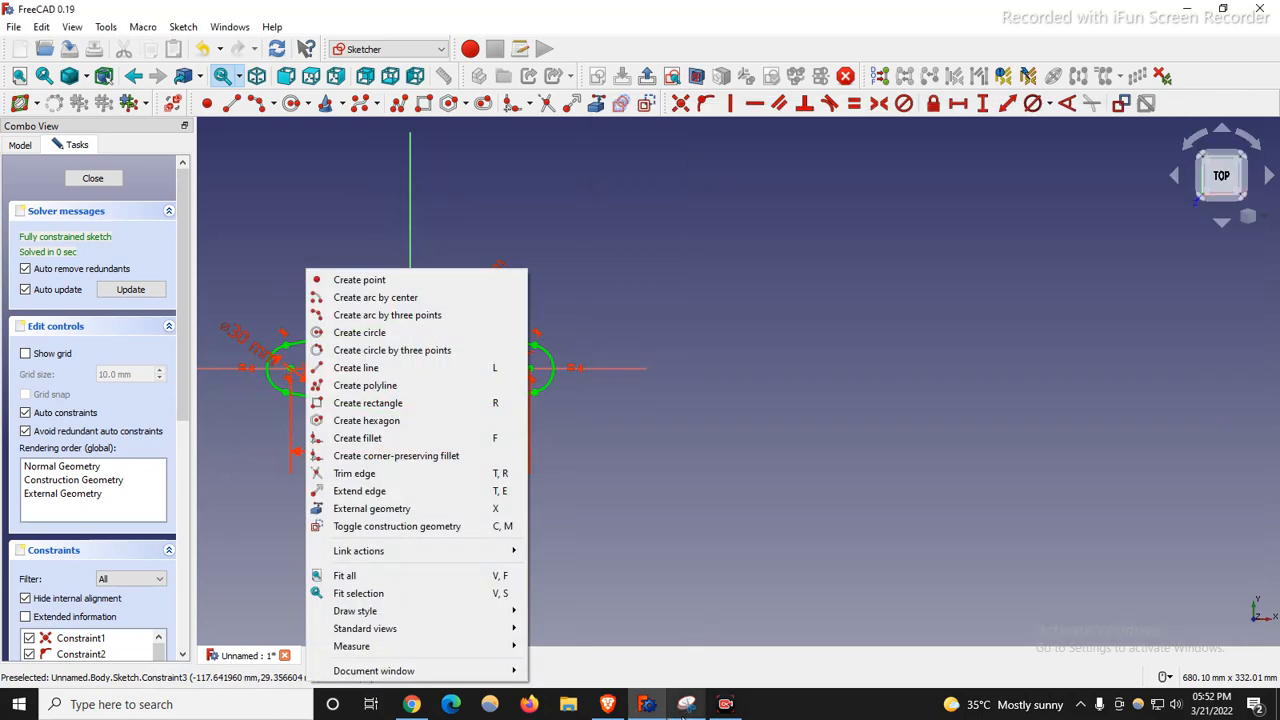
{"action": "left_click", "coordinate": [832, 540]}
{"action": "left_click", "coordinate": [277, 356]}
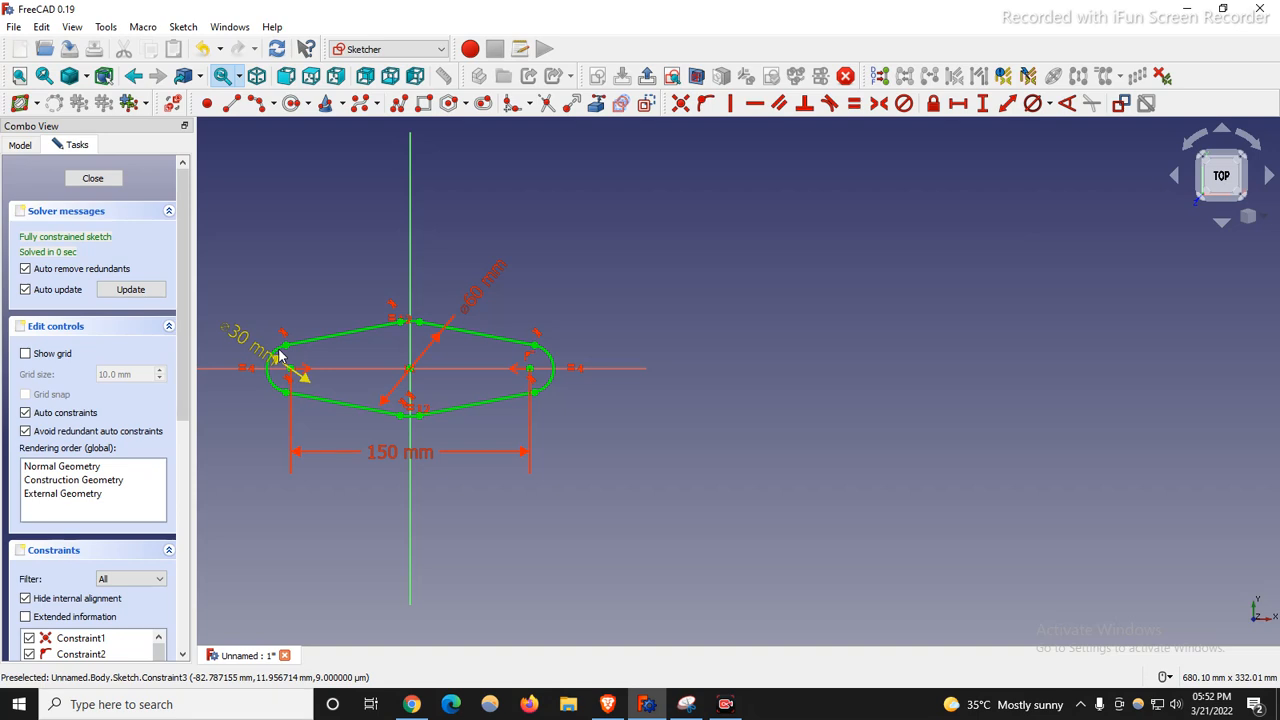
{"action": "scroll", "coordinate": [251, 367], "scroll_direction": "up", "scroll_amount": 2}
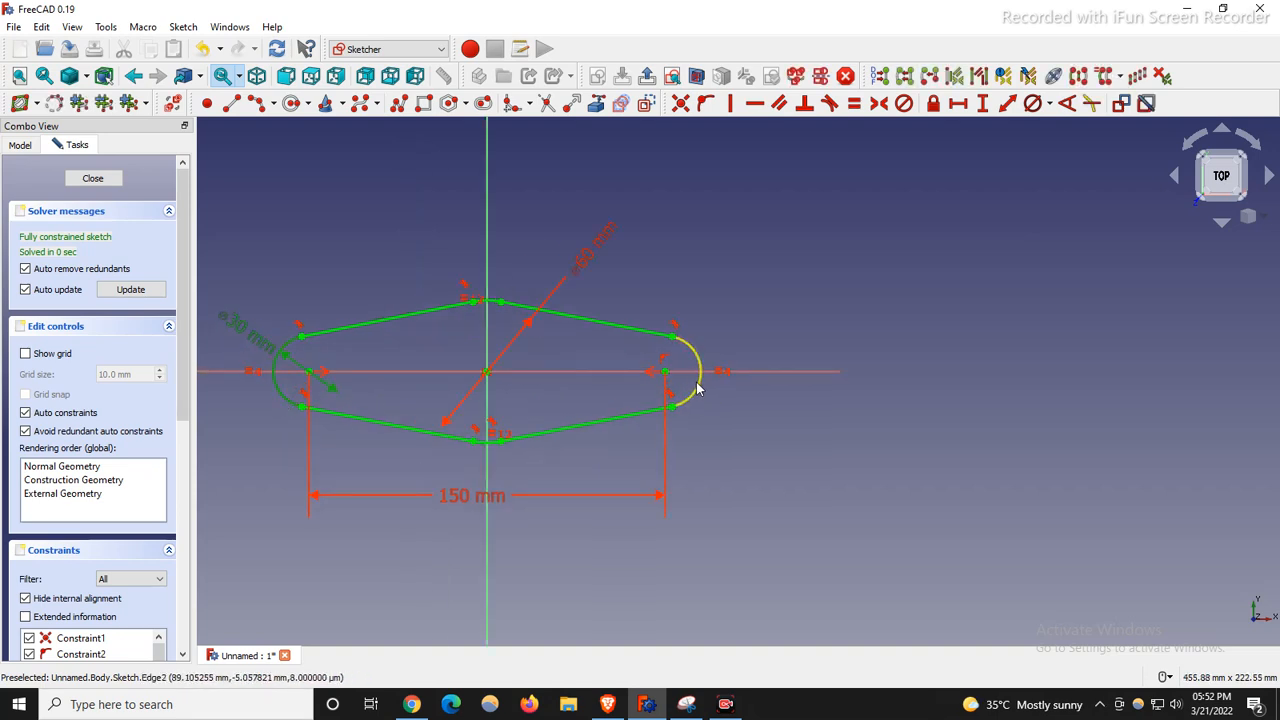
{"action": "left_click_drag", "start_coordinate": [560, 204], "coordinate": [543, 223]}
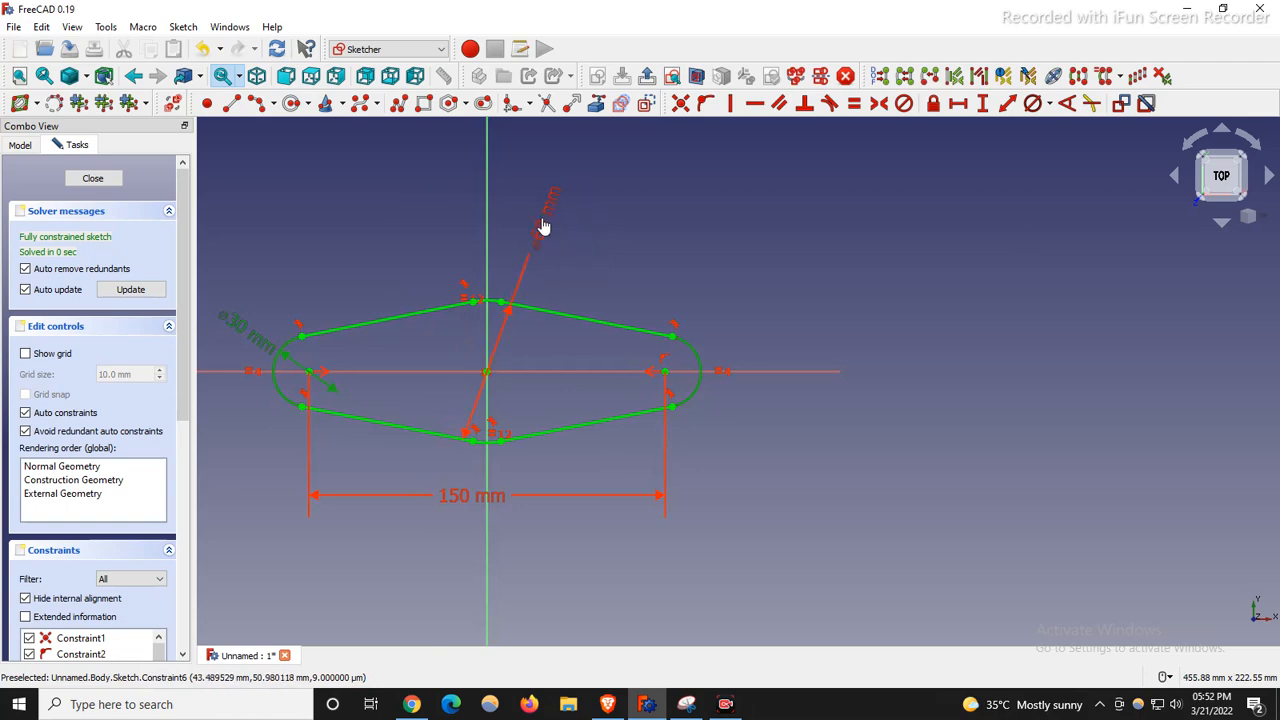
Tick the R30 and R15 labels on the reference drawing, then return to the sketch.
{"action": "left_click", "coordinate": [686, 704]}
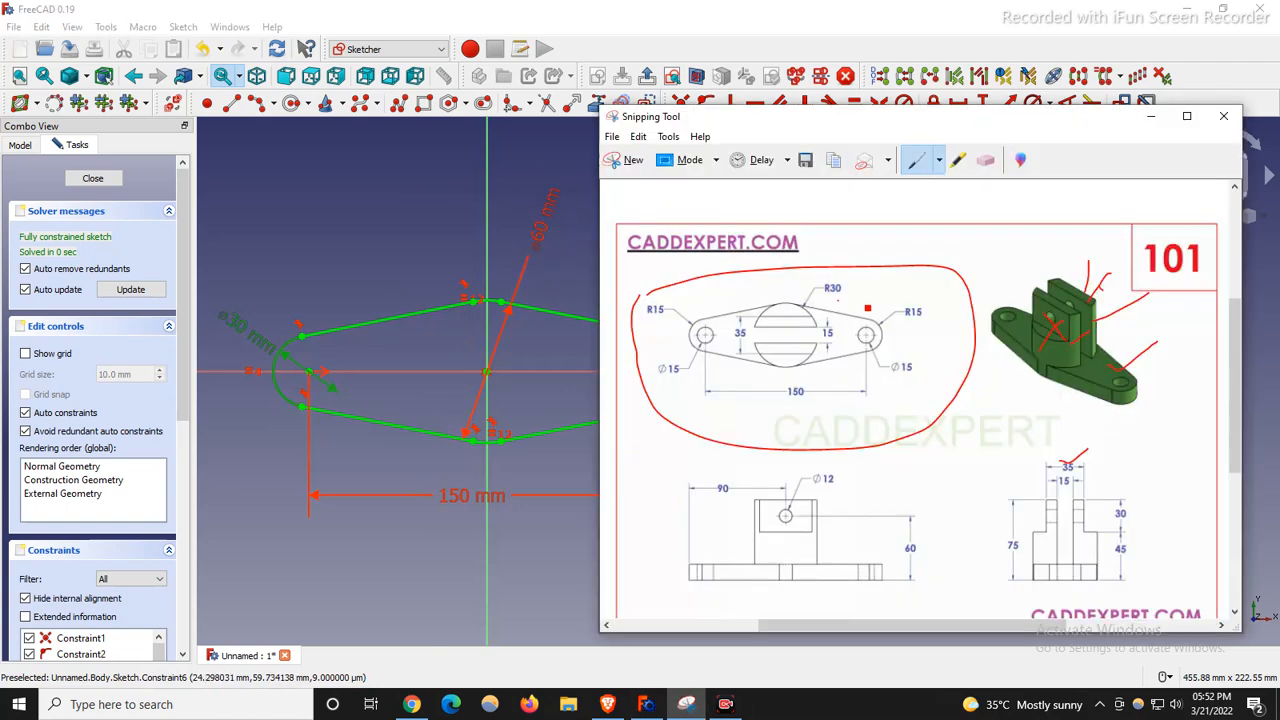
{"action": "left_click_drag", "start_coordinate": [840, 288], "coordinate": [868, 276]}
{"action": "left_click_drag", "start_coordinate": [645, 320], "coordinate": [685, 302]}
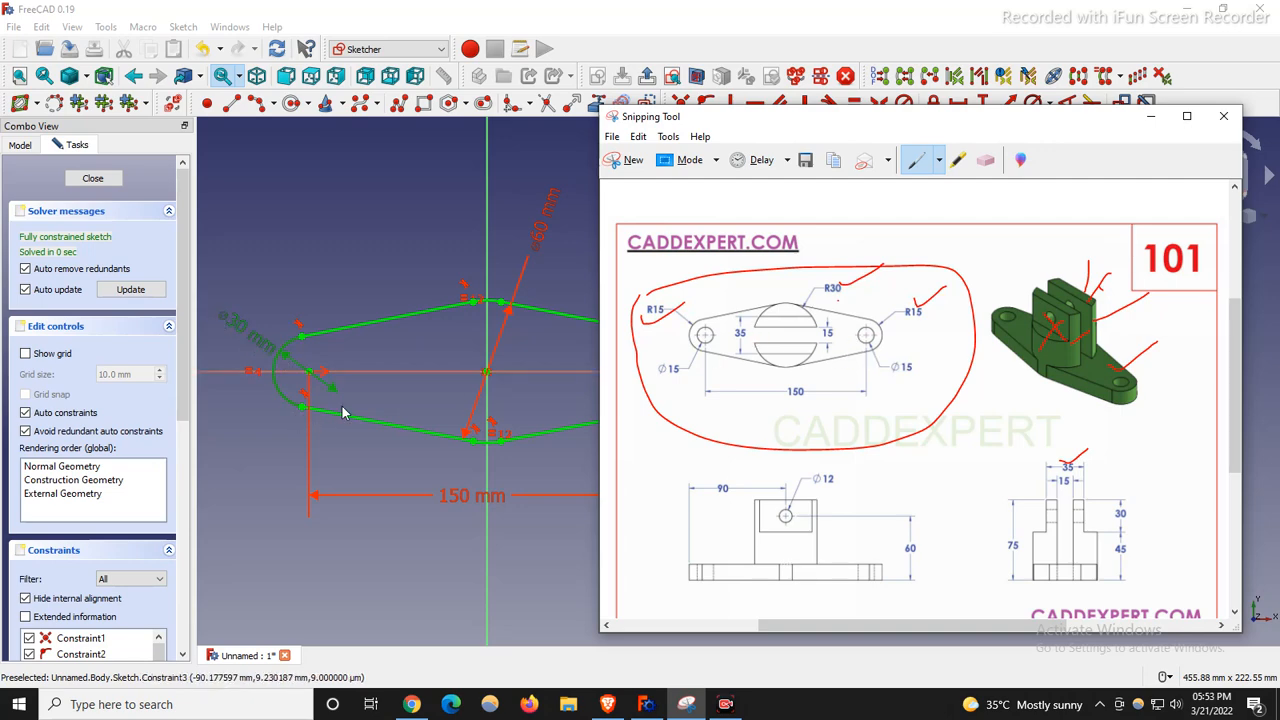
{"action": "left_click", "coordinate": [404, 573]}
{"action": "scroll", "coordinate": [470, 310], "scroll_direction": "up", "scroll_amount": 2}
{"action": "scroll", "coordinate": [640, 390], "scroll_direction": "down", "scroll_amount": 1}
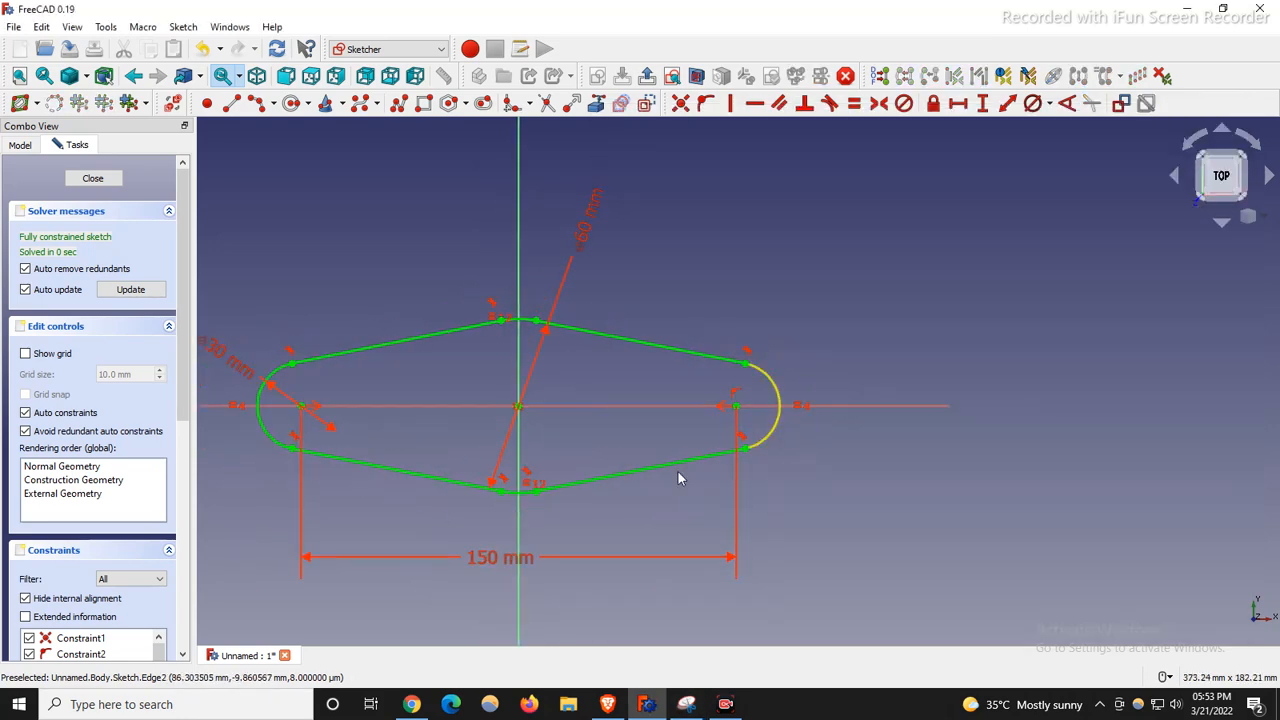
{"action": "scroll", "coordinate": [568, 535], "scroll_direction": "down", "scroll_amount": 2}
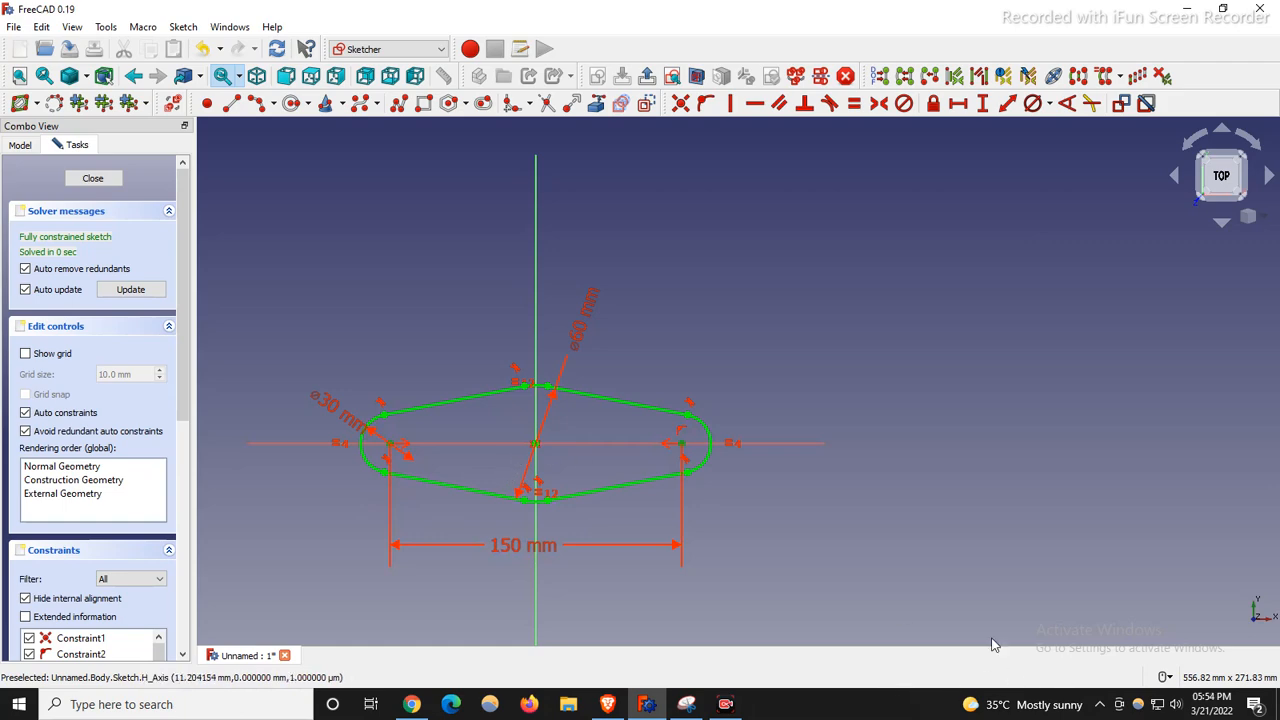
{"action": "scroll", "coordinate": [329, 481], "scroll_direction": "up", "scroll_amount": 2}
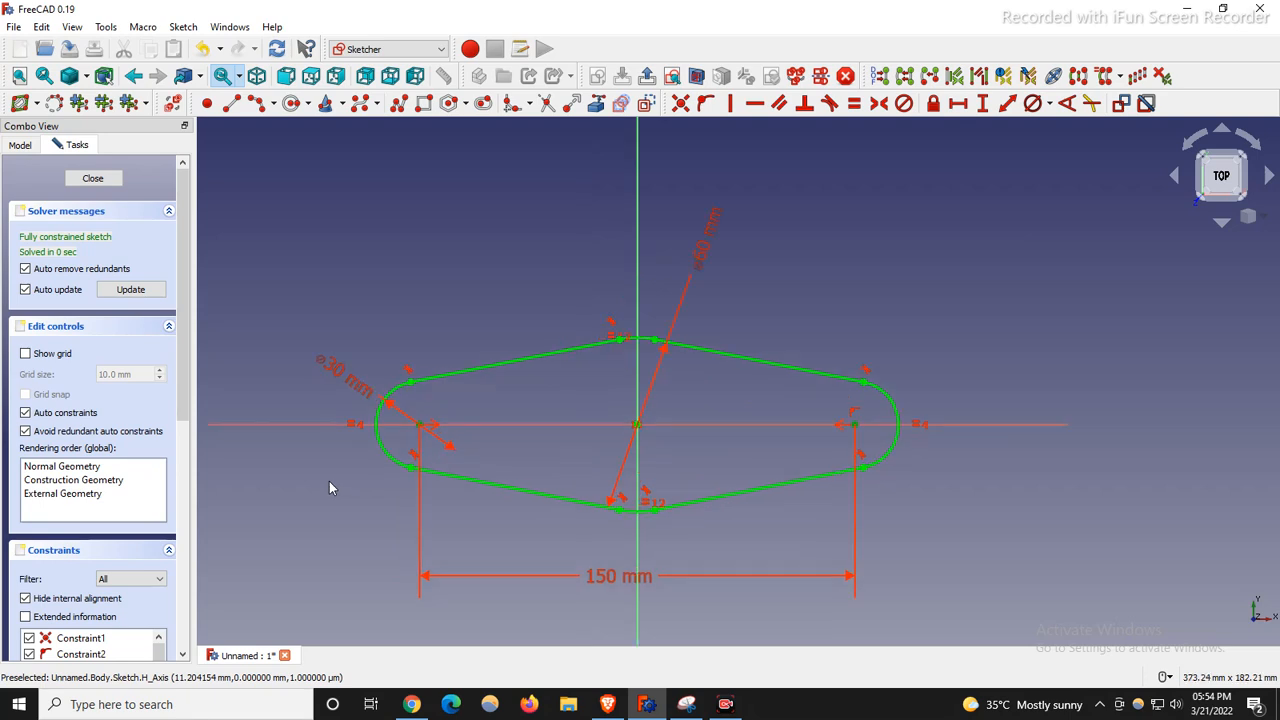
Close the sketch and pad it into a 15 mm thick plate.
{"action": "left_click", "coordinate": [92, 178]}
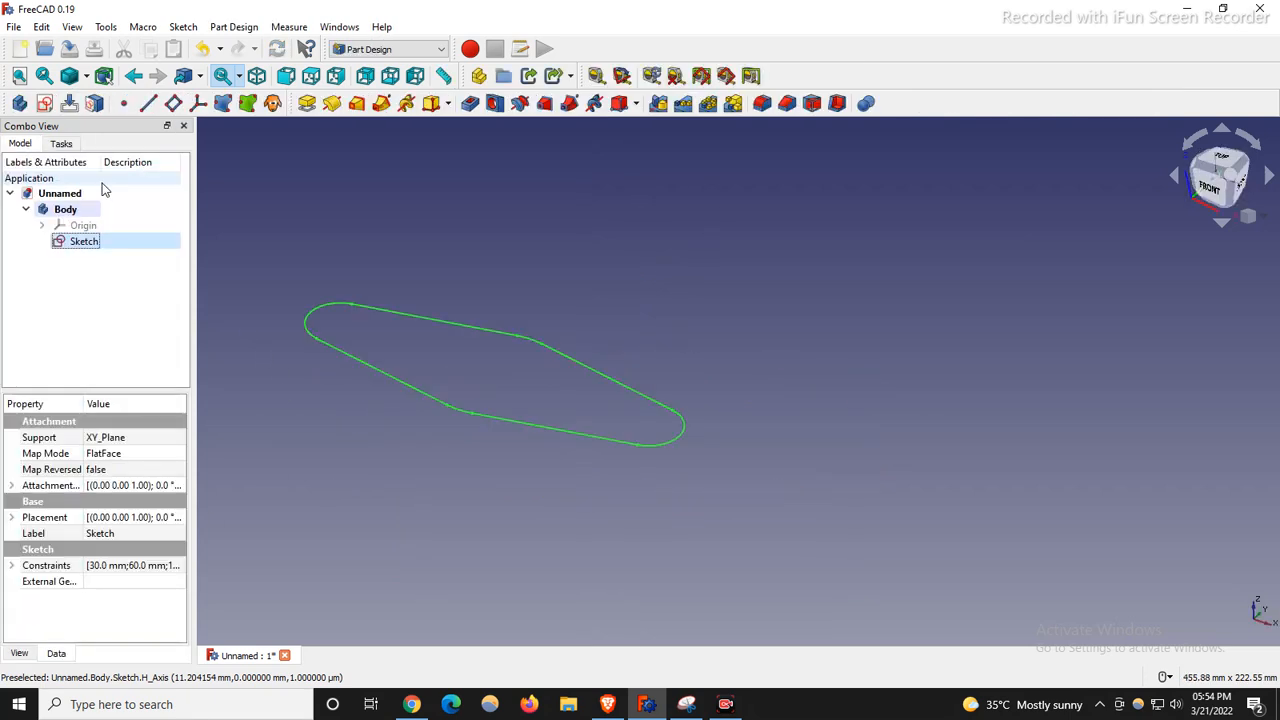
{"action": "left_click", "coordinate": [307, 103]}
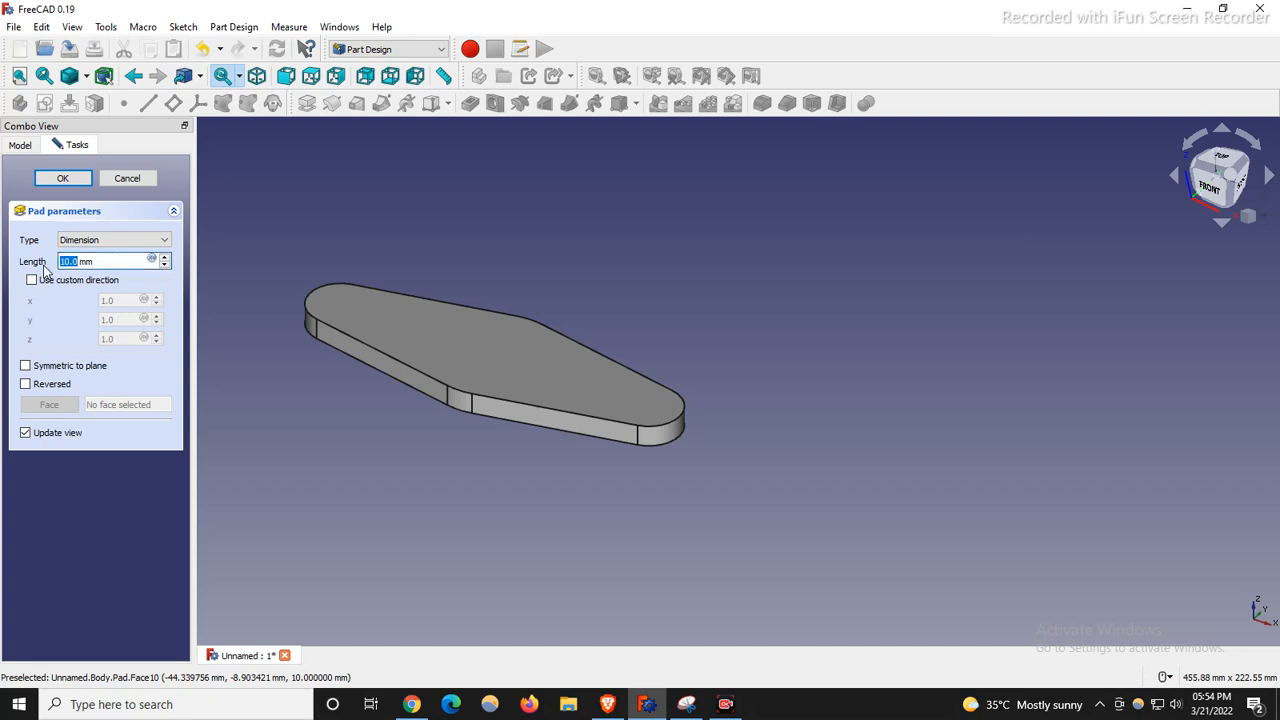
{"action": "type", "text": "15"}
{"action": "key", "text": "Return"}
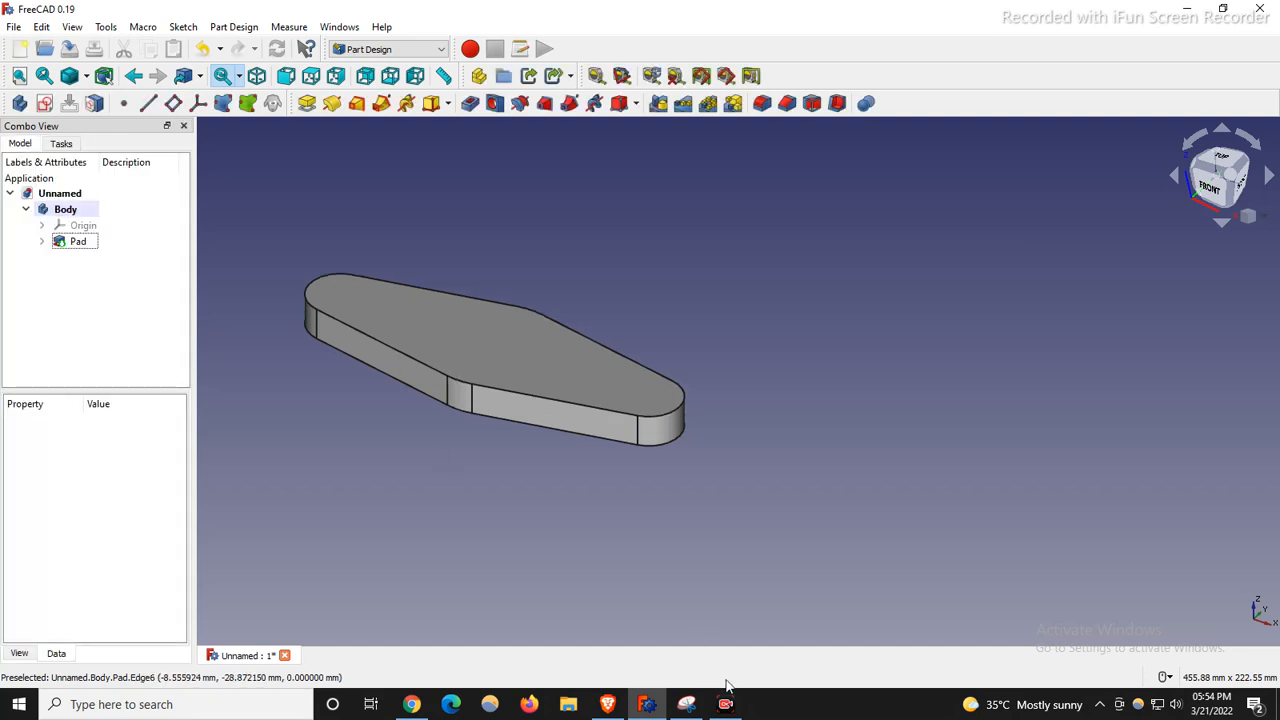
{"action": "left_click", "coordinate": [686, 704]}
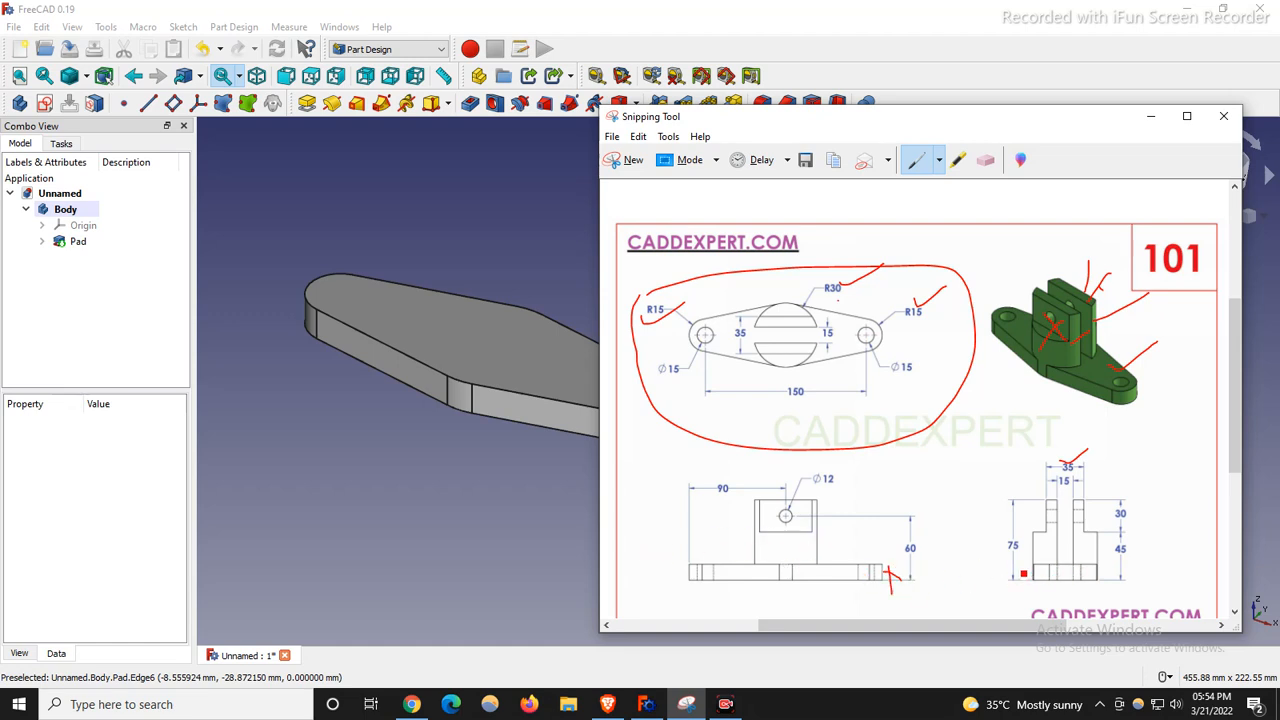
Erase the red marks from the drawing's 3D picture, top view and side view.
{"action": "left_click_drag", "start_coordinate": [1036, 566], "coordinate": [1002, 590]}
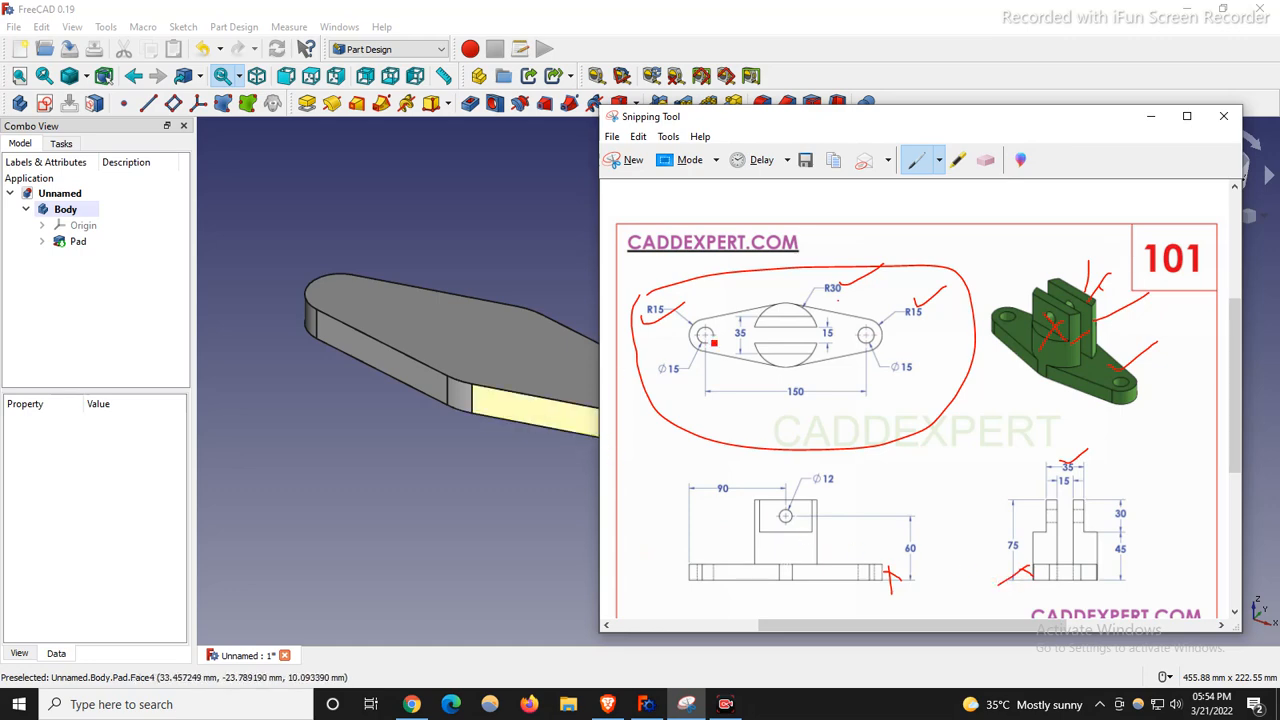
{"action": "left_click", "coordinate": [985, 163]}
{"action": "left_click", "coordinate": [645, 305]}
{"action": "left_click", "coordinate": [975, 344]}
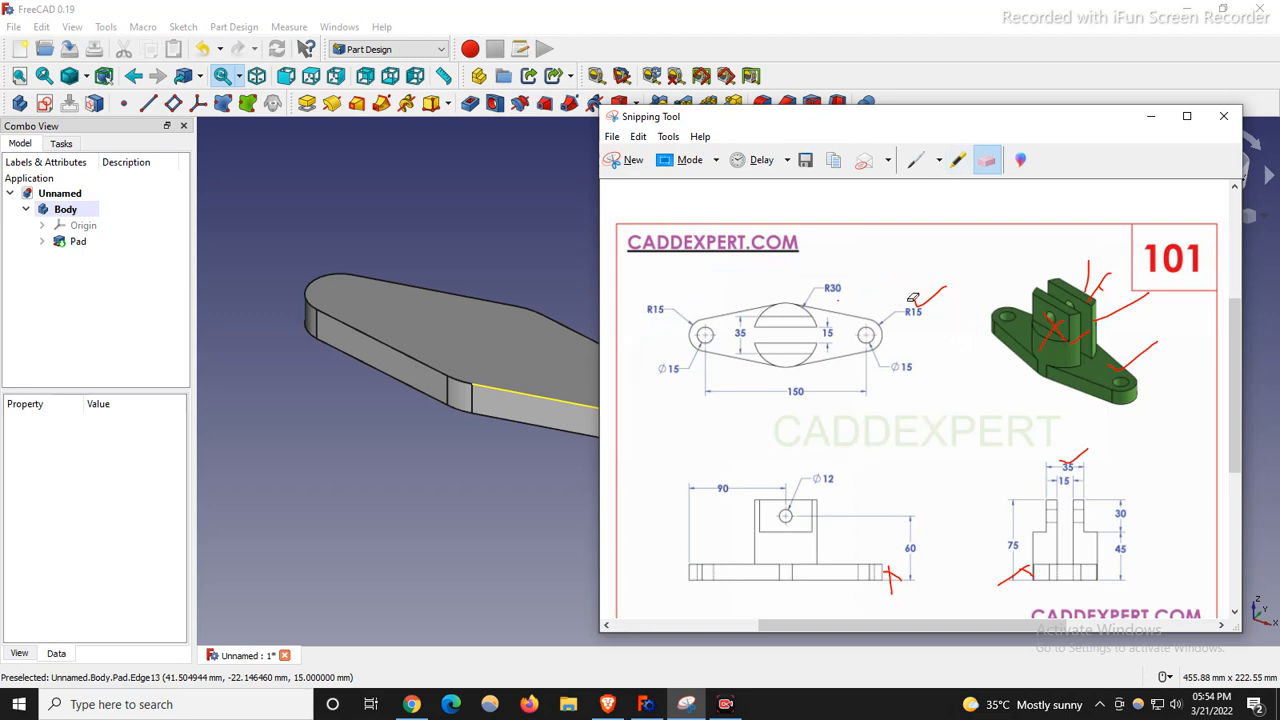
{"action": "mouse_move", "coordinate": [1133, 295]}
{"action": "left_mouse_down"}
{"action": "mouse_move", "coordinate": [1062, 318]}
{"action": "mouse_move", "coordinate": [1095, 315]}
{"action": "mouse_move", "coordinate": [1168, 349]}
{"action": "left_mouse_up"}
{"action": "left_click", "coordinate": [1069, 467]}
{"action": "left_click_drag", "start_coordinate": [1020, 584], "coordinate": [993, 578]}
{"action": "left_click_drag", "start_coordinate": [907, 318], "coordinate": [926, 298]}
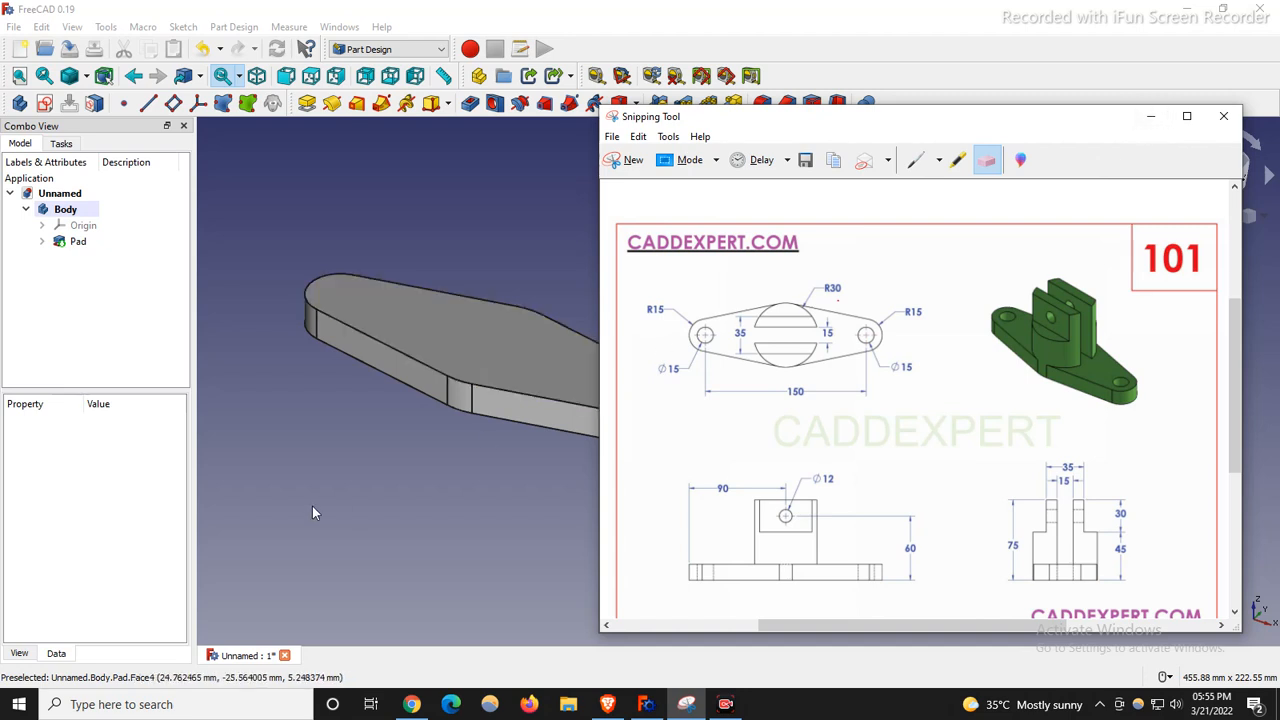
{"action": "scroll", "coordinate": [312, 506], "scroll_direction": "down", "scroll_amount": 3}
{"action": "scroll", "coordinate": [365, 474], "scroll_direction": "up", "scroll_amount": 2}
{"action": "scroll", "coordinate": [291, 344], "scroll_direction": "down", "scroll_amount": 1}
{"action": "scroll", "coordinate": [454, 422], "scroll_direction": "up", "scroll_amount": 1}
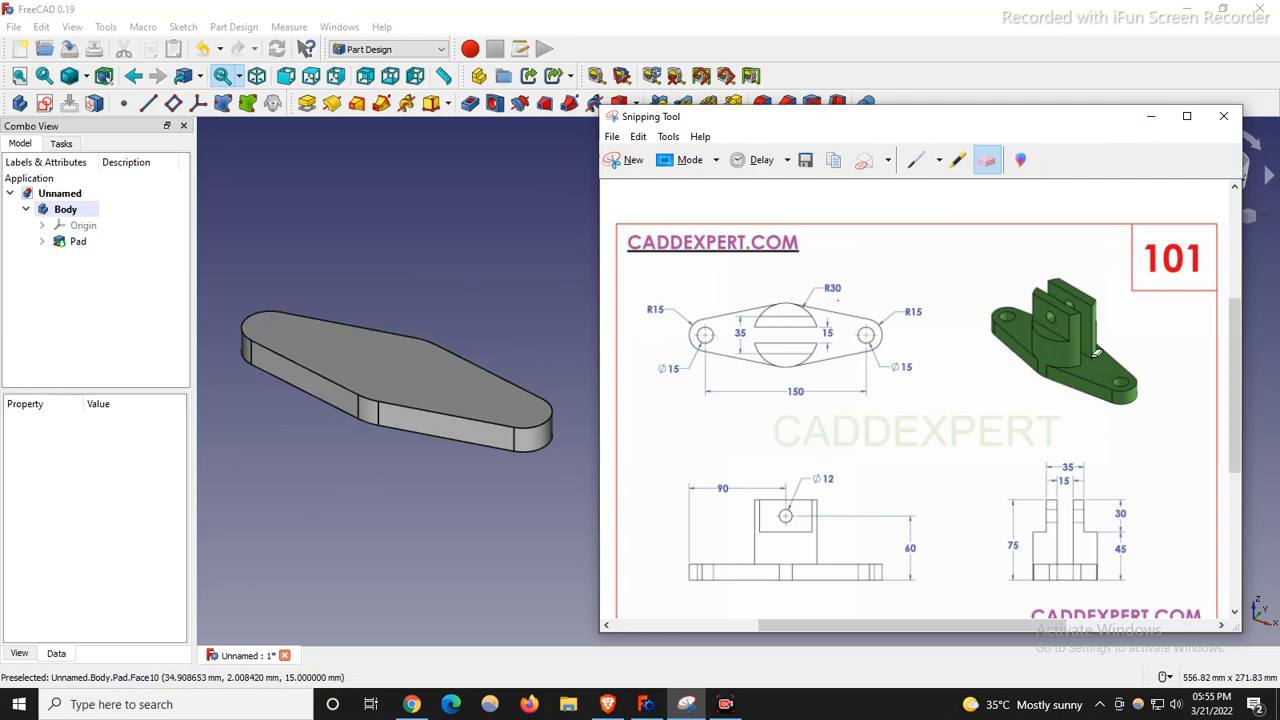
Circle the top view's R30 centre feature in red and select the plate's top face.
{"action": "left_click", "coordinate": [916, 160]}
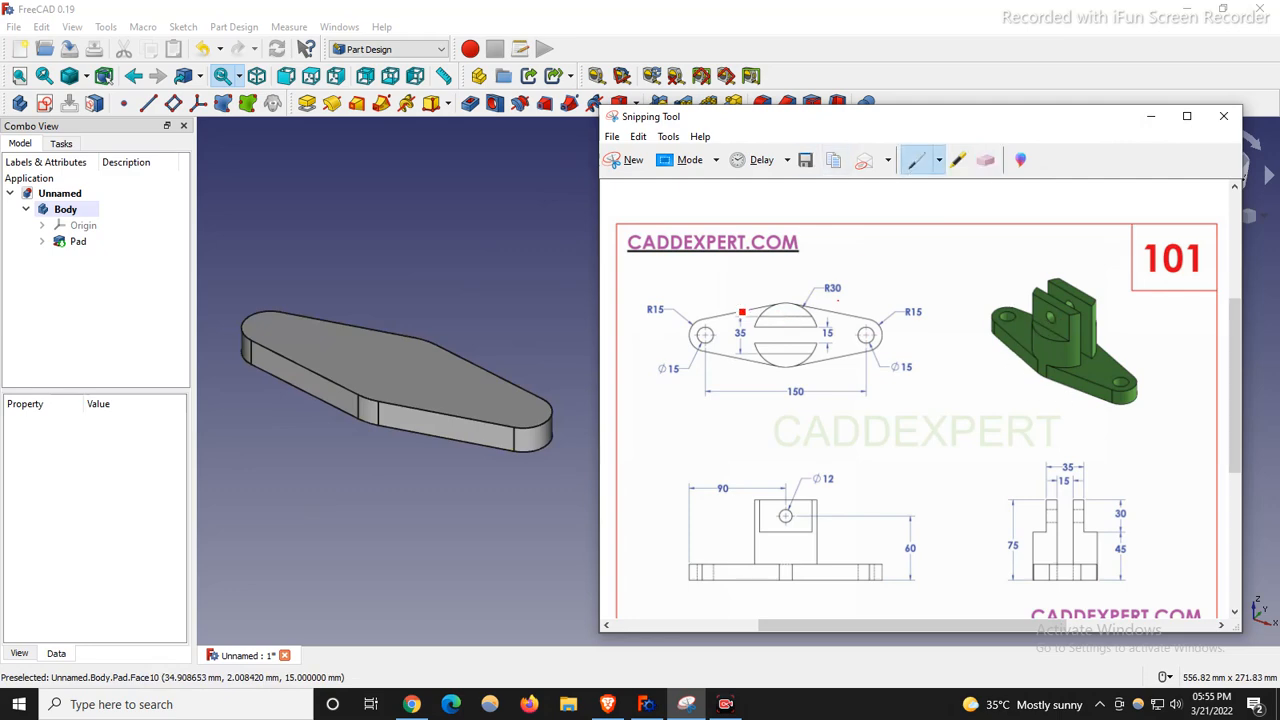
{"action": "mouse_move", "coordinate": [755, 308]}
{"action": "left_mouse_down"}
{"action": "mouse_move", "coordinate": [758, 326]}
{"action": "mouse_move", "coordinate": [826, 322]}
{"action": "mouse_move", "coordinate": [756, 302]}
{"action": "mouse_move", "coordinate": [824, 365]}
{"action": "mouse_move", "coordinate": [772, 344]}
{"action": "left_mouse_up"}
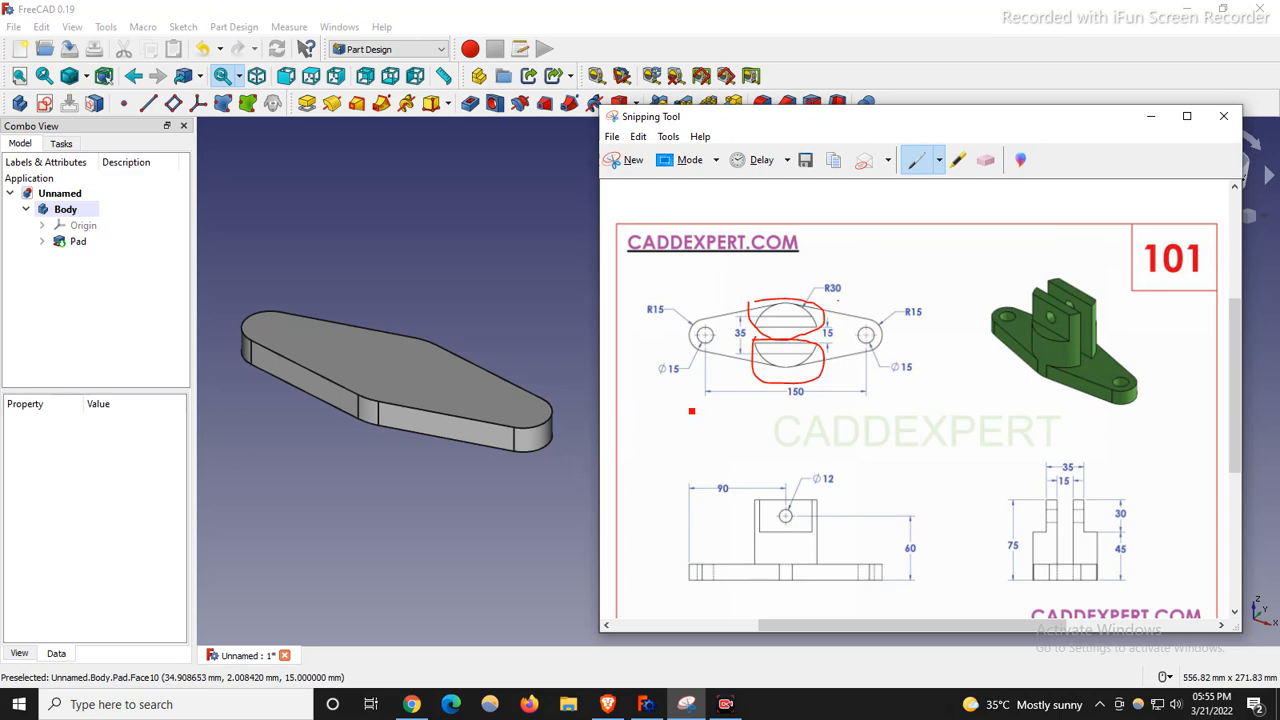
{"action": "left_click", "coordinate": [402, 370]}
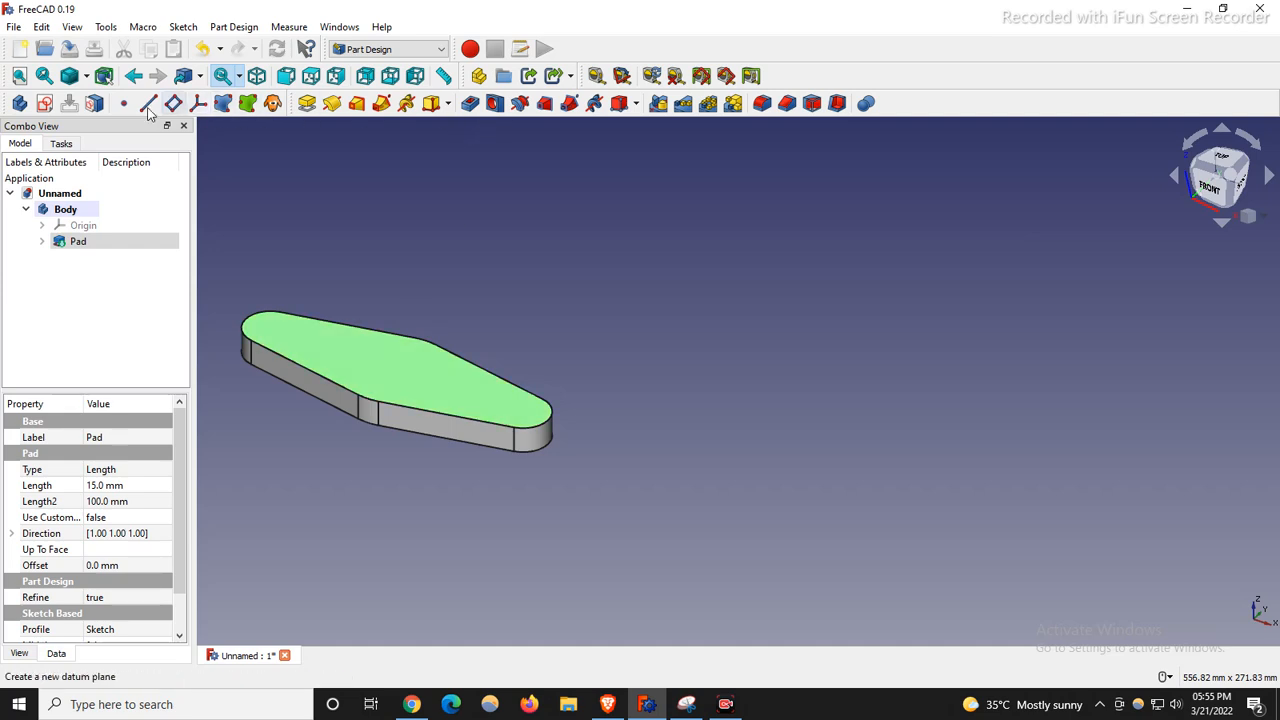
Start a sketch on the plate's top face referencing its bottom arc edge as external geometry.
{"action": "left_click", "coordinate": [44, 103]}
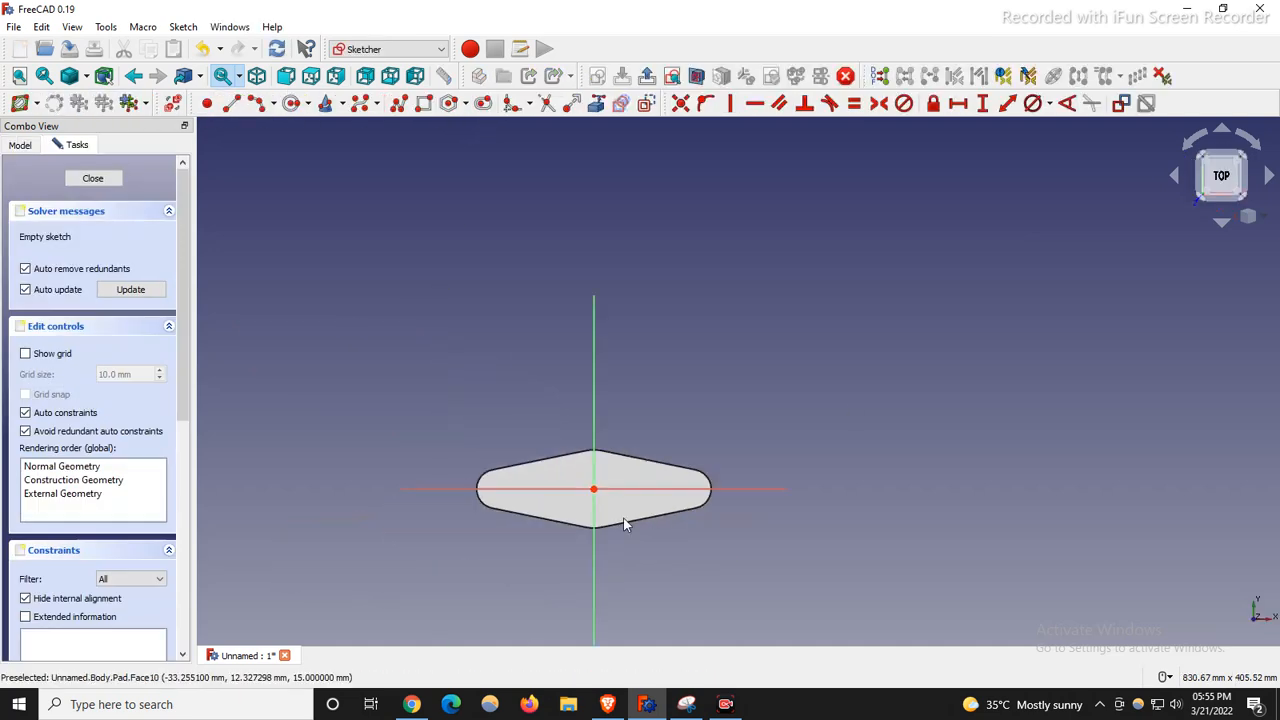
{"action": "scroll", "coordinate": [593, 530], "scroll_direction": "up", "scroll_amount": 4}
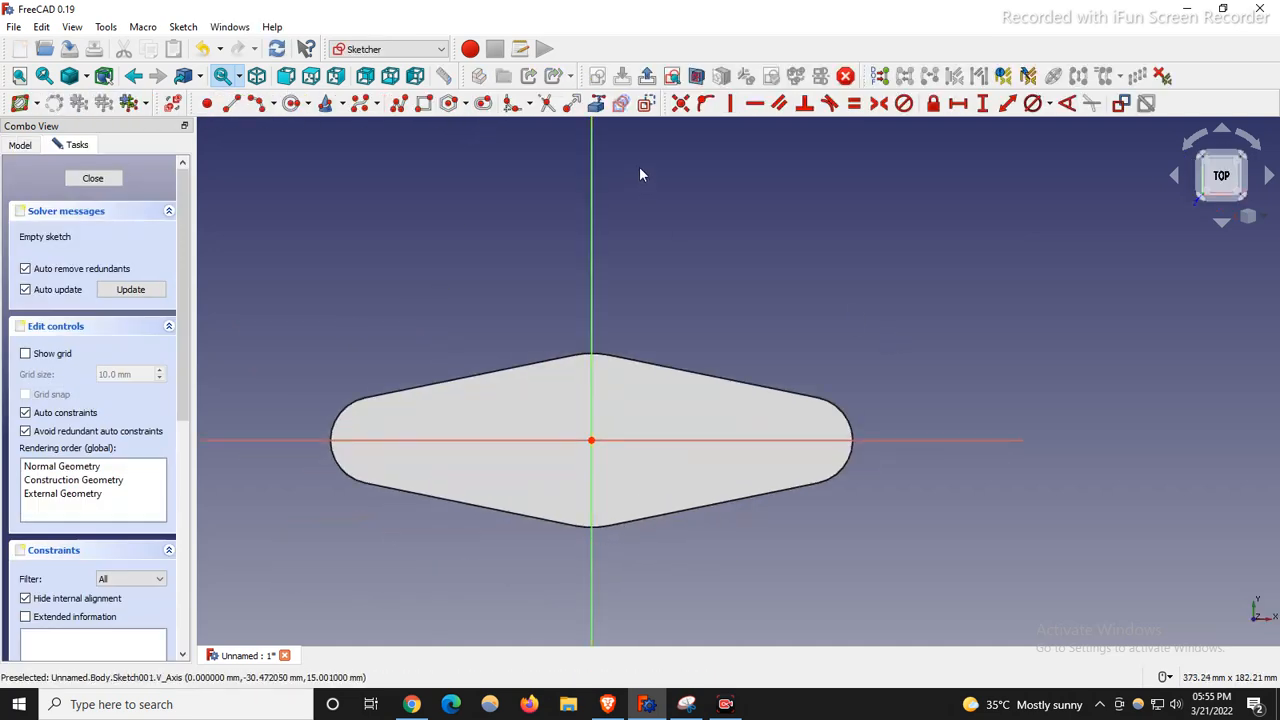
{"action": "left_click", "coordinate": [596, 103]}
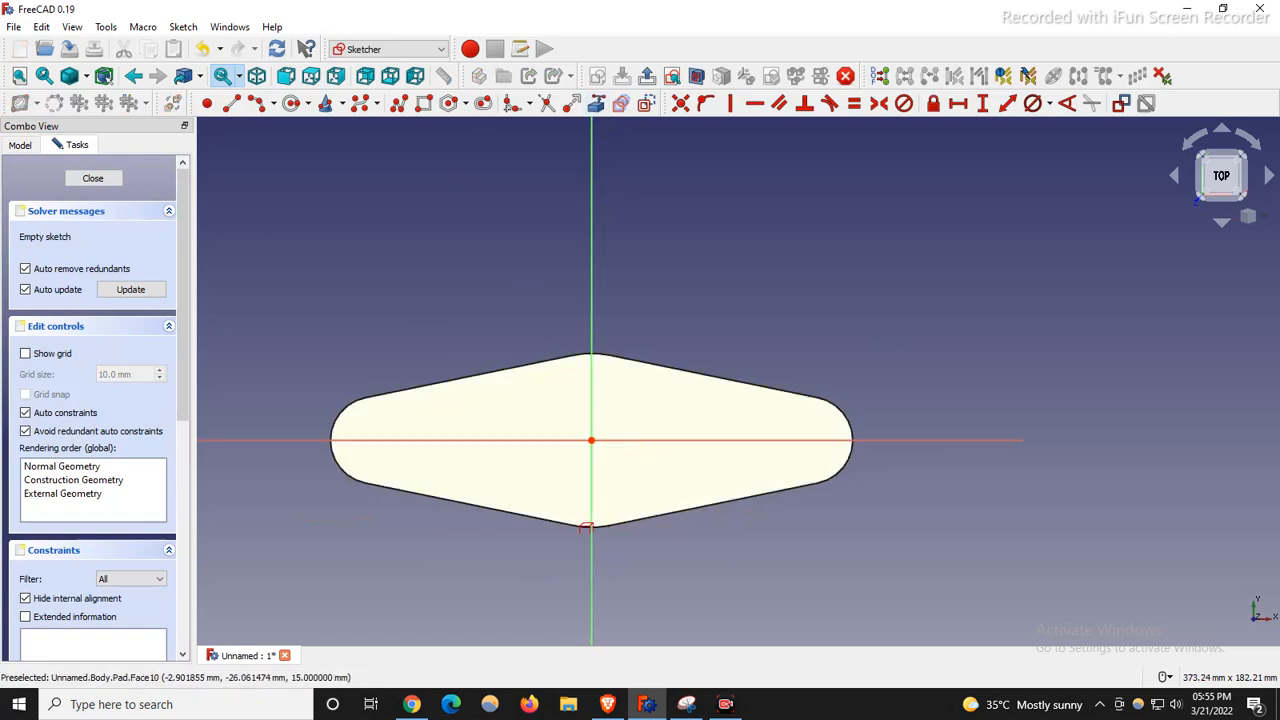
{"action": "scroll", "coordinate": [586, 527], "scroll_direction": "up", "scroll_amount": 5}
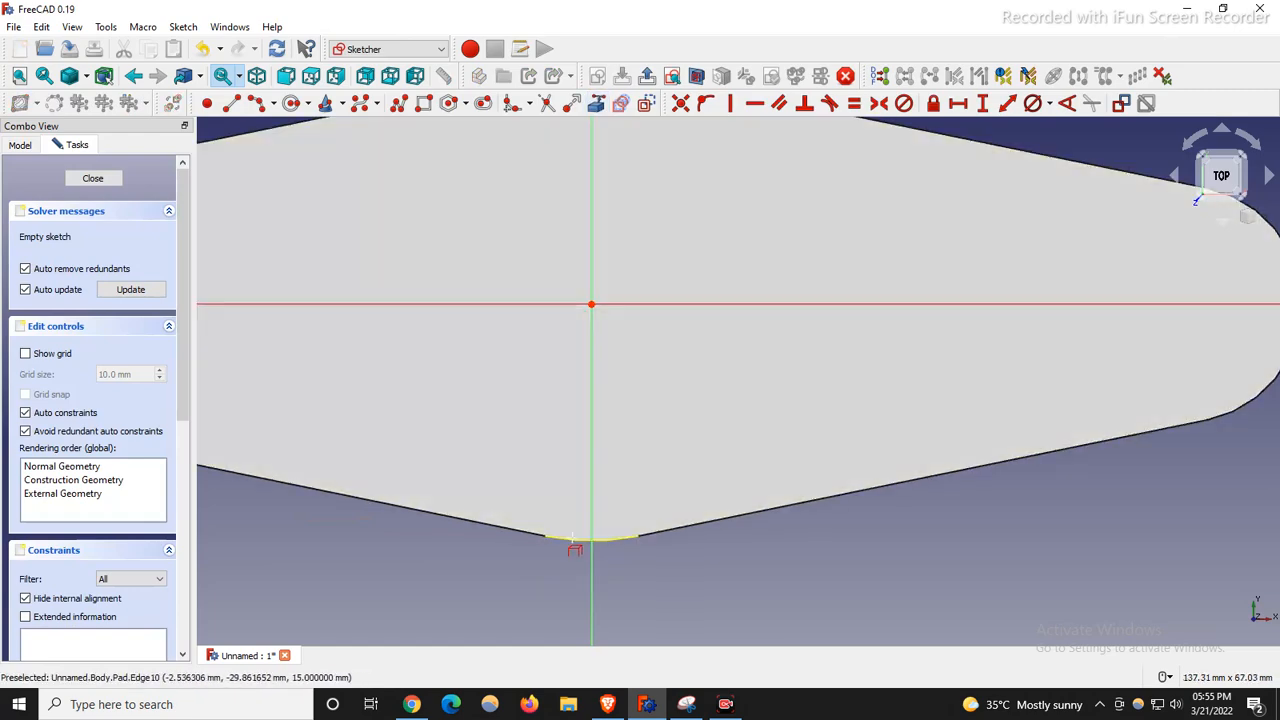
{"action": "left_click", "coordinate": [590, 537]}
{"action": "scroll", "coordinate": [746, 422], "scroll_direction": "down", "scroll_amount": 3}
Draw a horizontal line just below the sketch centre.
{"action": "left_click", "coordinate": [231, 103]}
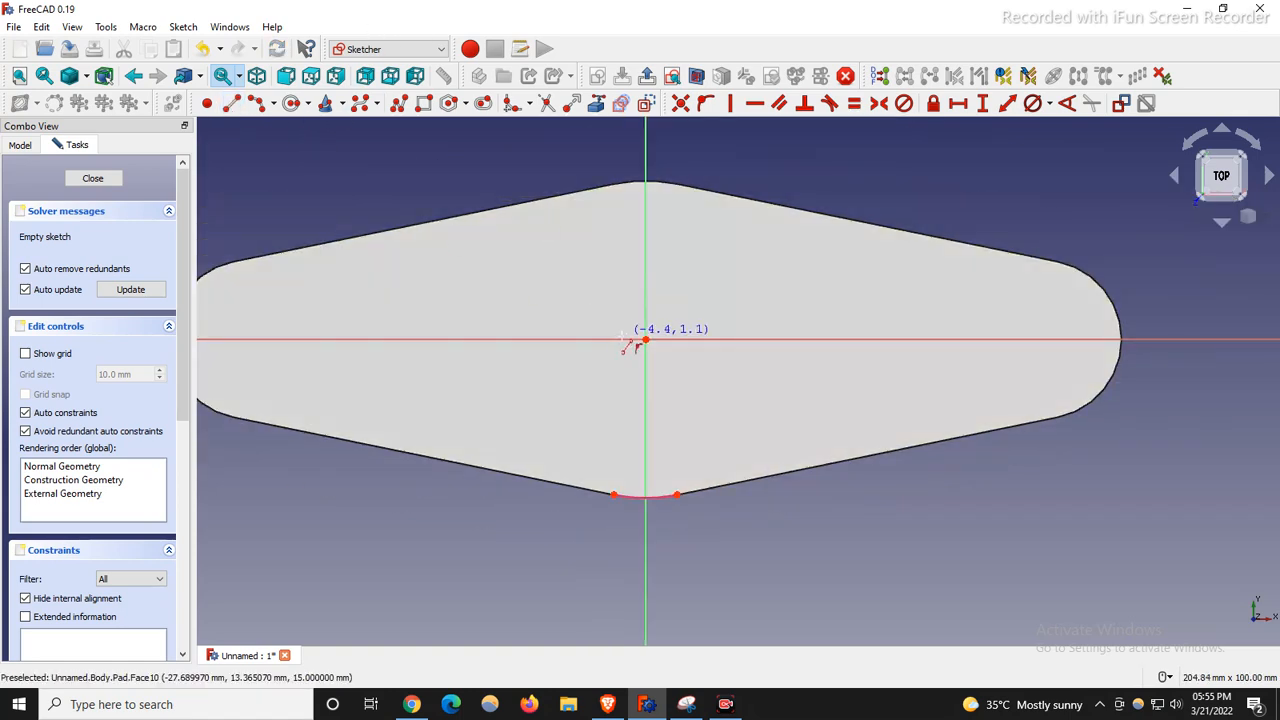
{"action": "left_click", "coordinate": [588, 410]}
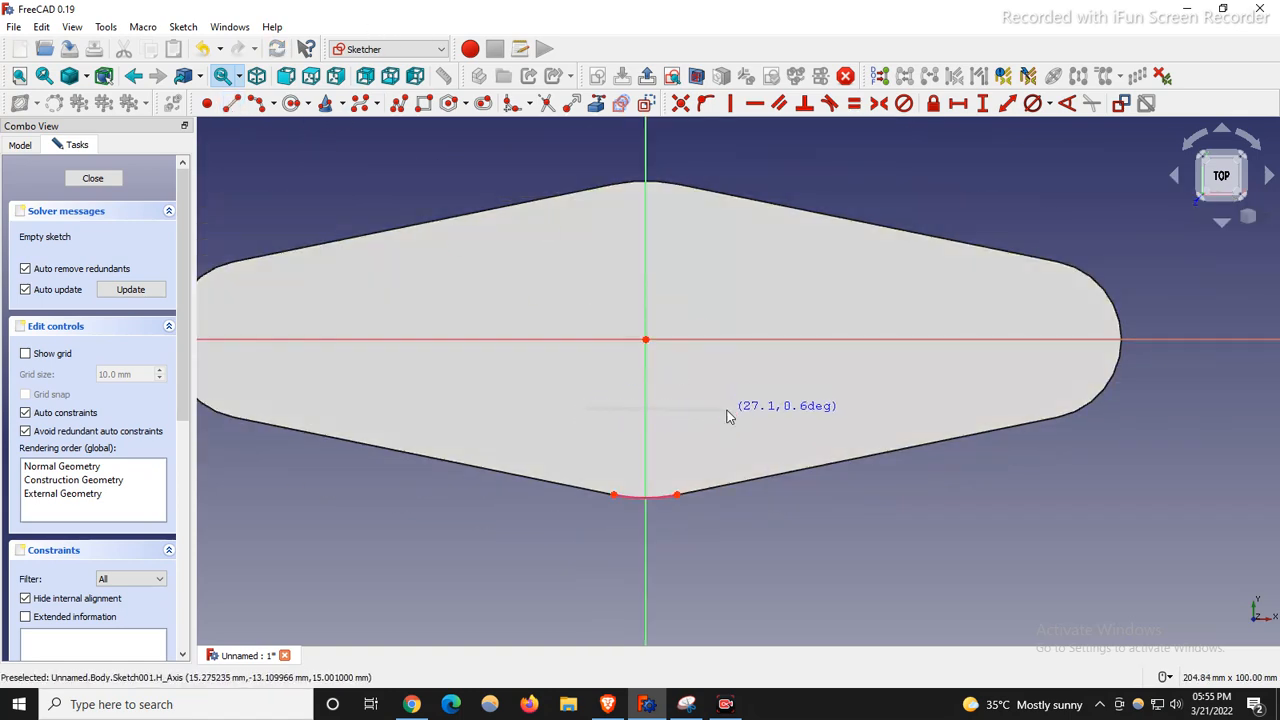
{"action": "left_click", "coordinate": [726, 408]}
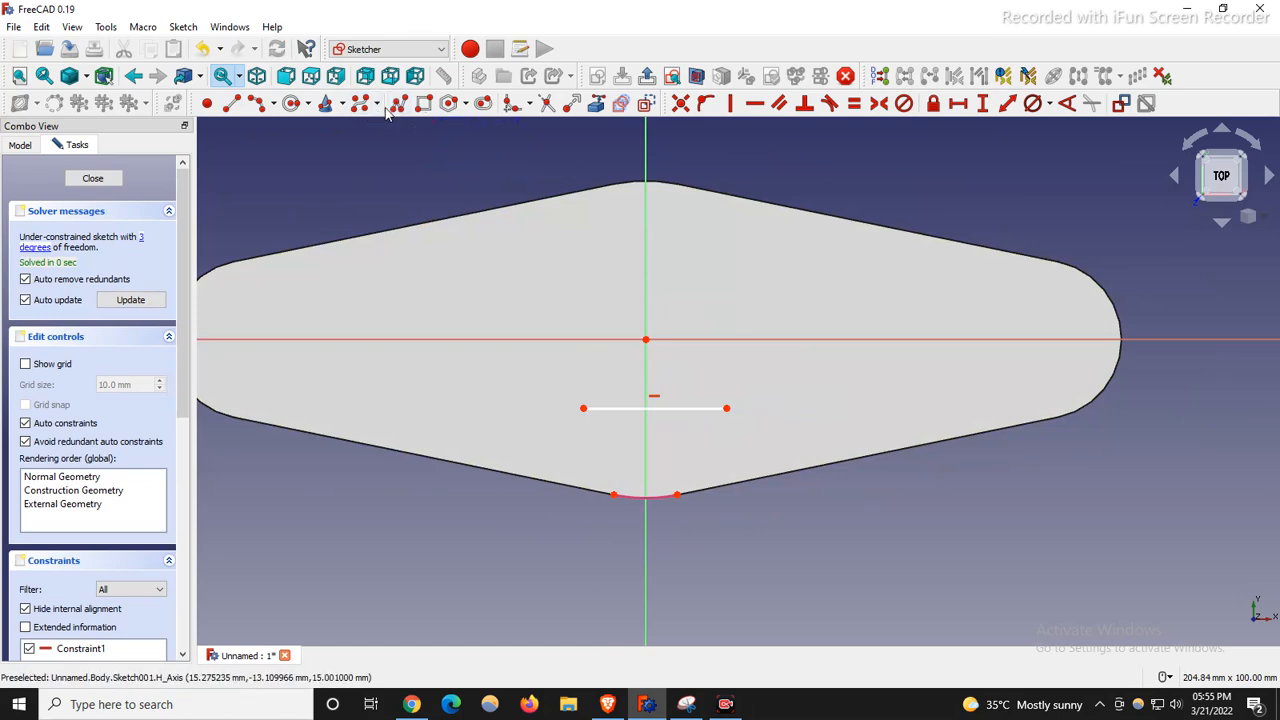
Draw a downward arc by end points and rim point across the line's ends.
{"action": "left_click", "coordinate": [274, 104]}
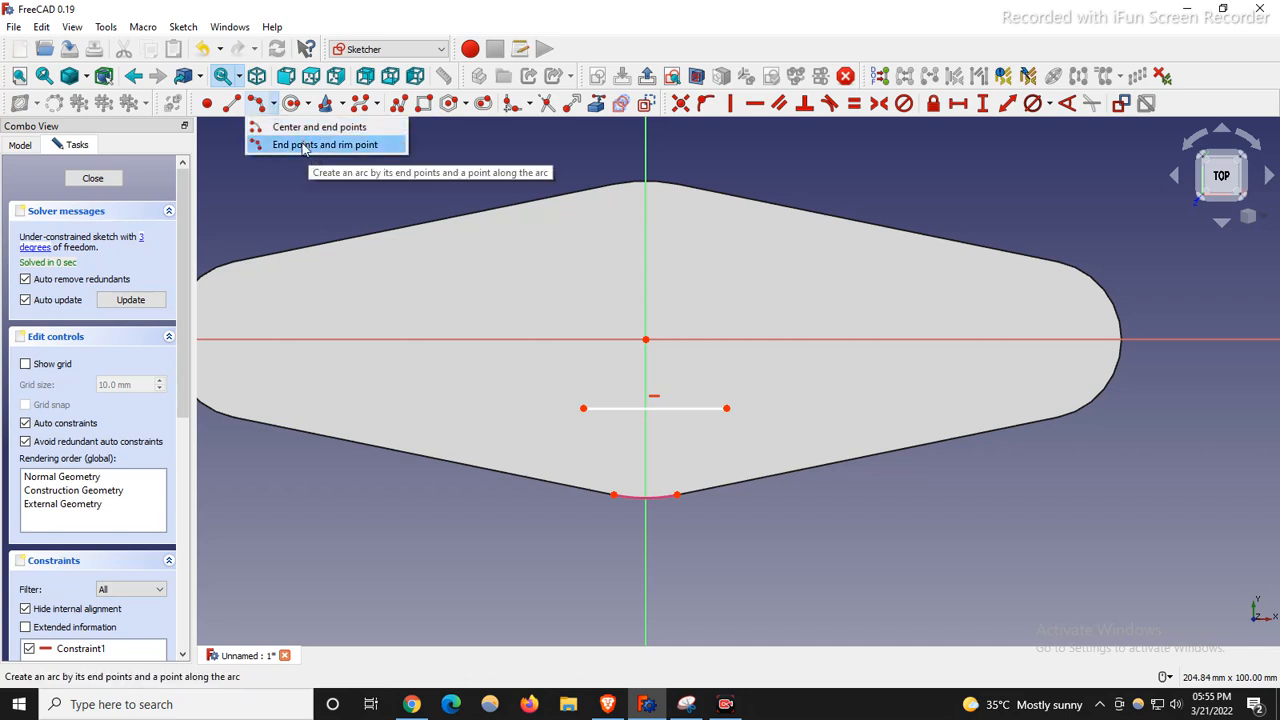
{"action": "left_click", "coordinate": [313, 146]}
{"action": "left_click", "coordinate": [583, 408]}
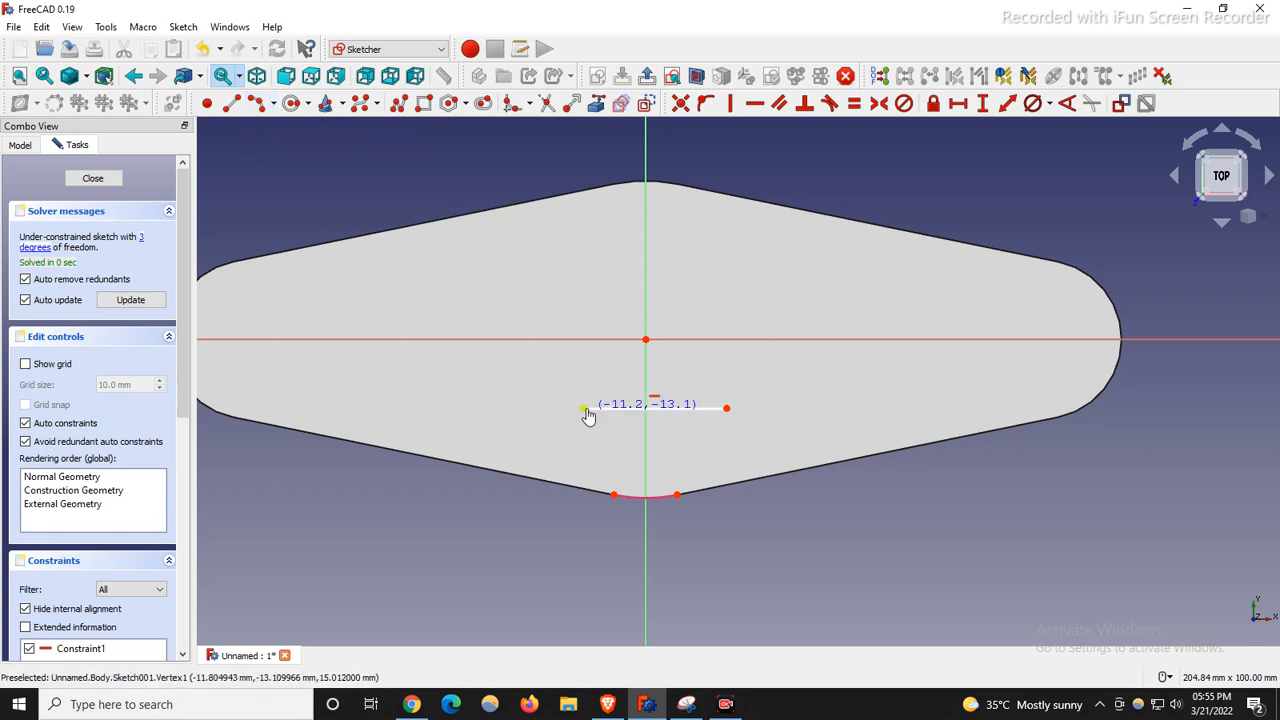
{"action": "left_click", "coordinate": [727, 408]}
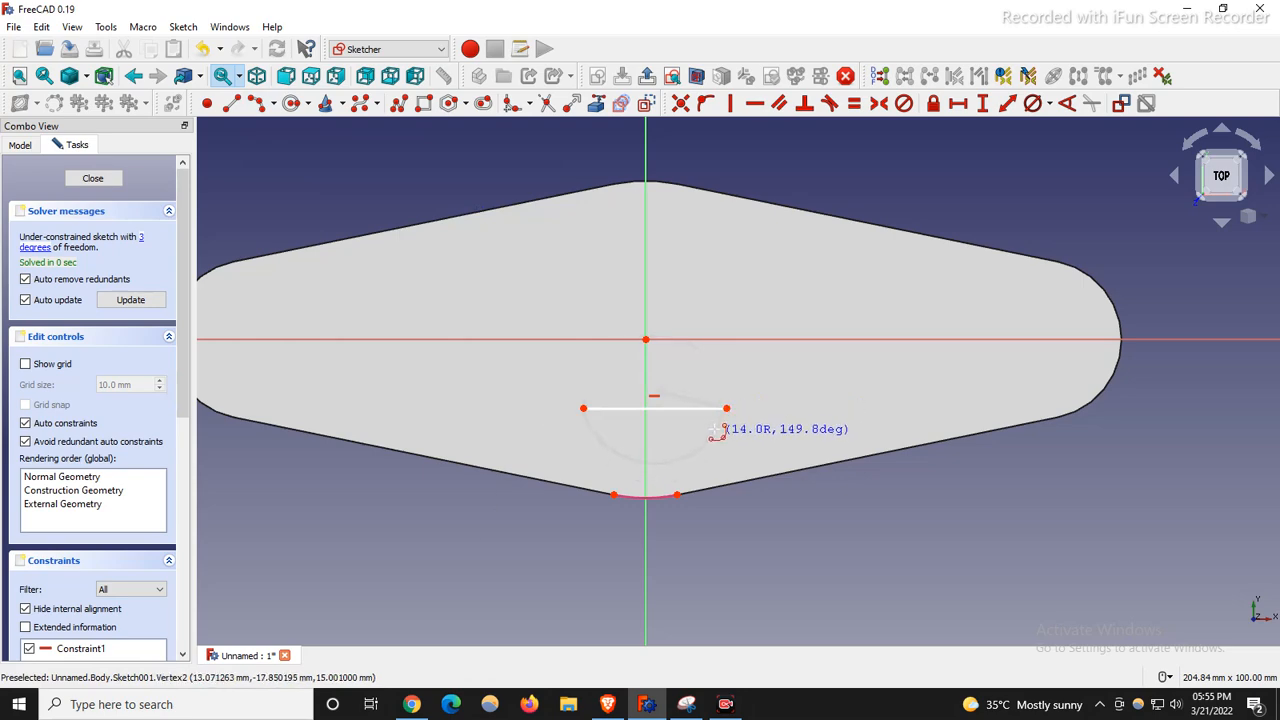
{"action": "left_click", "coordinate": [713, 427]}
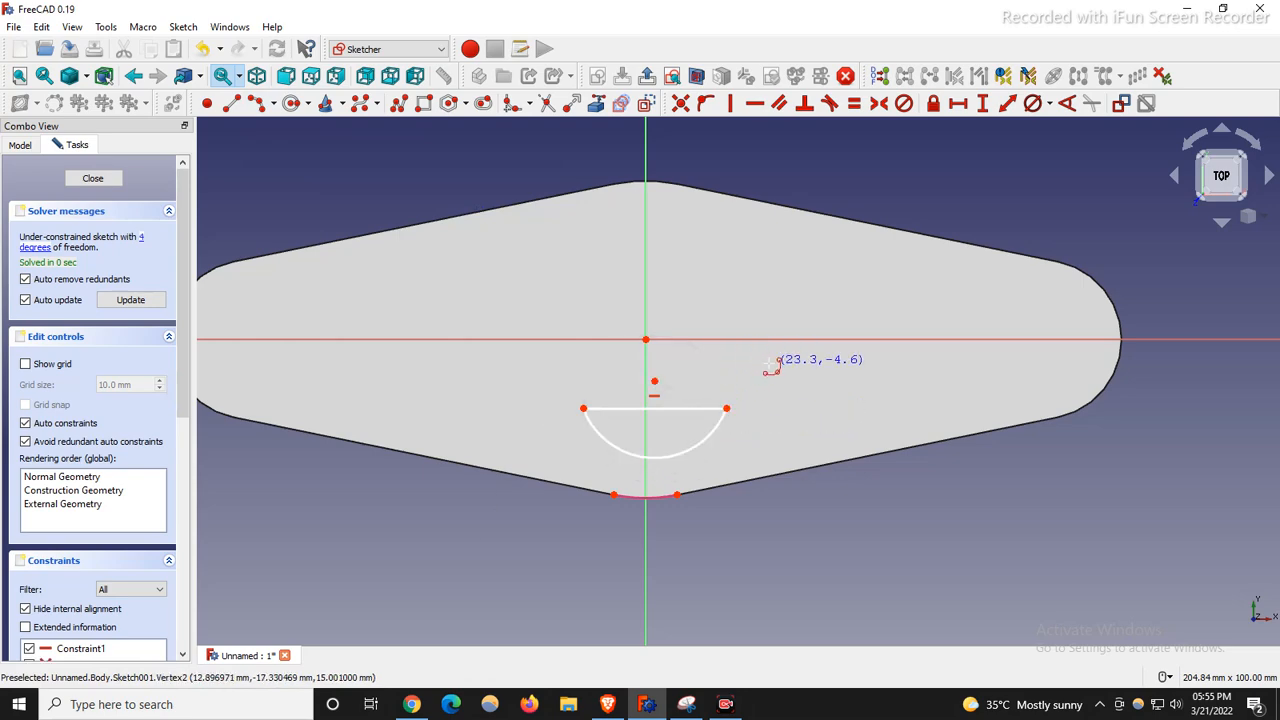
Make the arc equal to the plate's edge arc and centre it on the origin.
{"action": "left_click", "coordinate": [662, 456]}
{"action": "left_click", "coordinate": [658, 501]}
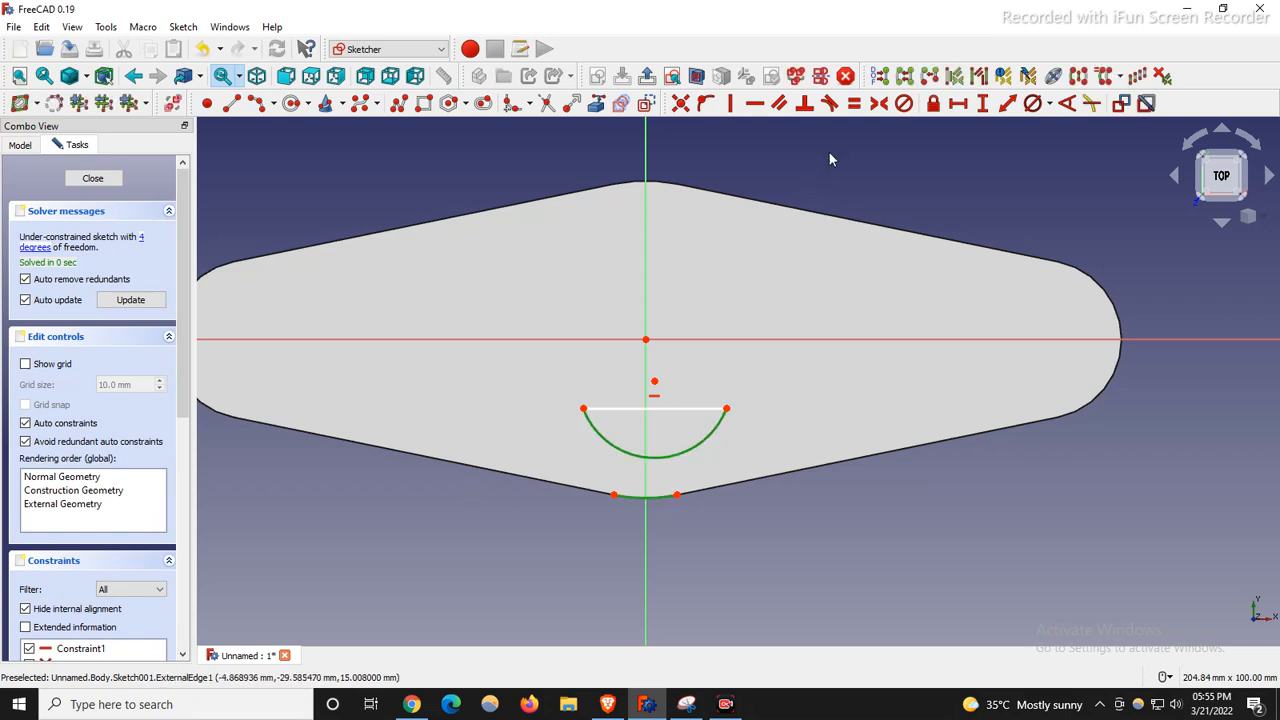
{"action": "left_click", "coordinate": [855, 104]}
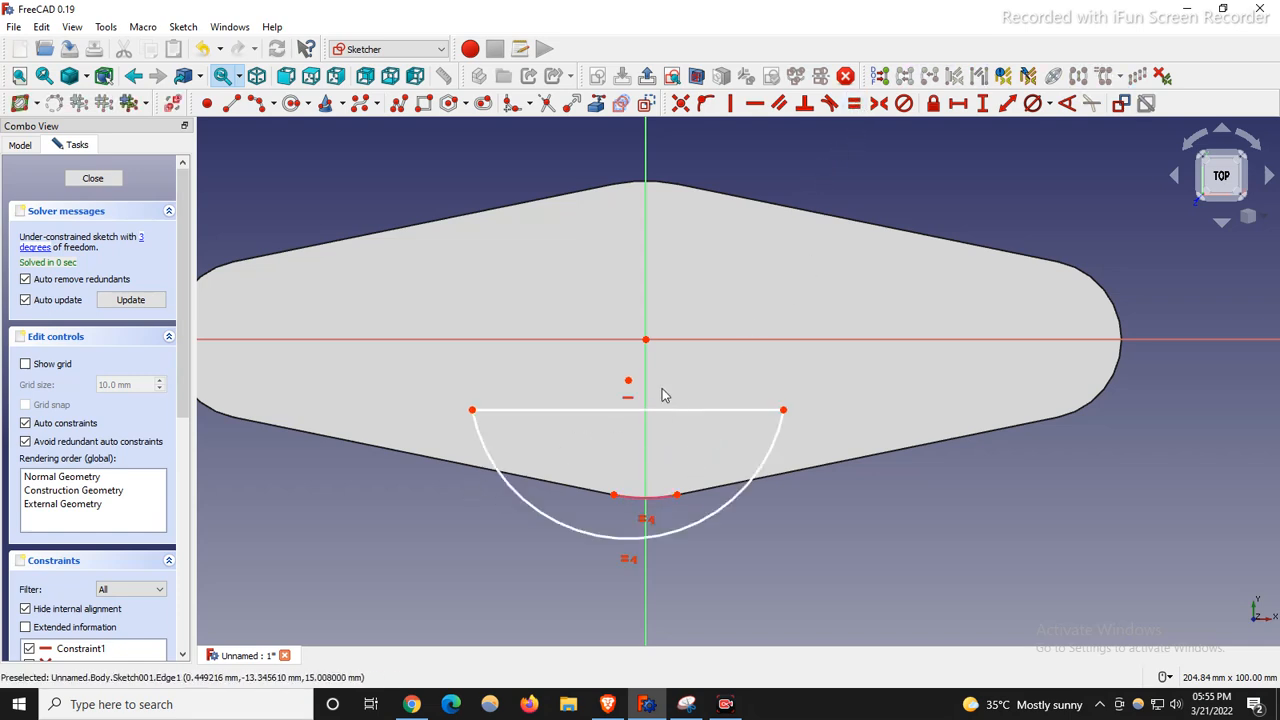
{"action": "left_click", "coordinate": [648, 340]}
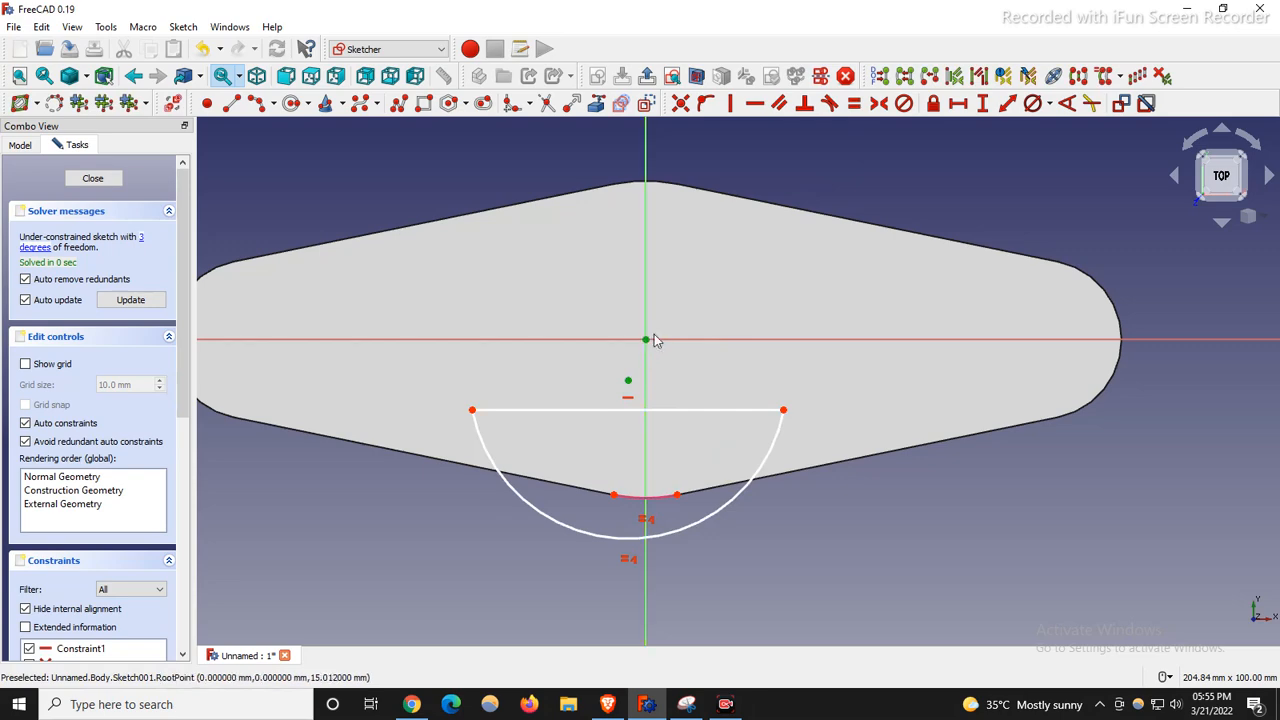
{"action": "left_click", "coordinate": [680, 103]}
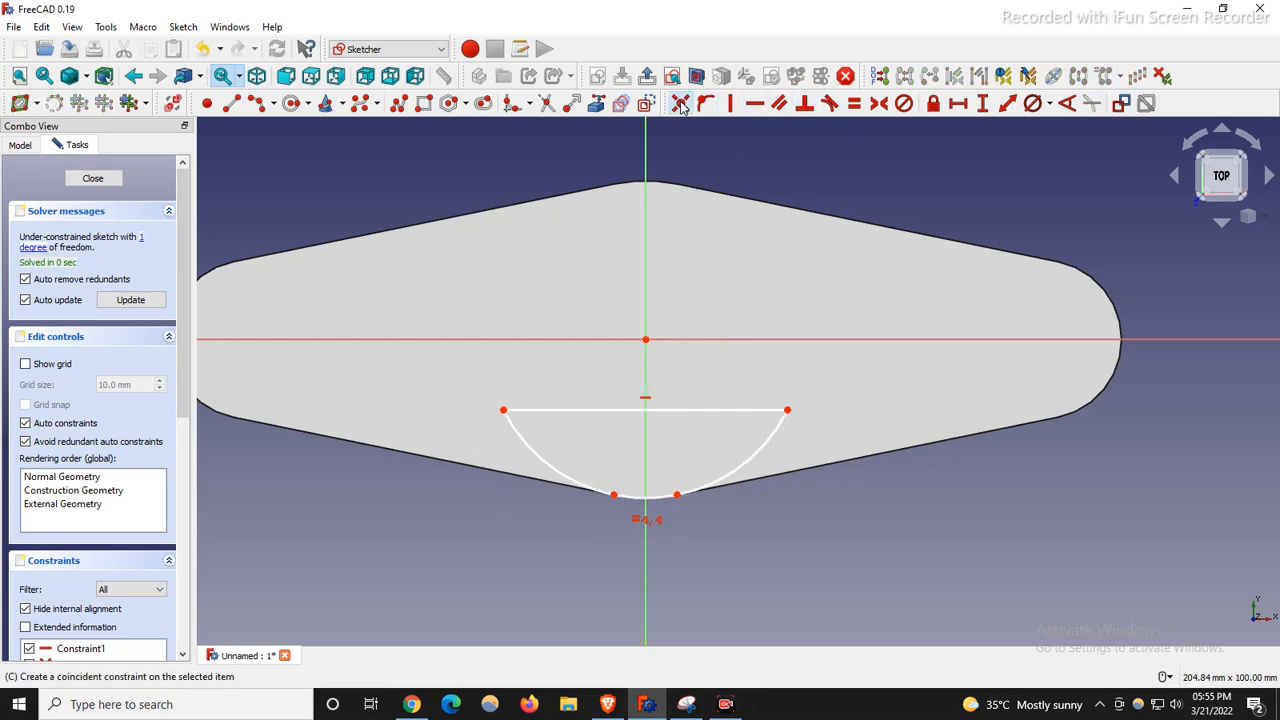
{"action": "scroll", "coordinate": [605, 462], "scroll_direction": "up", "scroll_amount": 2}
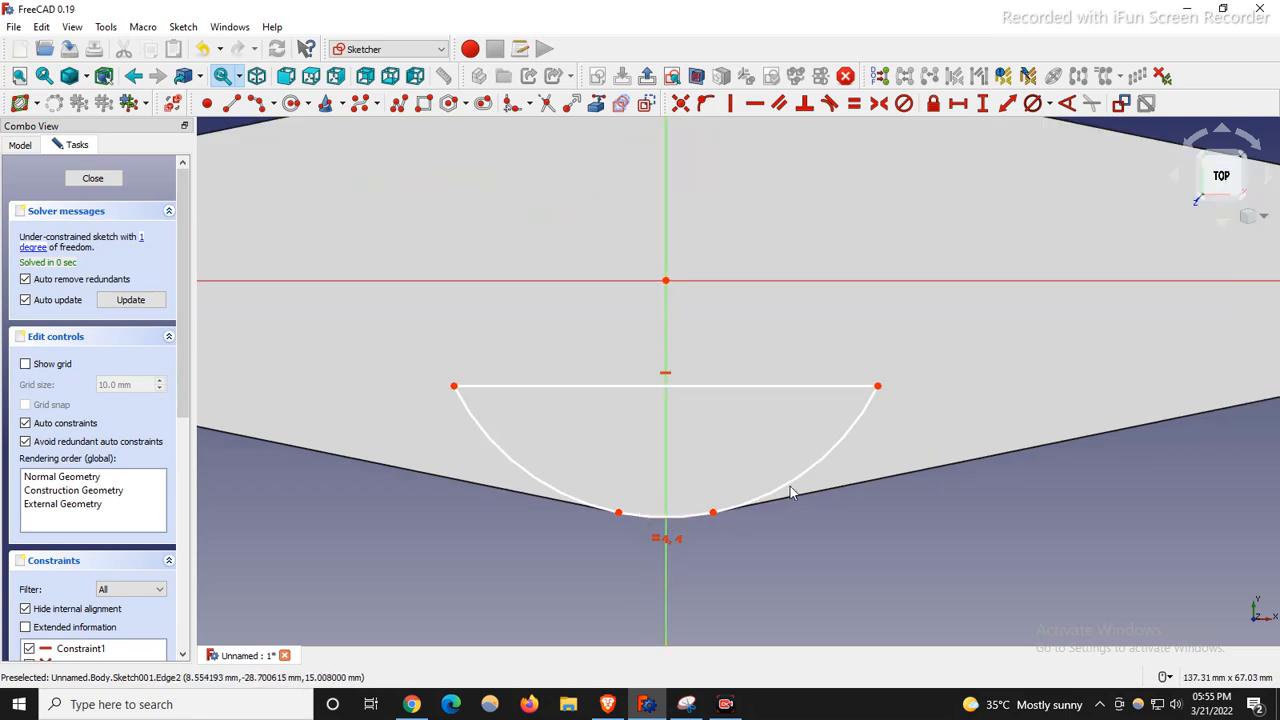
{"action": "scroll", "coordinate": [590, 545], "scroll_direction": "down", "scroll_amount": 1}
{"action": "scroll", "coordinate": [600, 520], "scroll_direction": "up", "scroll_amount": 1}
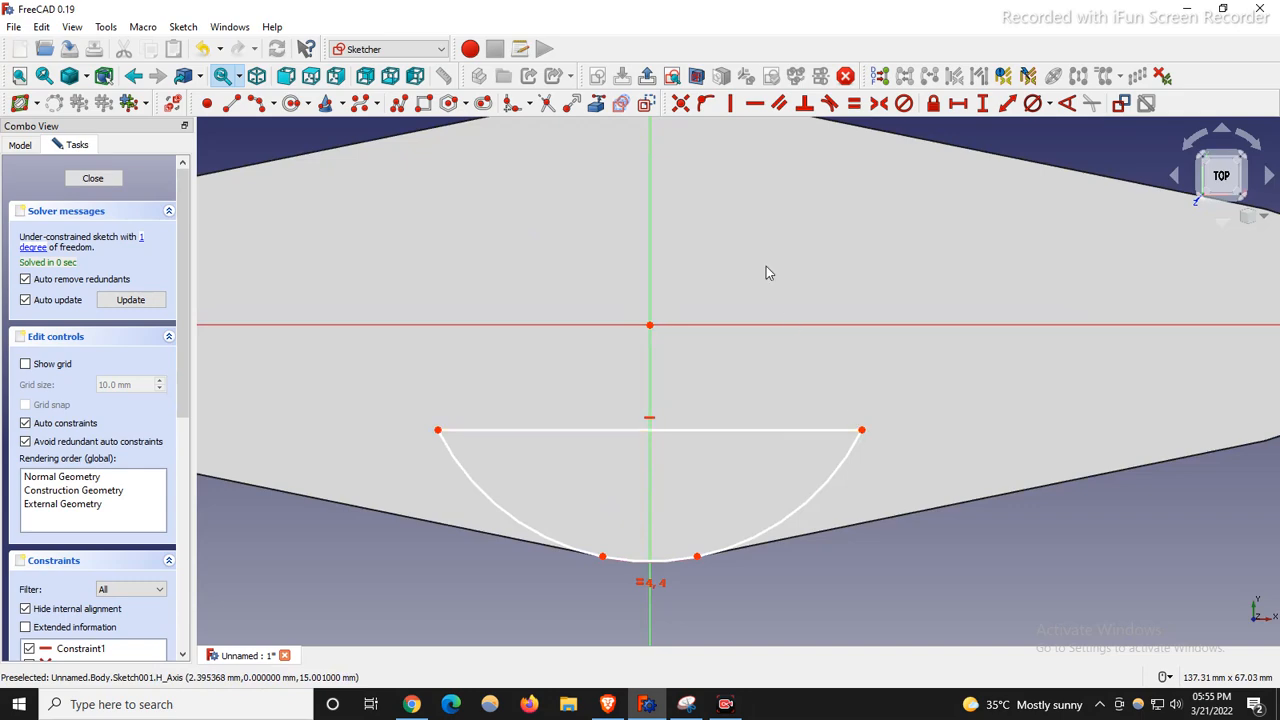
Set a 4.5 mm vertical distance from the origin to the arc's right end.
{"action": "left_click", "coordinate": [650, 326]}
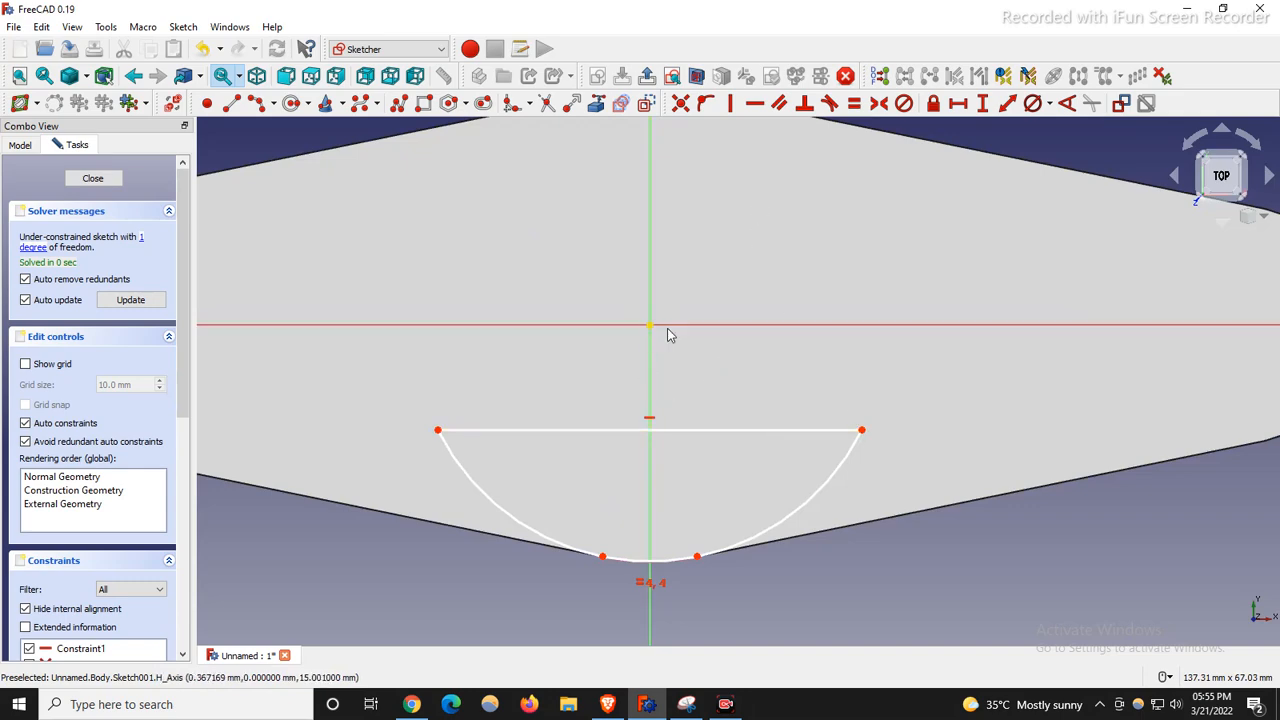
{"action": "left_click", "coordinate": [862, 433]}
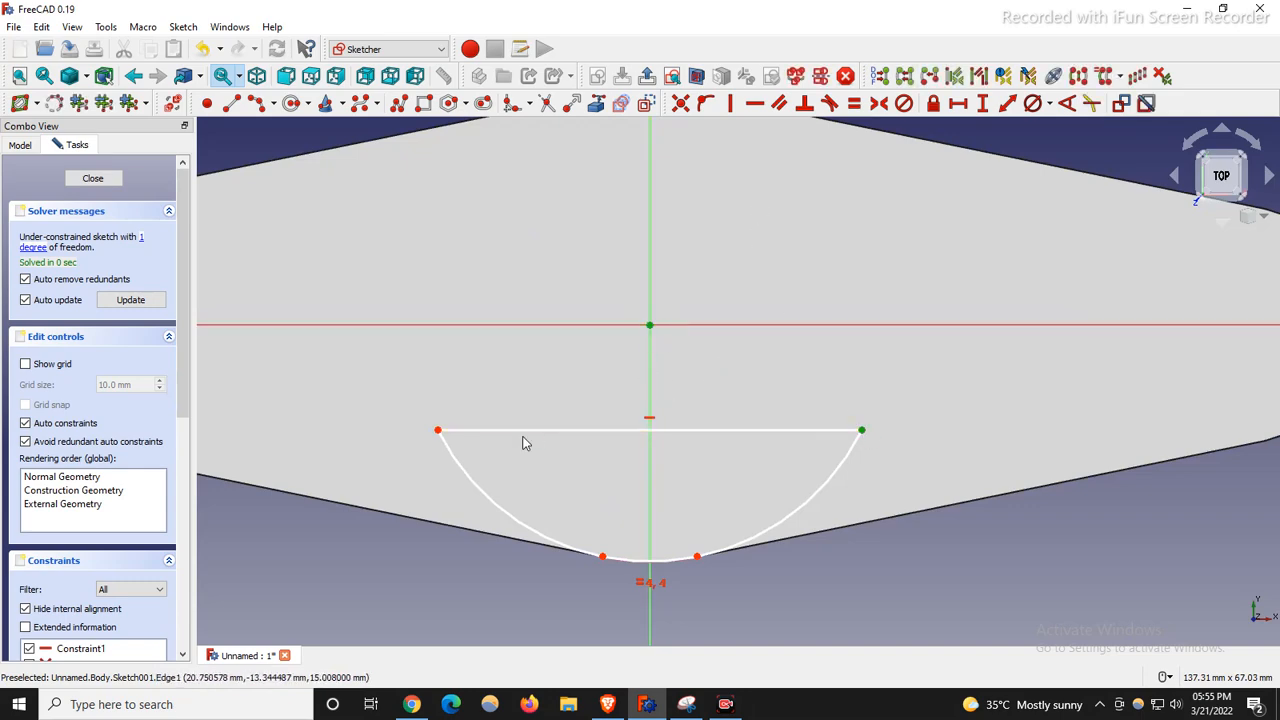
{"action": "left_click", "coordinate": [982, 103]}
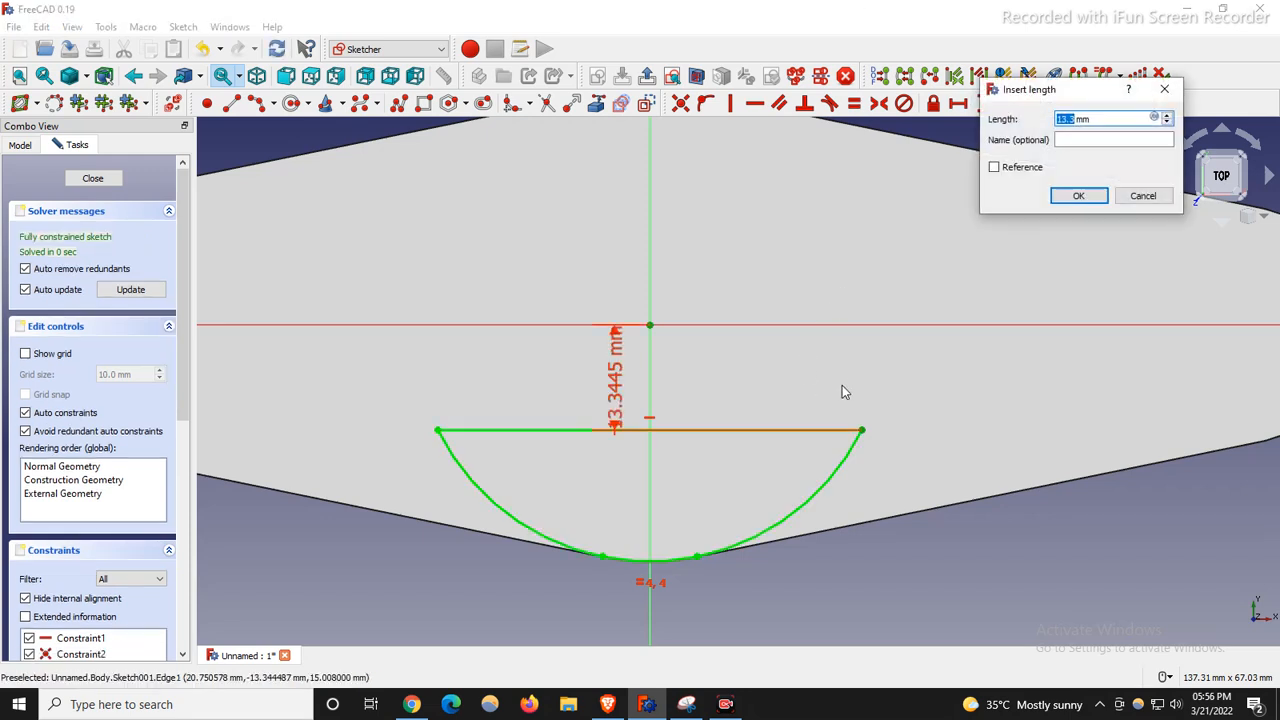
{"action": "type", "text": "4.5"}
{"action": "key", "text": "Return"}
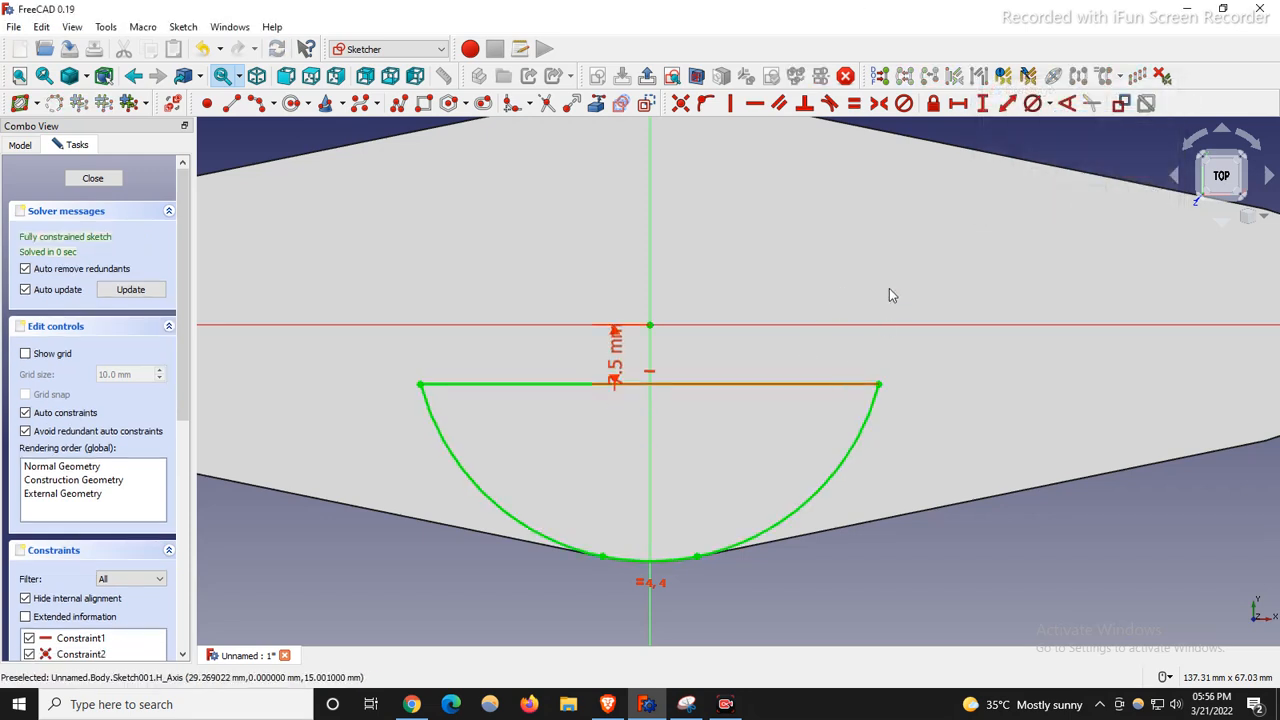
{"action": "left_click", "coordinate": [686, 704]}
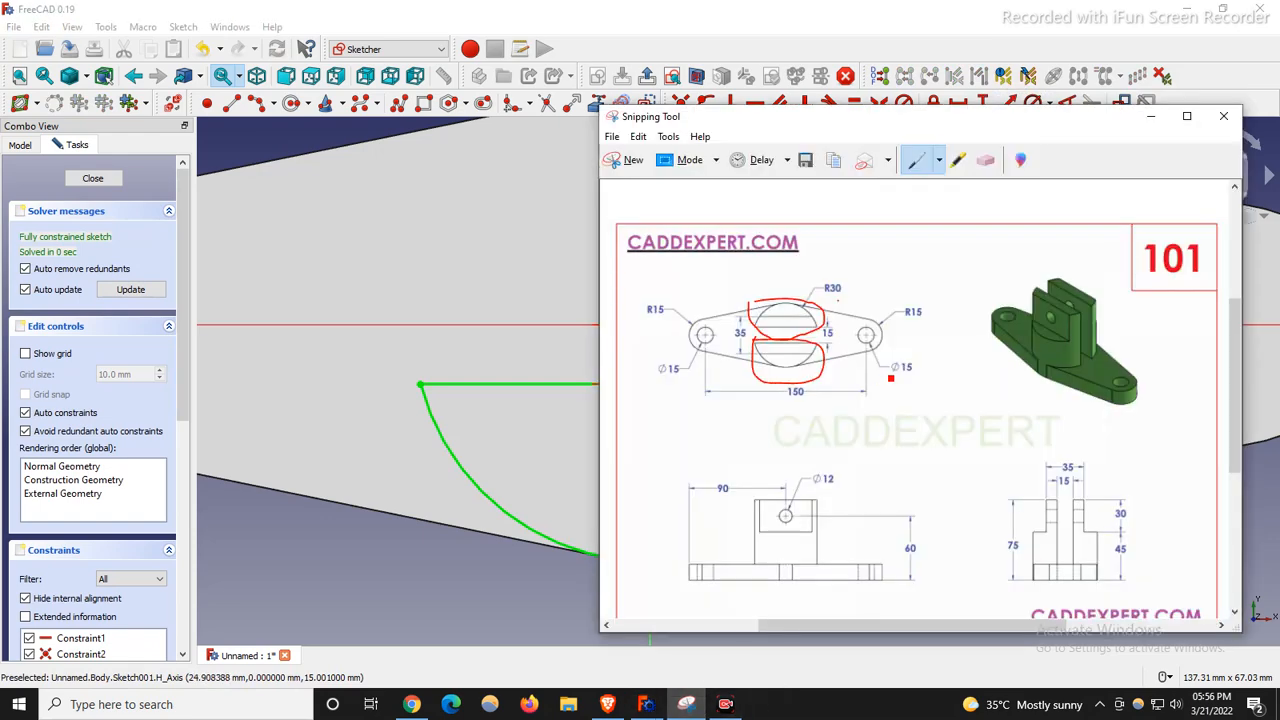
Erase the red ink strokes on the drawing, sketch a line through the hole centres, and erase again.
{"action": "left_click", "coordinate": [983, 162]}
{"action": "left_click", "coordinate": [790, 370]}
{"action": "left_click", "coordinate": [800, 317]}
{"action": "left_click", "coordinate": [916, 160]}
{"action": "left_click_drag", "start_coordinate": [844, 333], "coordinate": [868, 306]}
{"action": "left_click_drag", "start_coordinate": [694, 341], "coordinate": [902, 338]}
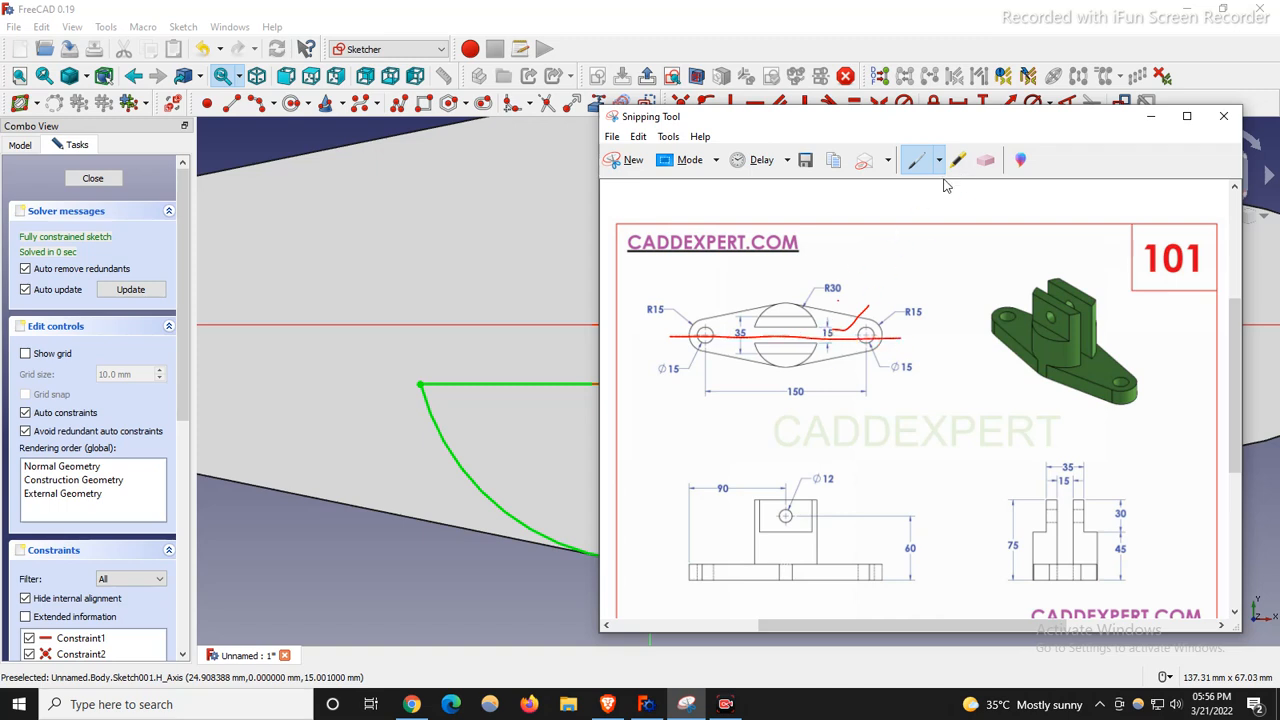
{"action": "left_click", "coordinate": [985, 162]}
{"action": "left_click_drag", "start_coordinate": [858, 316], "coordinate": [819, 345]}
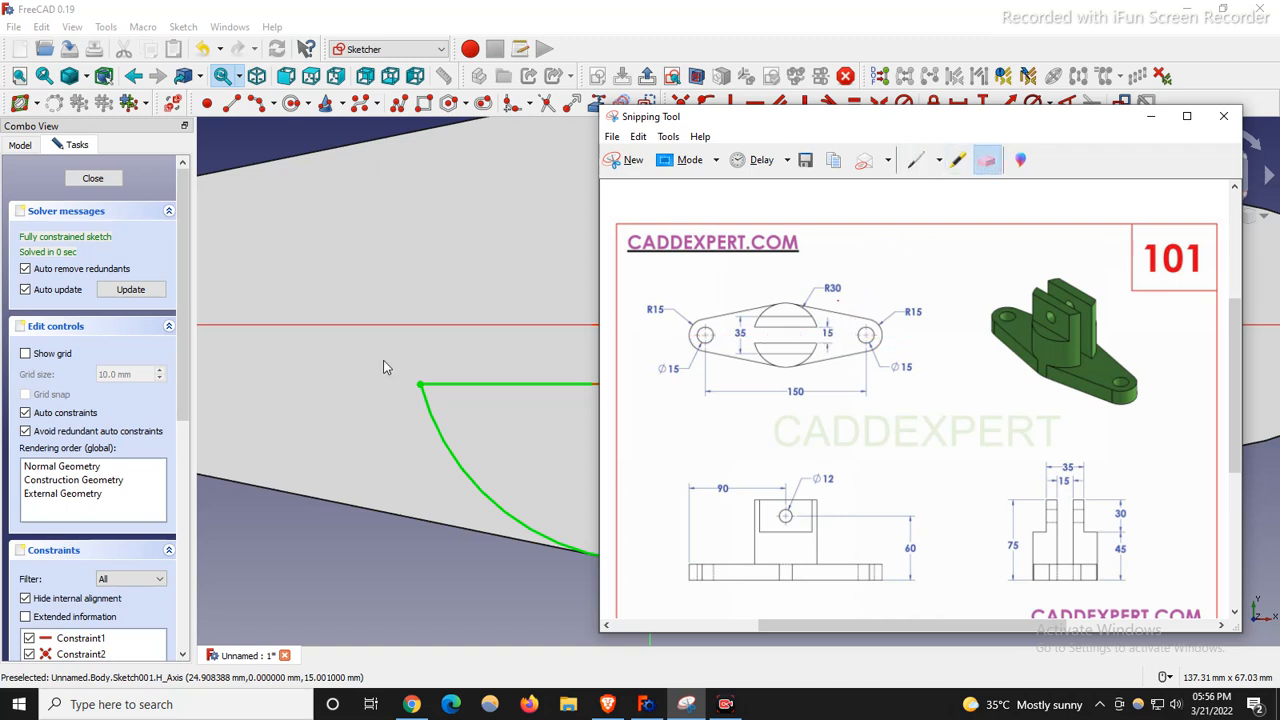
Minimize the drawing, move the 7.5 mm dimension label right, and close the boss sketch.
{"action": "left_click", "coordinate": [1150, 116]}
{"action": "scroll", "coordinate": [680, 400], "scroll_direction": "down", "scroll_amount": 2}
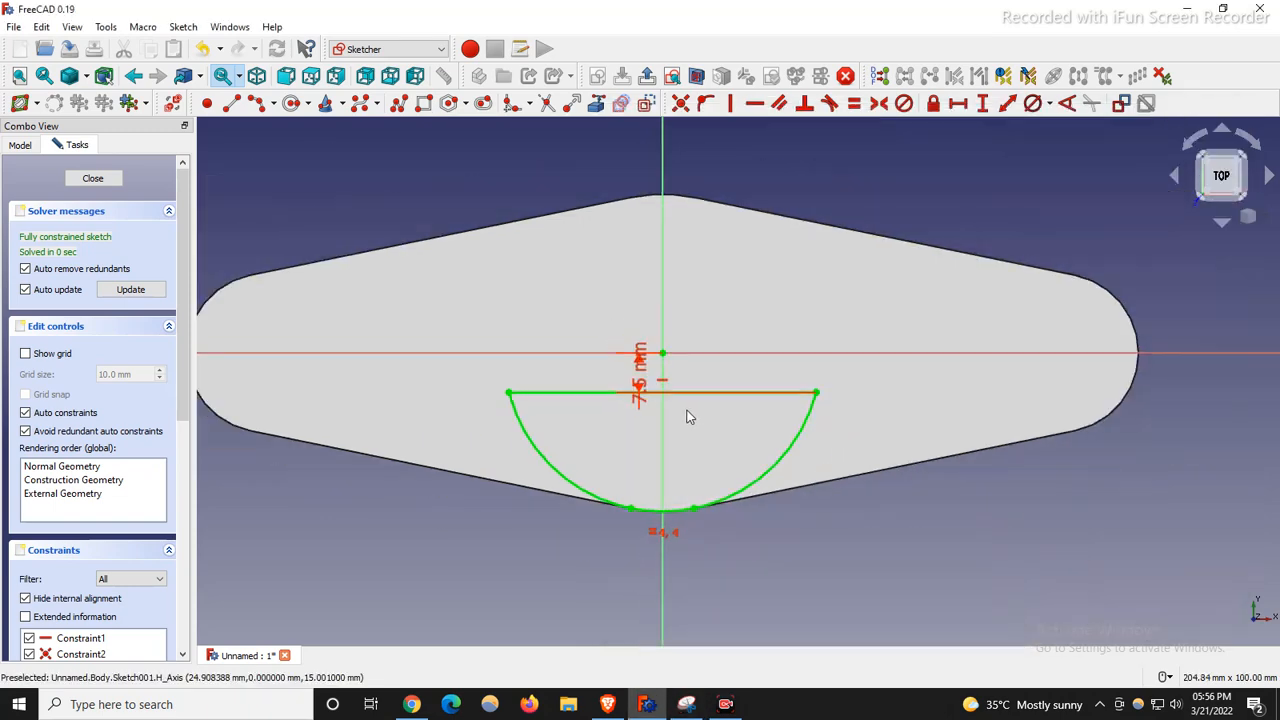
{"action": "left_click_drag", "start_coordinate": [645, 380], "coordinate": [888, 303]}
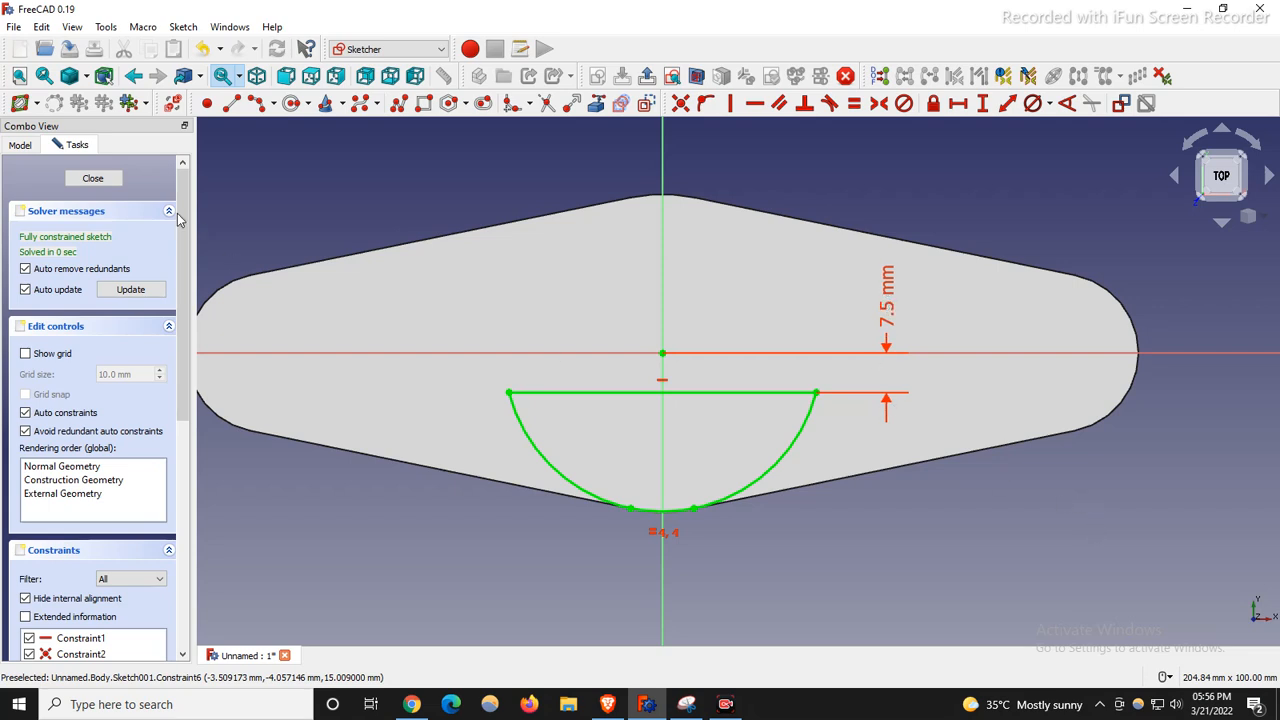
{"action": "left_click", "coordinate": [93, 178]}
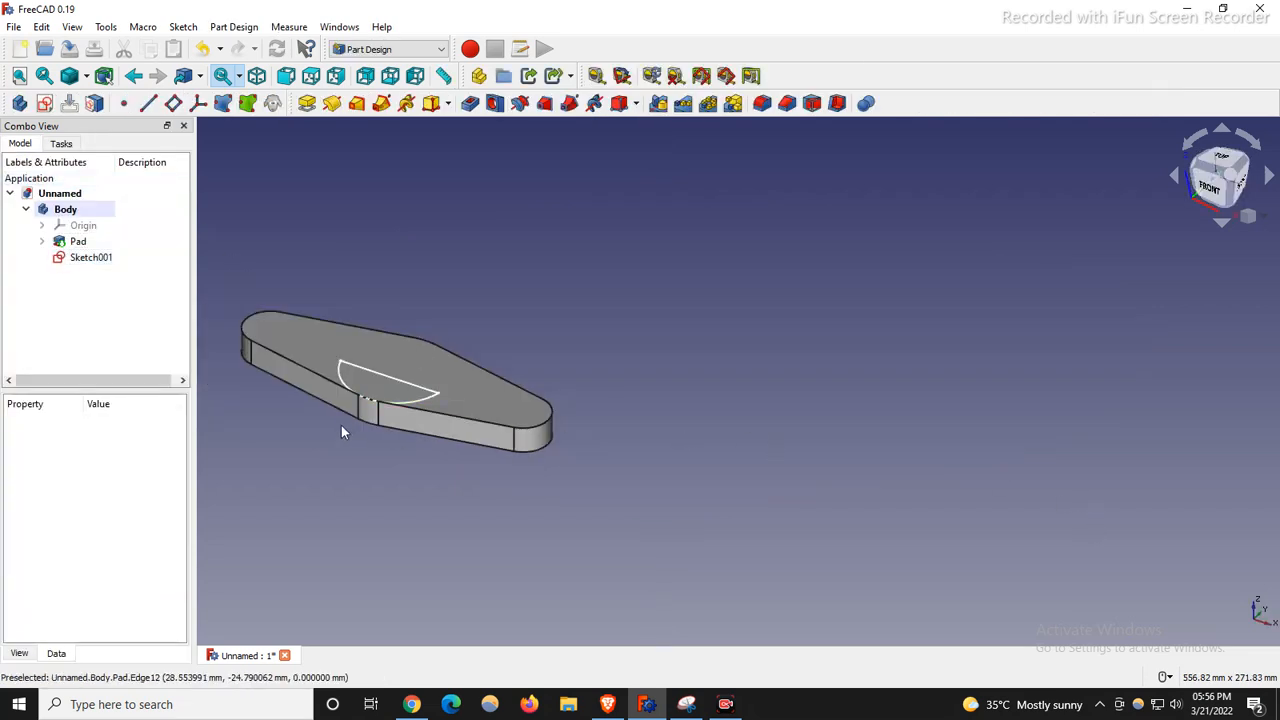
Pad the half-round boss sketch 60 mm, checking the reference drawing before accepting.
{"action": "scroll", "coordinate": [341, 425], "scroll_direction": "down", "scroll_amount": 2}
{"action": "scroll", "coordinate": [705, 400], "scroll_direction": "up", "scroll_amount": 1}
{"action": "scroll", "coordinate": [771, 417], "scroll_direction": "down", "scroll_amount": 3}
{"action": "scroll", "coordinate": [308, 342], "scroll_direction": "up", "scroll_amount": 2}
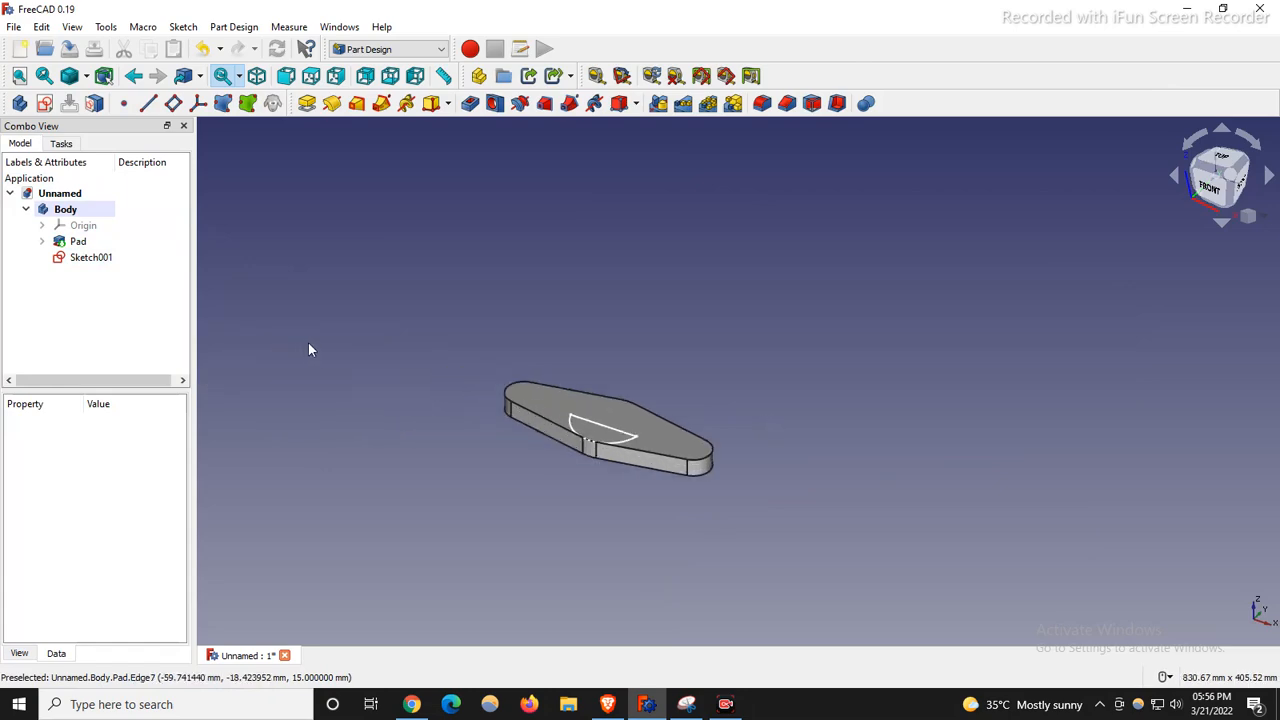
{"action": "left_click", "coordinate": [307, 103]}
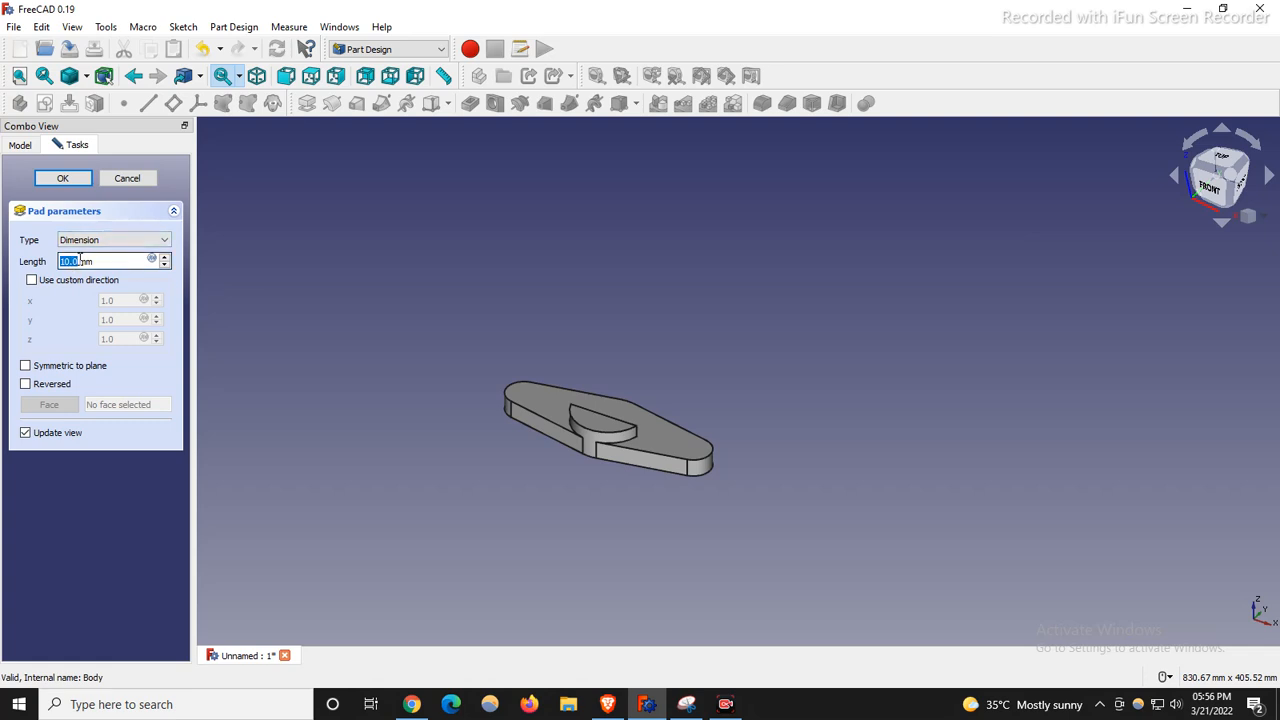
{"action": "type", "text": "6"}
{"action": "scroll", "coordinate": [573, 385], "scroll_direction": "up", "scroll_amount": 4}
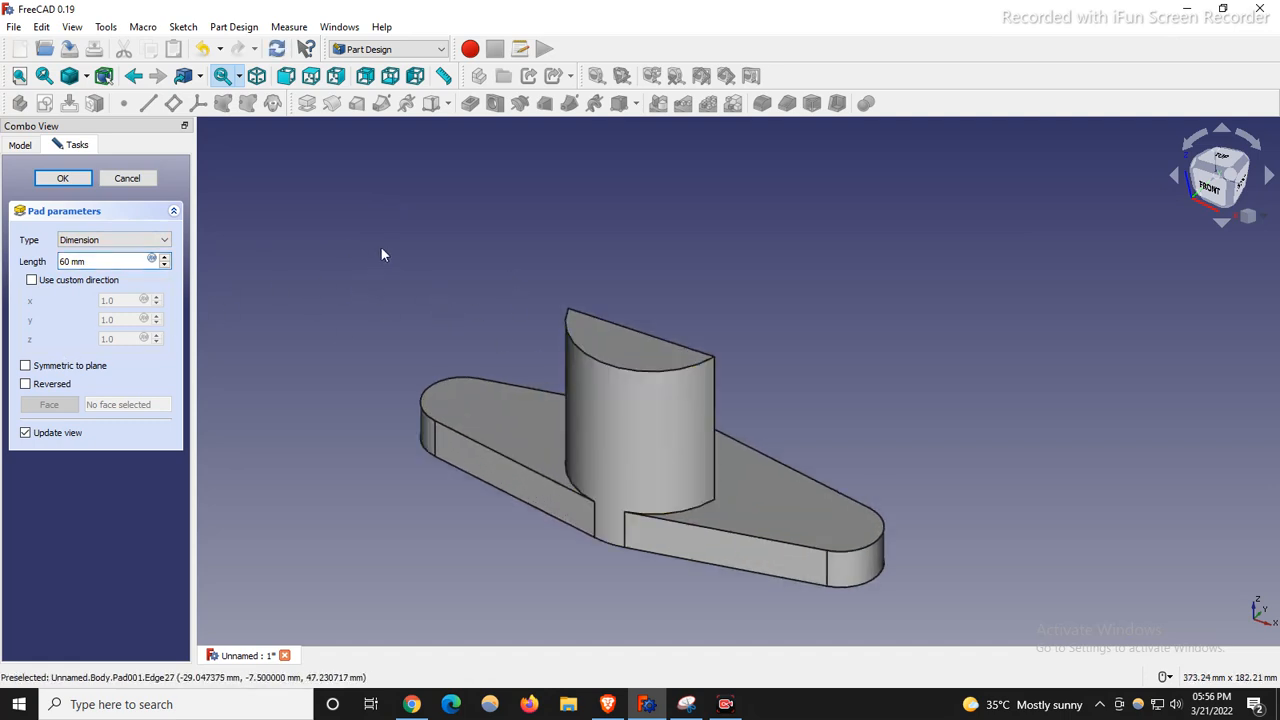
{"action": "left_click", "coordinate": [686, 704]}
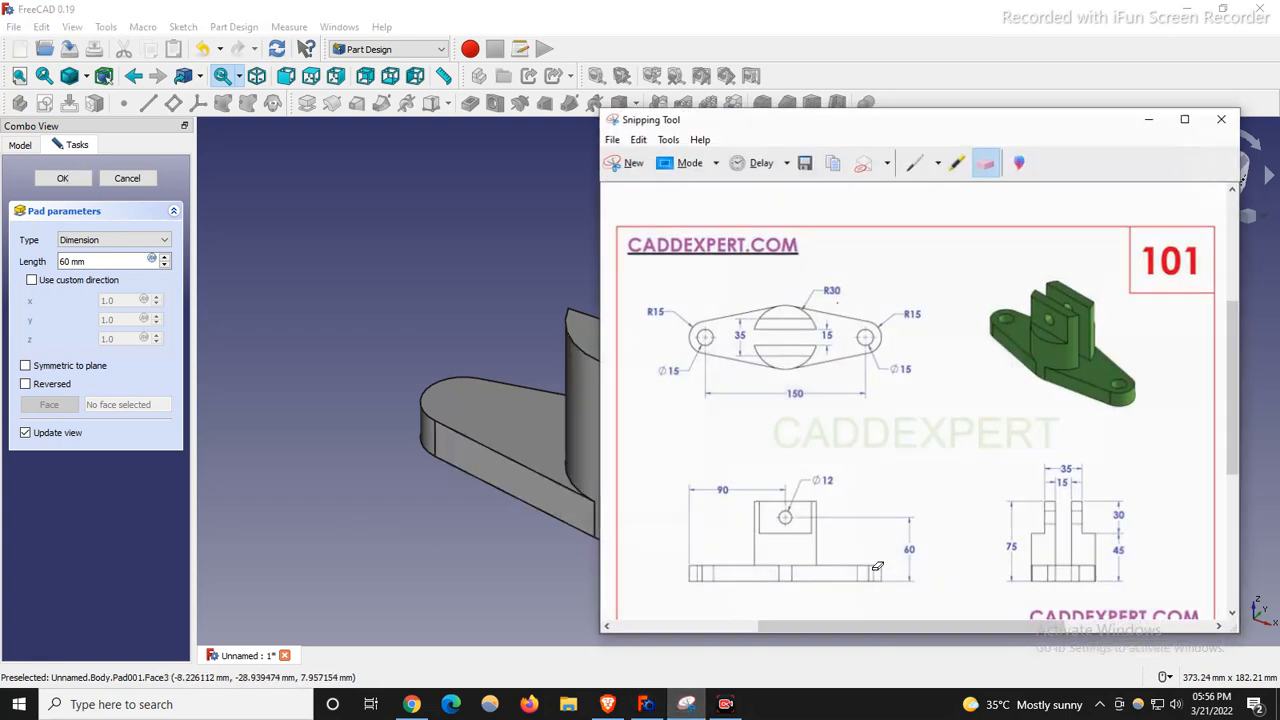
{"action": "left_click", "coordinate": [916, 166]}
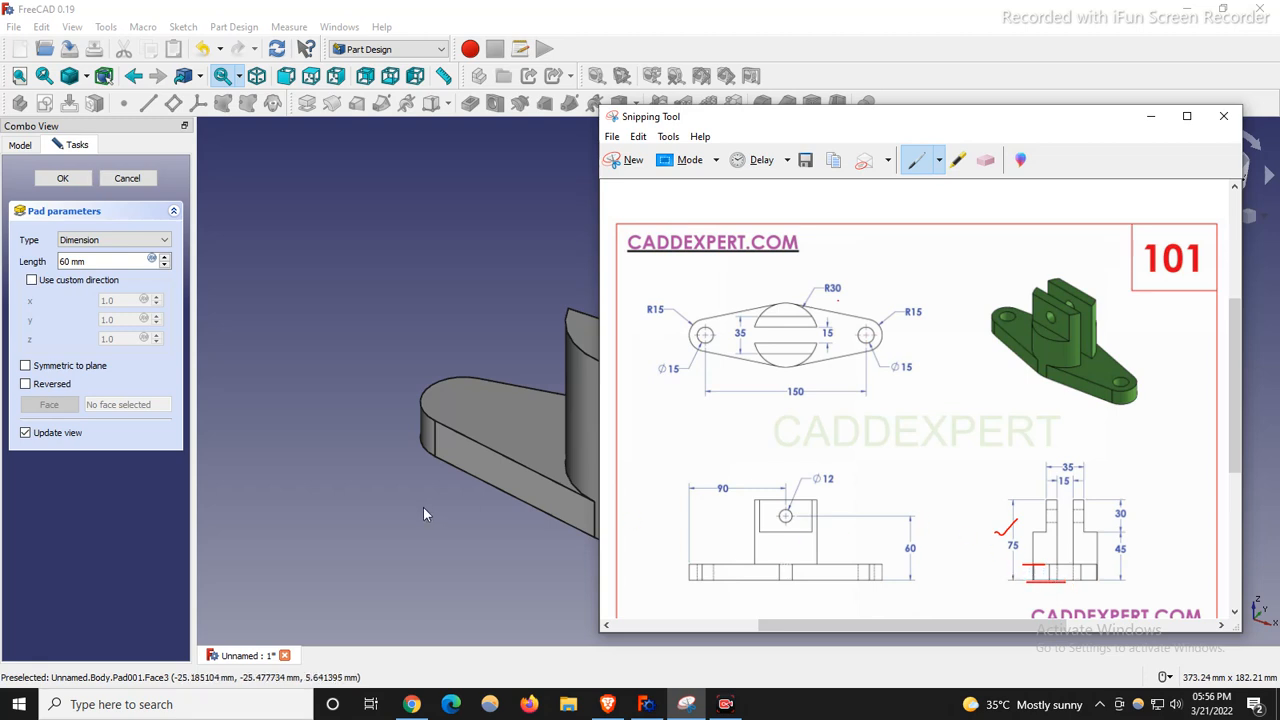
{"action": "left_click", "coordinate": [75, 177]}
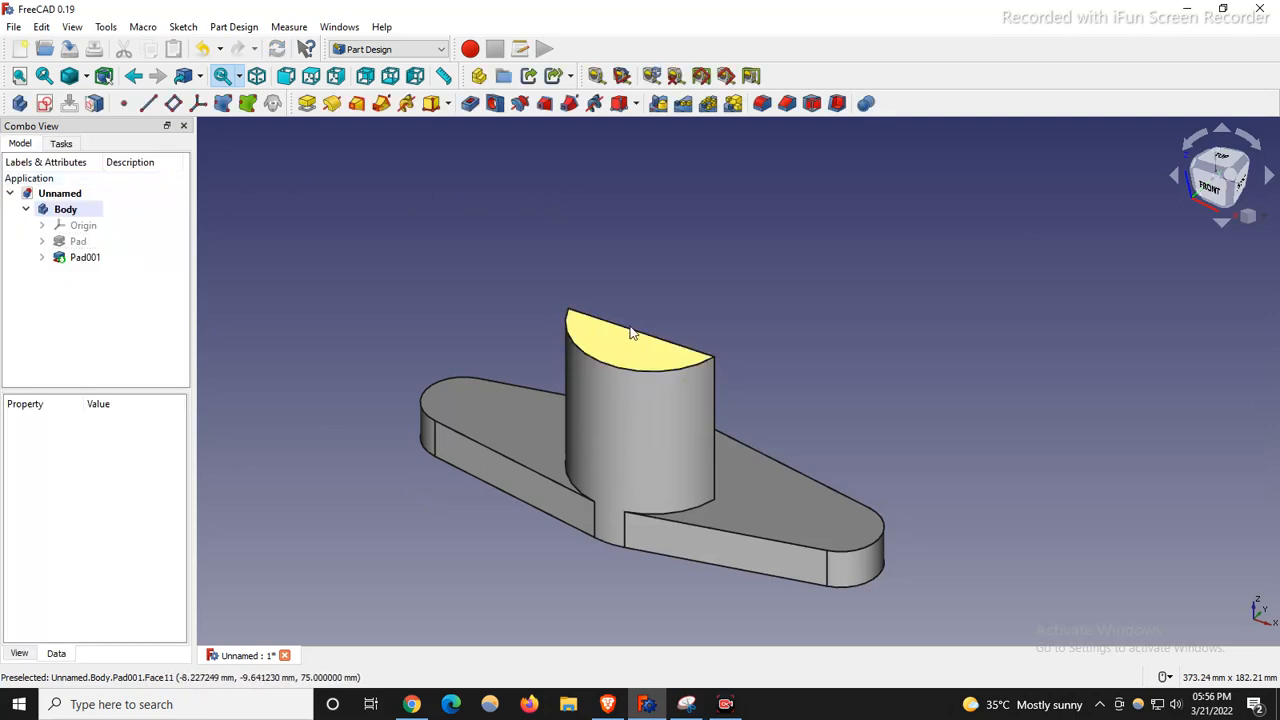
Mirror Pad001 across the Base XZ plane to form two boss halves.
{"action": "left_click", "coordinate": [86, 258]}
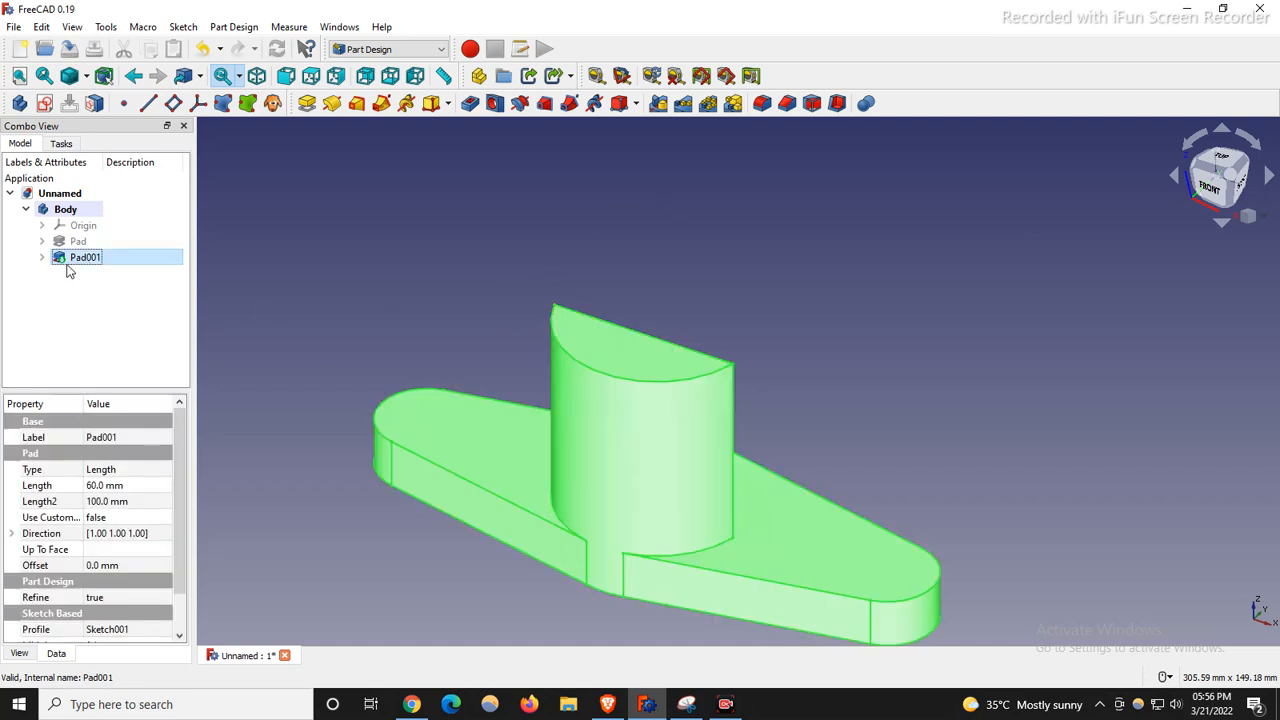
{"action": "left_click", "coordinate": [650, 106]}
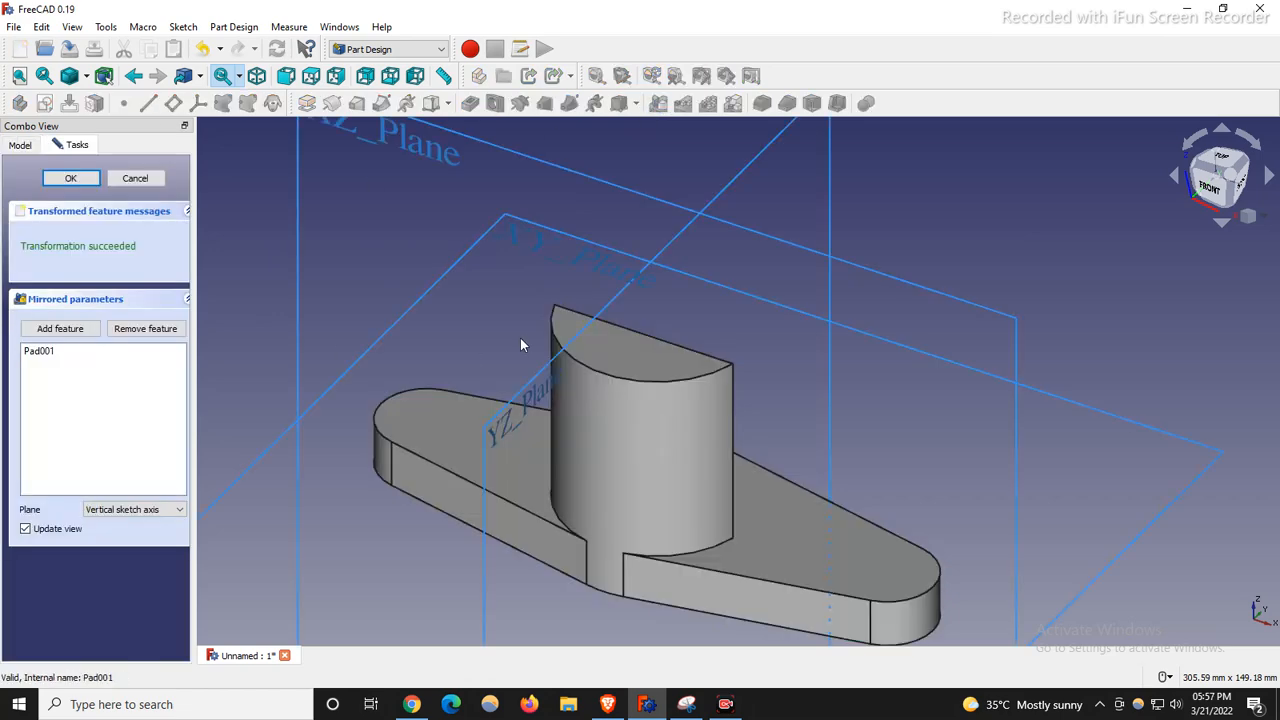
{"action": "scroll", "coordinate": [470, 342], "scroll_direction": "down", "scroll_amount": 3}
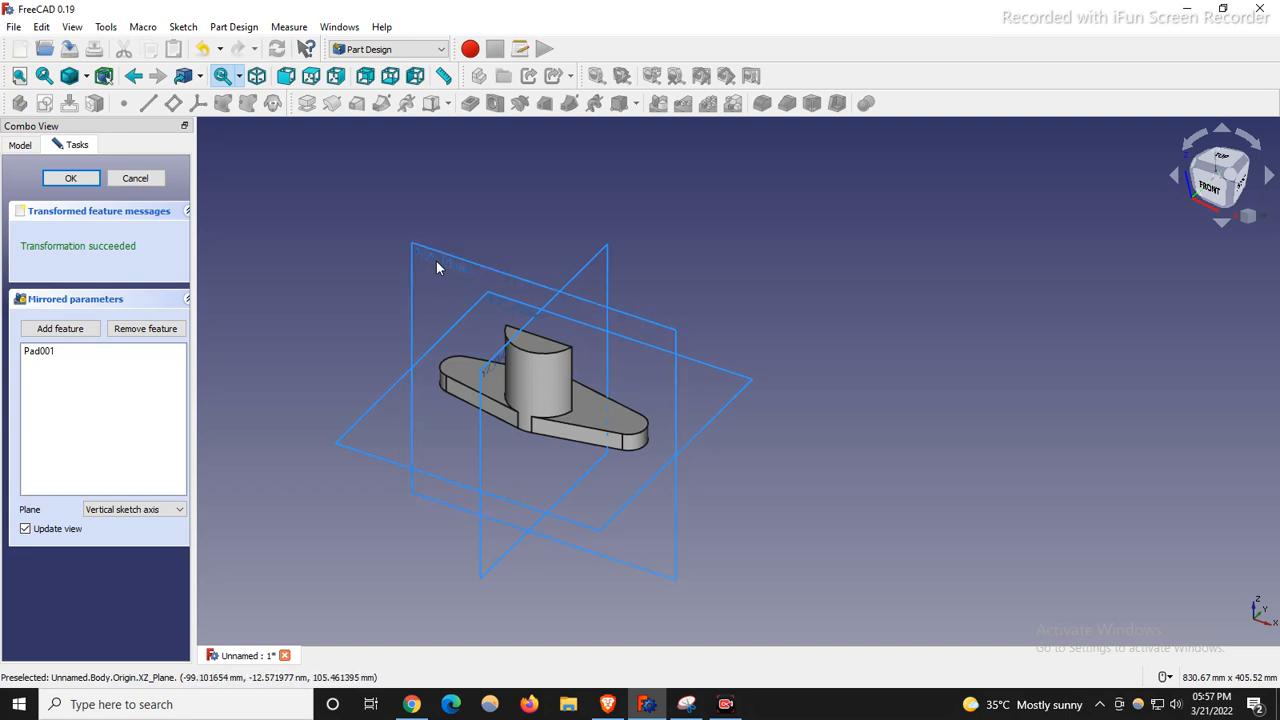
{"action": "left_click", "coordinate": [140, 509]}
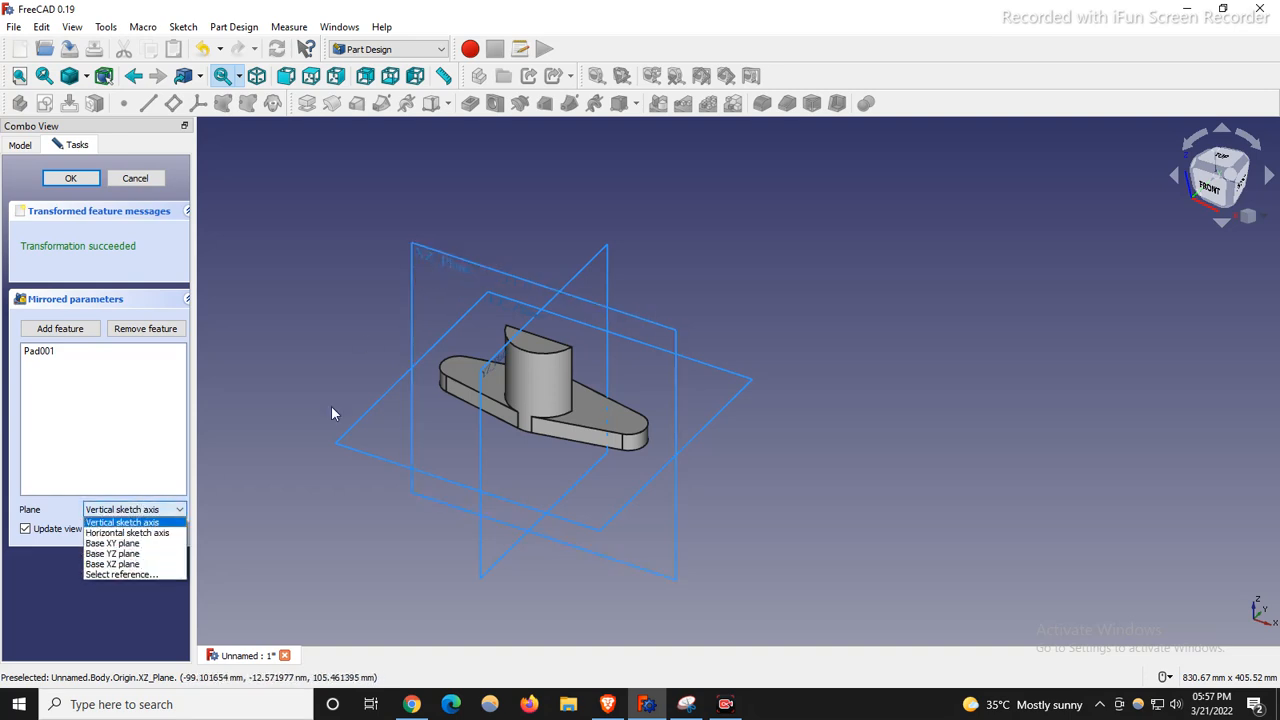
{"action": "left_click", "coordinate": [468, 269]}
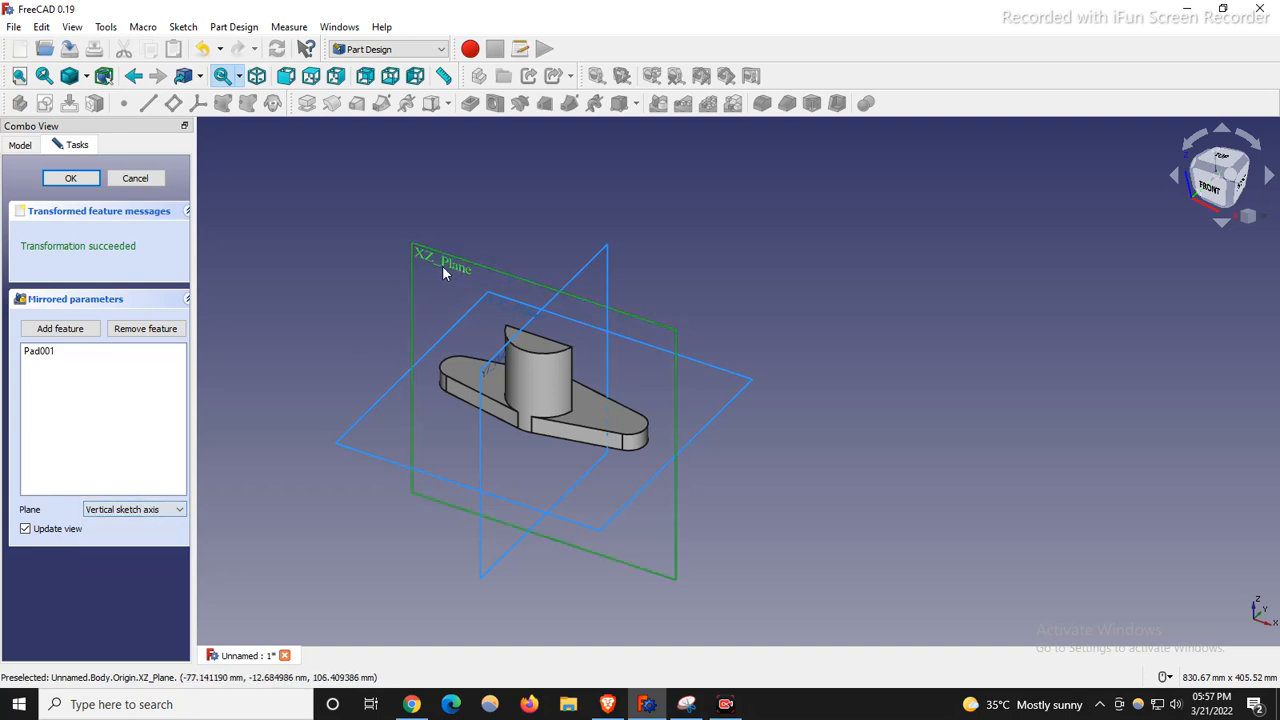
{"action": "left_click", "coordinate": [140, 512]}
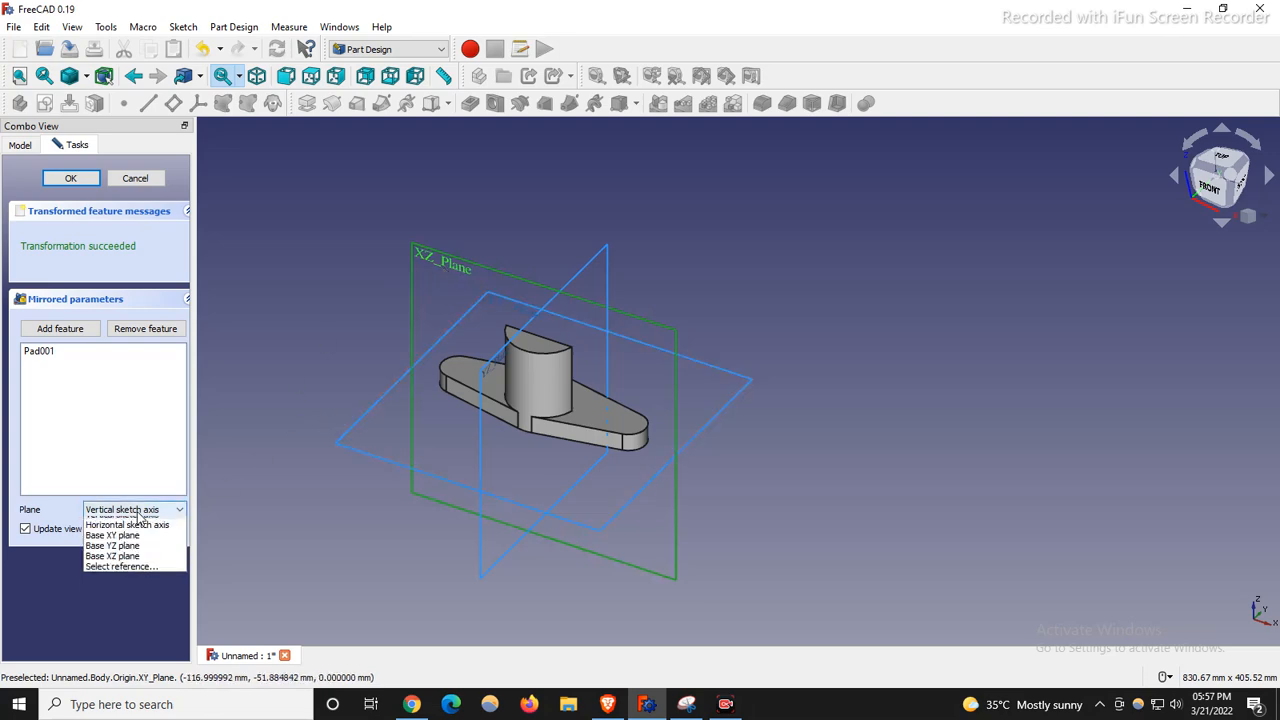
{"action": "left_click", "coordinate": [120, 561]}
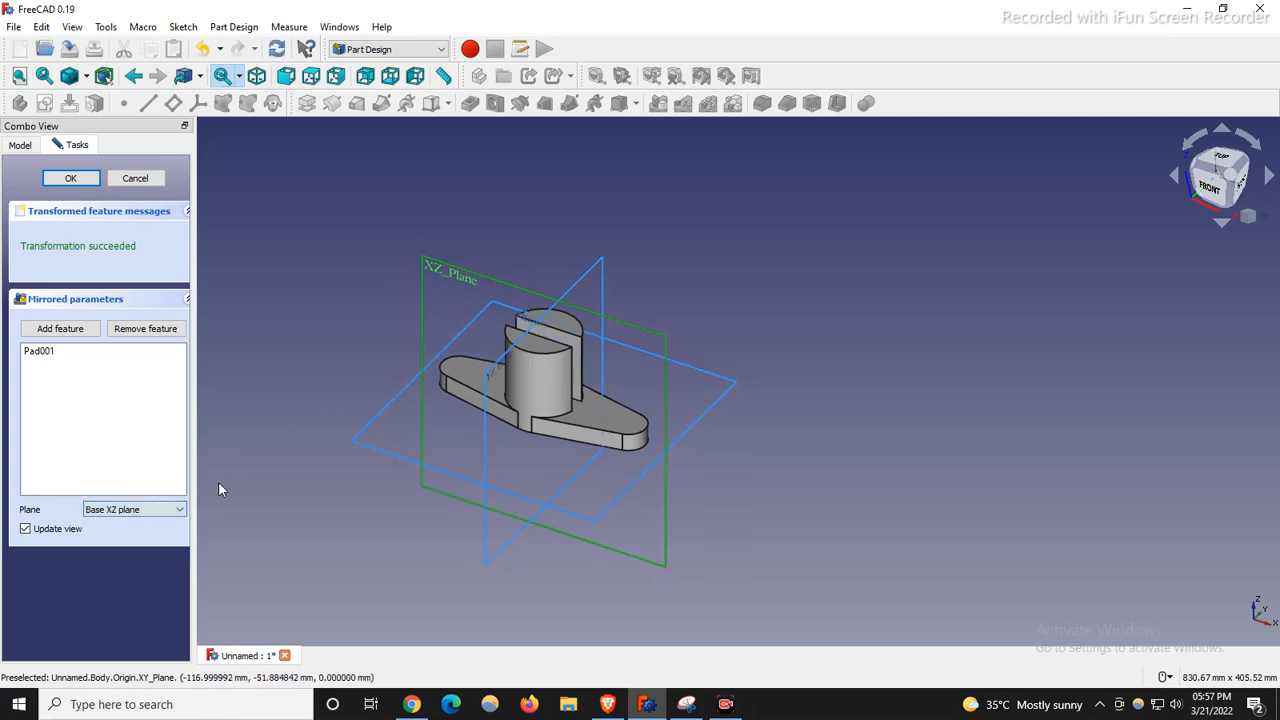
{"action": "left_click", "coordinate": [80, 180]}
{"action": "left_click", "coordinate": [897, 308]}
{"action": "scroll", "coordinate": [494, 350], "scroll_direction": "up", "scroll_amount": 3}
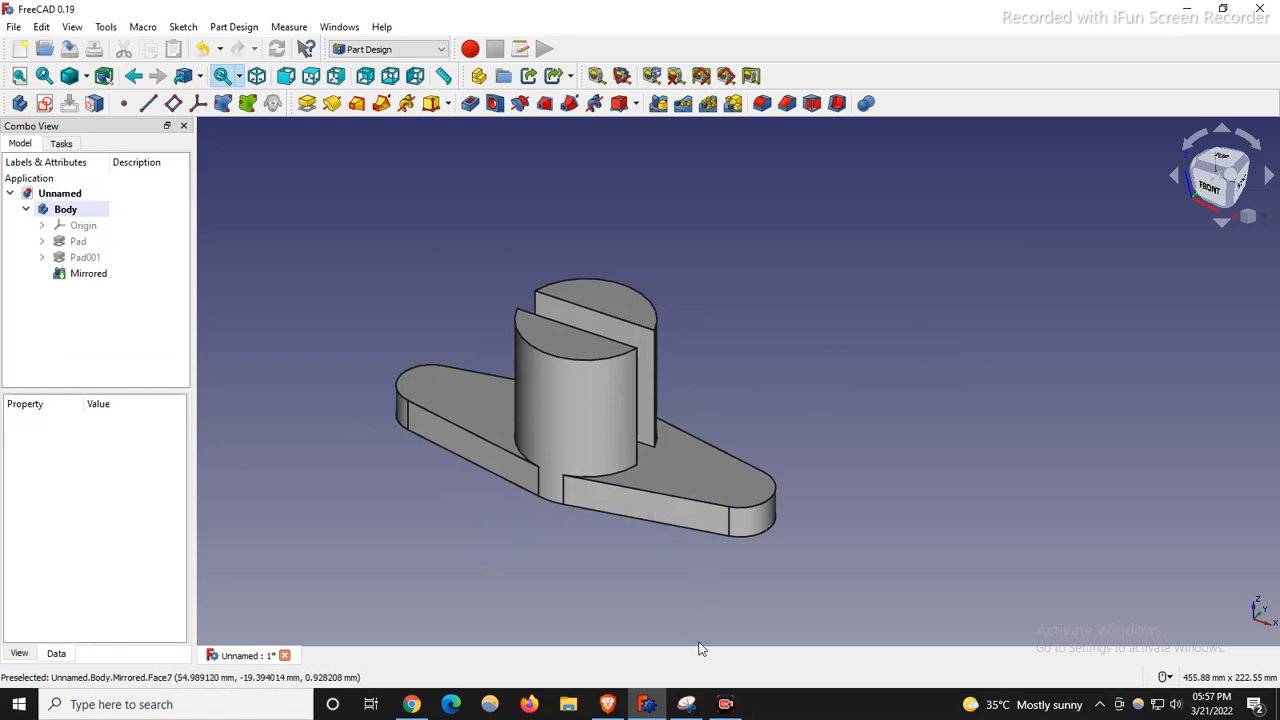
Cross out the 3D part, outline the side-view upright and tick the 30 dimension in red.
{"action": "left_click", "coordinate": [686, 705]}
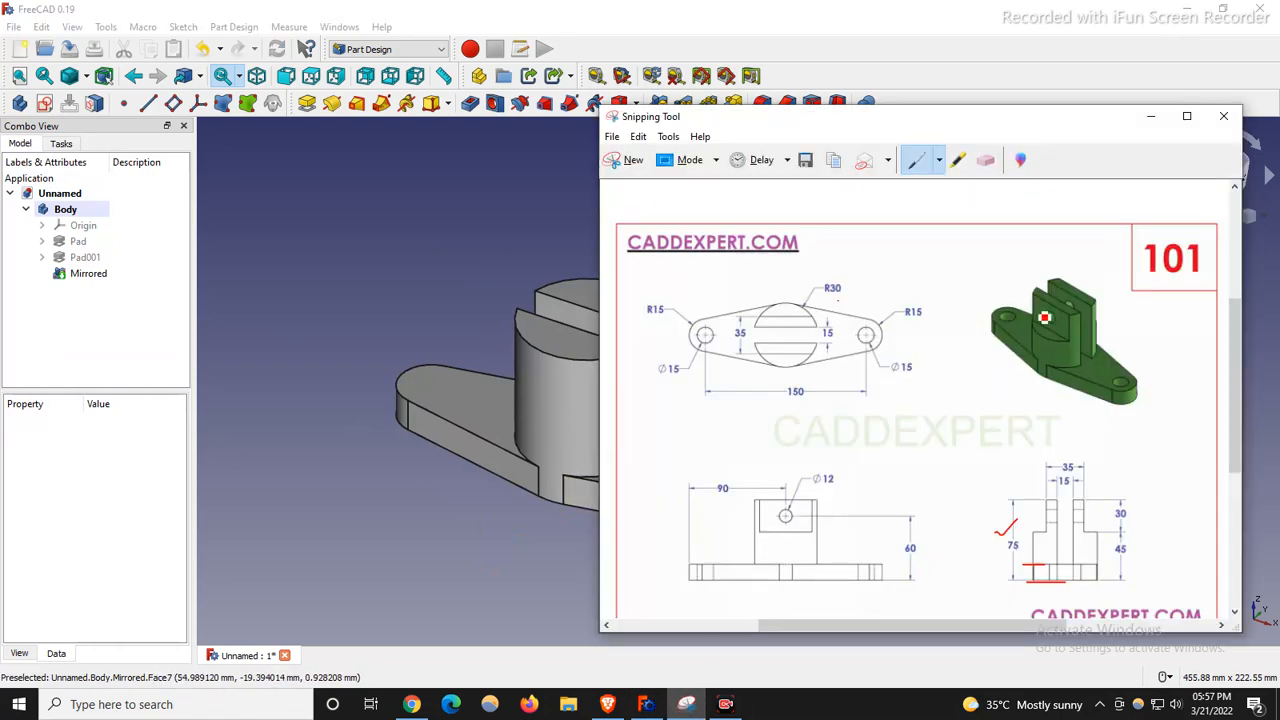
{"action": "mouse_move", "coordinate": [1044, 319]}
{"action": "left_mouse_down"}
{"action": "mouse_move", "coordinate": [1063, 347]}
{"action": "mouse_move", "coordinate": [1044, 344]}
{"action": "left_mouse_up"}
{"action": "left_click_drag", "start_coordinate": [1048, 506], "coordinate": [1020, 496]}
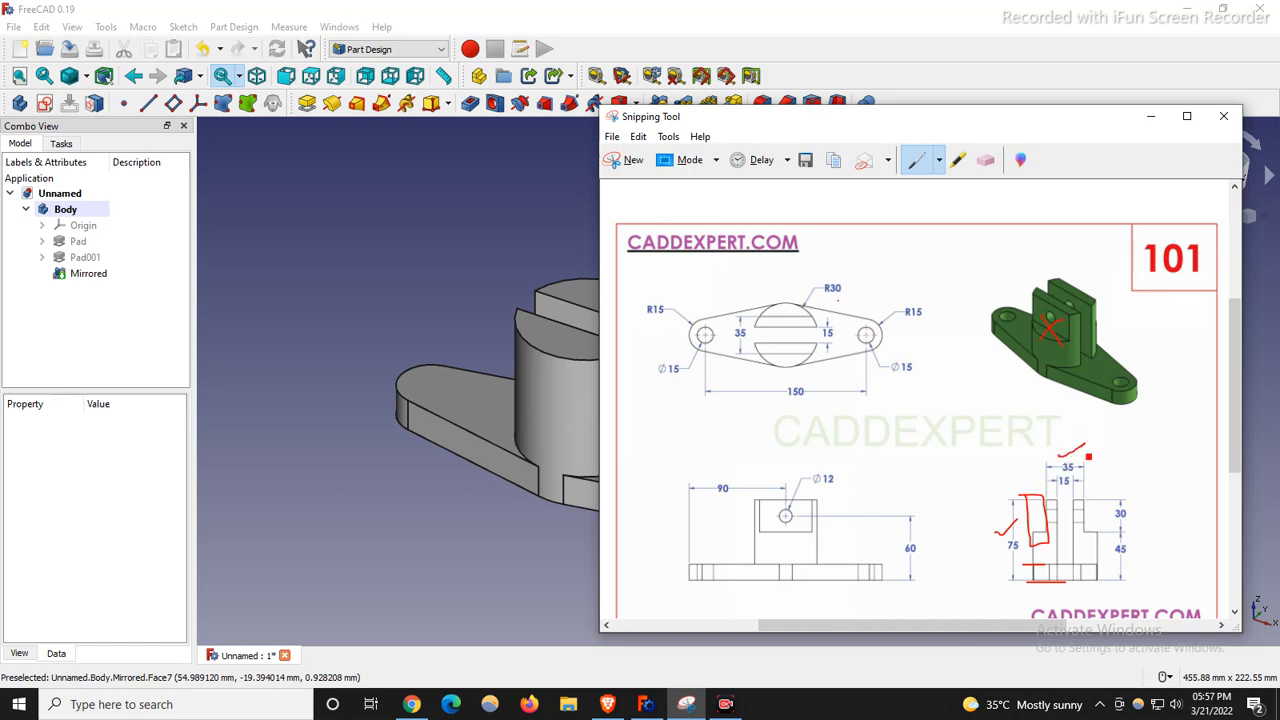
{"action": "left_click_drag", "start_coordinate": [1137, 504], "coordinate": [1136, 498]}
{"action": "scroll", "coordinate": [350, 386], "scroll_direction": "down", "scroll_amount": 4}
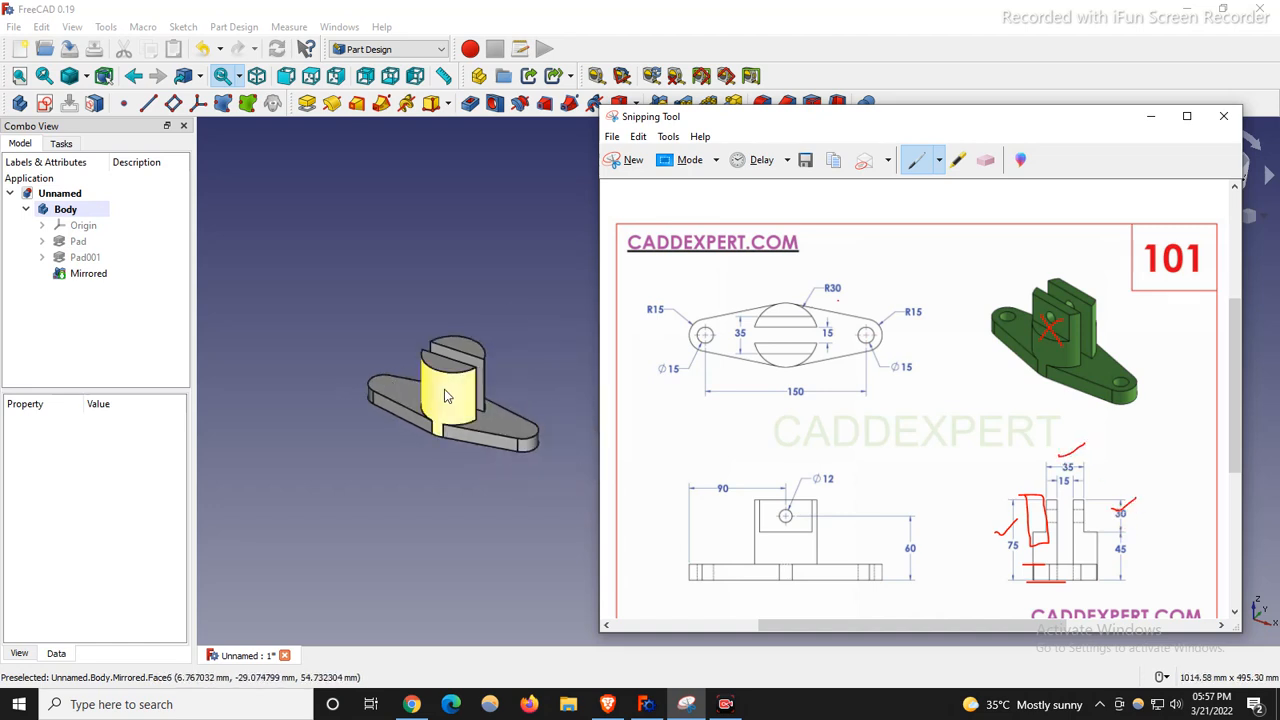
{"action": "scroll", "coordinate": [444, 387], "scroll_direction": "up", "scroll_amount": 3}
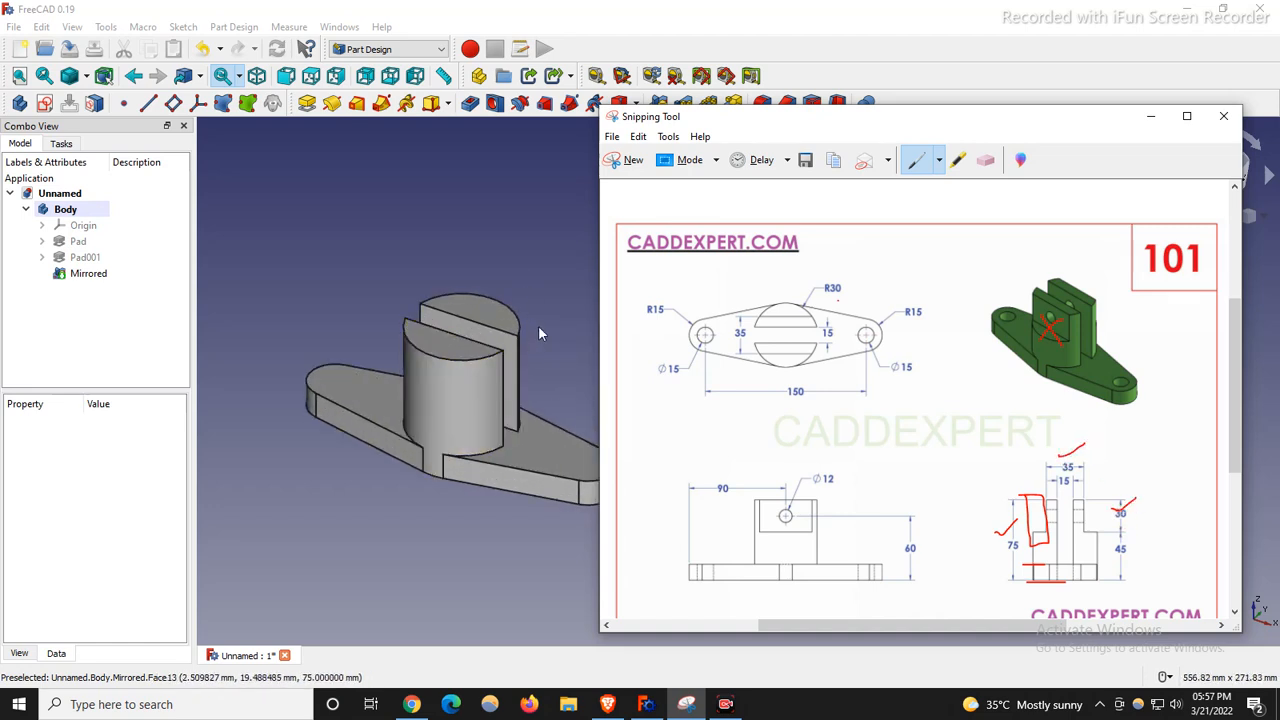
{"action": "left_click", "coordinate": [505, 268]}
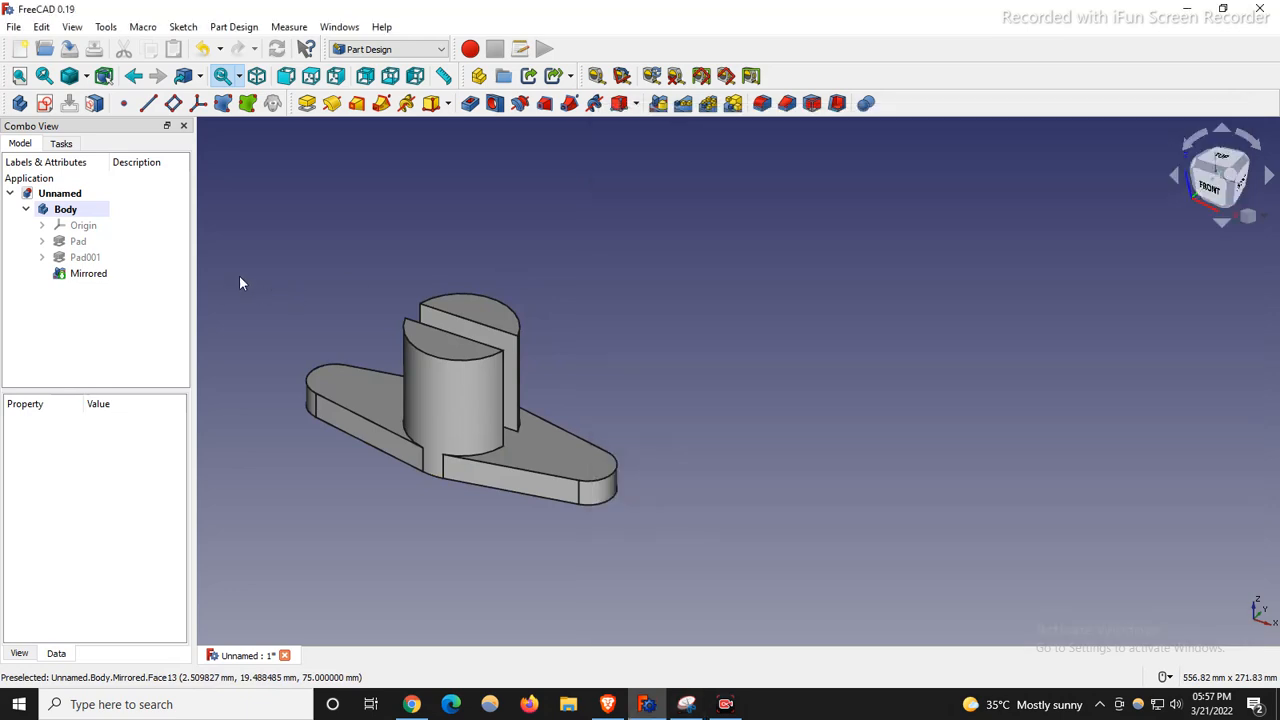
Start a sketch on the YZ_Plane and draw a rectangle beside the left upright.
{"action": "left_click", "coordinate": [44, 103]}
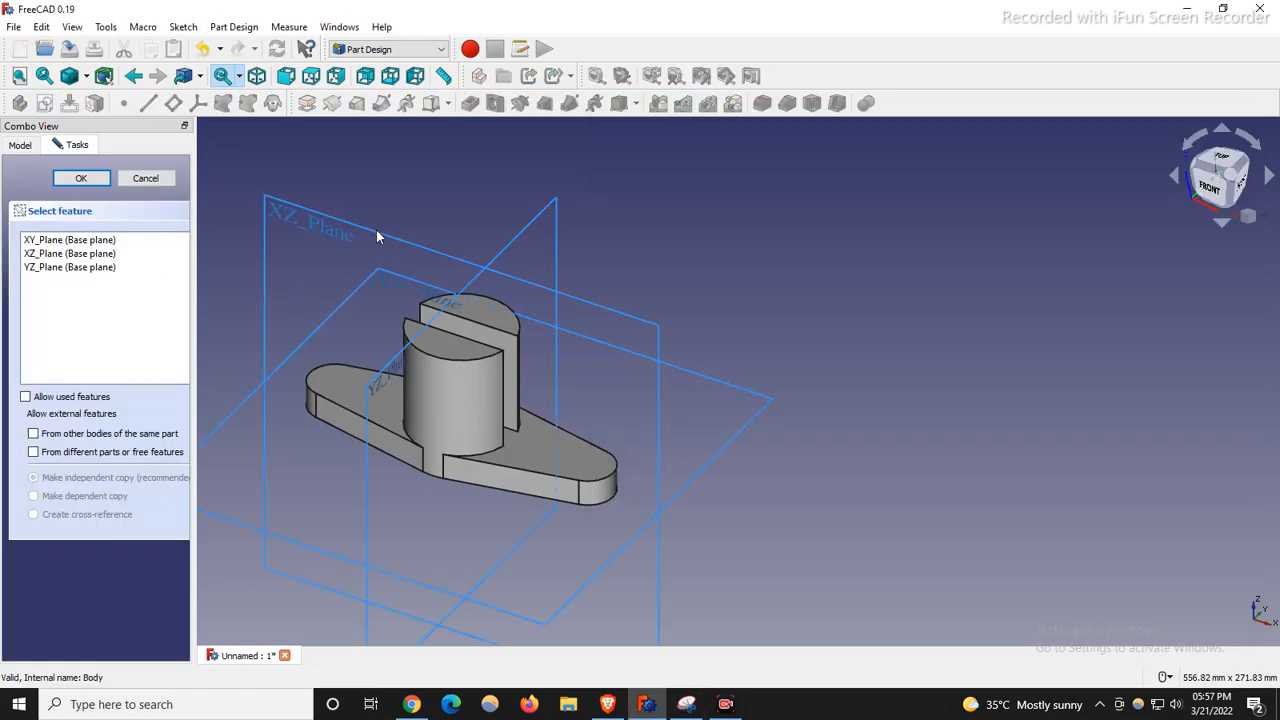
{"action": "left_click", "coordinate": [510, 251]}
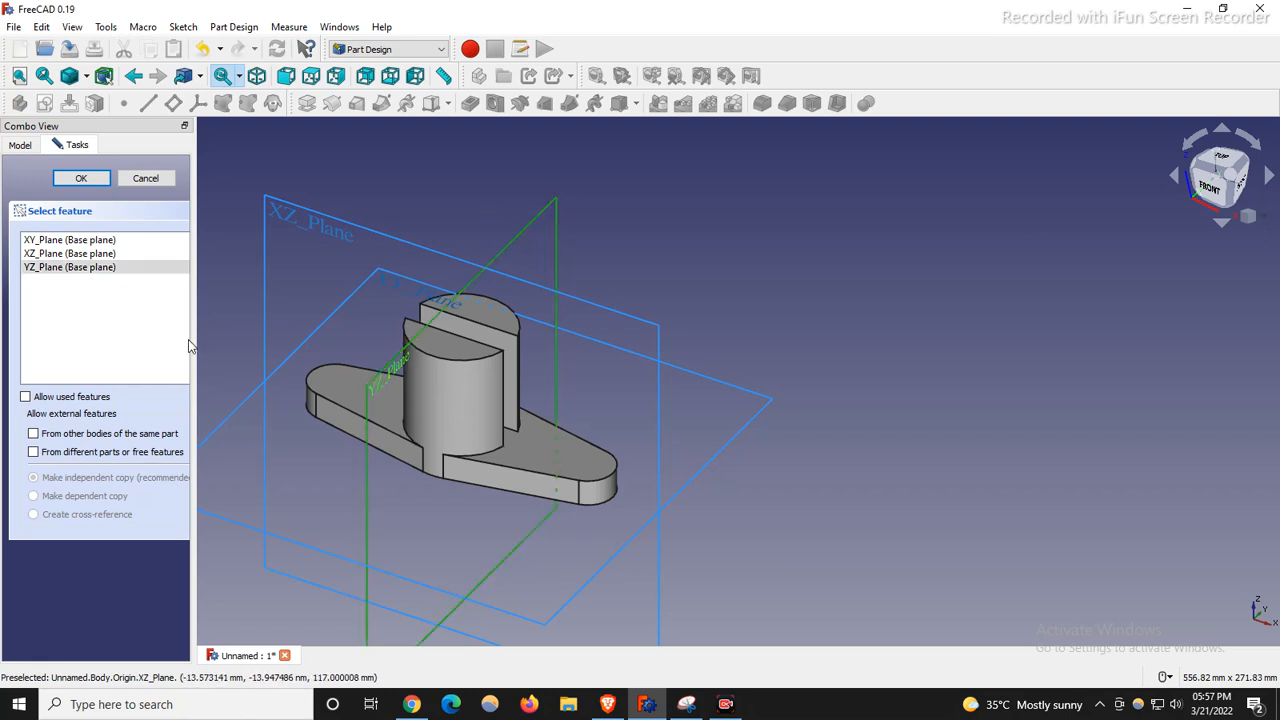
{"action": "left_click", "coordinate": [82, 183]}
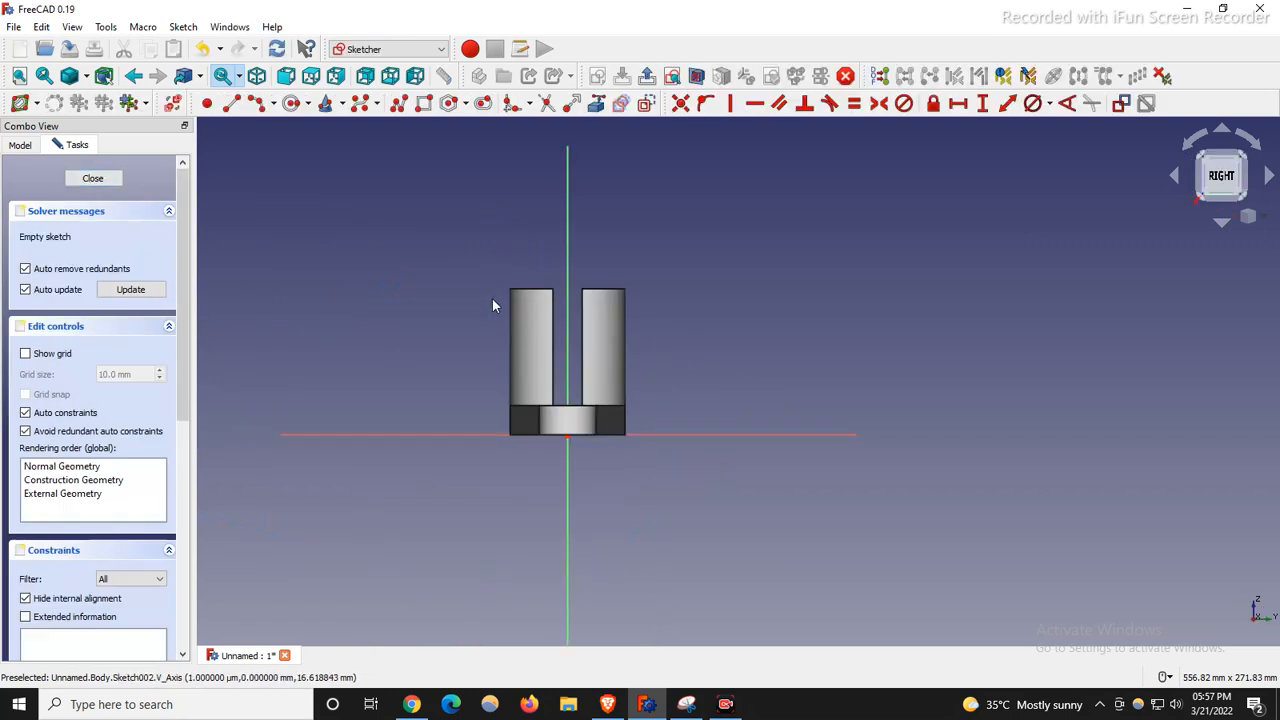
{"action": "left_click", "coordinate": [424, 103]}
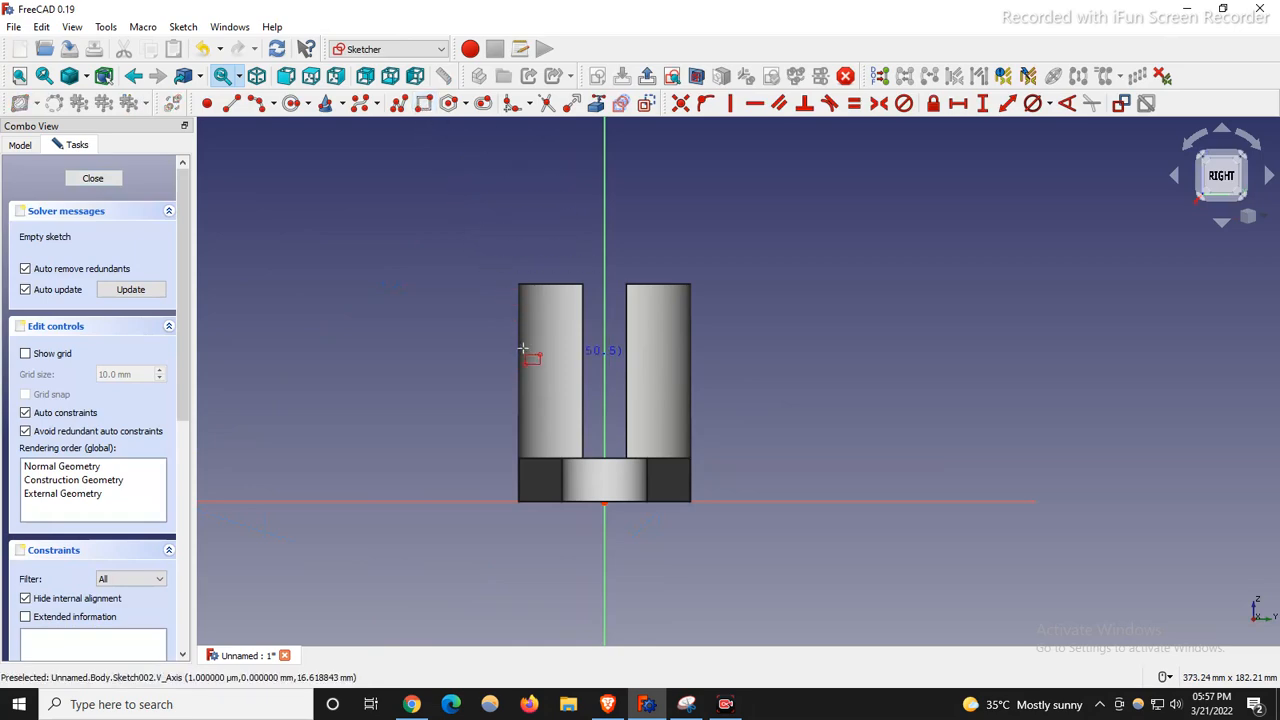
{"action": "left_click", "coordinate": [490, 267]}
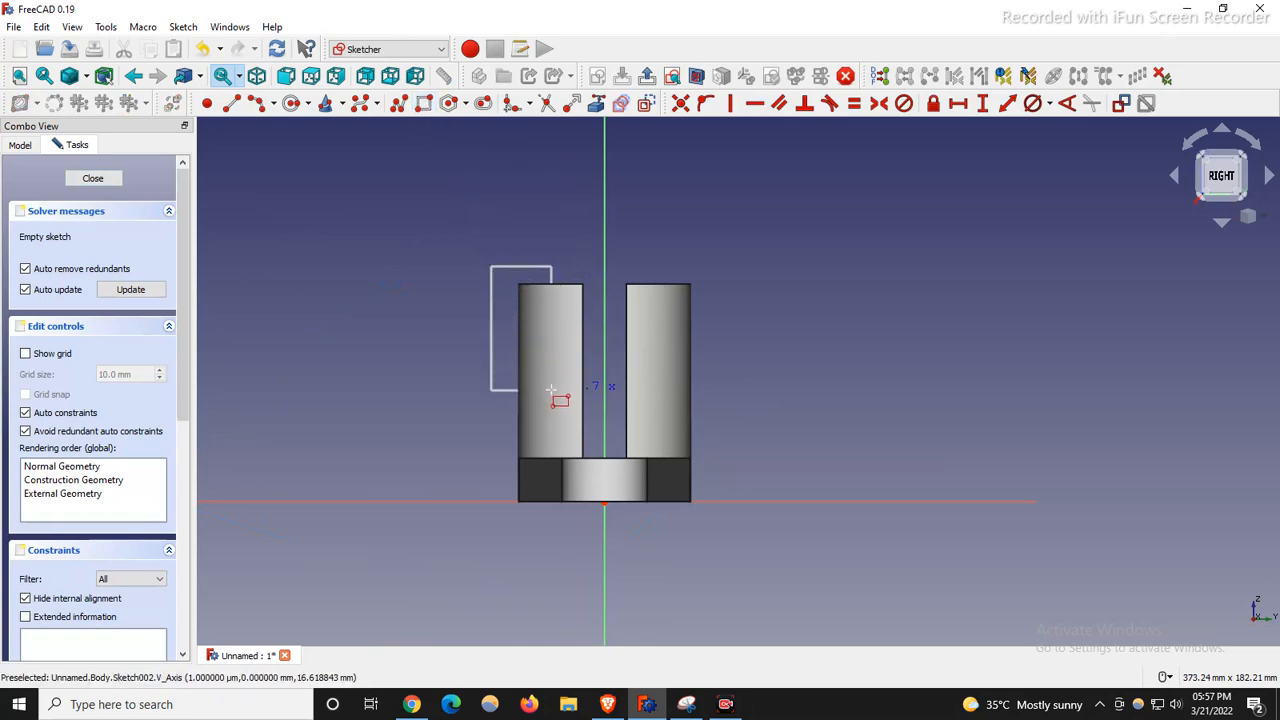
{"action": "left_click", "coordinate": [551, 390]}
{"action": "scroll", "coordinate": [492, 285], "scroll_direction": "up", "scroll_amount": 3}
{"action": "right_click", "coordinate": [517, 382]}
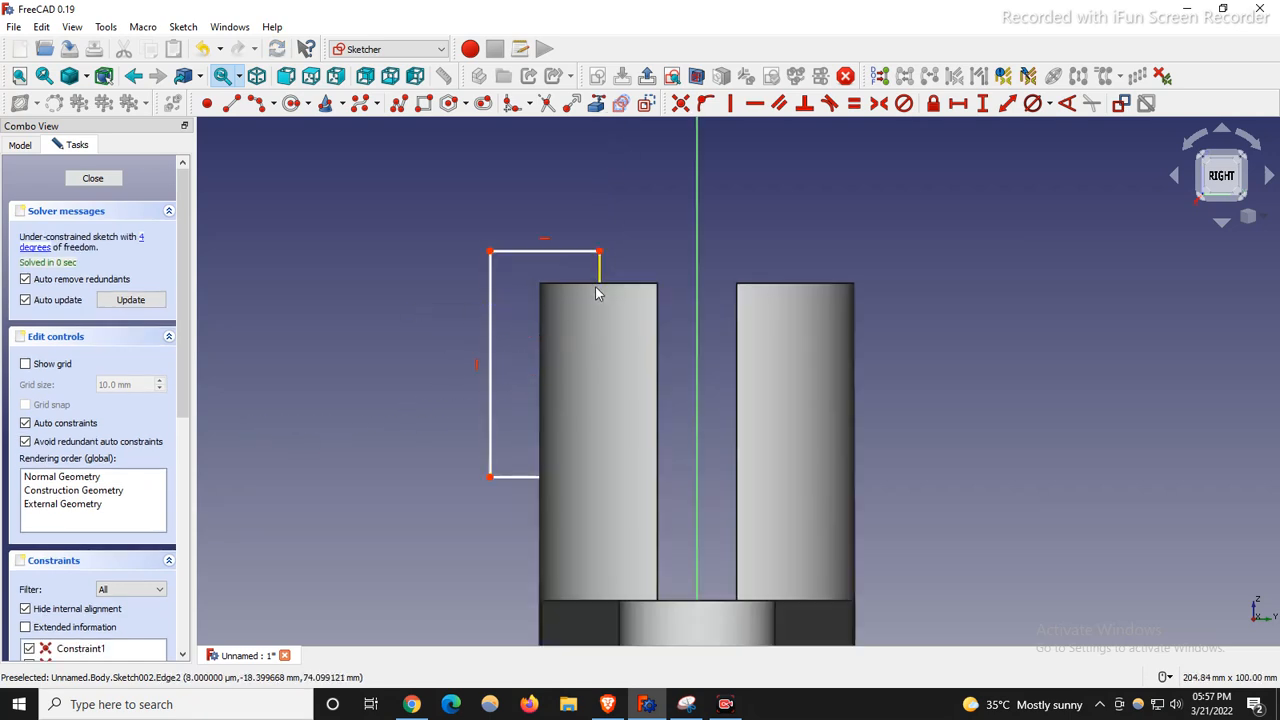
Reference the upright's top edge and align the rectangle's top-right corner level with it.
{"action": "left_click", "coordinate": [596, 103]}
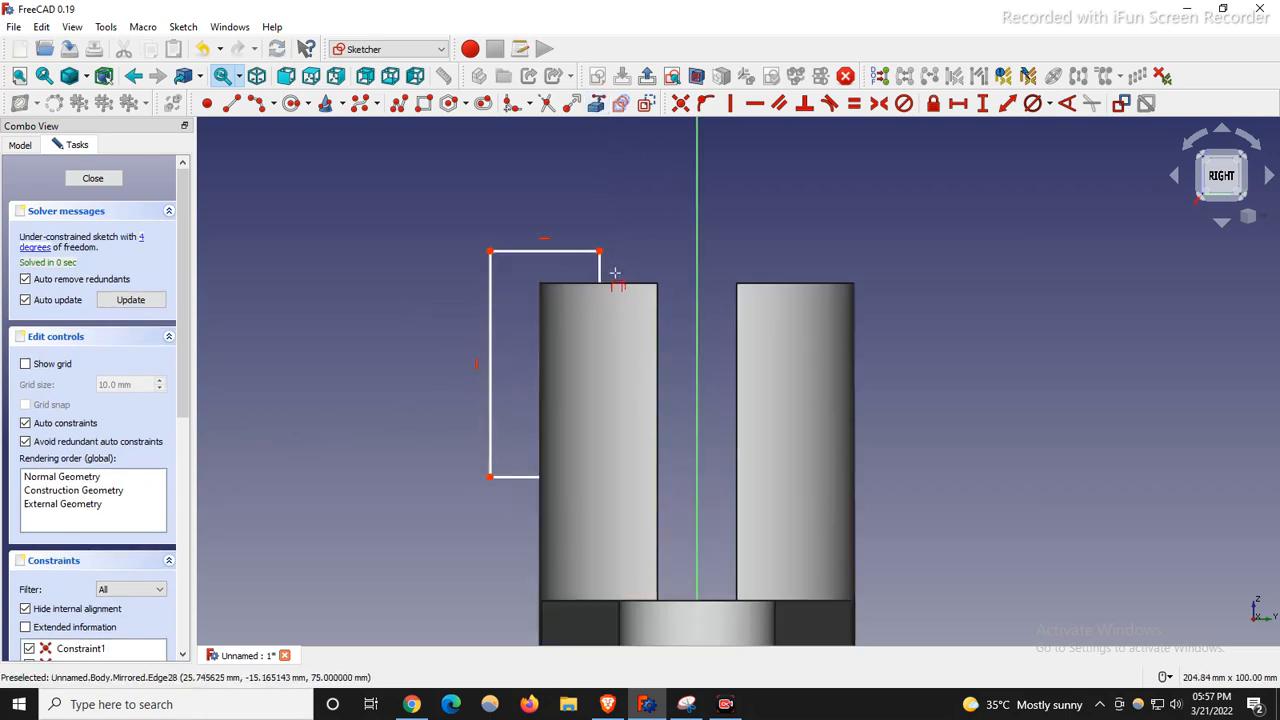
{"action": "left_click", "coordinate": [613, 284]}
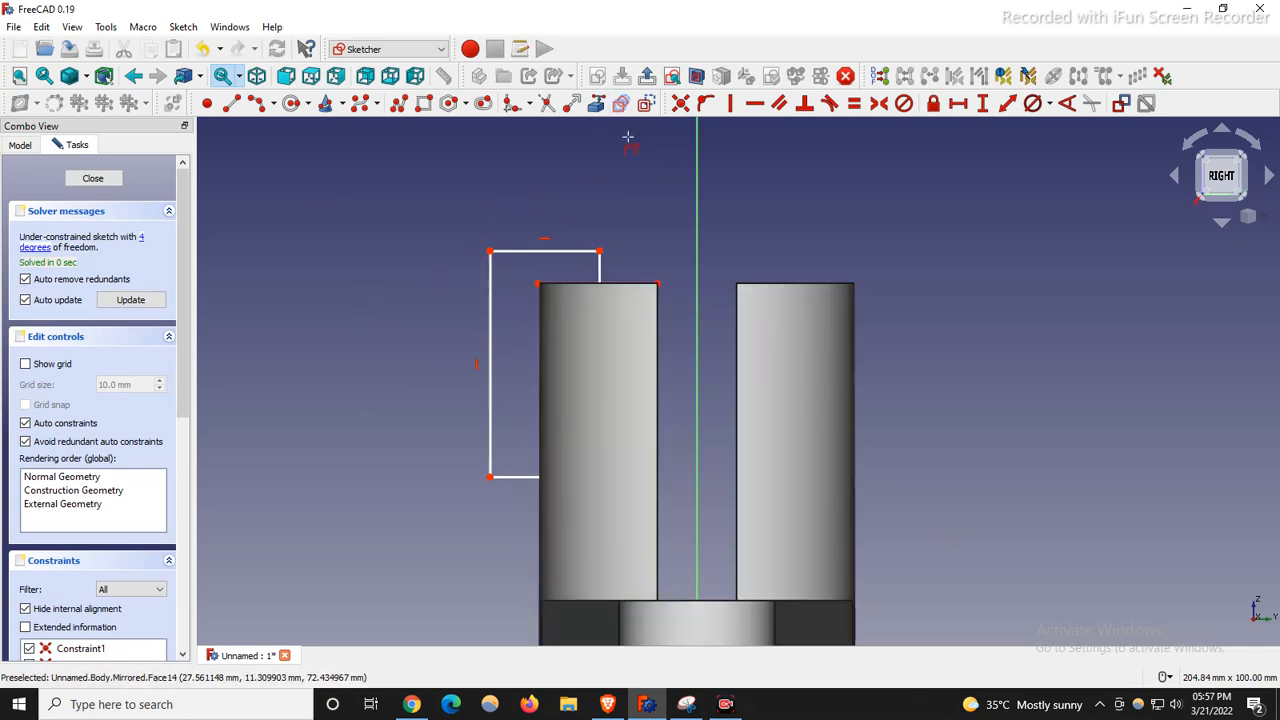
{"action": "left_click", "coordinate": [601, 251]}
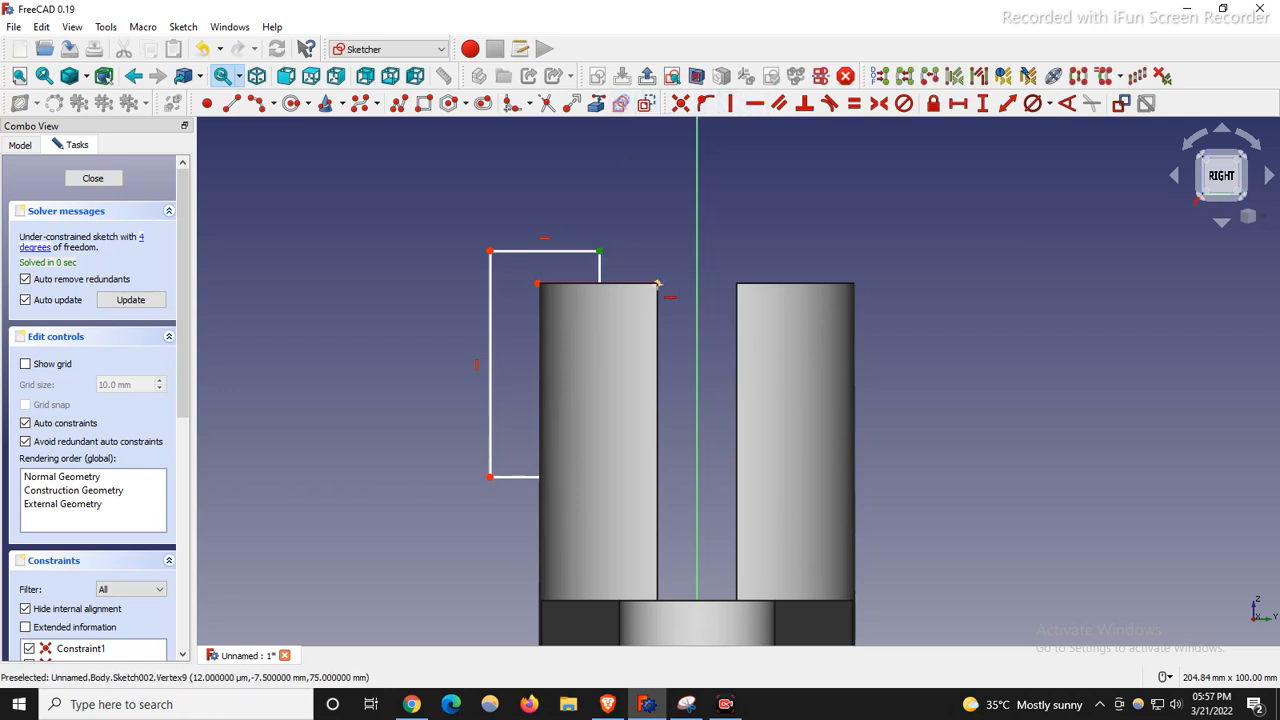
{"action": "left_click", "coordinate": [658, 284]}
{"action": "scroll", "coordinate": [498, 320], "scroll_direction": "up", "scroll_amount": 1}
{"action": "scroll", "coordinate": [473, 333], "scroll_direction": "down", "scroll_amount": 1}
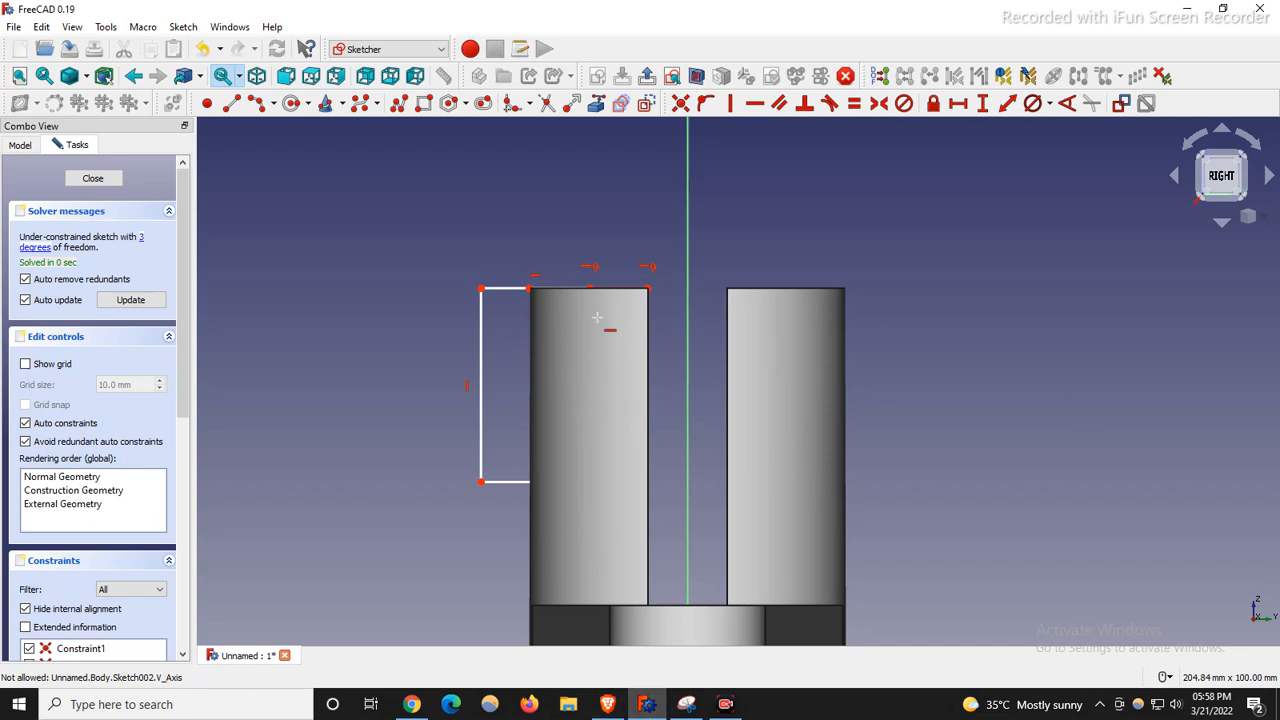
{"action": "scroll", "coordinate": [600, 320], "scroll_direction": "up", "scroll_amount": 2}
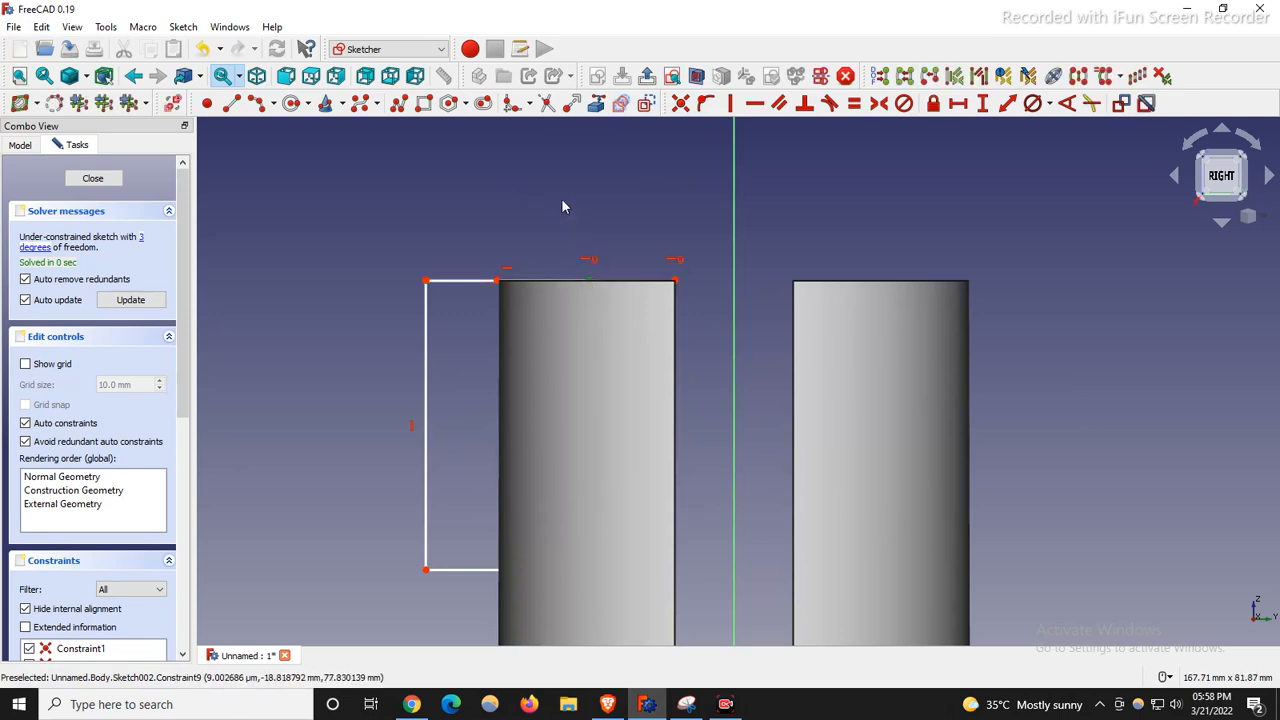
{"action": "scroll", "coordinate": [562, 202], "scroll_direction": "down", "scroll_amount": 4}
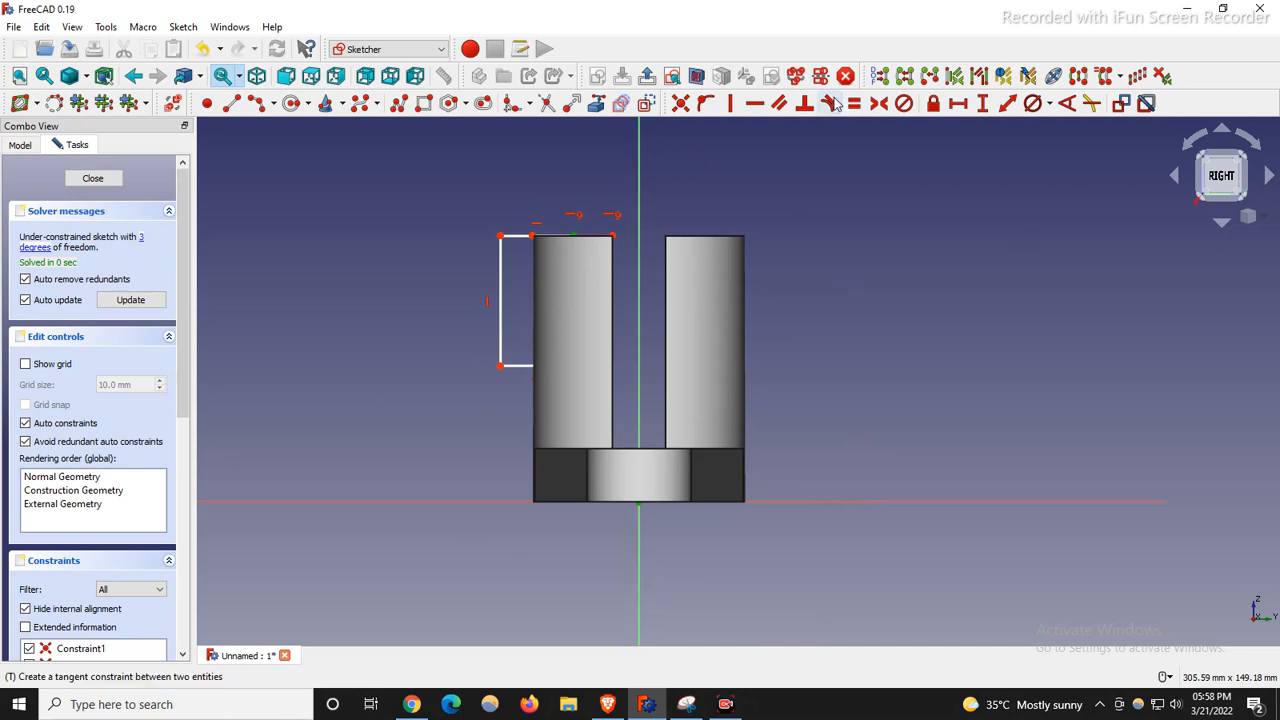
Dimension the rectangle's offset from the vertical axis at 17.5 mm.
{"action": "left_click", "coordinate": [958, 103]}
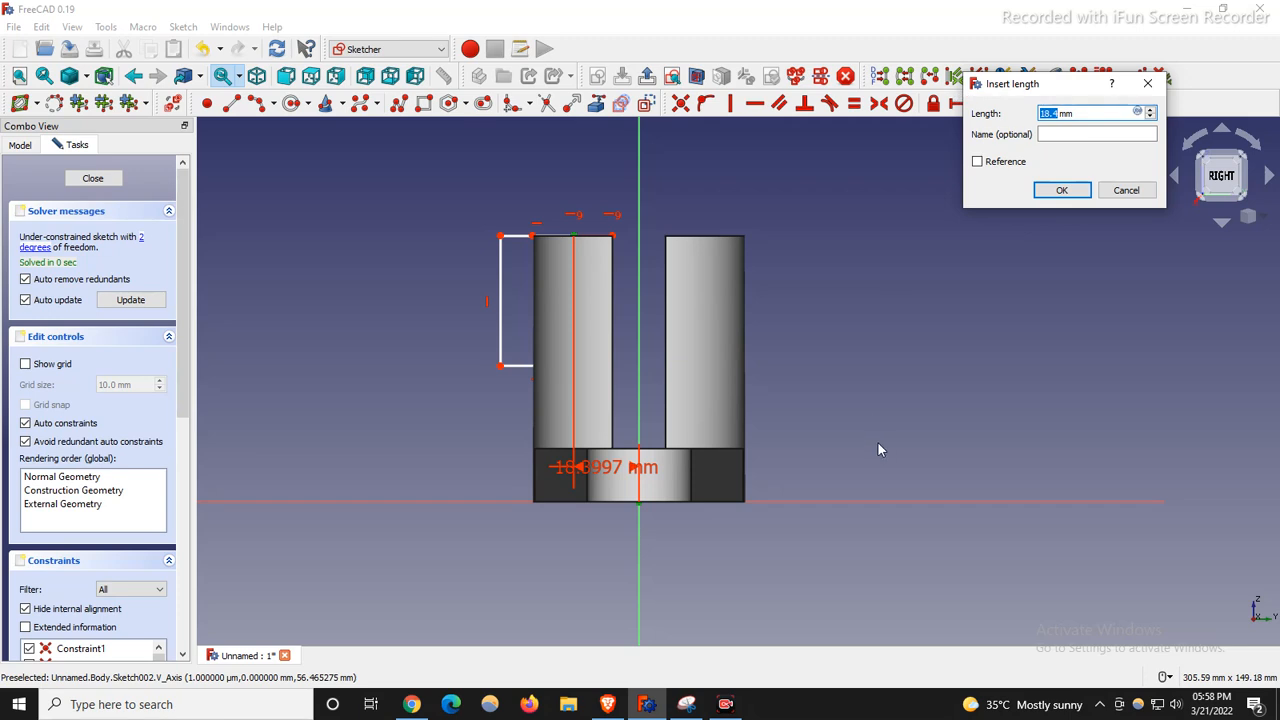
{"action": "type", "text": "17.5"}
{"action": "key", "text": "Return"}
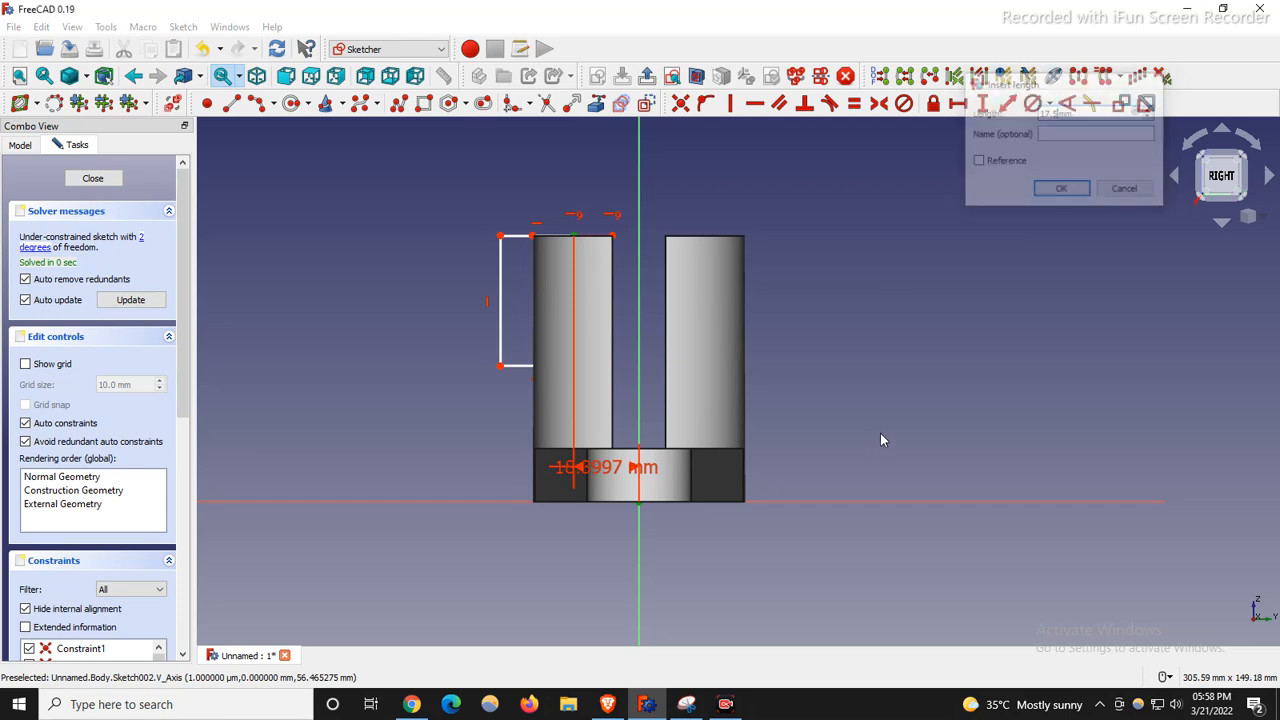
Erase the red markings on the Snipping Tool reference drawing and reselect the red pen.
{"action": "left_click", "coordinate": [686, 704]}
{"action": "mouse_move", "coordinate": [1067, 455]}
{"action": "left_mouse_down"}
{"action": "mouse_move", "coordinate": [1061, 500]}
{"action": "mouse_move", "coordinate": [1051, 490]}
{"action": "left_mouse_up"}
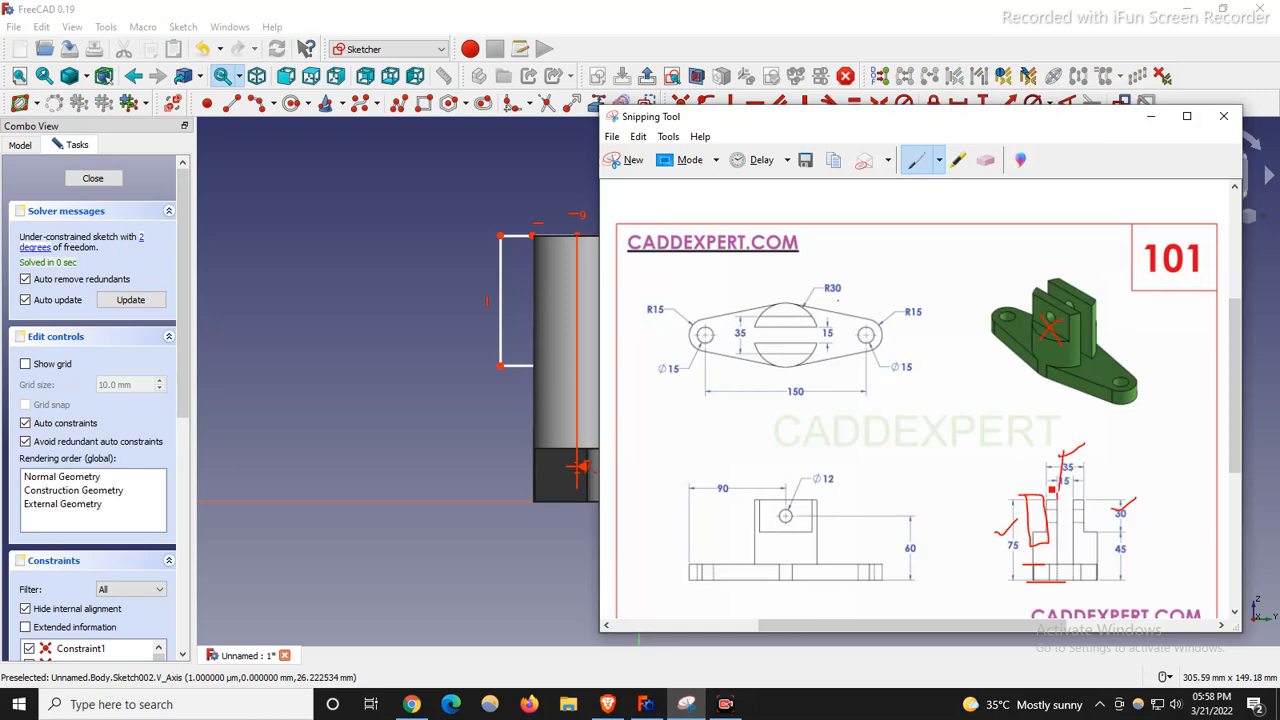
{"action": "left_click", "coordinate": [988, 162]}
{"action": "left_click_drag", "start_coordinate": [1091, 447], "coordinate": [991, 593]}
{"action": "left_click_drag", "start_coordinate": [1130, 480], "coordinate": [1138, 547]}
{"action": "mouse_move", "coordinate": [1045, 604]}
{"action": "left_mouse_down"}
{"action": "mouse_move", "coordinate": [1048, 570]}
{"action": "mouse_move", "coordinate": [1012, 510]}
{"action": "left_mouse_up"}
{"action": "left_click", "coordinate": [916, 160]}
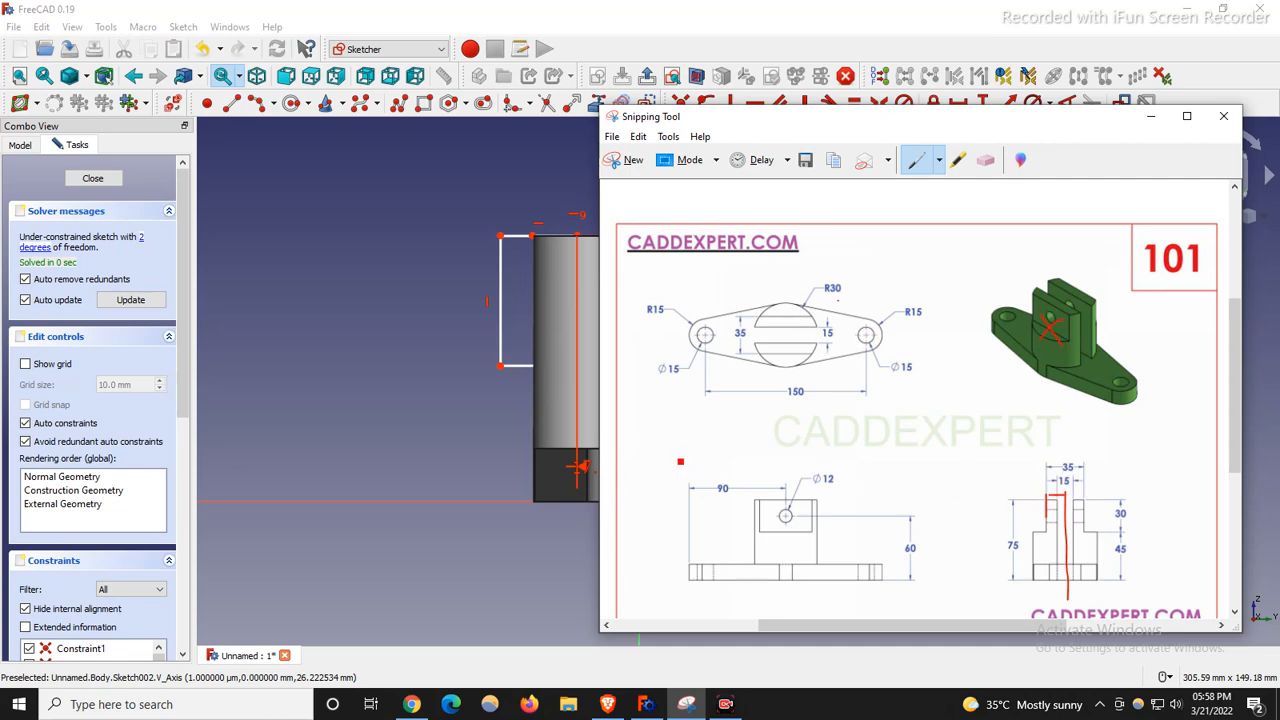
Move the 17.5 mm label above the sketch and constrain the rectangle's left side to 30 mm.
{"action": "left_click", "coordinate": [440, 327]}
{"action": "left_click_drag", "start_coordinate": [578, 464], "coordinate": [591, 180]}
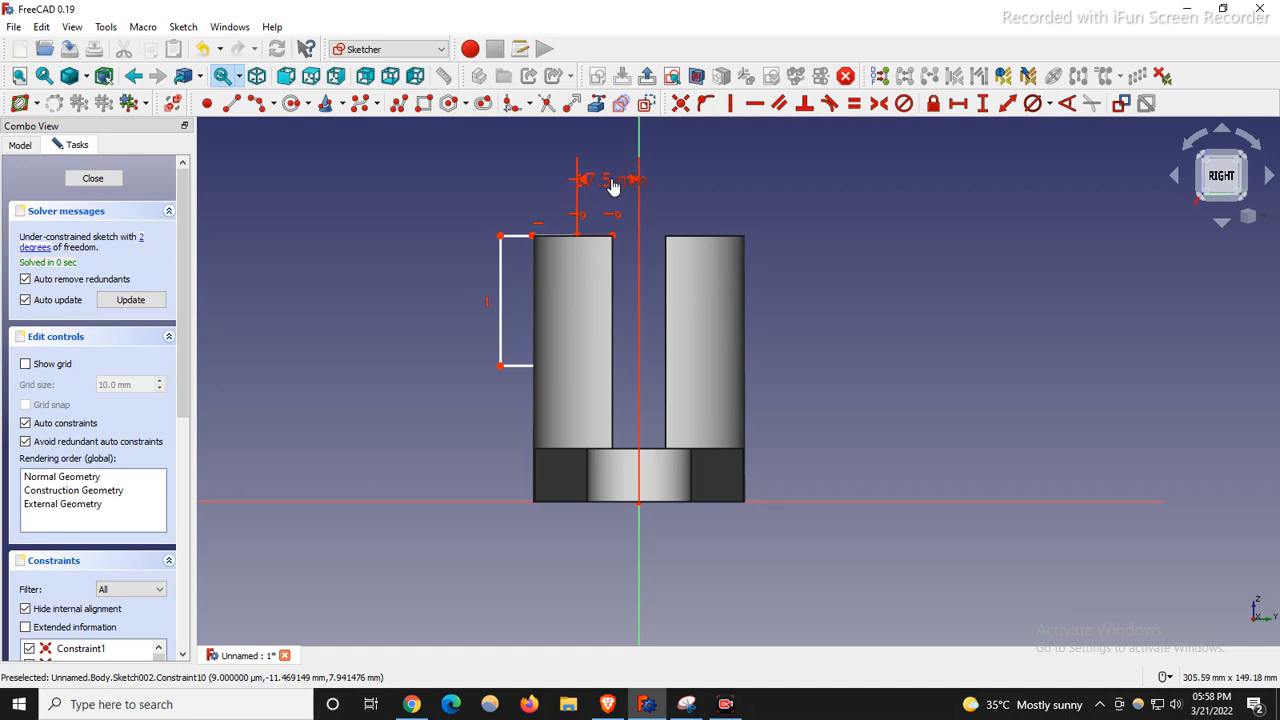
{"action": "left_click", "coordinate": [500, 279]}
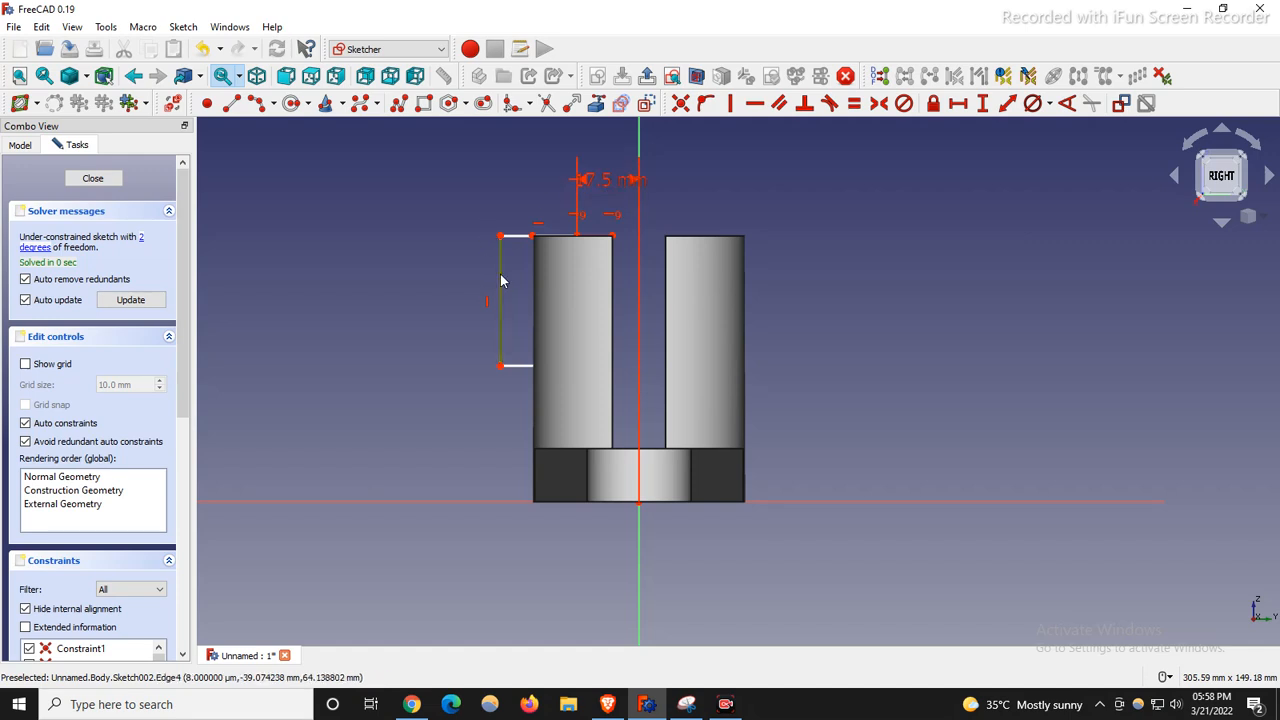
{"action": "left_click", "coordinate": [984, 104]}
{"action": "type", "text": "30"}
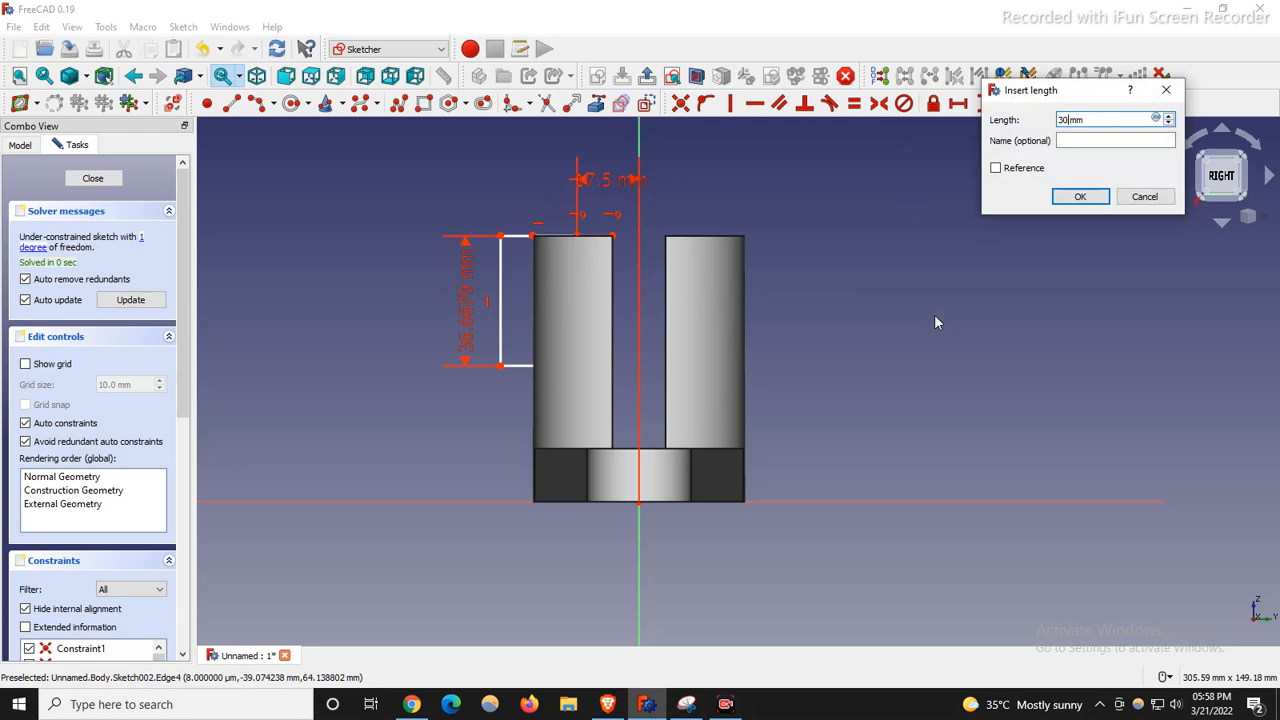
{"action": "key", "text": "Return"}
Widen the rectangle leftward, using wireframe display temporarily and then returning to shaded.
{"action": "scroll", "coordinate": [437, 263], "scroll_direction": "up", "scroll_amount": 3}
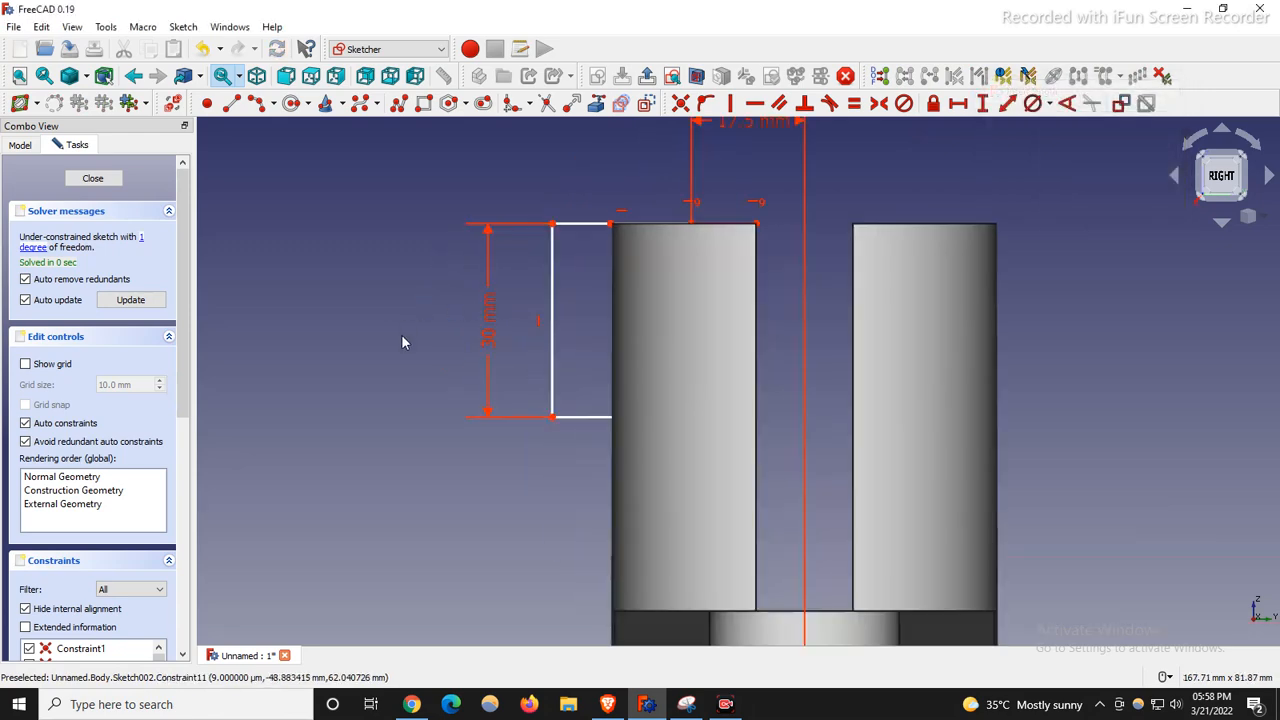
{"action": "left_click", "coordinate": [86, 76]}
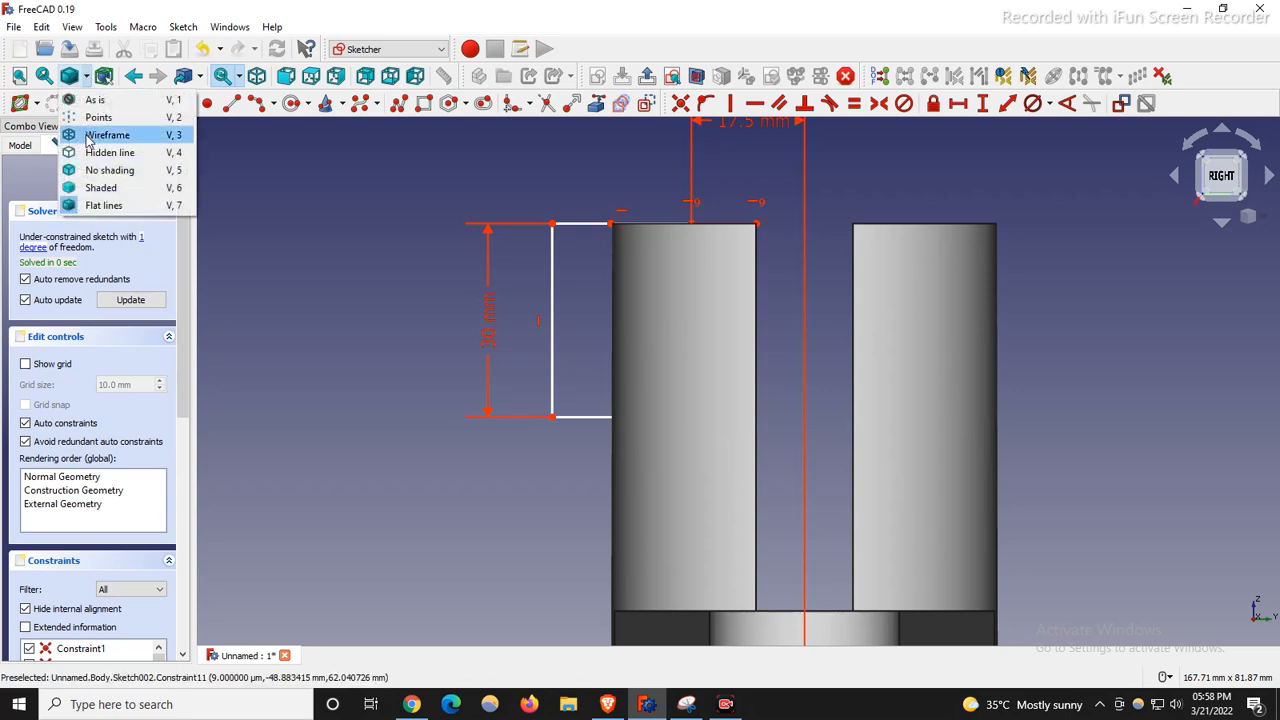
{"action": "left_click", "coordinate": [100, 148]}
{"action": "scroll", "coordinate": [520, 251], "scroll_direction": "down", "scroll_amount": 3}
{"action": "scroll", "coordinate": [550, 277], "scroll_direction": "up", "scroll_amount": 3}
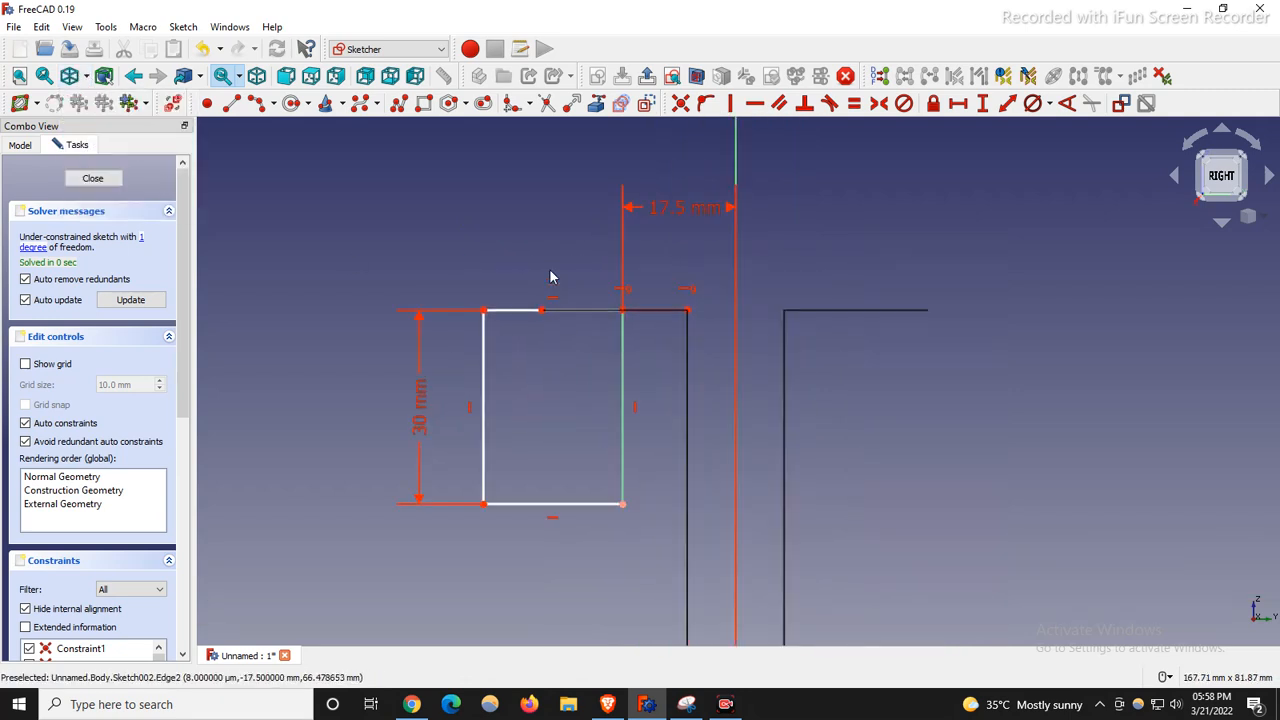
{"action": "scroll", "coordinate": [585, 338], "scroll_direction": "down", "scroll_amount": 1}
{"action": "mouse_move", "coordinate": [551, 474]}
{"action": "left_mouse_down"}
{"action": "mouse_move", "coordinate": [560, 557]}
{"action": "mouse_move", "coordinate": [450, 500]}
{"action": "mouse_move", "coordinate": [646, 509]}
{"action": "mouse_move", "coordinate": [406, 491]}
{"action": "mouse_move", "coordinate": [448, 491]}
{"action": "left_mouse_up"}
{"action": "scroll", "coordinate": [545, 394], "scroll_direction": "down", "scroll_amount": 3}
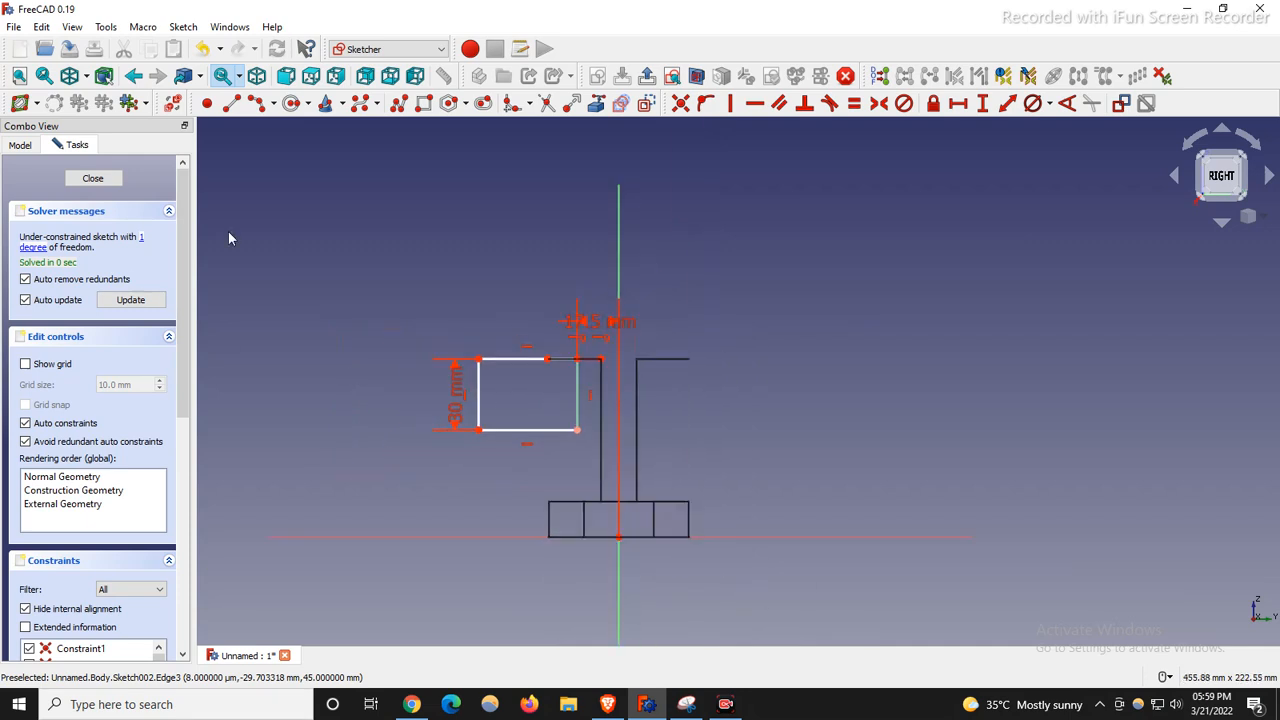
{"action": "left_click", "coordinate": [87, 77]}
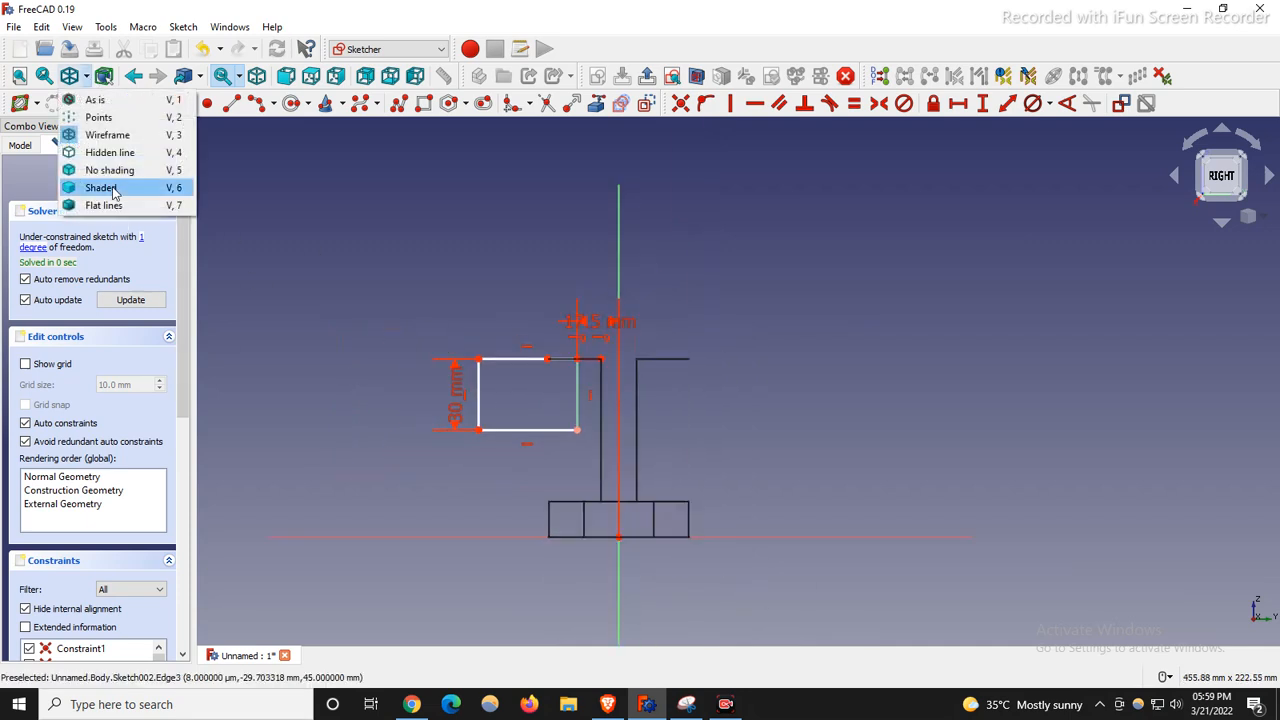
{"action": "left_click", "coordinate": [104, 205]}
{"action": "mouse_move", "coordinate": [481, 388]}
{"action": "left_mouse_down"}
{"action": "mouse_move", "coordinate": [551, 400]}
{"action": "mouse_move", "coordinate": [457, 375]}
{"action": "mouse_move", "coordinate": [484, 388]}
{"action": "left_mouse_up"}
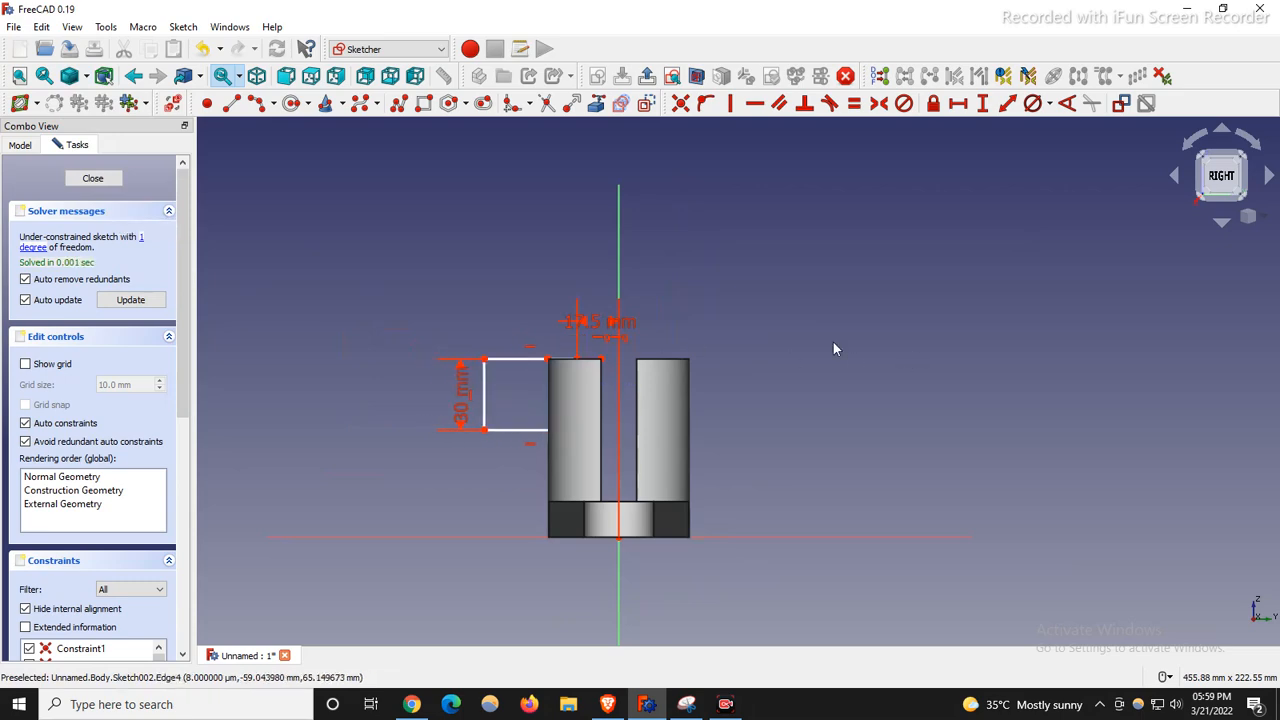
Dimension the top-left corner 40 mm horizontally from the origin and close the sketch.
{"action": "left_click", "coordinate": [485, 359]}
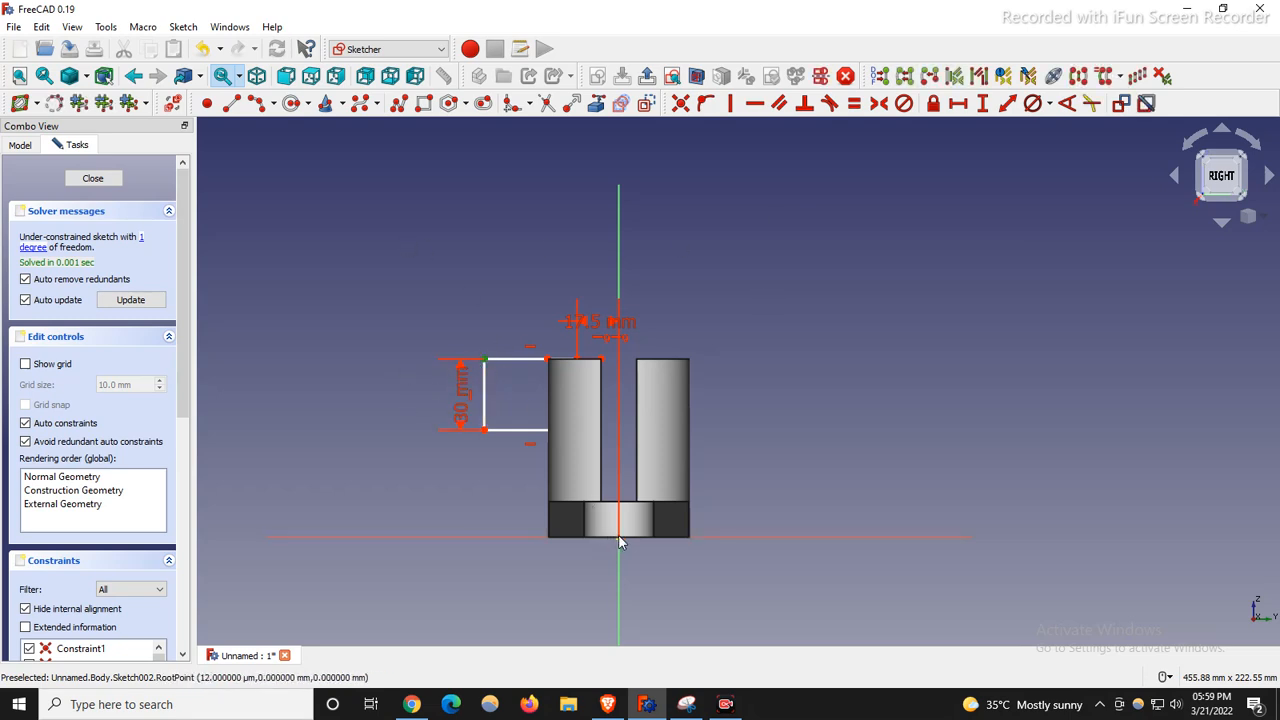
{"action": "left_click", "coordinate": [957, 103]}
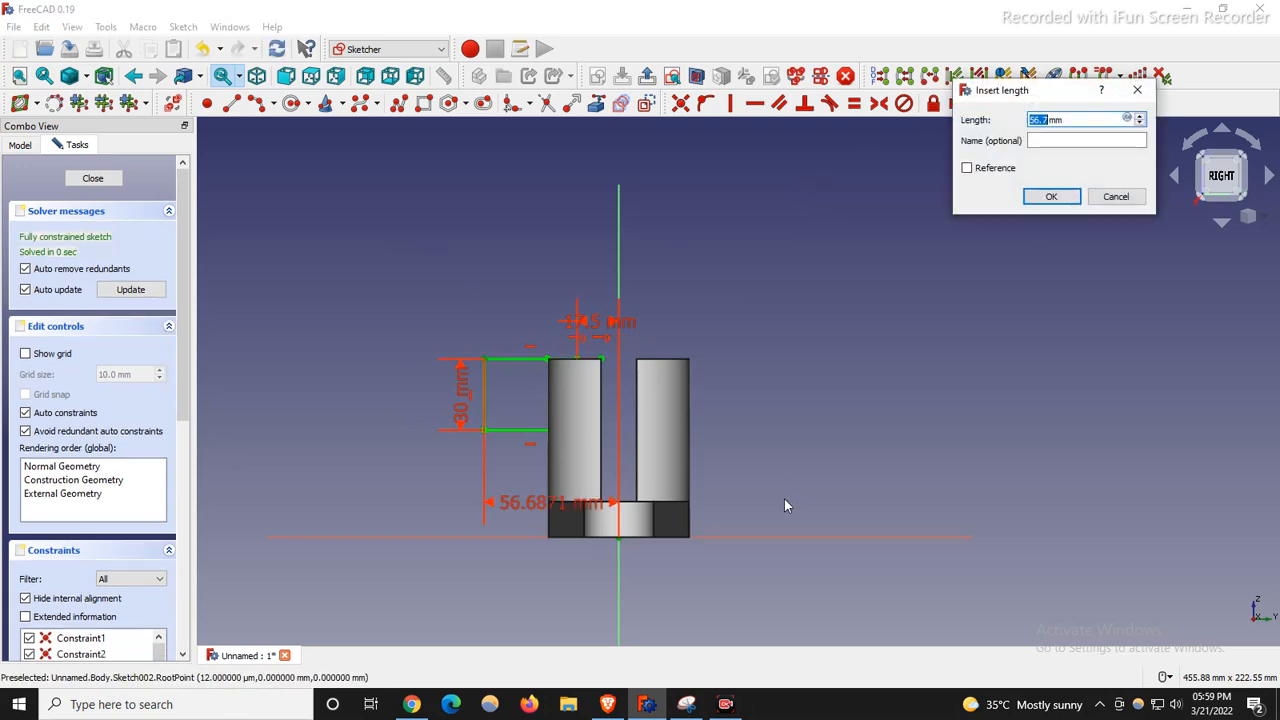
{"action": "type", "text": "40"}
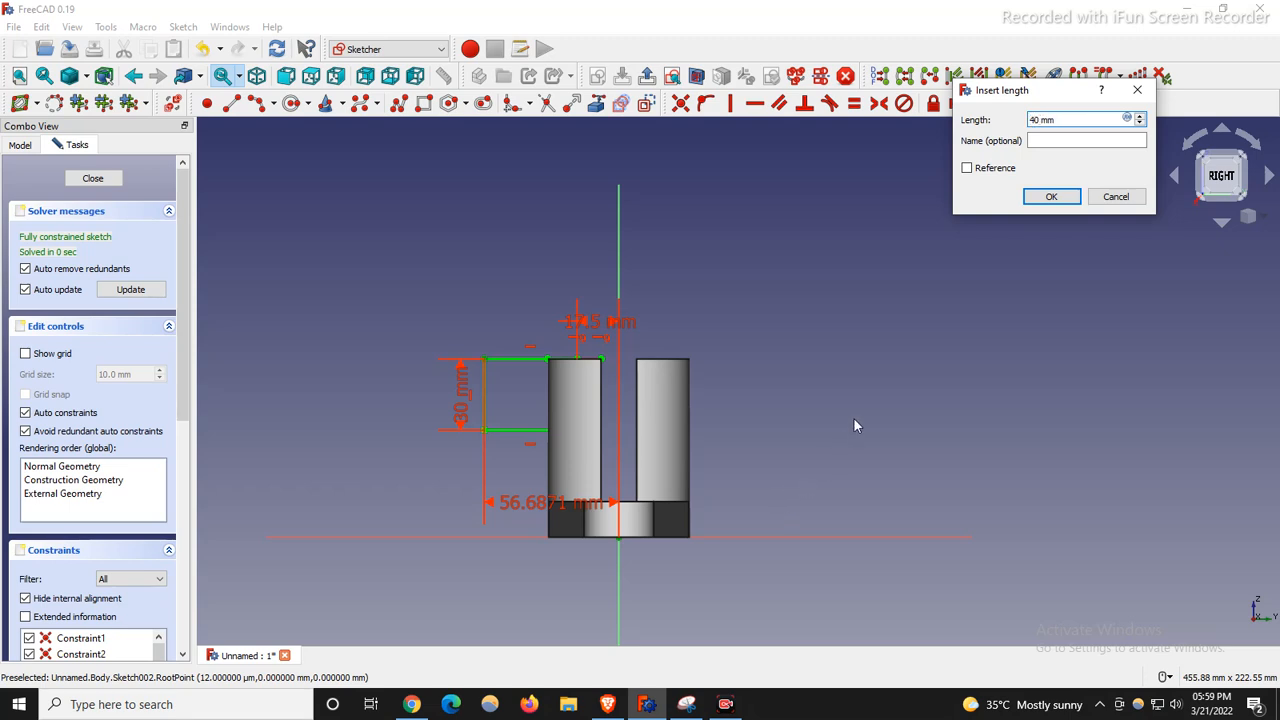
{"action": "left_click", "coordinate": [1050, 197]}
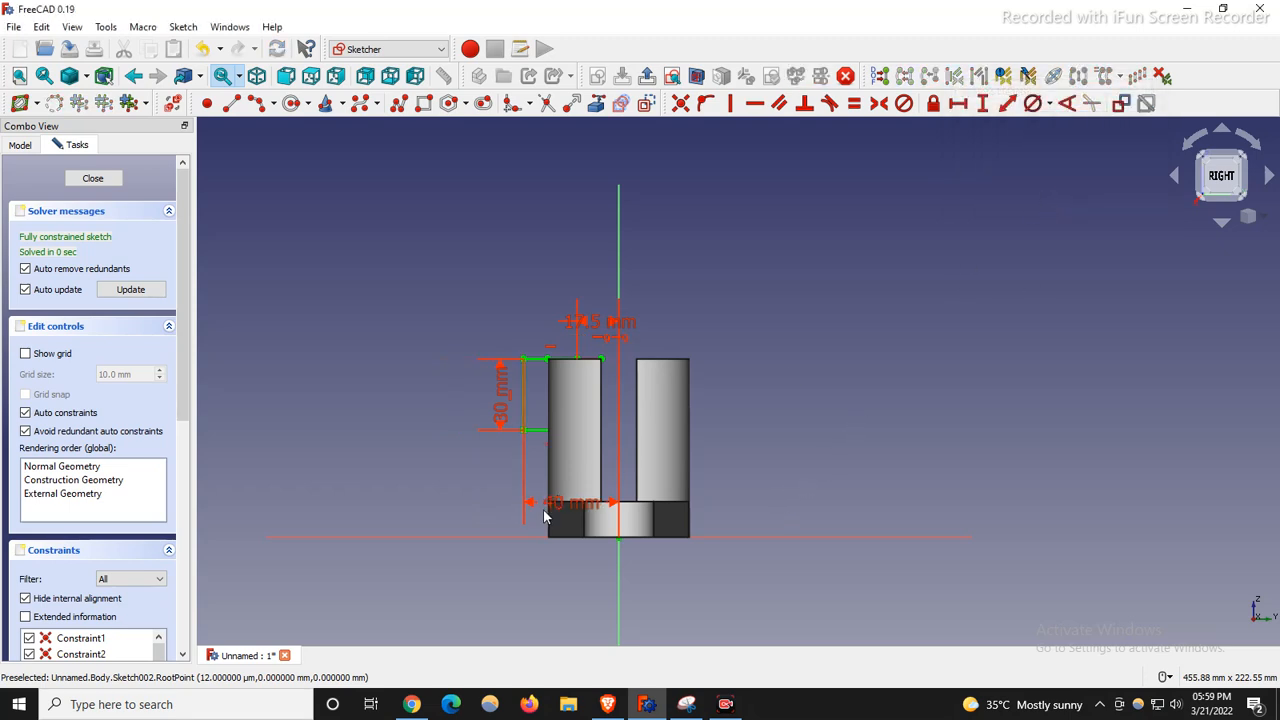
{"action": "mouse_move", "coordinate": [558, 503]}
{"action": "left_mouse_down"}
{"action": "mouse_move", "coordinate": [585, 396]}
{"action": "mouse_move", "coordinate": [576, 279]}
{"action": "left_mouse_up"}
{"action": "scroll", "coordinate": [538, 409], "scroll_direction": "down", "scroll_amount": 2}
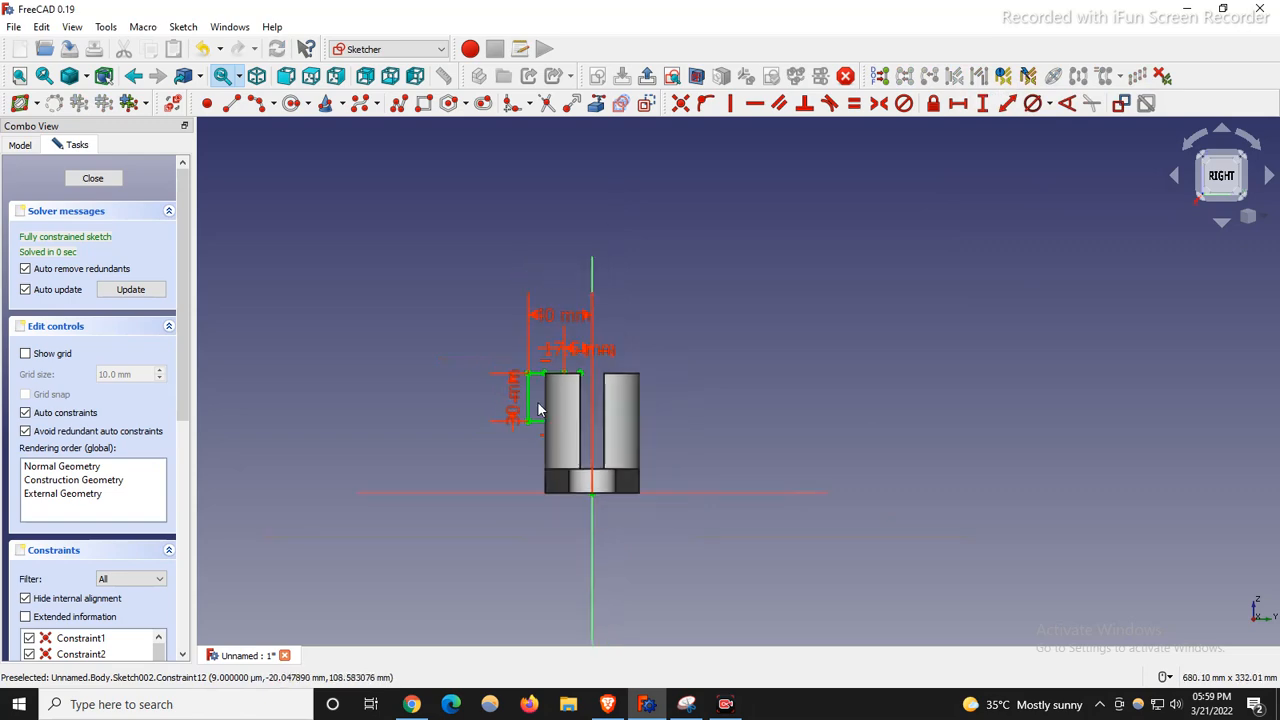
{"action": "left_click", "coordinate": [93, 178]}
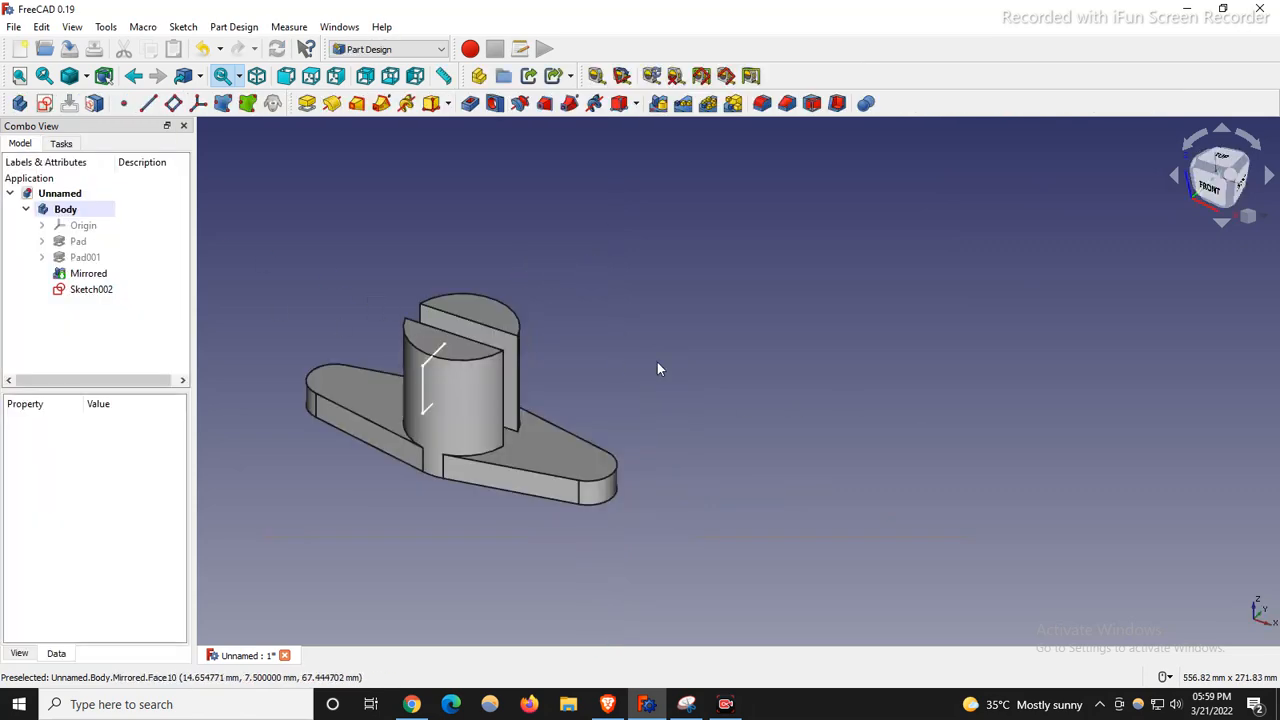
Pocket Sketch002 with type Through all and Symmetric to plane enabled.
{"action": "scroll", "coordinate": [410, 370], "scroll_direction": "up", "scroll_amount": 3}
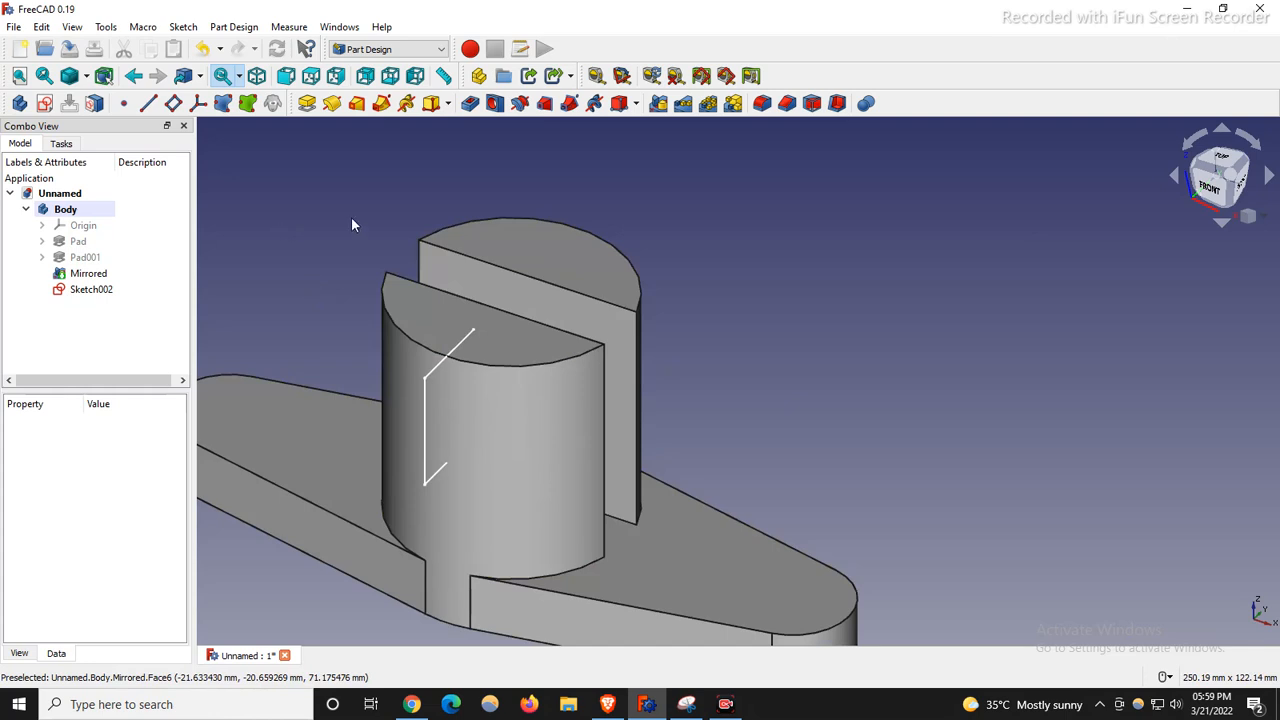
{"action": "left_click", "coordinate": [469, 106]}
{"action": "scroll", "coordinate": [815, 413], "scroll_direction": "down", "scroll_amount": 5}
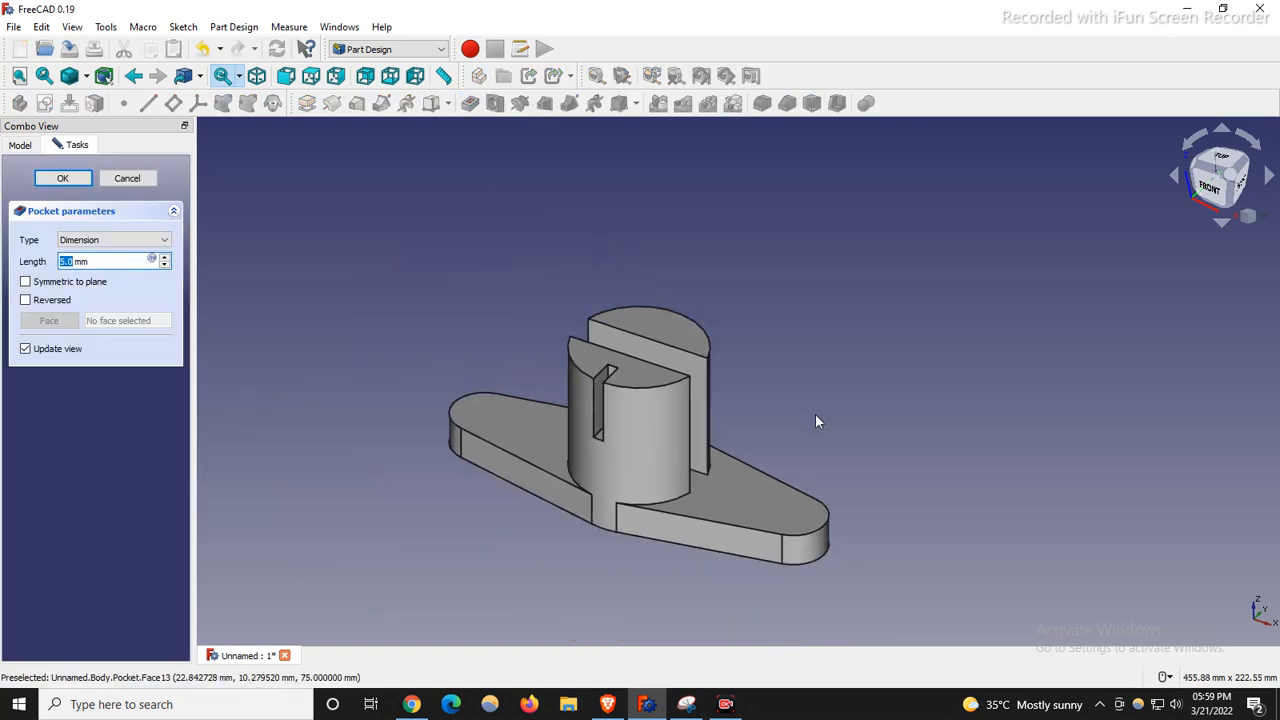
{"action": "left_click", "coordinate": [110, 240]}
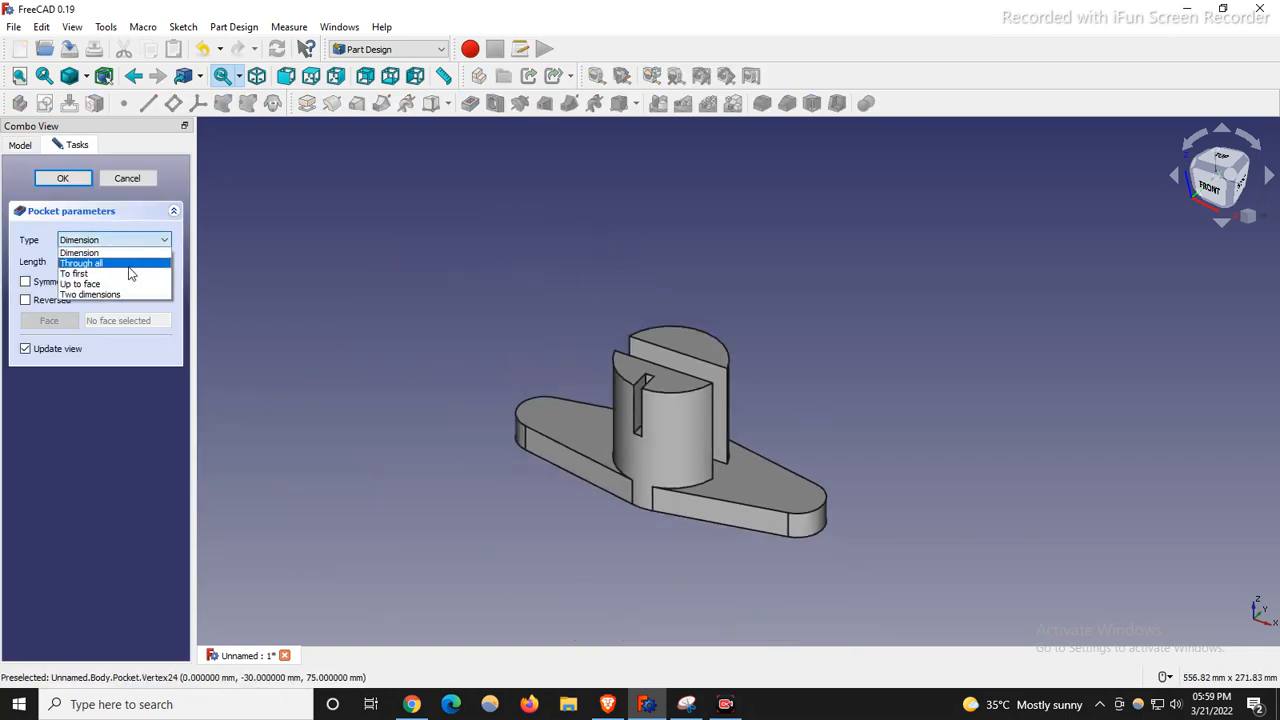
{"action": "left_click", "coordinate": [130, 268]}
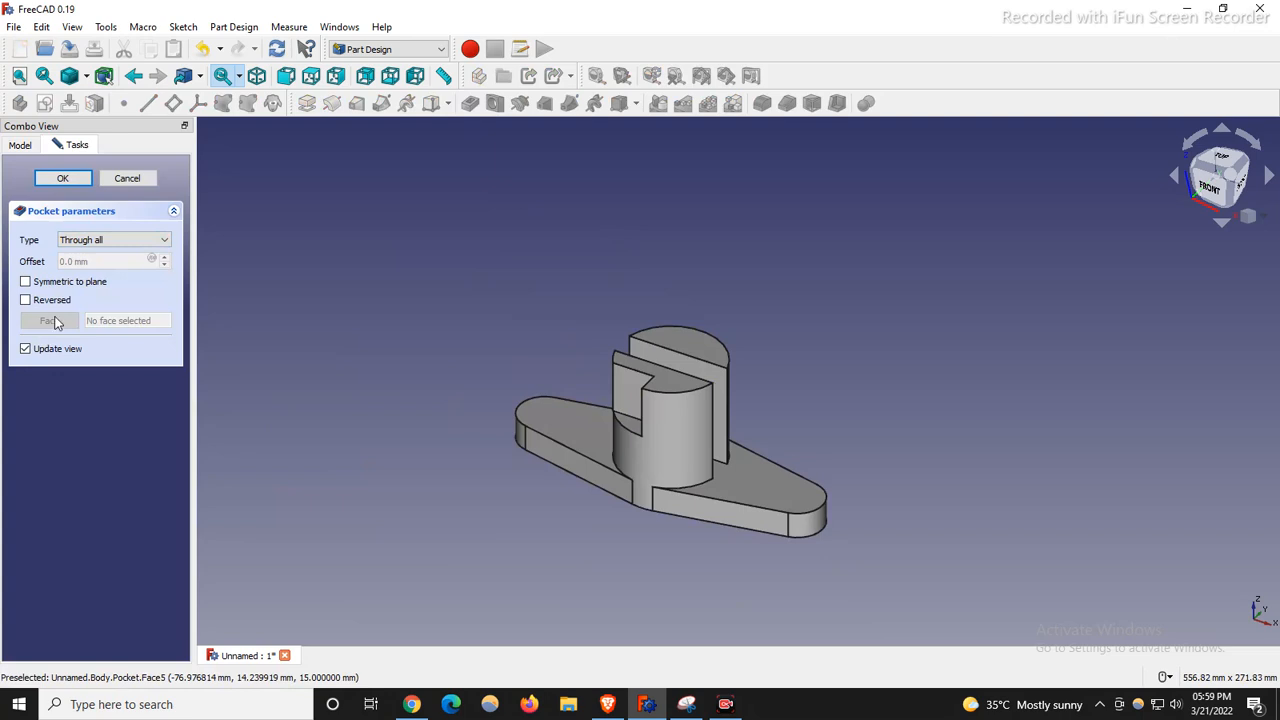
{"action": "left_click", "coordinate": [25, 283]}
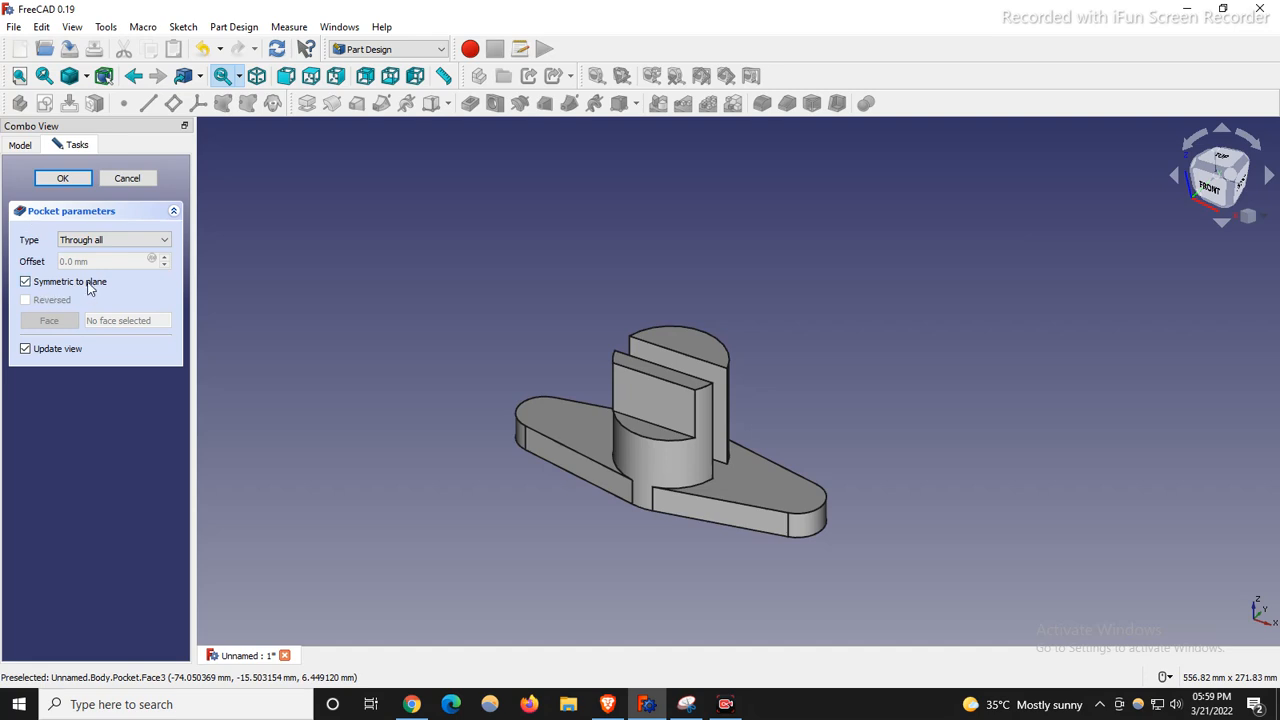
{"action": "left_click", "coordinate": [62, 178]}
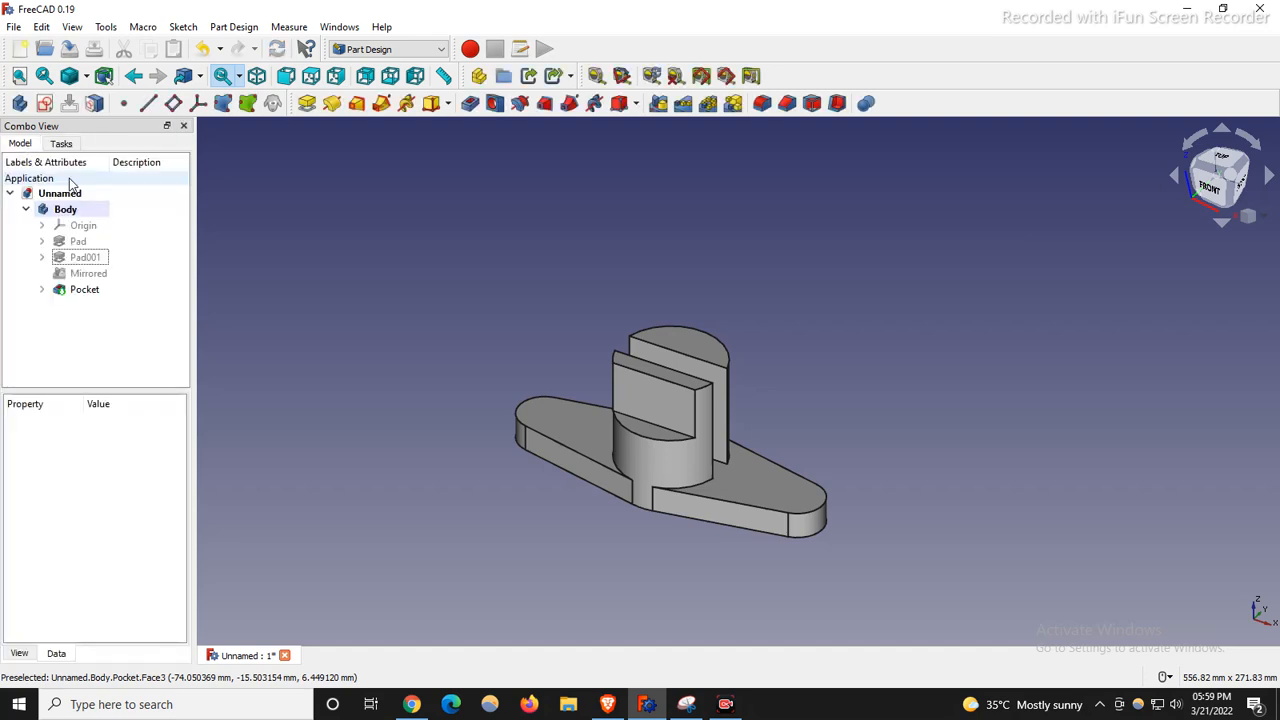
Mirror the Pocket feature across the base XZ plane, creating Mirrored001.
{"action": "left_click", "coordinate": [80, 291]}
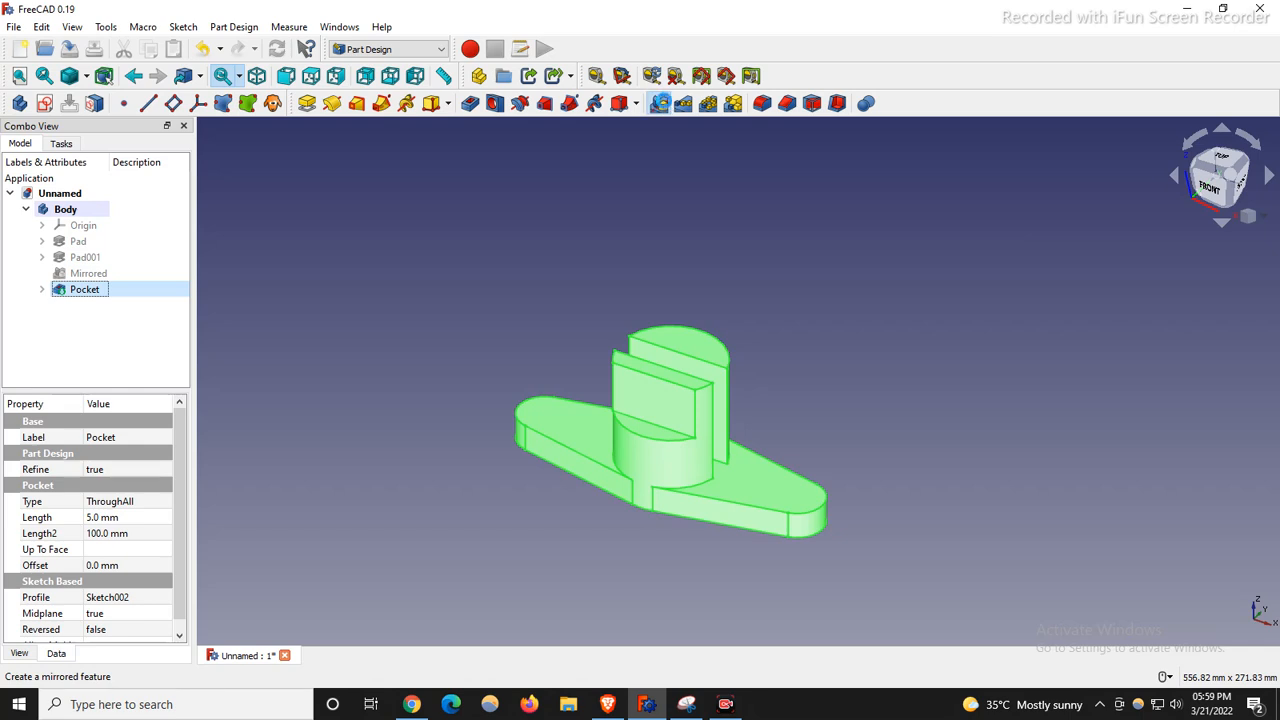
{"action": "left_click", "coordinate": [670, 107]}
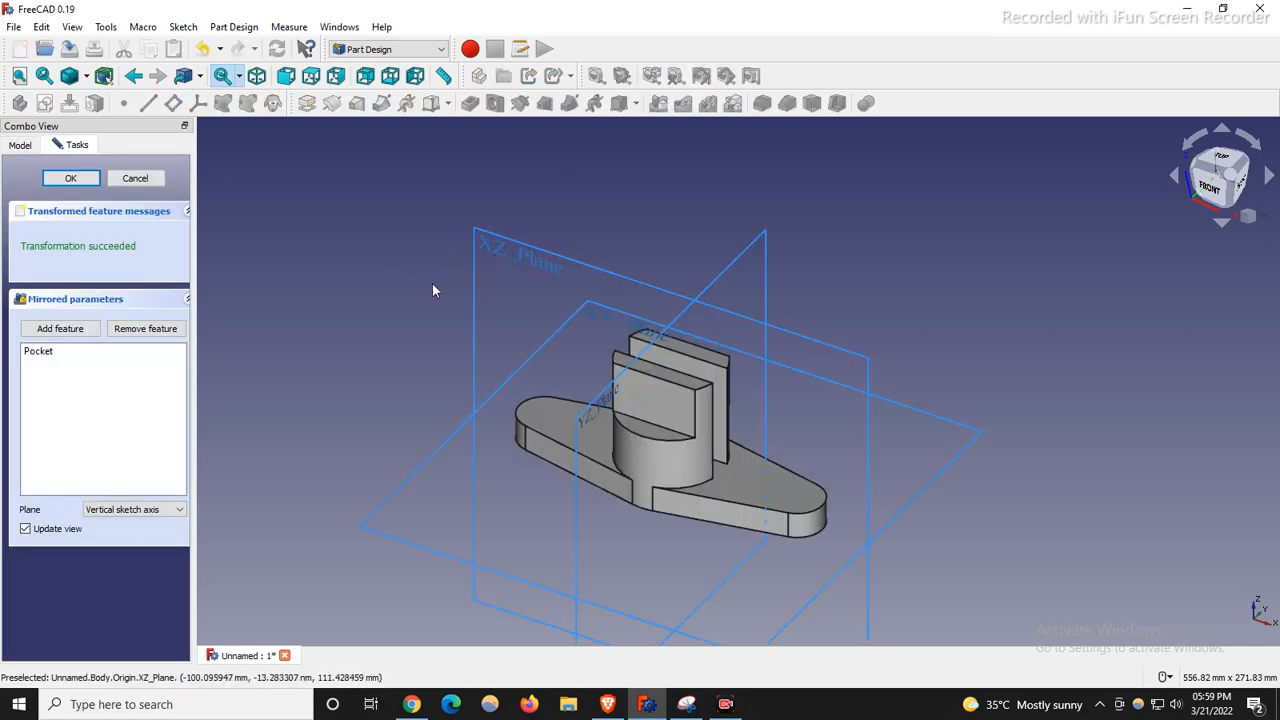
{"action": "left_click", "coordinate": [553, 260]}
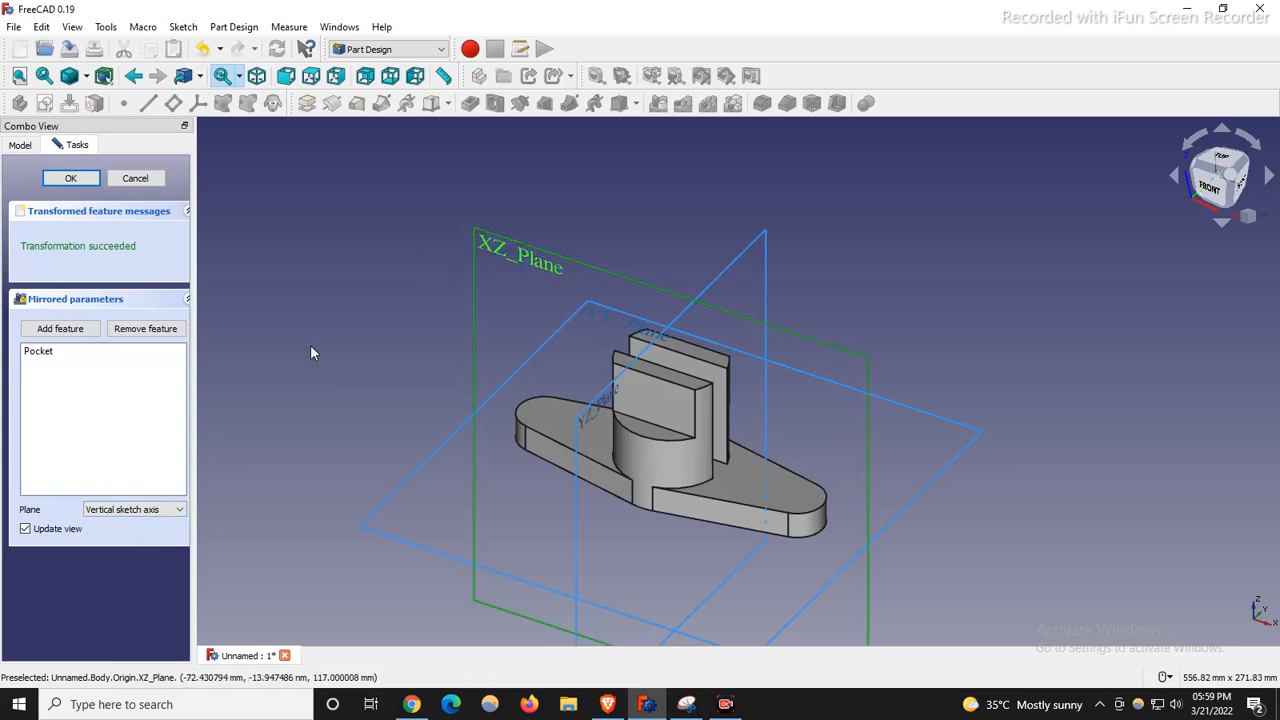
{"action": "left_click", "coordinate": [133, 512]}
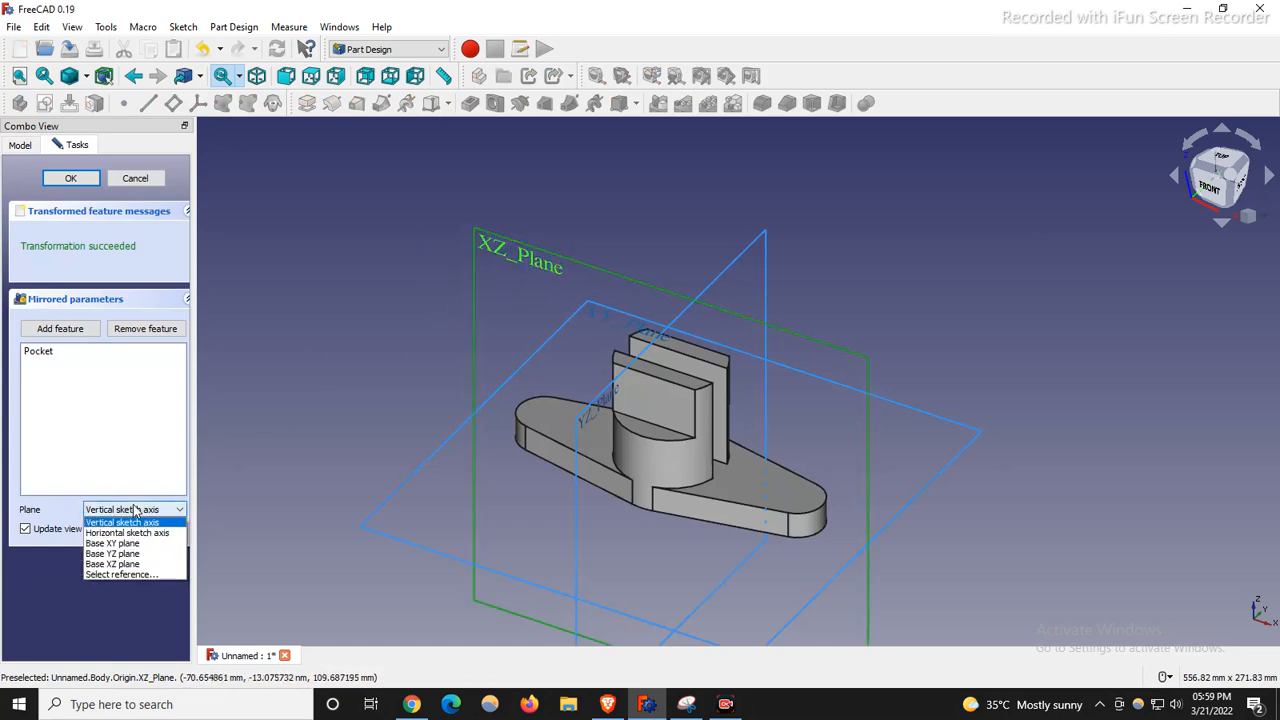
{"action": "left_click", "coordinate": [131, 564]}
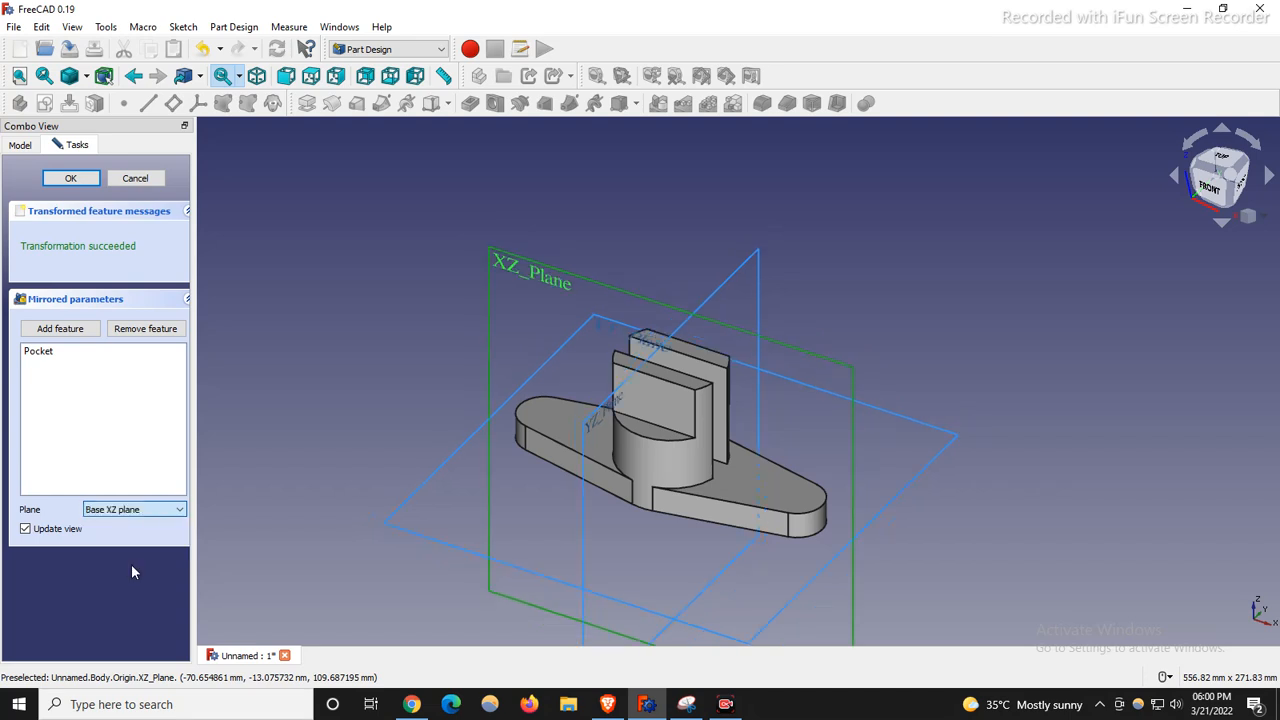
{"action": "left_click", "coordinate": [70, 178]}
{"action": "middle_click_drag", "start_coordinate": [1071, 427], "coordinate": [948, 449]}
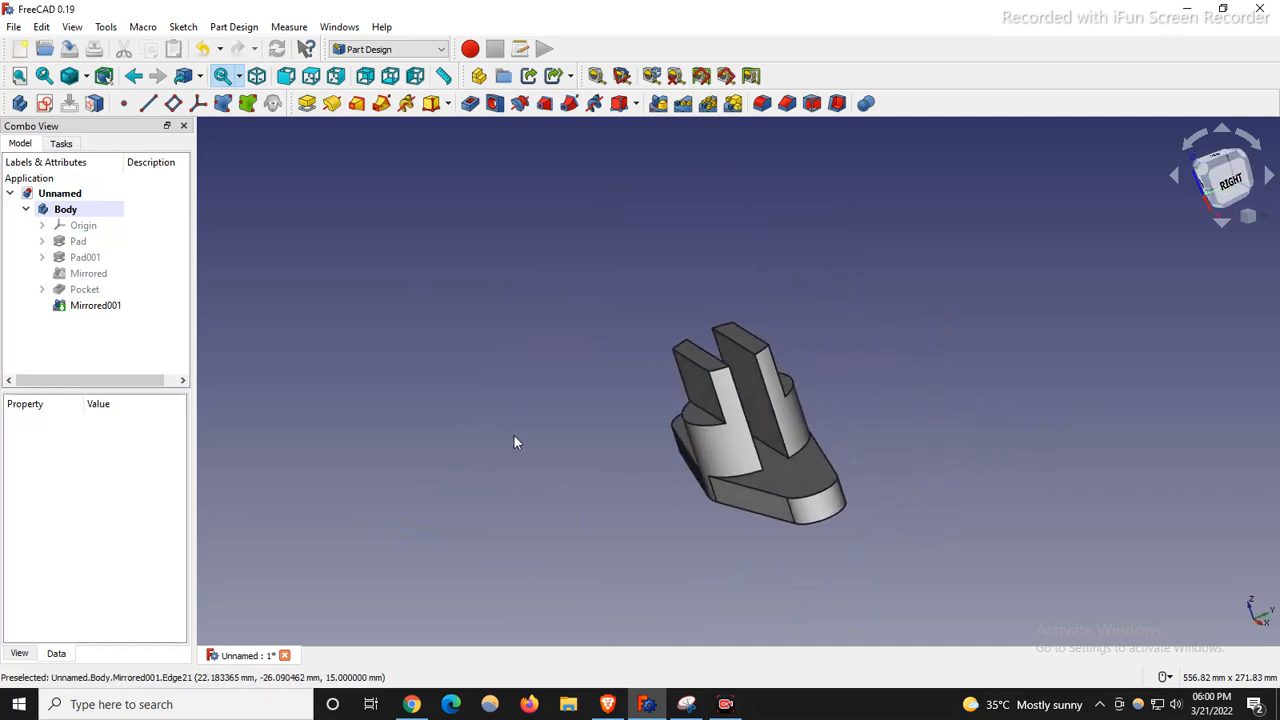
{"action": "key", "text": "0"}
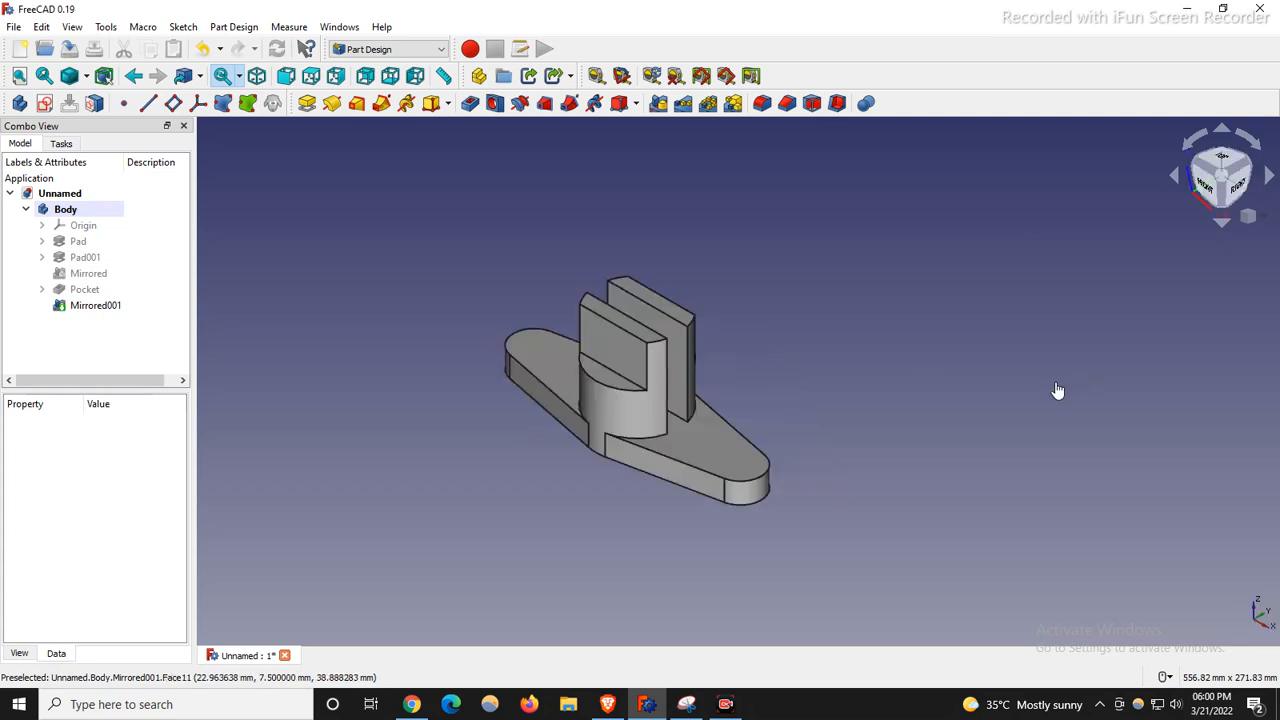
Erase the red strokes on the drawing's side view and switch back to the red pen.
{"action": "left_click", "coordinate": [686, 704]}
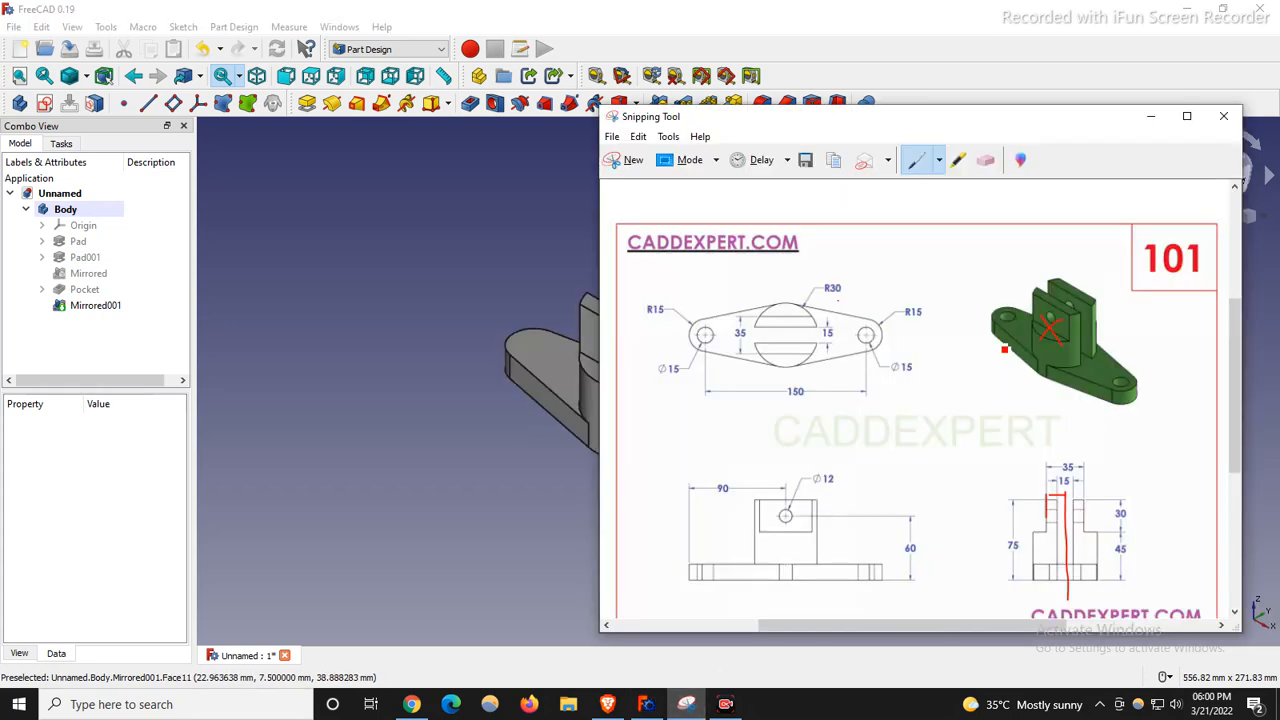
{"action": "left_click", "coordinate": [985, 160]}
{"action": "left_click_drag", "start_coordinate": [1087, 572], "coordinate": [1035, 517]}
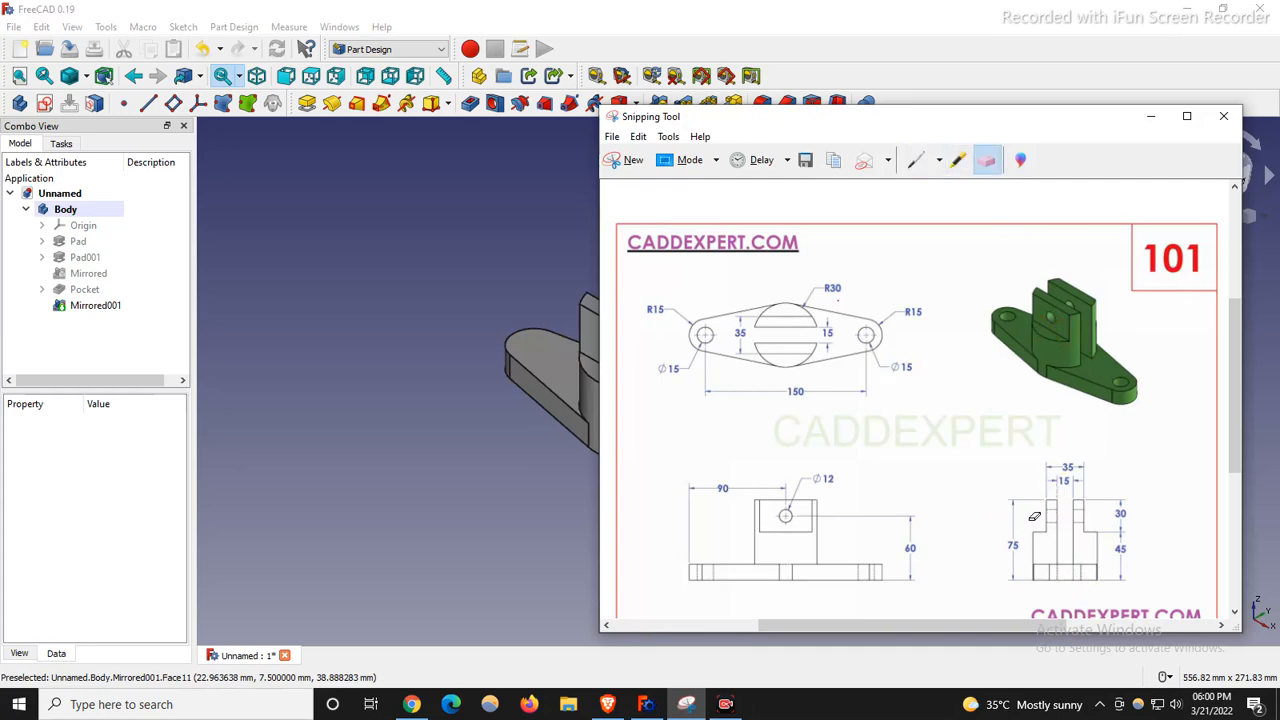
{"action": "scroll", "coordinate": [363, 367], "scroll_direction": "down", "scroll_amount": 3}
{"action": "scroll", "coordinate": [644, 370], "scroll_direction": "up", "scroll_amount": 1}
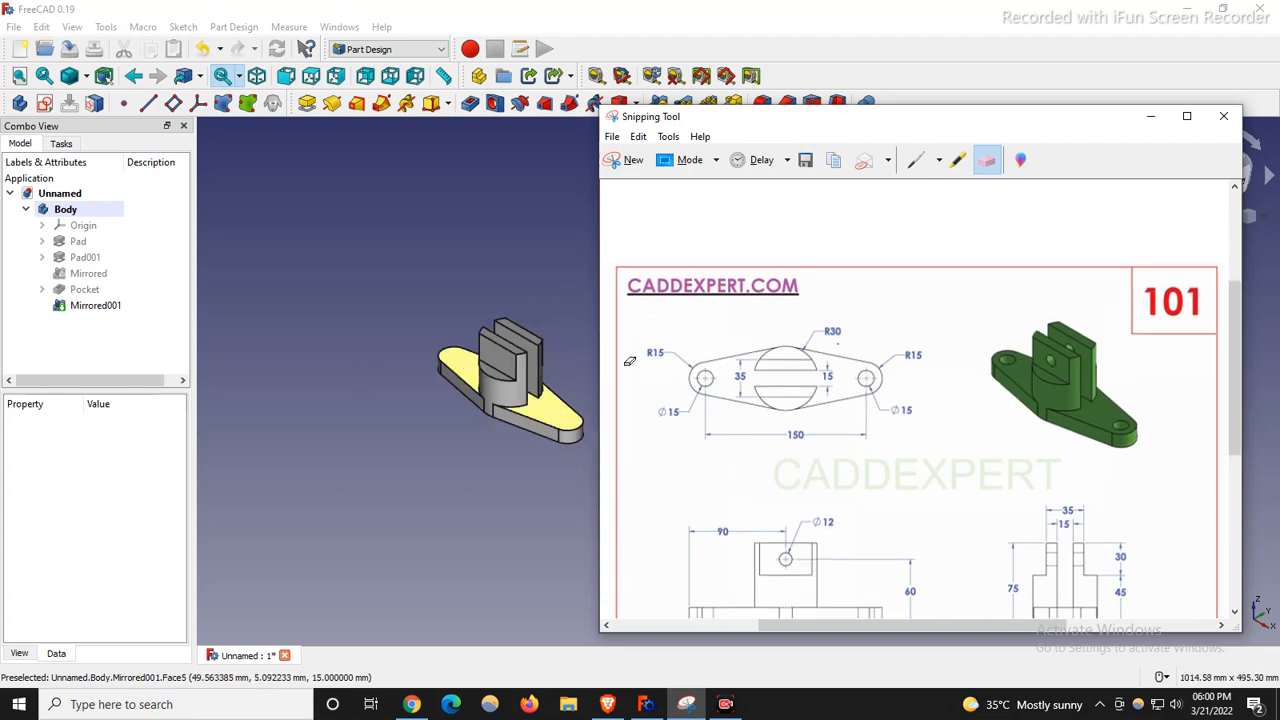
{"action": "scroll", "coordinate": [549, 372], "scroll_direction": "up", "scroll_amount": 3}
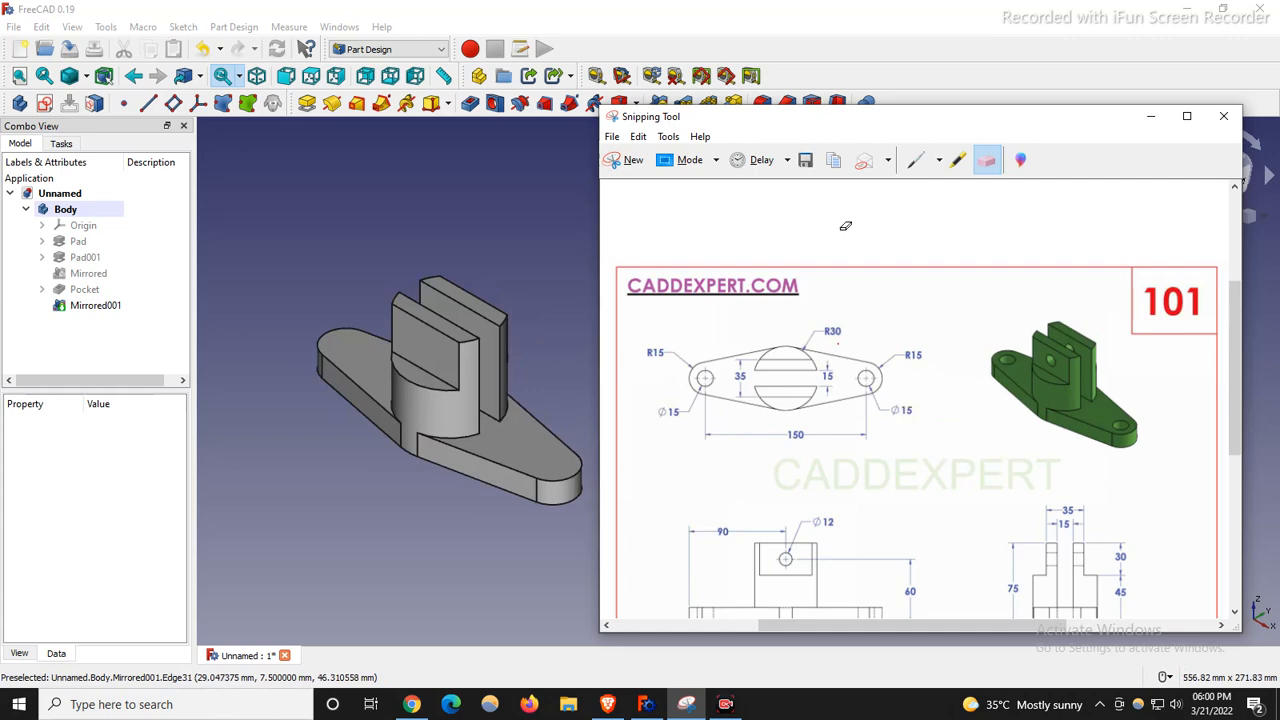
{"action": "left_click", "coordinate": [914, 160]}
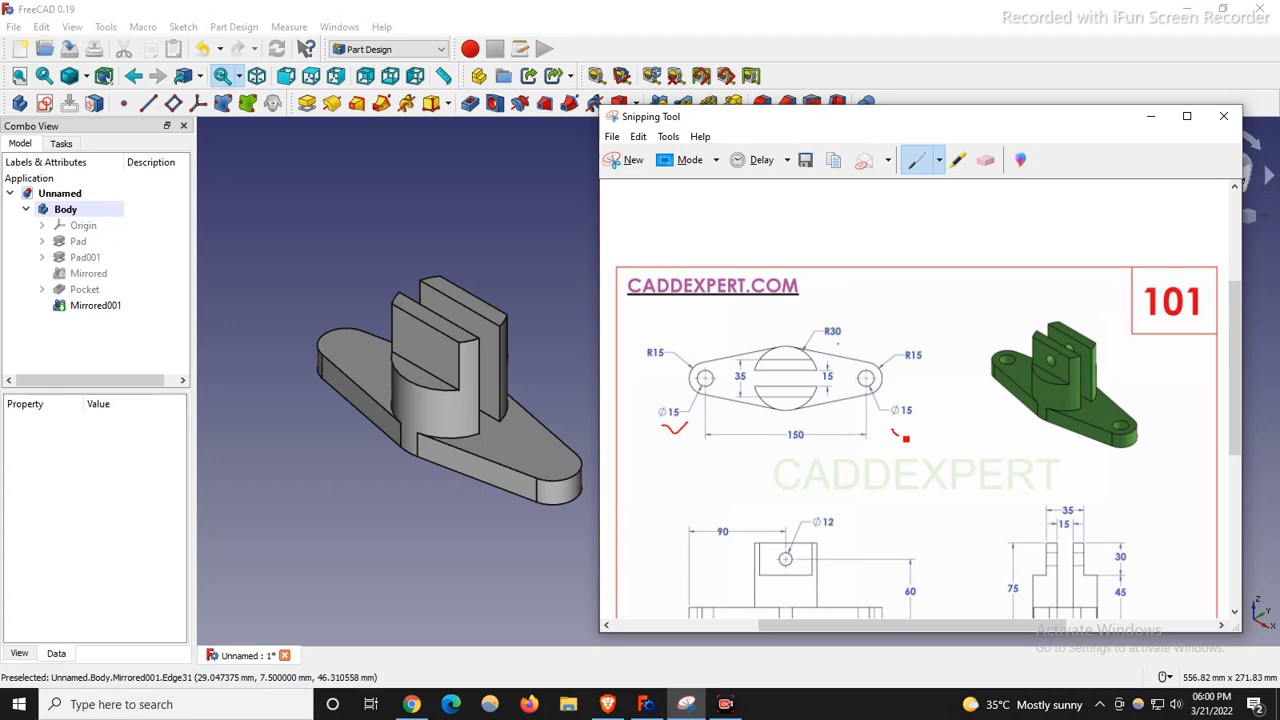
{"action": "left_click", "coordinate": [440, 472]}
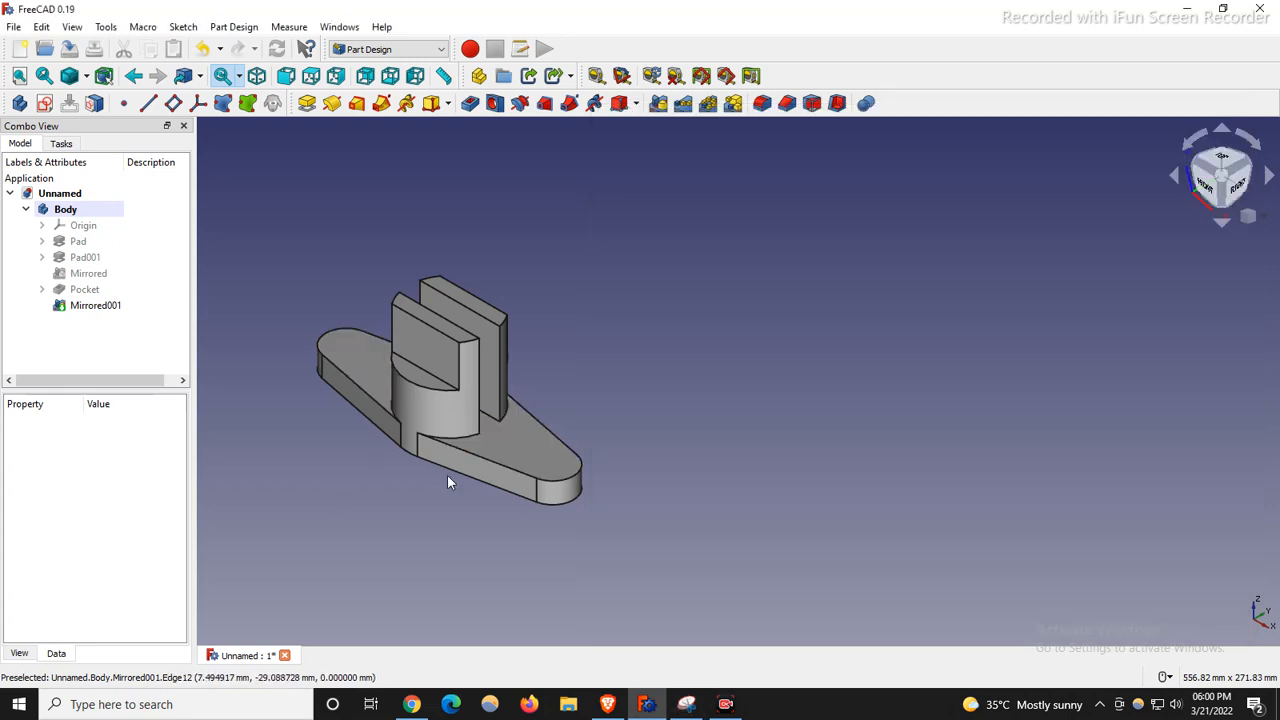
Sketch on the plate's top face with two circles on the horizontal axis at its ends.
{"action": "left_click", "coordinate": [533, 440]}
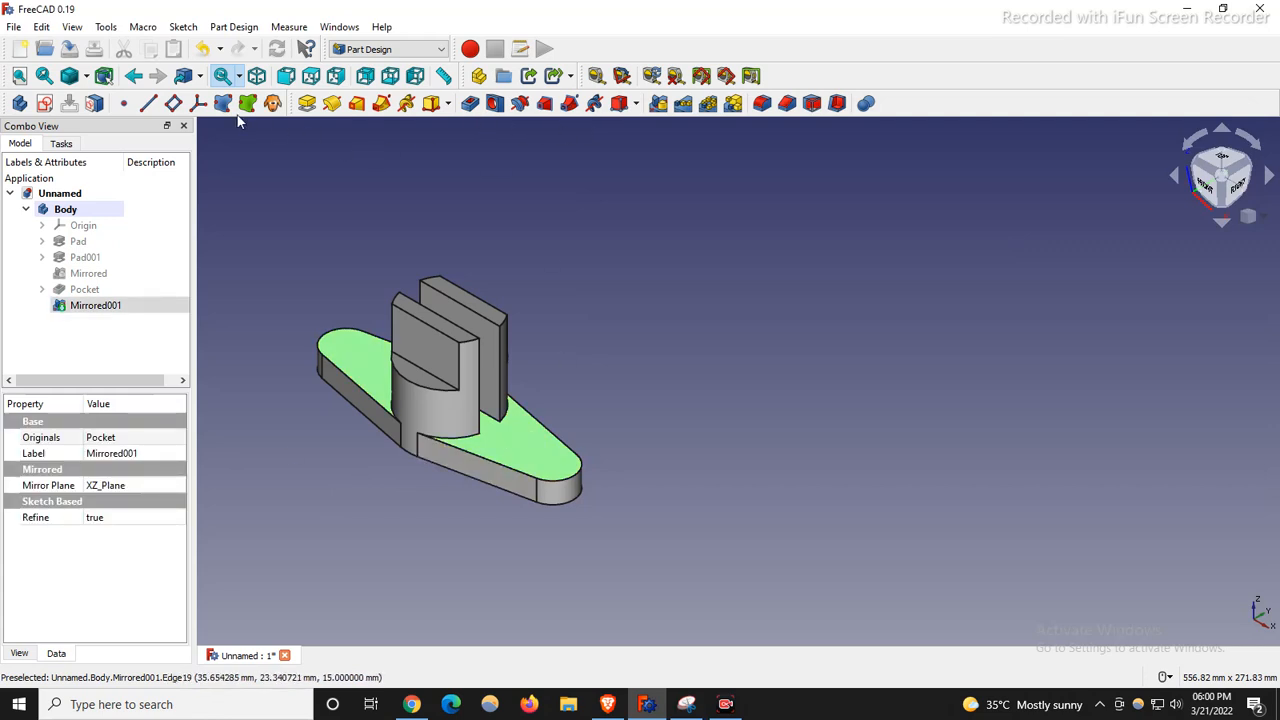
{"action": "left_click", "coordinate": [45, 104]}
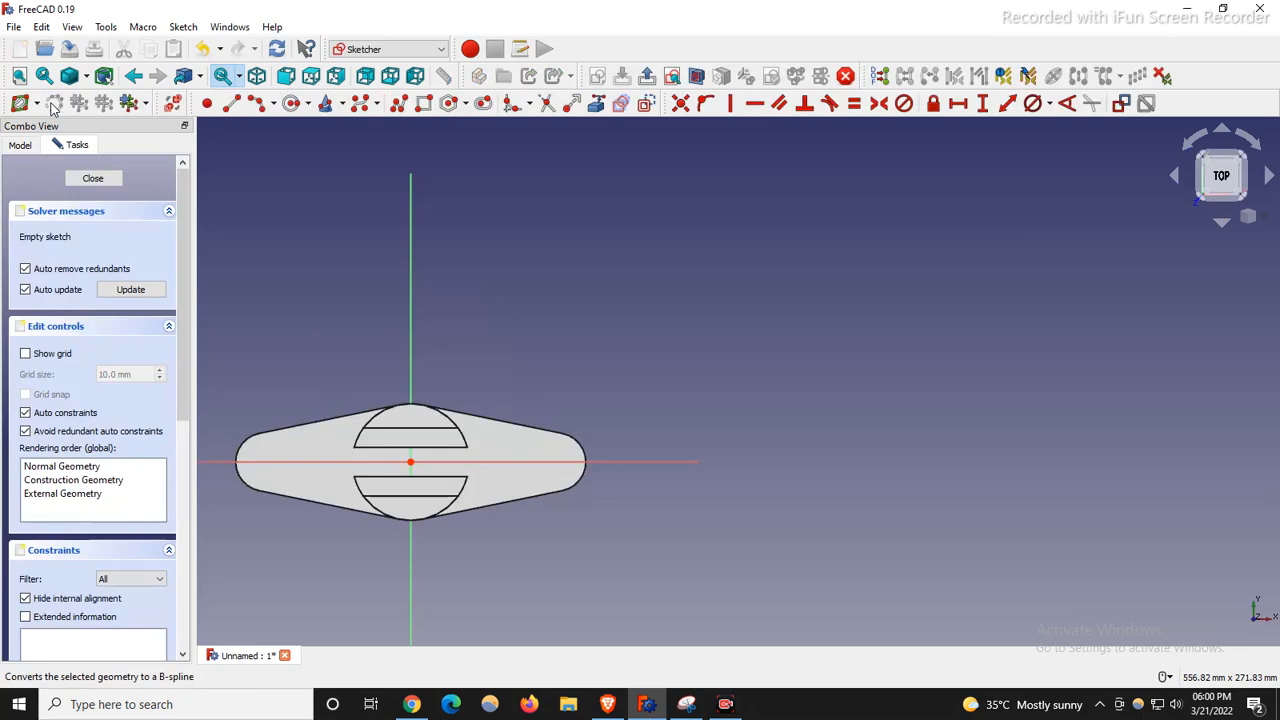
{"action": "scroll", "coordinate": [620, 466], "scroll_direction": "down", "scroll_amount": 2}
{"action": "scroll", "coordinate": [490, 479], "scroll_direction": "up", "scroll_amount": 4}
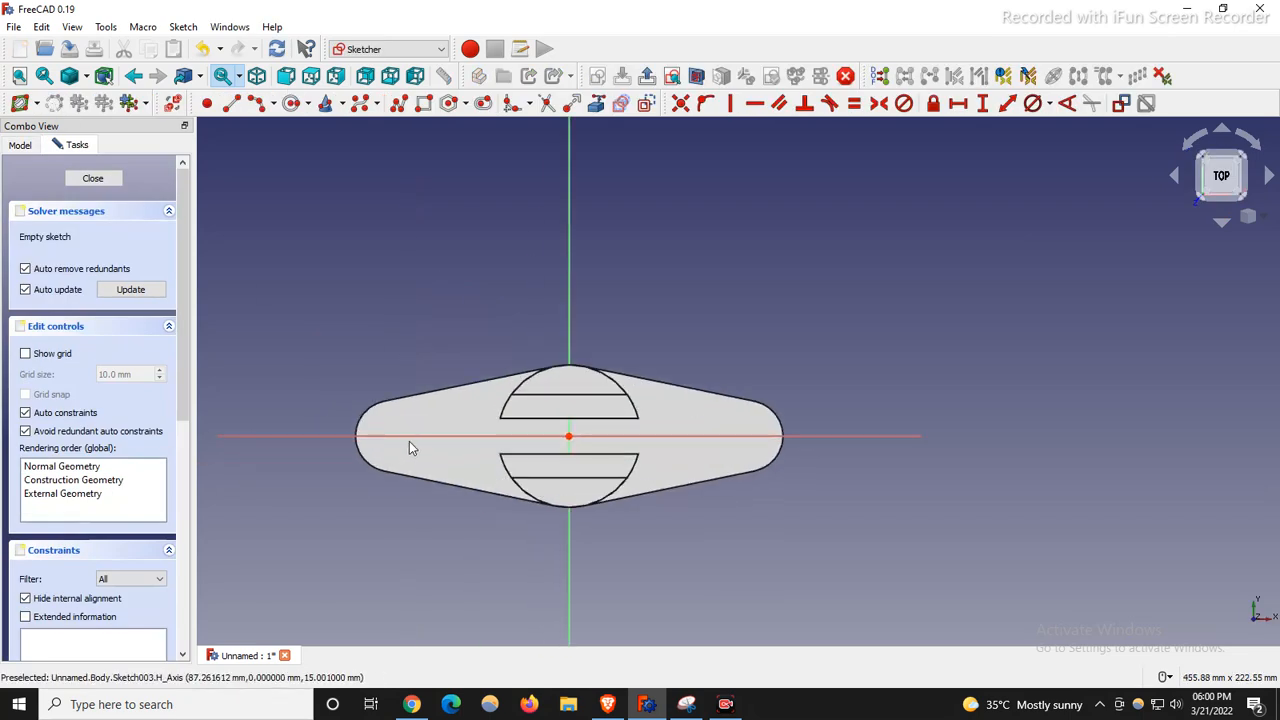
{"action": "left_click", "coordinate": [292, 104]}
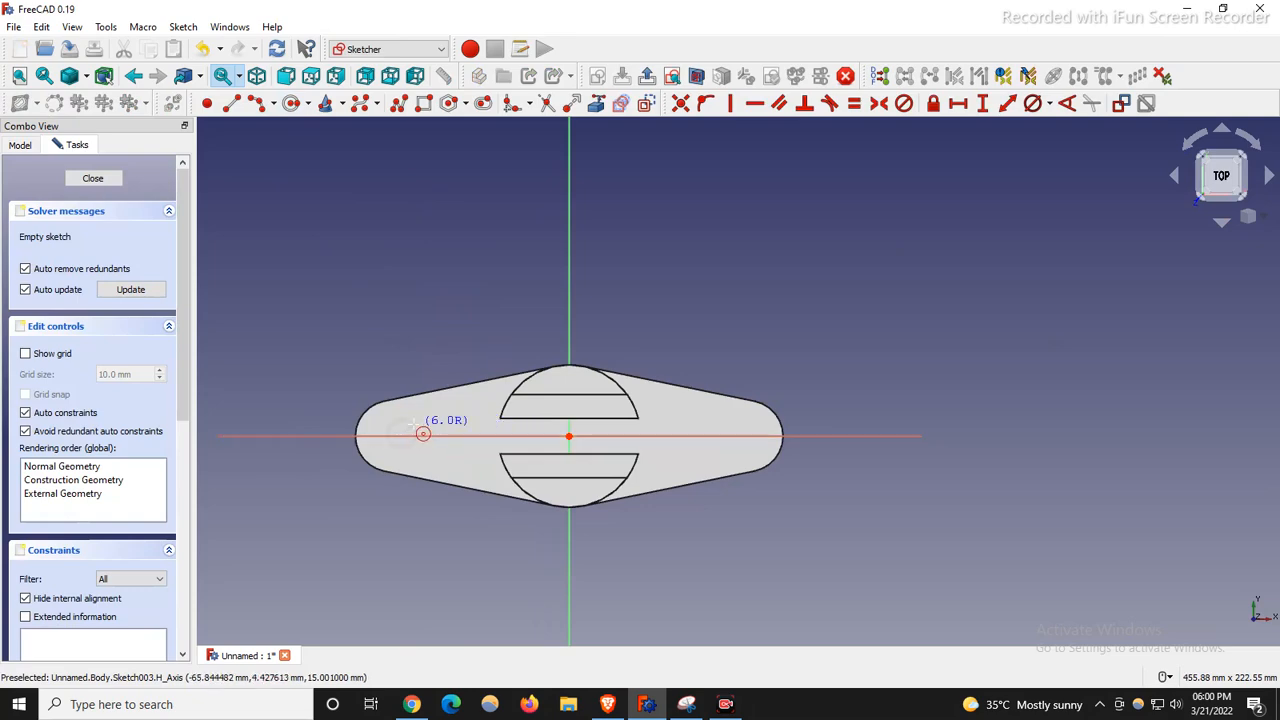
{"action": "left_click", "coordinate": [402, 435]}
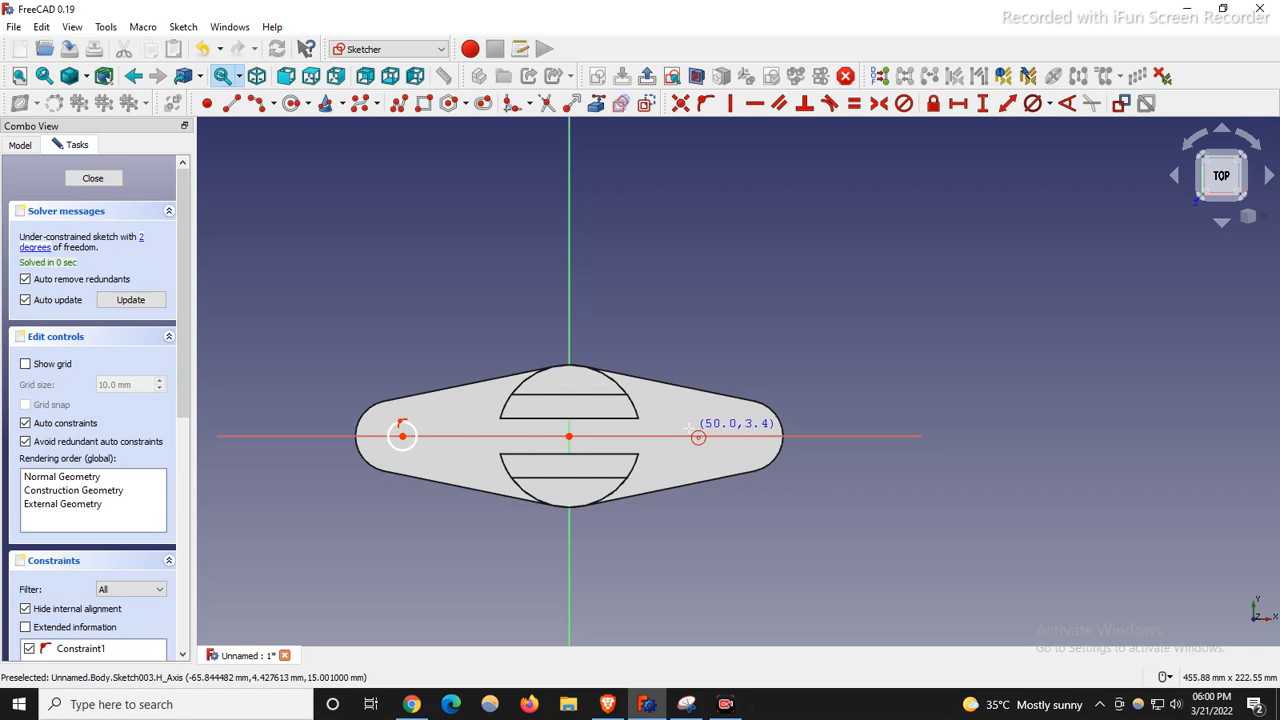
{"action": "left_click", "coordinate": [743, 424]}
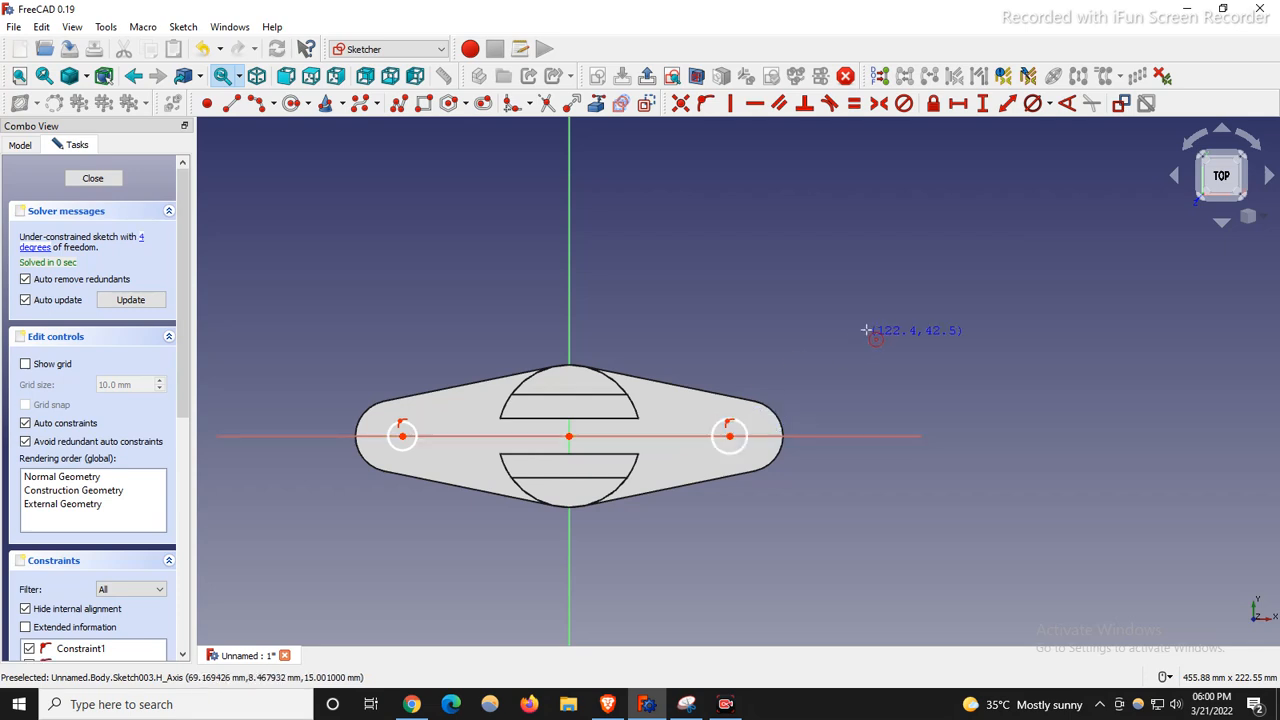
{"action": "right_click", "coordinate": [440, 305]}
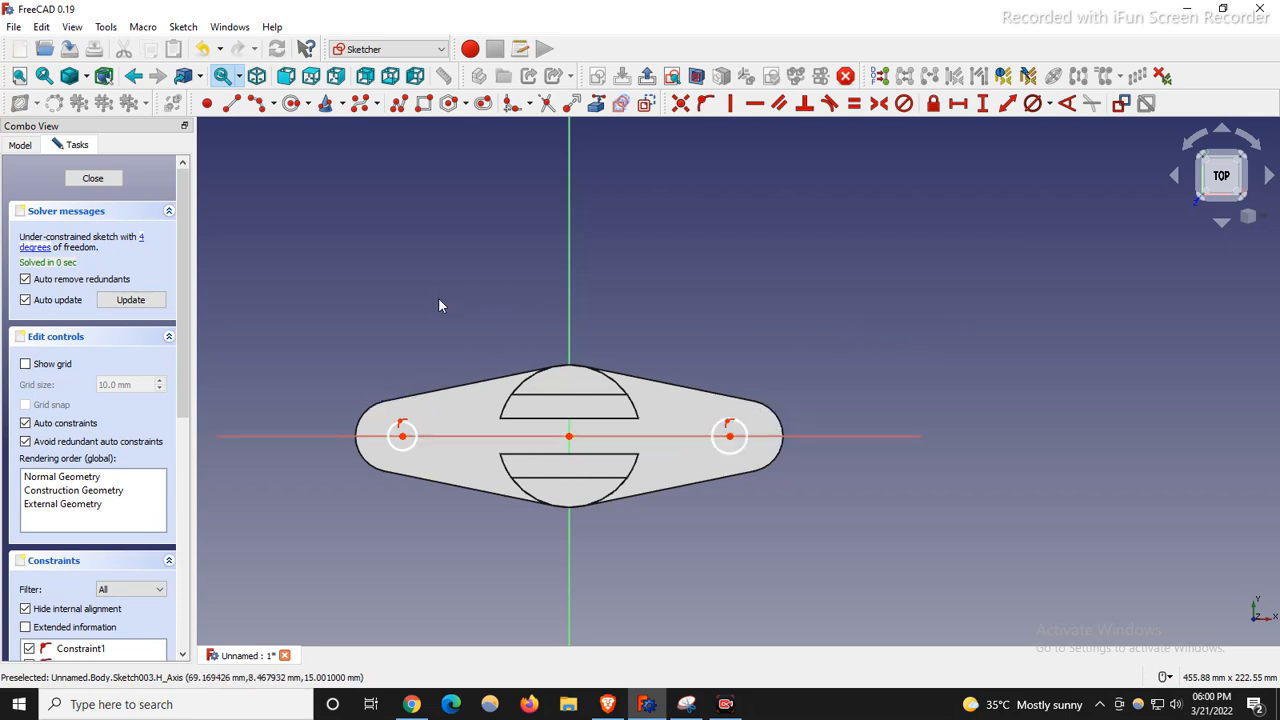
{"action": "left_click", "coordinate": [416, 435]}
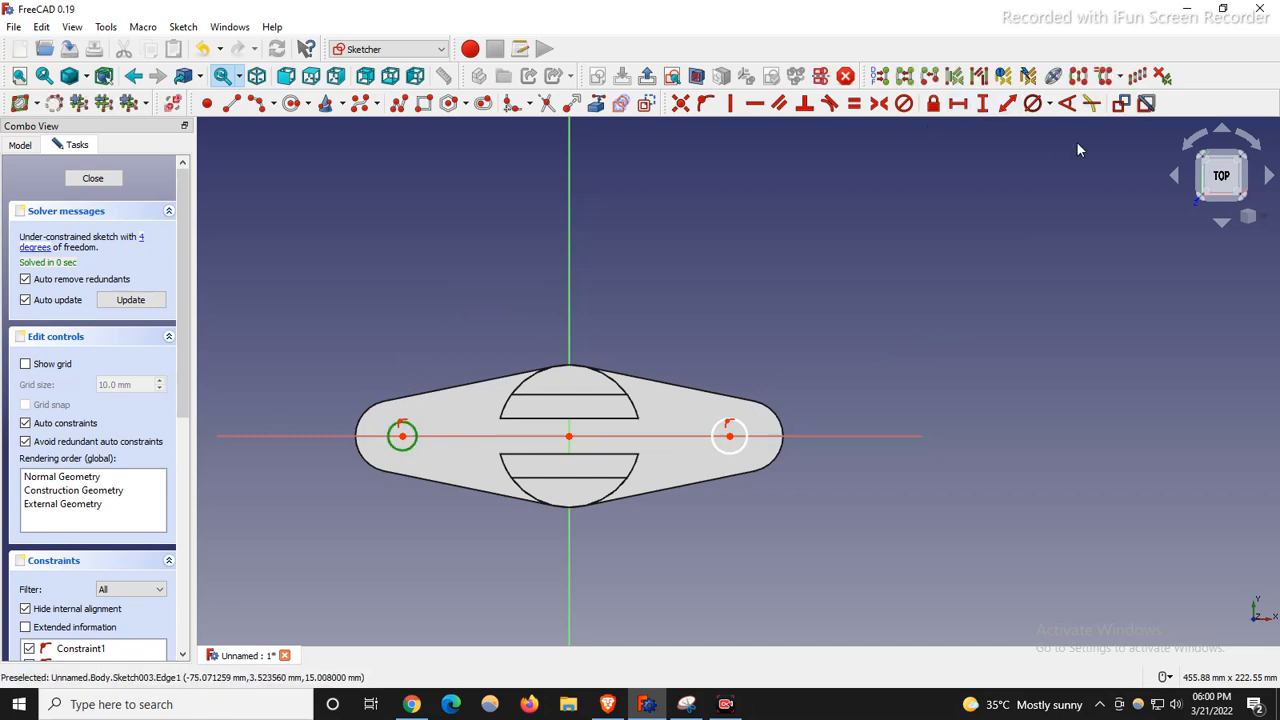
Give the left hole circle a 15 mm diameter and reposition its label.
{"action": "left_click", "coordinate": [1049, 103]}
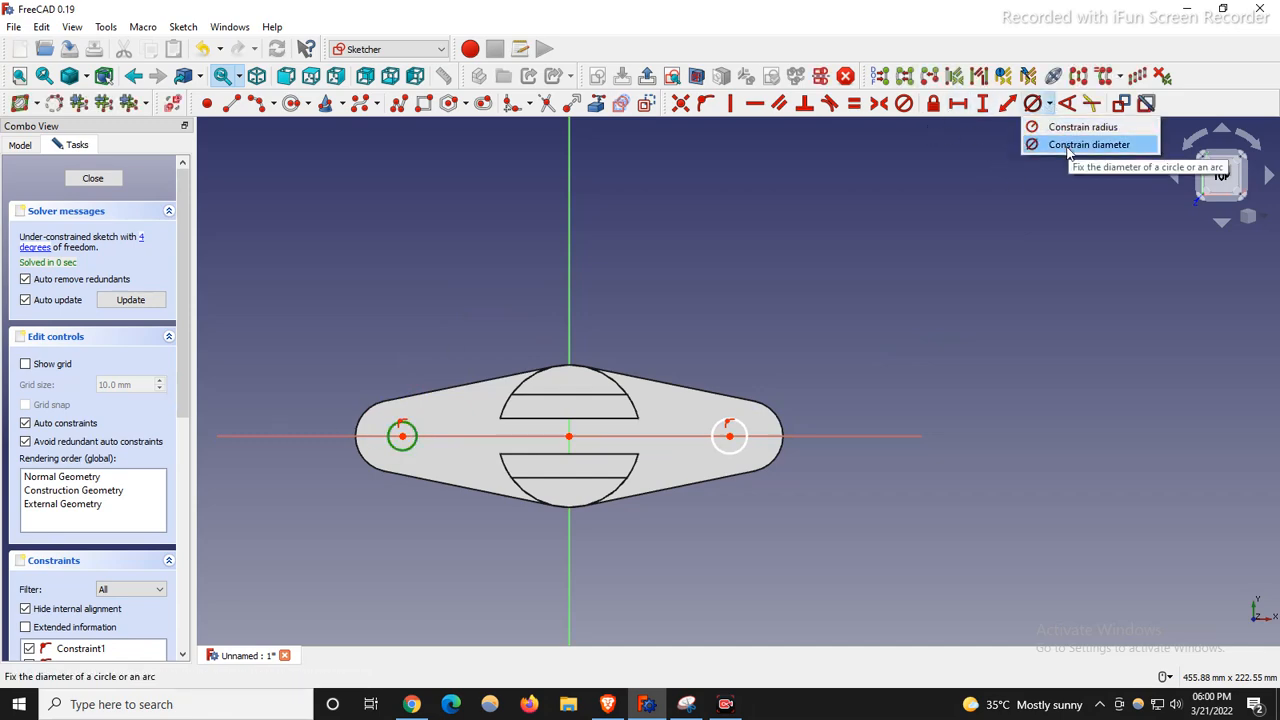
{"action": "left_click", "coordinate": [1068, 145]}
{"action": "type", "text": "15"}
{"action": "key", "text": "Return"}
{"action": "scroll", "coordinate": [566, 299], "scroll_direction": "up", "scroll_amount": 3}
{"action": "right_click", "coordinate": [429, 279]}
{"action": "key", "text": "Escape"}
{"action": "left_click_drag", "start_coordinate": [352, 556], "coordinate": [343, 425]}
{"action": "scroll", "coordinate": [555, 325], "scroll_direction": "down", "scroll_amount": 2}
{"action": "scroll", "coordinate": [437, 471], "scroll_direction": "up", "scroll_amount": 3}
{"action": "scroll", "coordinate": [858, 266], "scroll_direction": "down", "scroll_amount": 2}
Make both circles equal and their centres symmetric about the sketch origin.
{"action": "left_click", "coordinate": [510, 390]}
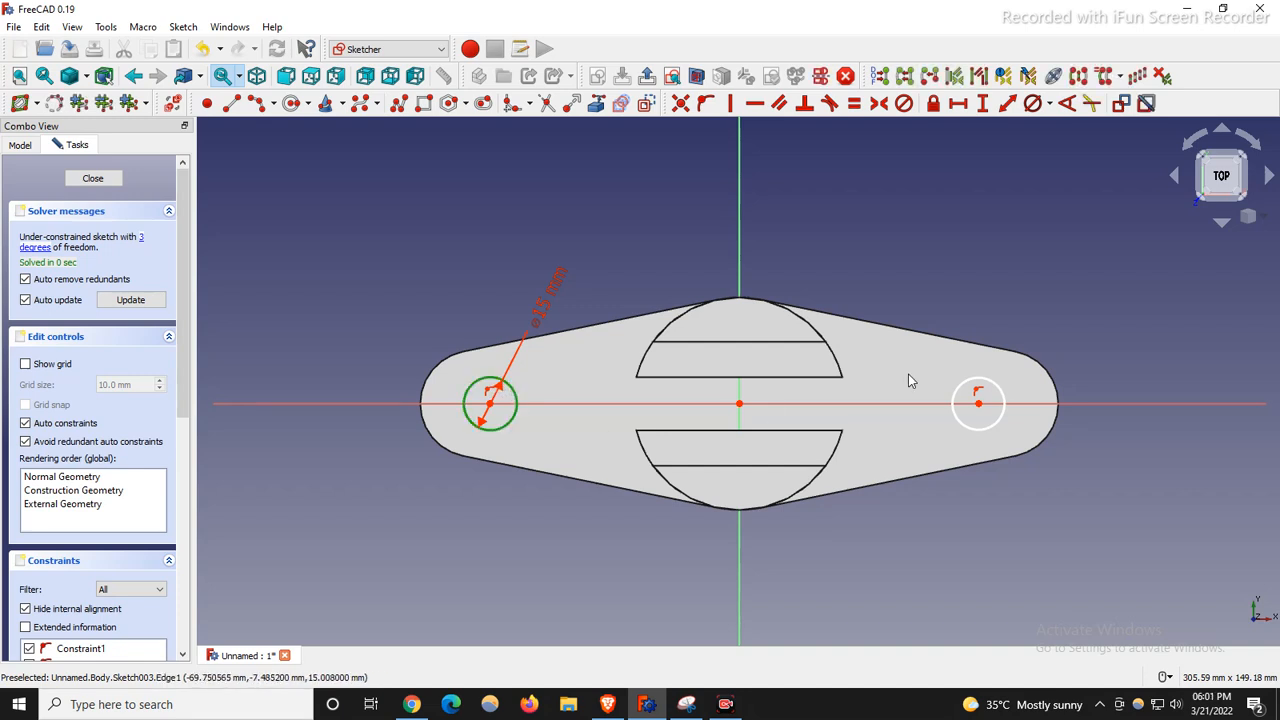
{"action": "left_click", "coordinate": [994, 388]}
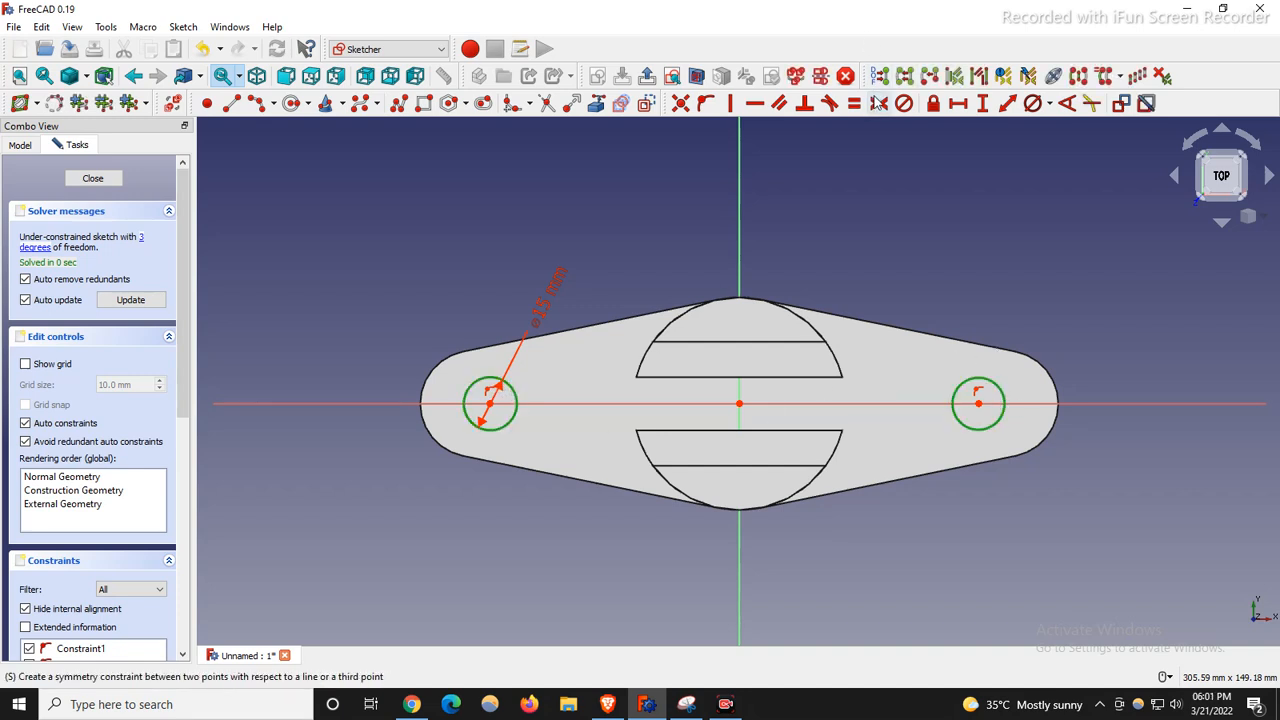
{"action": "left_click", "coordinate": [854, 103]}
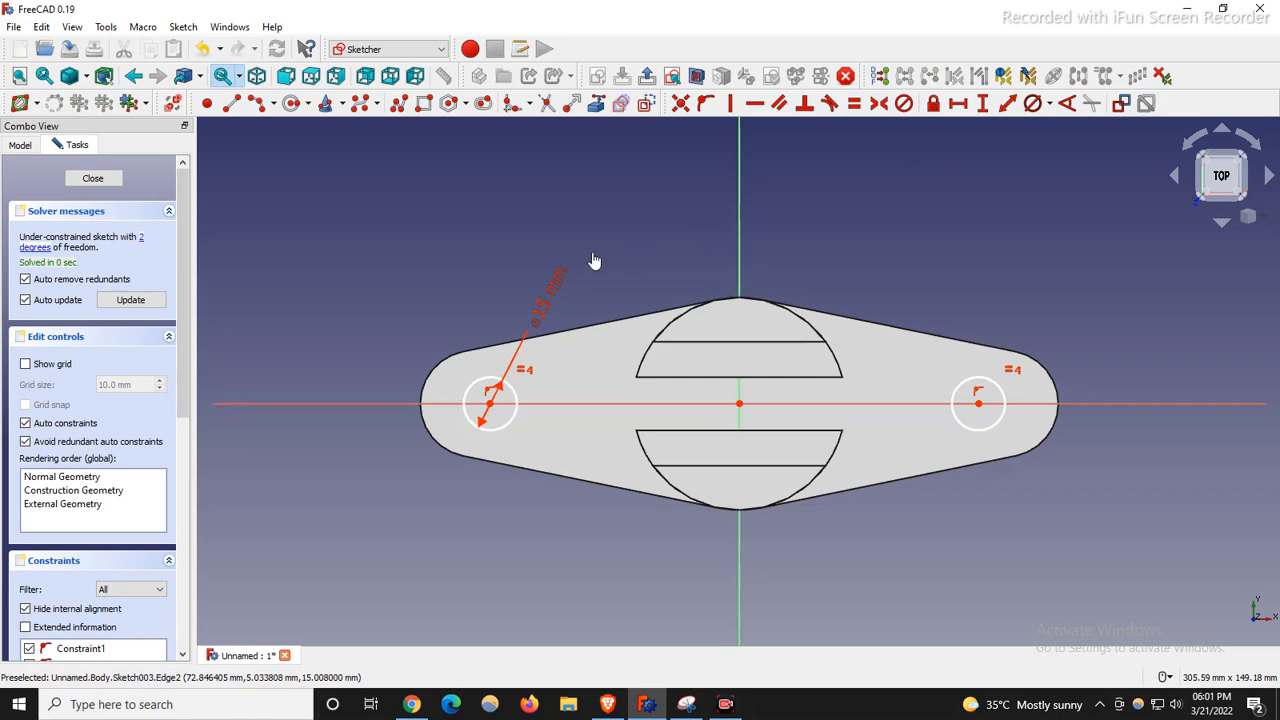
{"action": "left_click", "coordinate": [489, 403]}
{"action": "left_click", "coordinate": [979, 404]}
{"action": "left_click", "coordinate": [741, 404]}
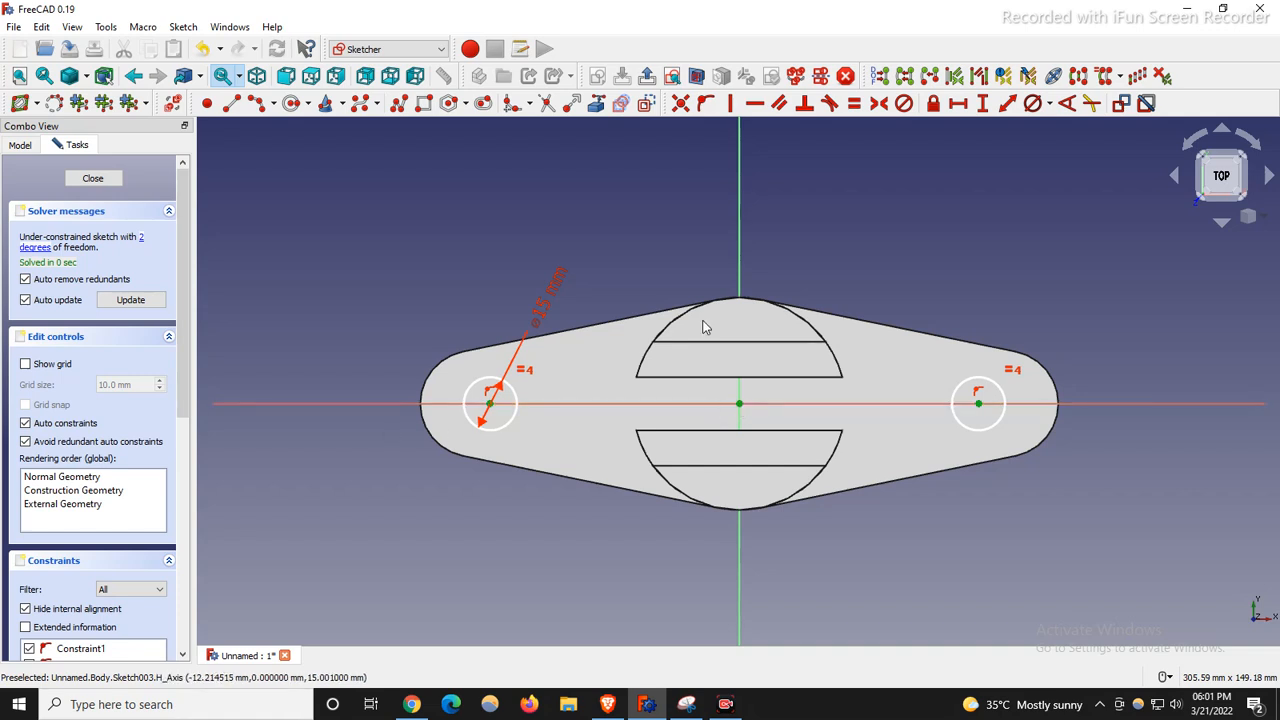
{"action": "left_click", "coordinate": [878, 106]}
{"action": "scroll", "coordinate": [827, 161], "scroll_direction": "down", "scroll_amount": 2}
{"action": "mouse_move", "coordinate": [917, 338]}
{"action": "left_mouse_down"}
{"action": "mouse_move", "coordinate": [1126, 362]}
{"action": "mouse_move", "coordinate": [917, 350]}
{"action": "left_mouse_up"}
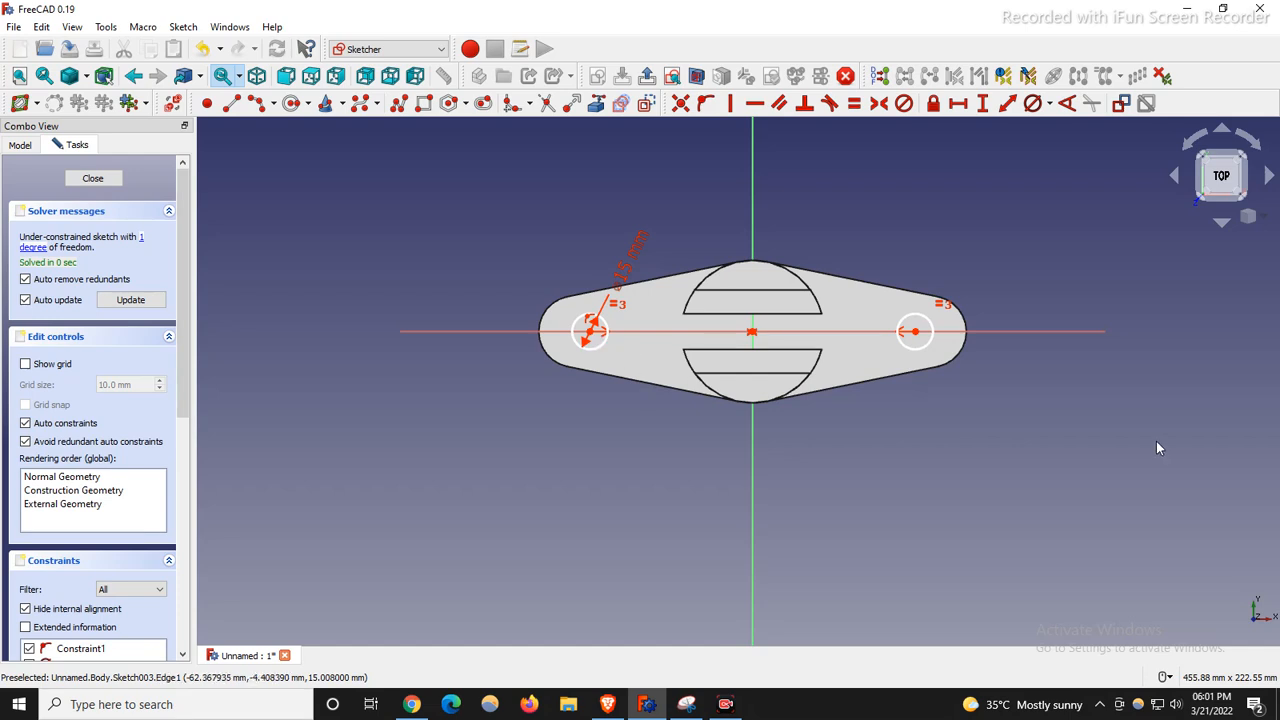
{"action": "scroll", "coordinate": [688, 303], "scroll_direction": "up", "scroll_amount": 2}
Set a 150 mm horizontal spacing between the circle centres and close the sketch.
{"action": "left_click", "coordinate": [686, 704]}
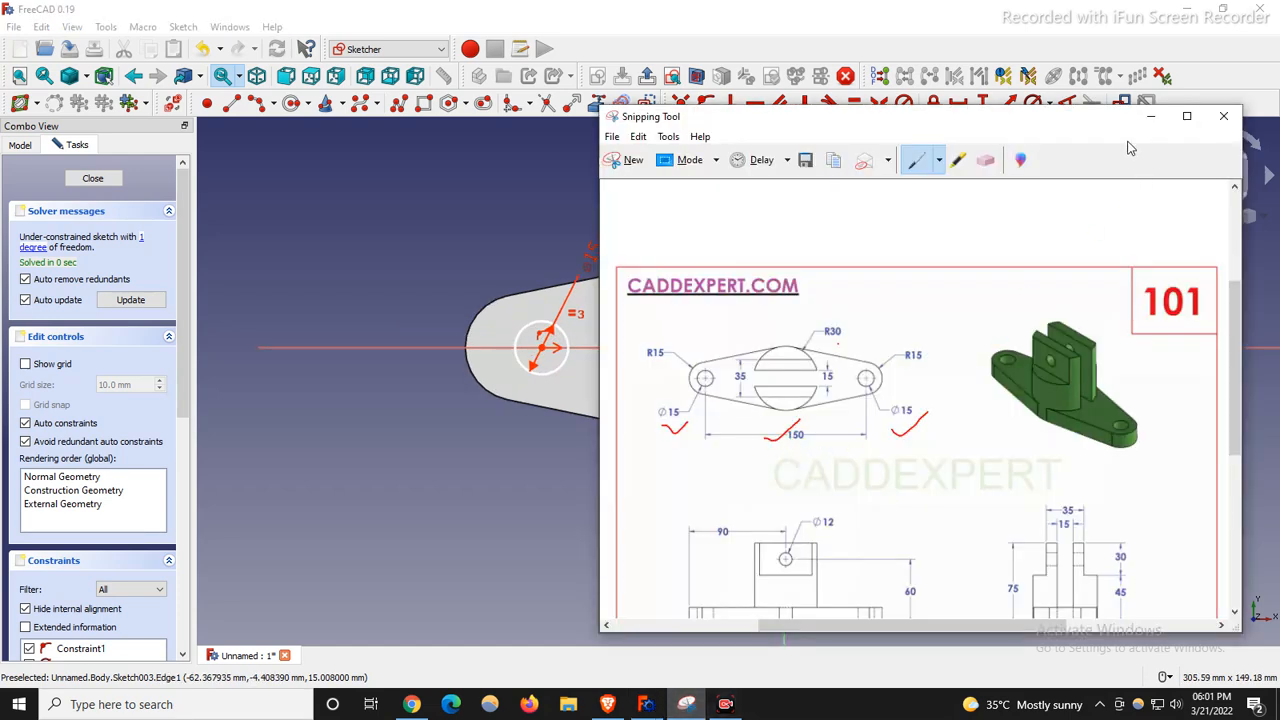
{"action": "left_click", "coordinate": [1151, 117]}
{"action": "left_click", "coordinate": [541, 347]}
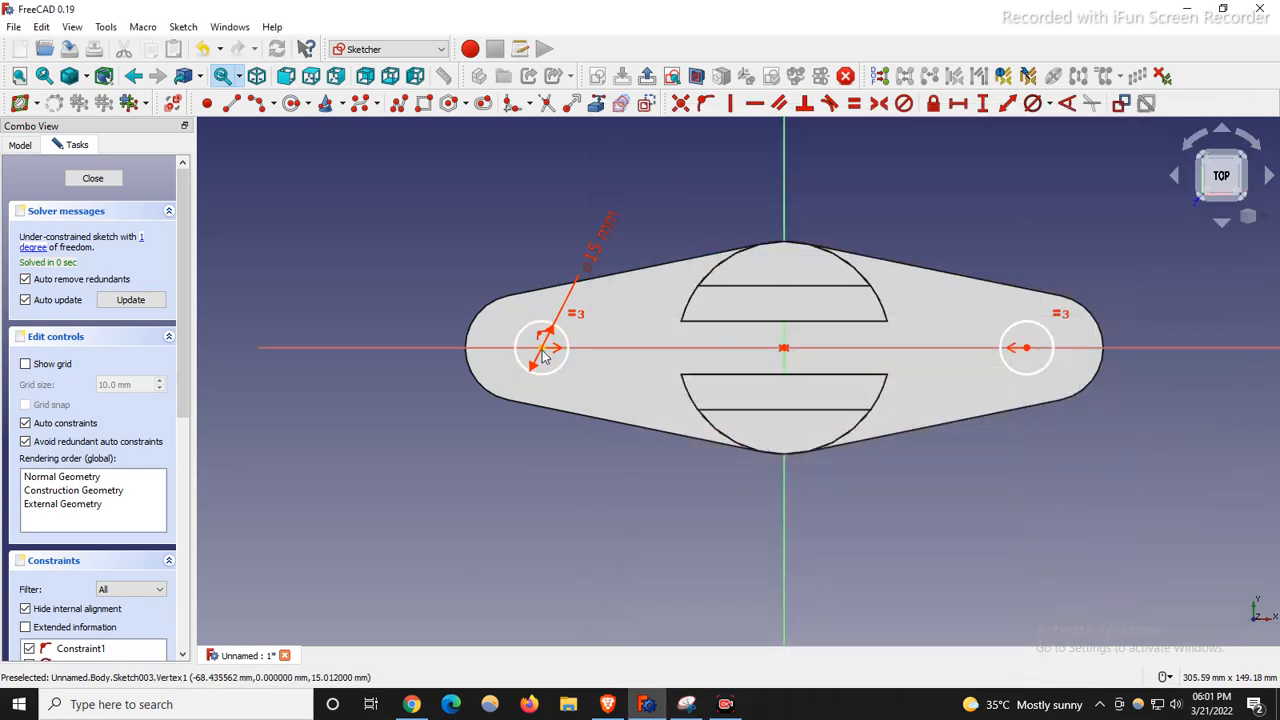
{"action": "left_click", "coordinate": [1026, 348]}
{"action": "left_click", "coordinate": [957, 103]}
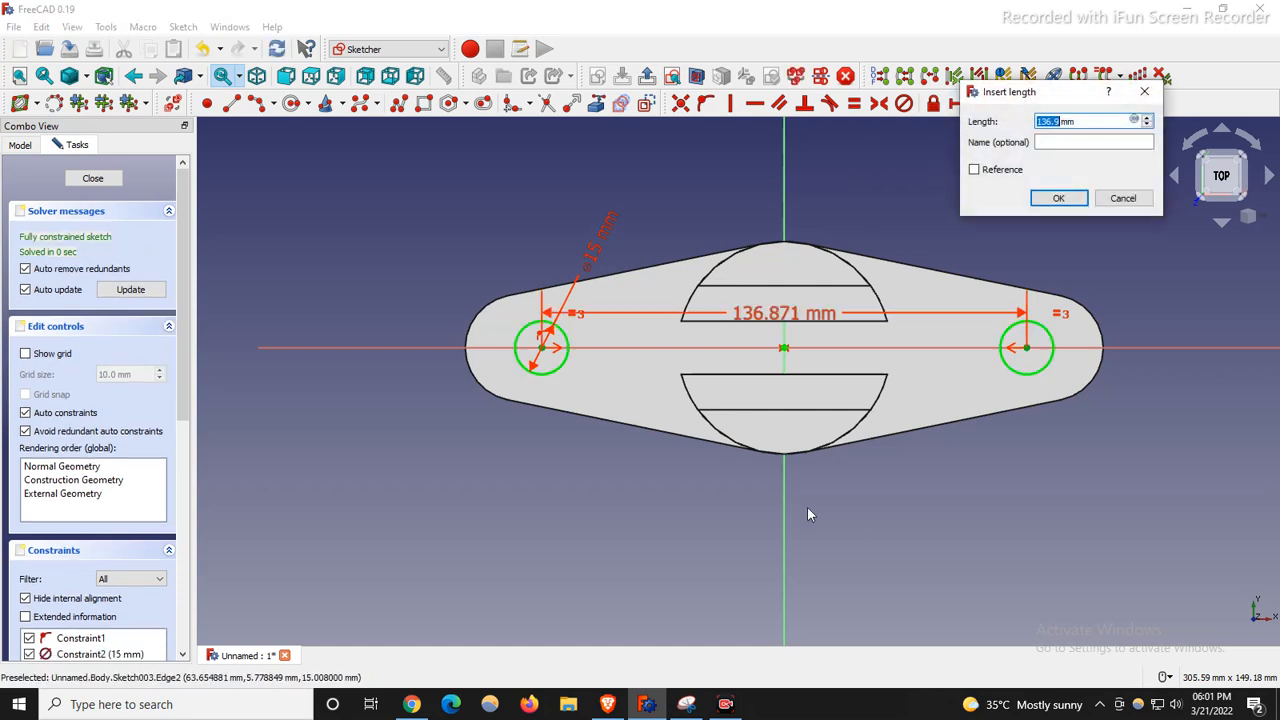
{"action": "type", "text": "150"}
{"action": "key", "text": "Return"}
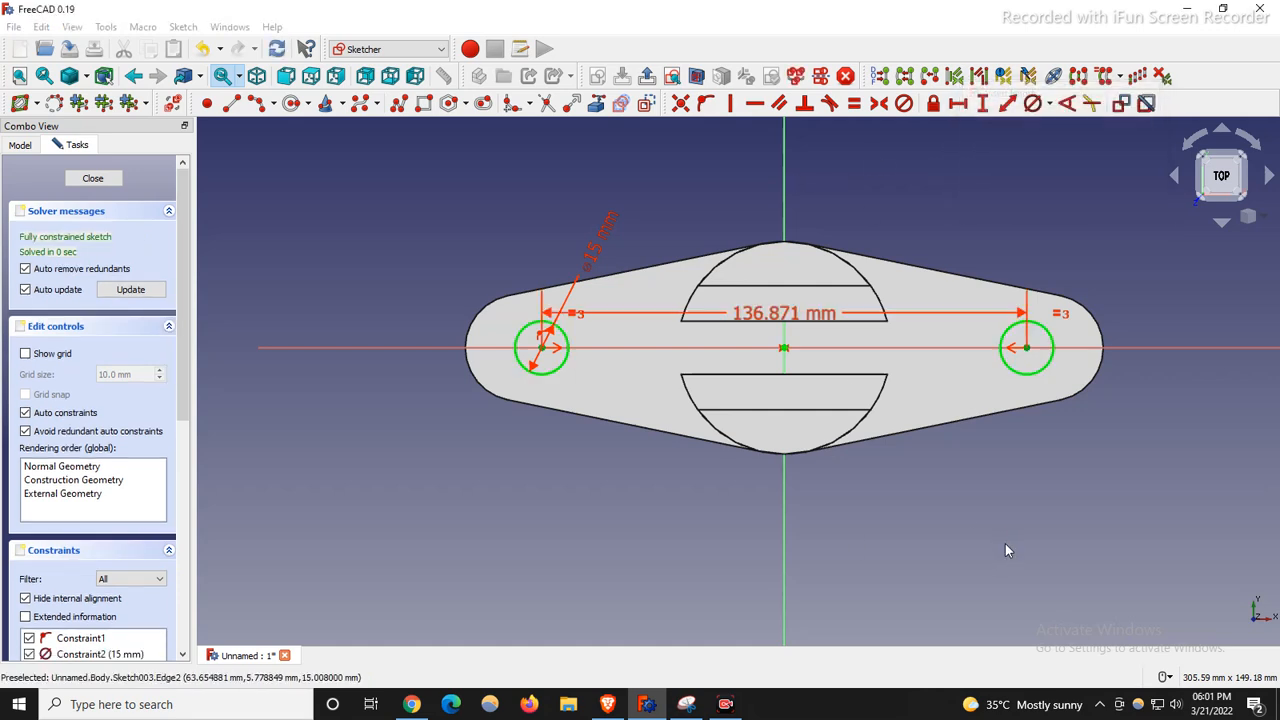
{"action": "mouse_move", "coordinate": [775, 314]}
{"action": "left_mouse_down"}
{"action": "mouse_move", "coordinate": [728, 543]}
{"action": "mouse_move", "coordinate": [729, 497]}
{"action": "left_mouse_up"}
{"action": "left_click", "coordinate": [90, 180]}
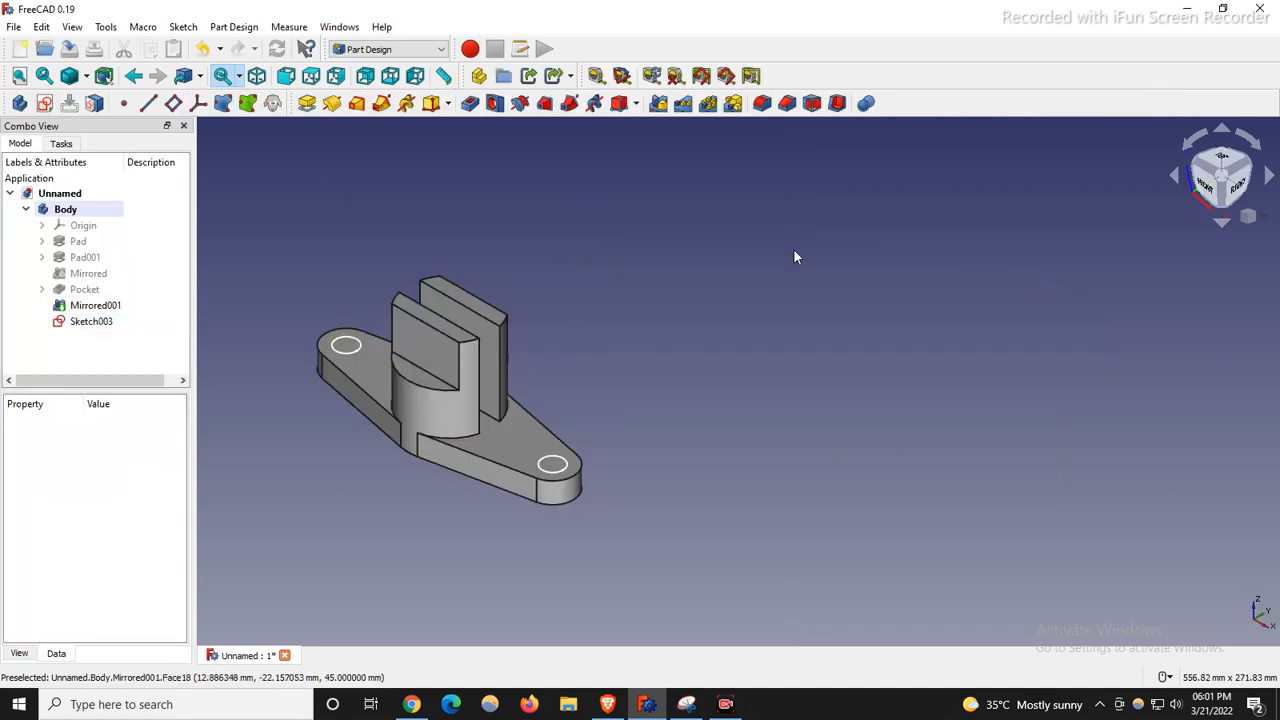
{"action": "left_click", "coordinate": [470, 103]}
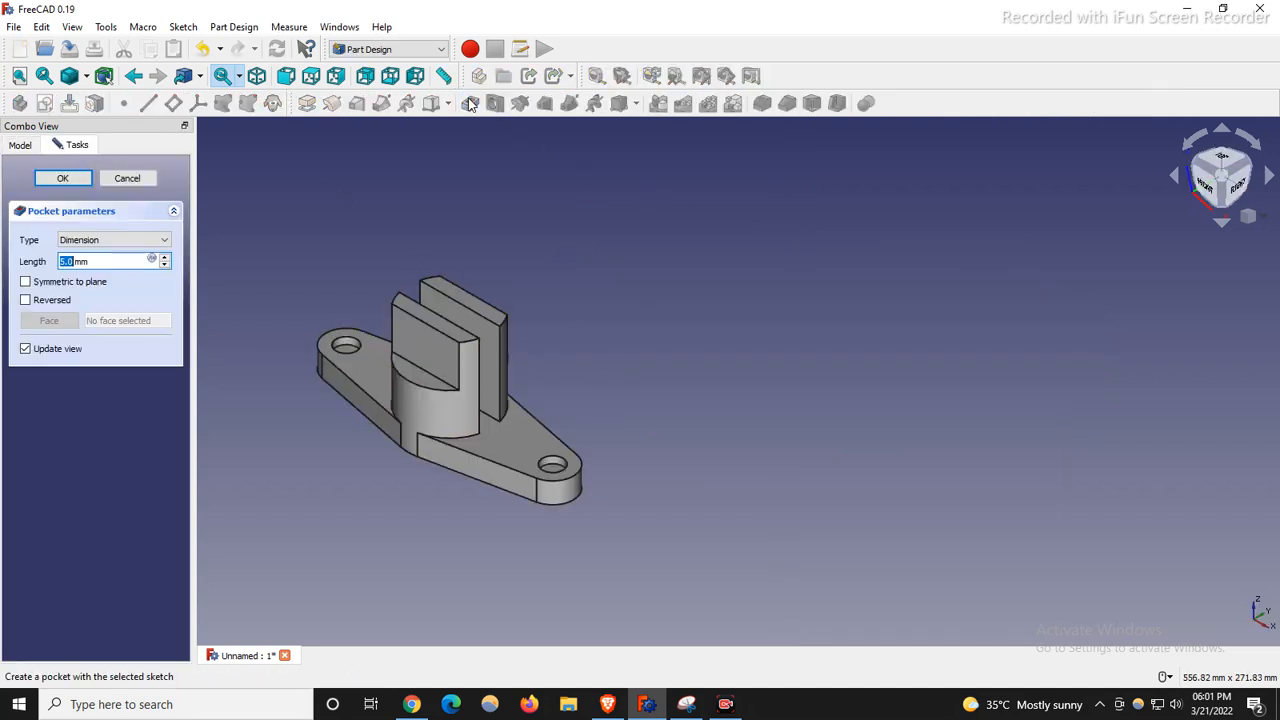
{"action": "left_click", "coordinate": [112, 240]}
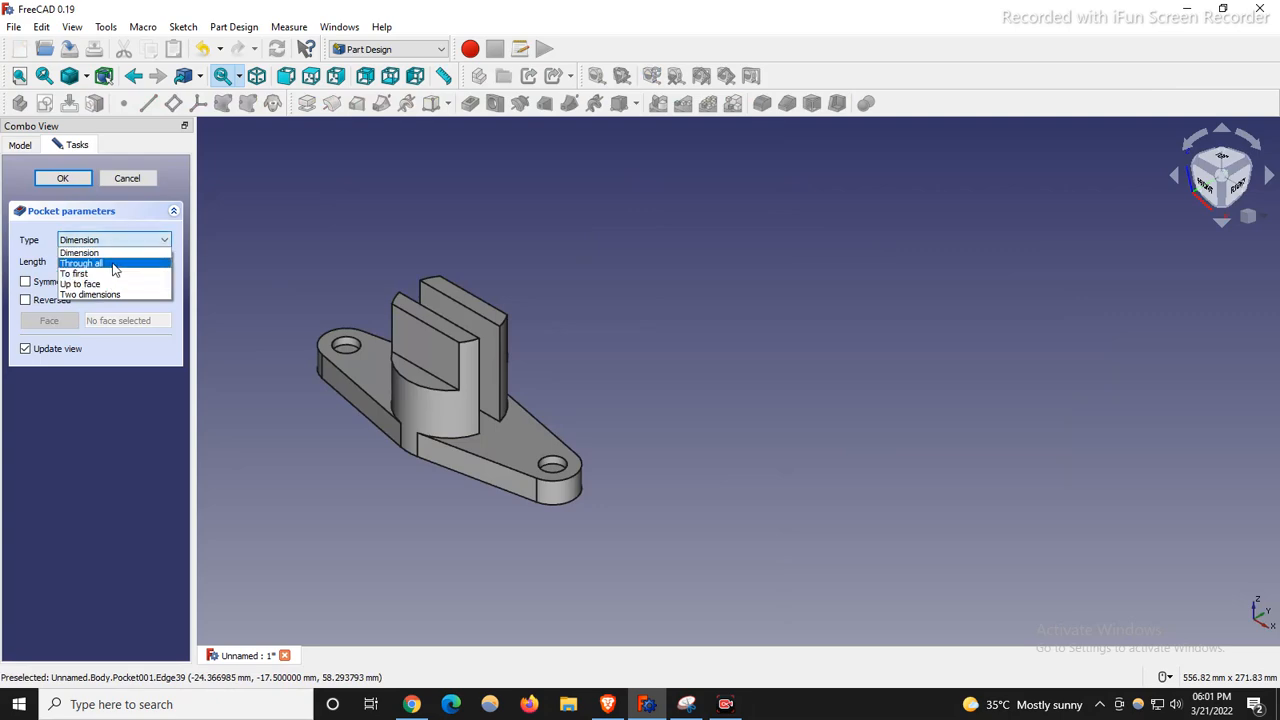
{"action": "left_click", "coordinate": [80, 256]}
{"action": "scroll", "coordinate": [291, 330], "scroll_direction": "up", "scroll_amount": 5}
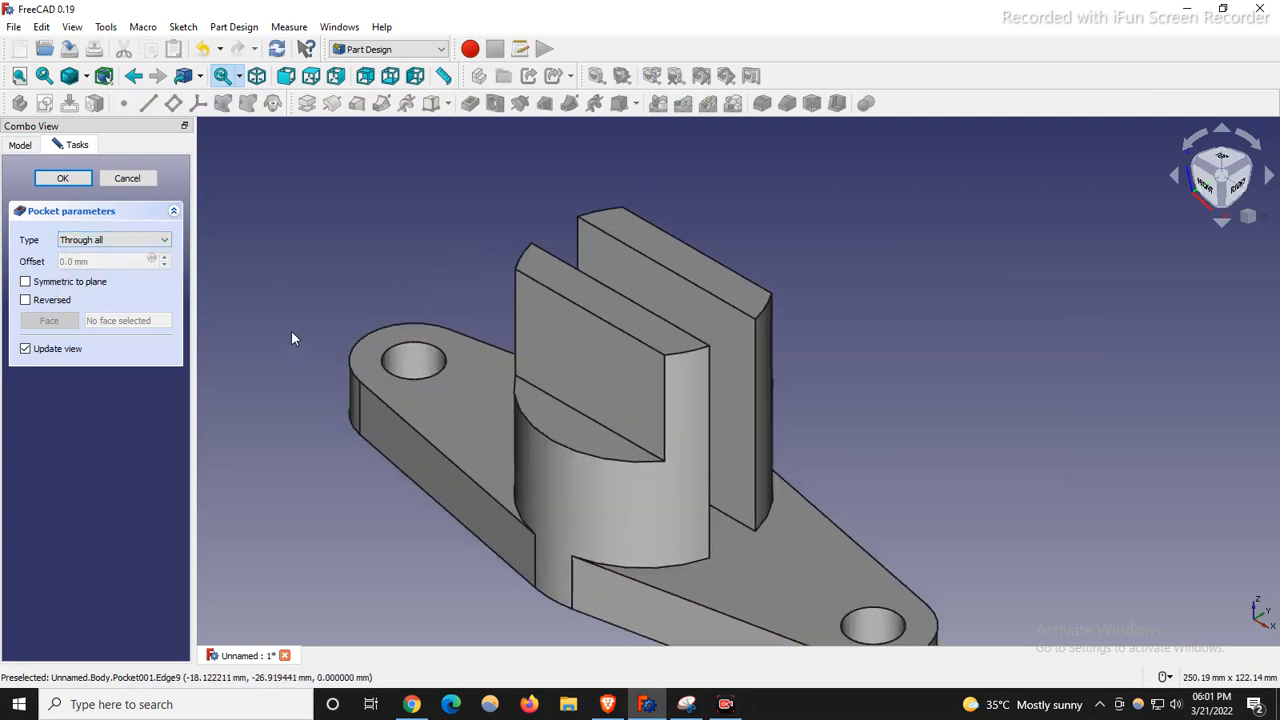
{"action": "left_click", "coordinate": [140, 184]}
{"action": "scroll", "coordinate": [487, 361], "scroll_direction": "down", "scroll_amount": 3}
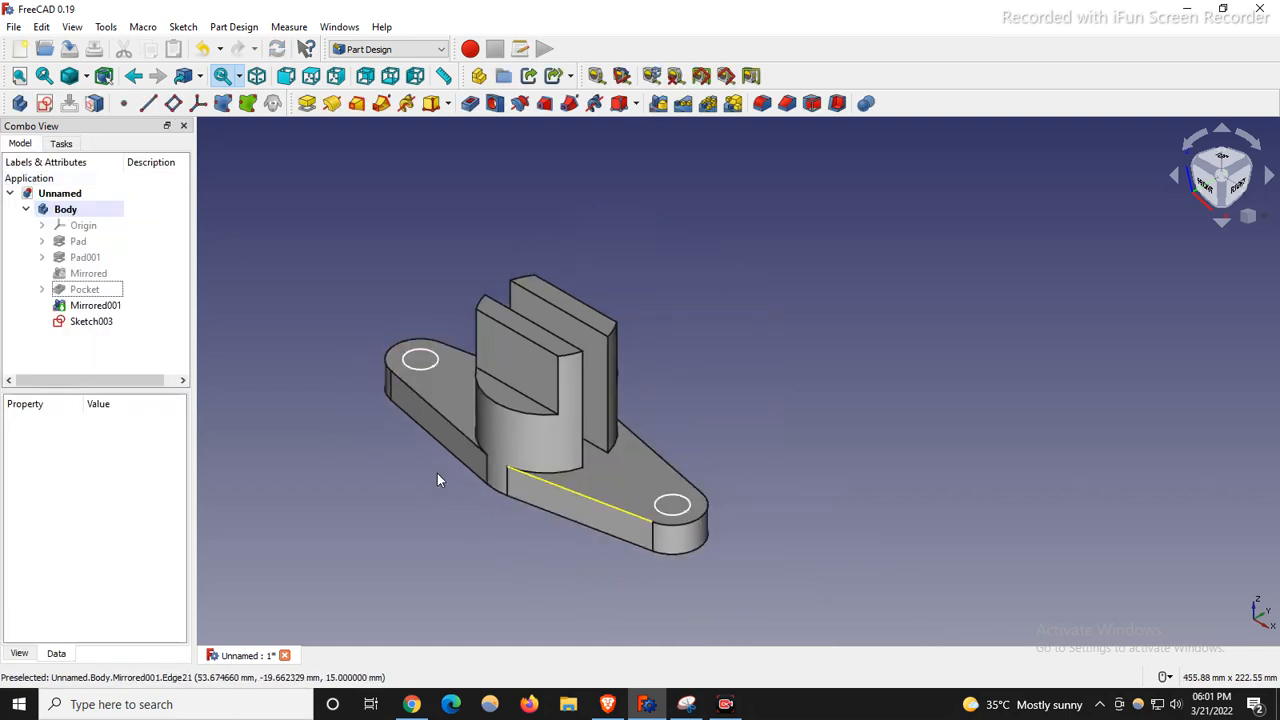
{"action": "scroll", "coordinate": [368, 463], "scroll_direction": "up", "scroll_amount": 3}
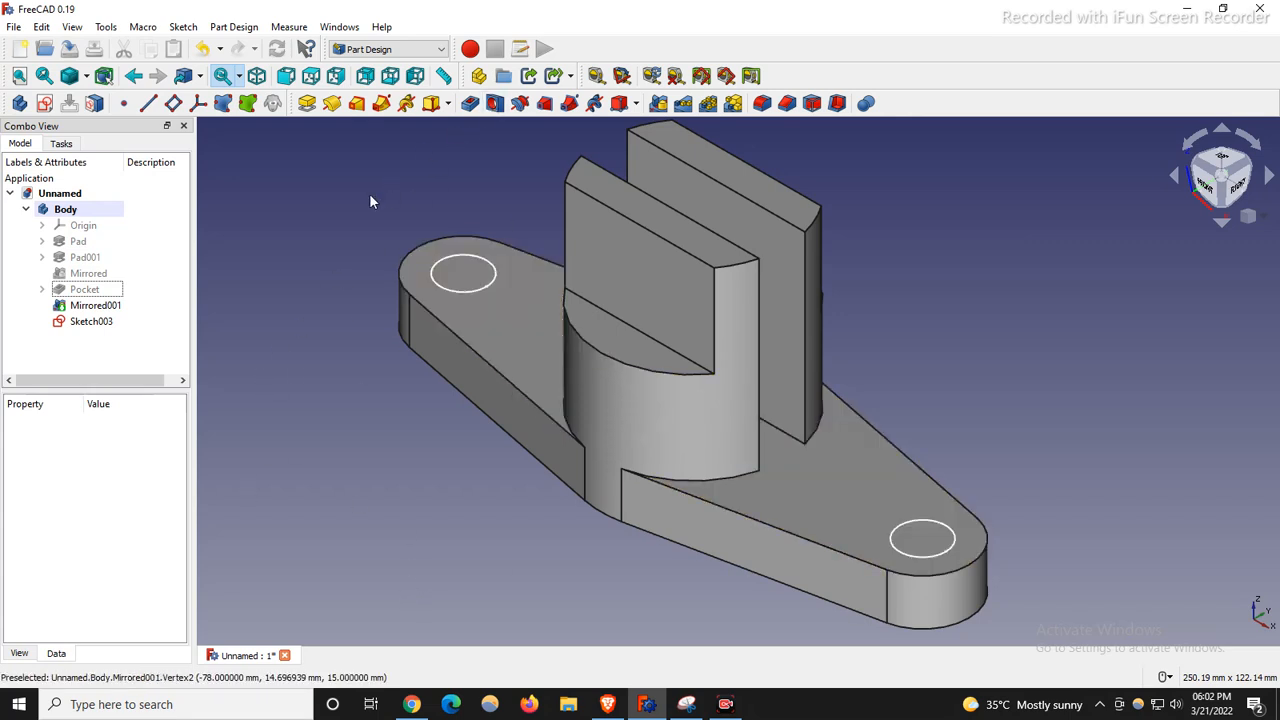
Start a Hole feature from the sketch circles and set its diameter to 15 mm.
{"action": "left_click", "coordinate": [495, 104]}
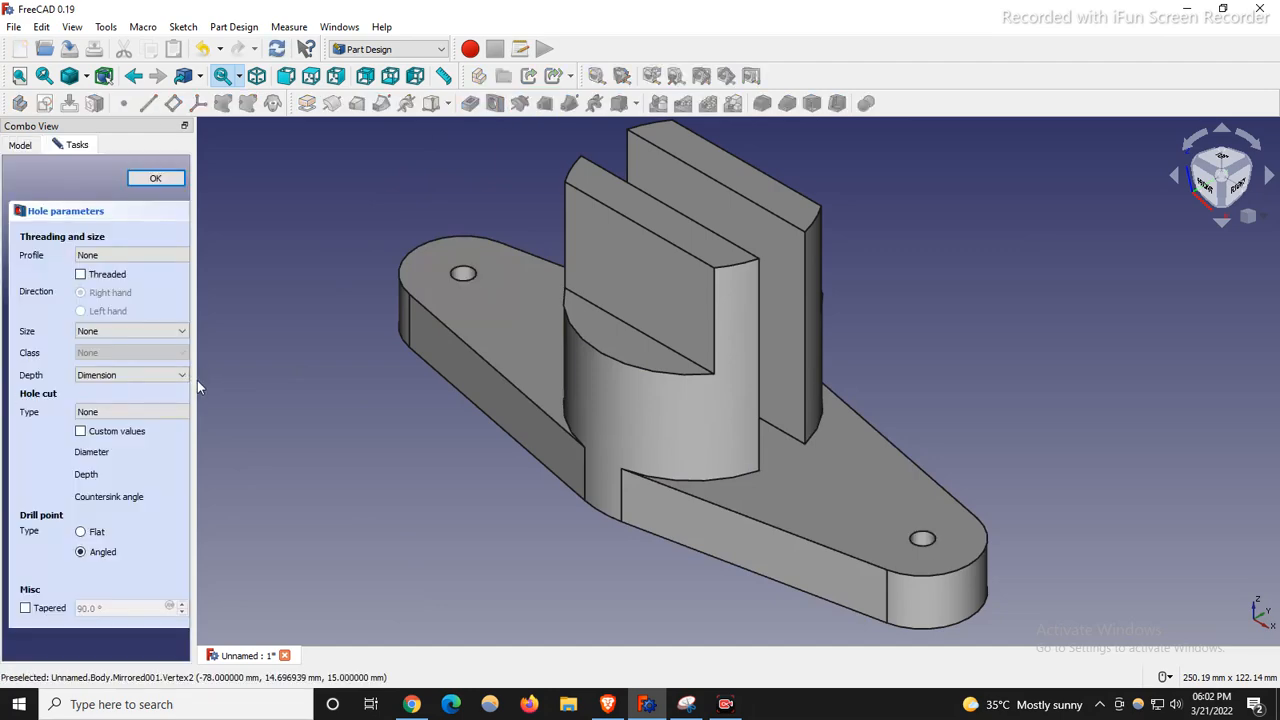
{"action": "left_click_drag", "start_coordinate": [191, 372], "coordinate": [410, 372]}
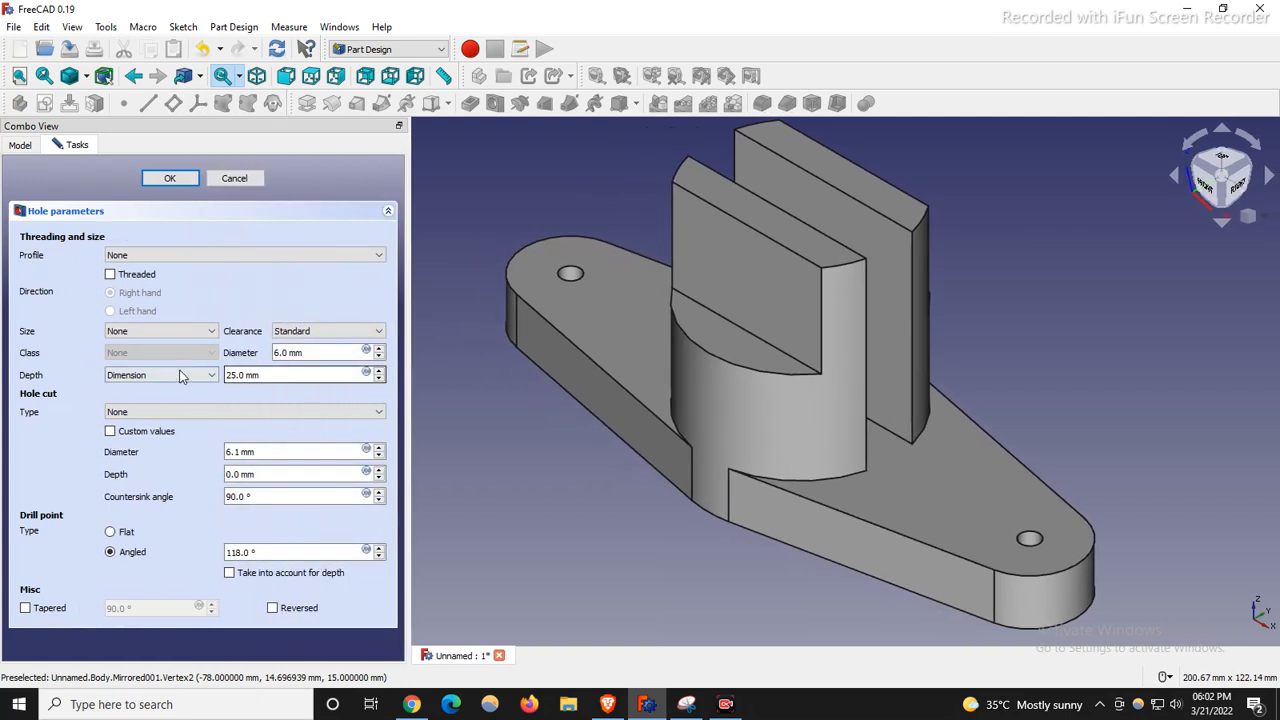
{"action": "left_click", "coordinate": [210, 257]}
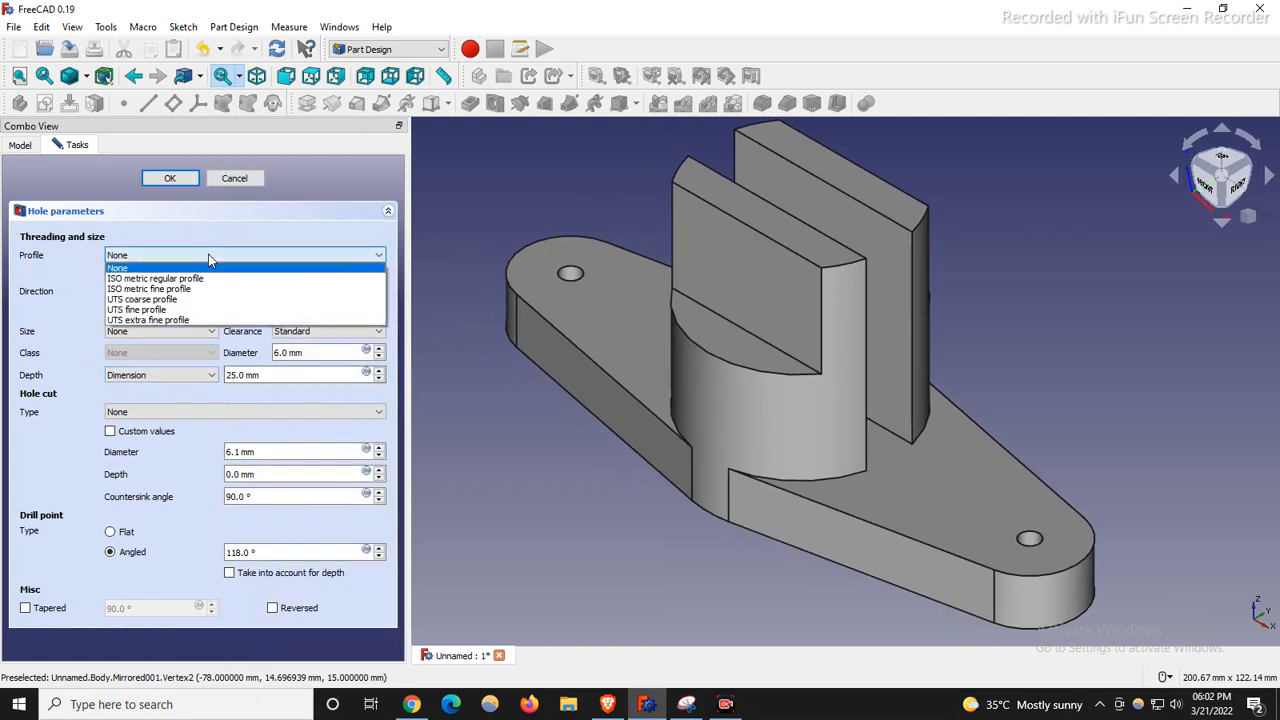
{"action": "left_click", "coordinate": [270, 221]}
{"action": "left_click", "coordinate": [274, 222]}
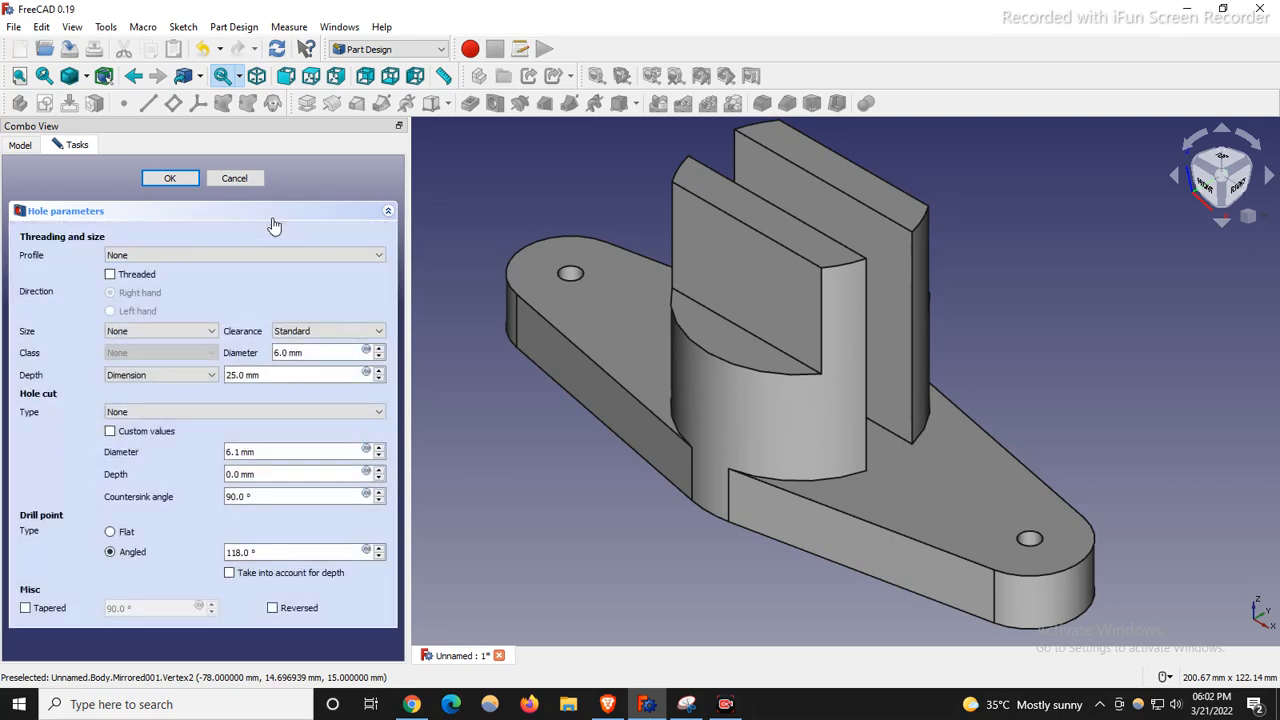
{"action": "left_click_drag", "start_coordinate": [323, 354], "coordinate": [237, 362]}
{"action": "scroll", "coordinate": [359, 358], "scroll_direction": "down", "scroll_amount": 1}
{"action": "type", "text": "15"}
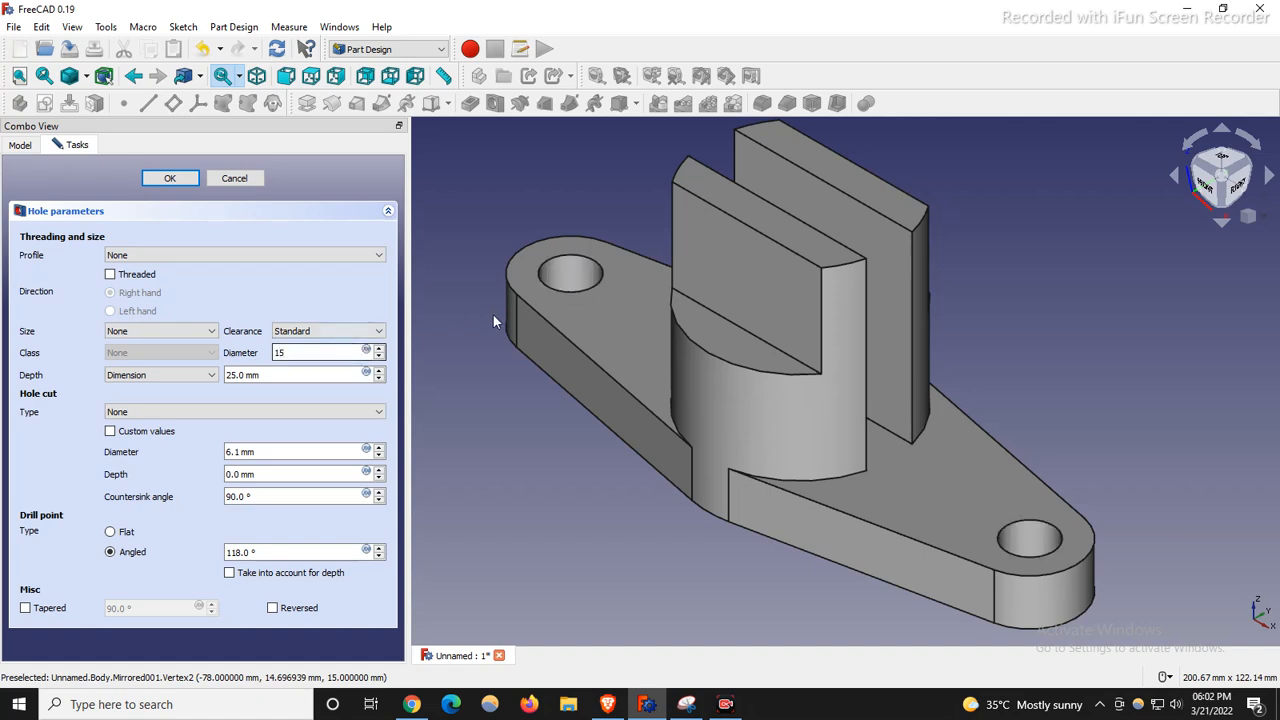
Set hole depth to Through all, keep holes unthreaded, and turn off custom cut values.
{"action": "left_click", "coordinate": [152, 375]}
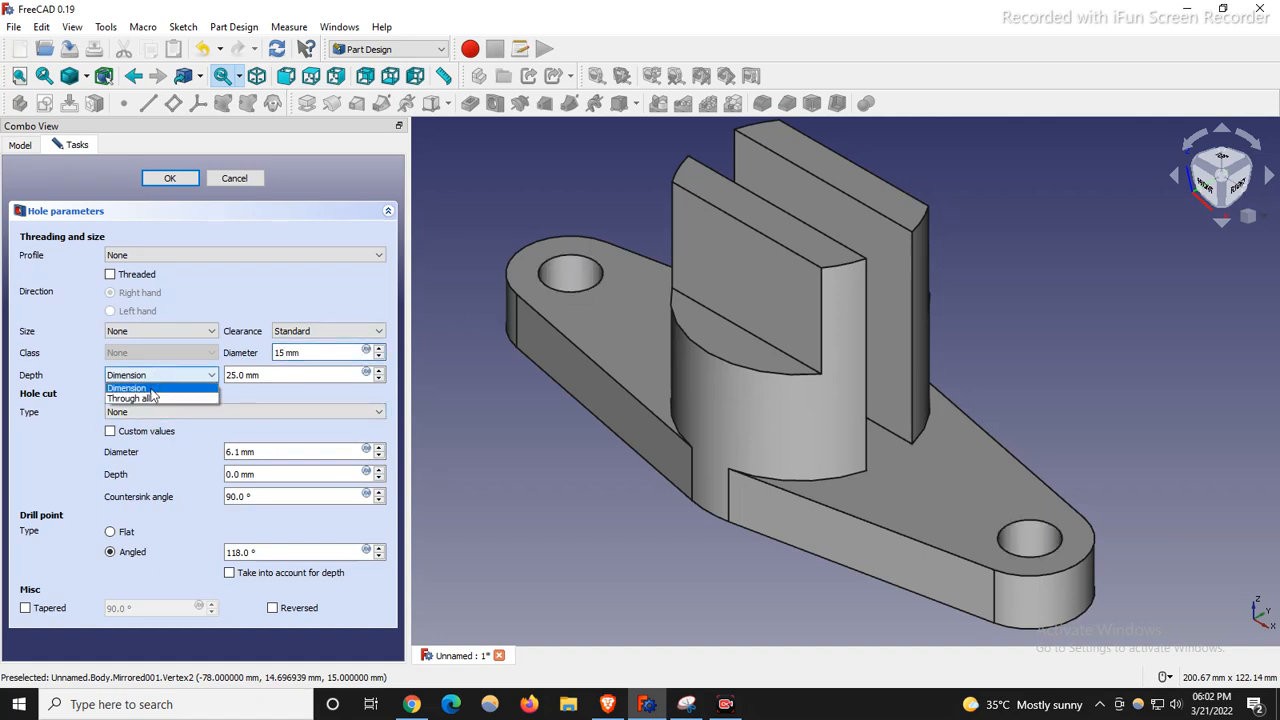
{"action": "left_click", "coordinate": [149, 396]}
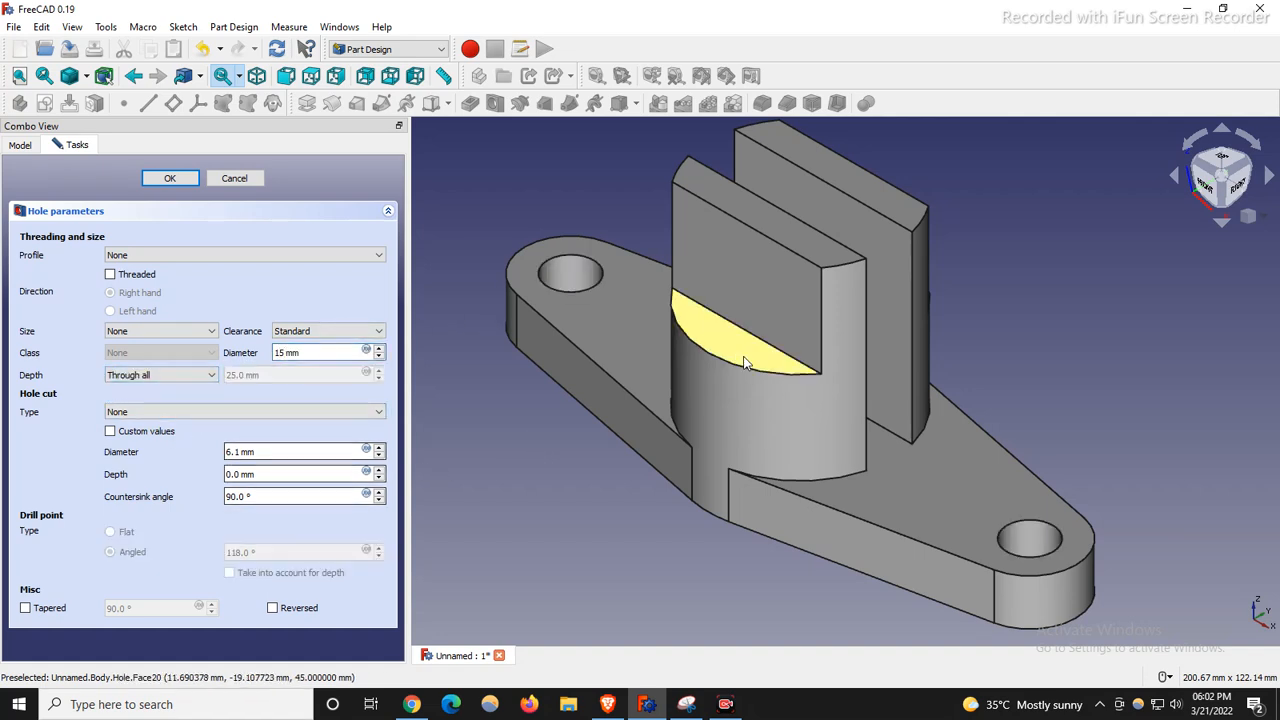
{"action": "left_click", "coordinate": [170, 257]}
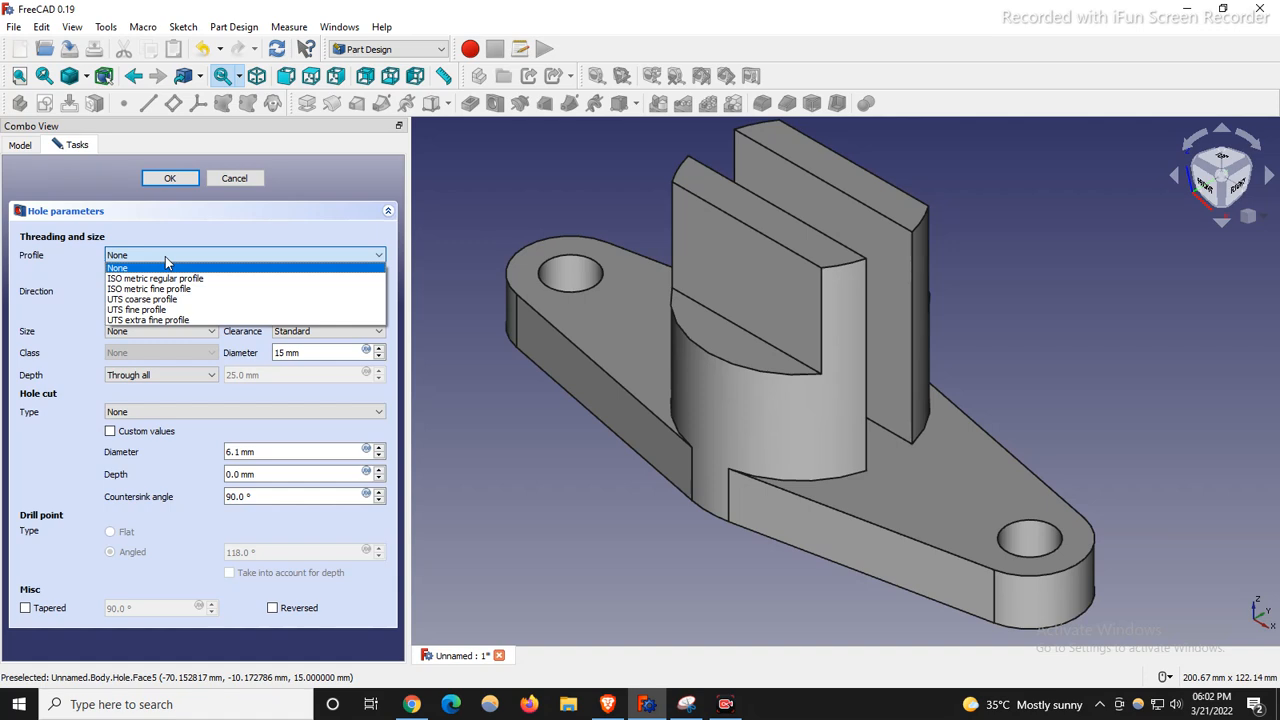
{"action": "left_click", "coordinate": [168, 267]}
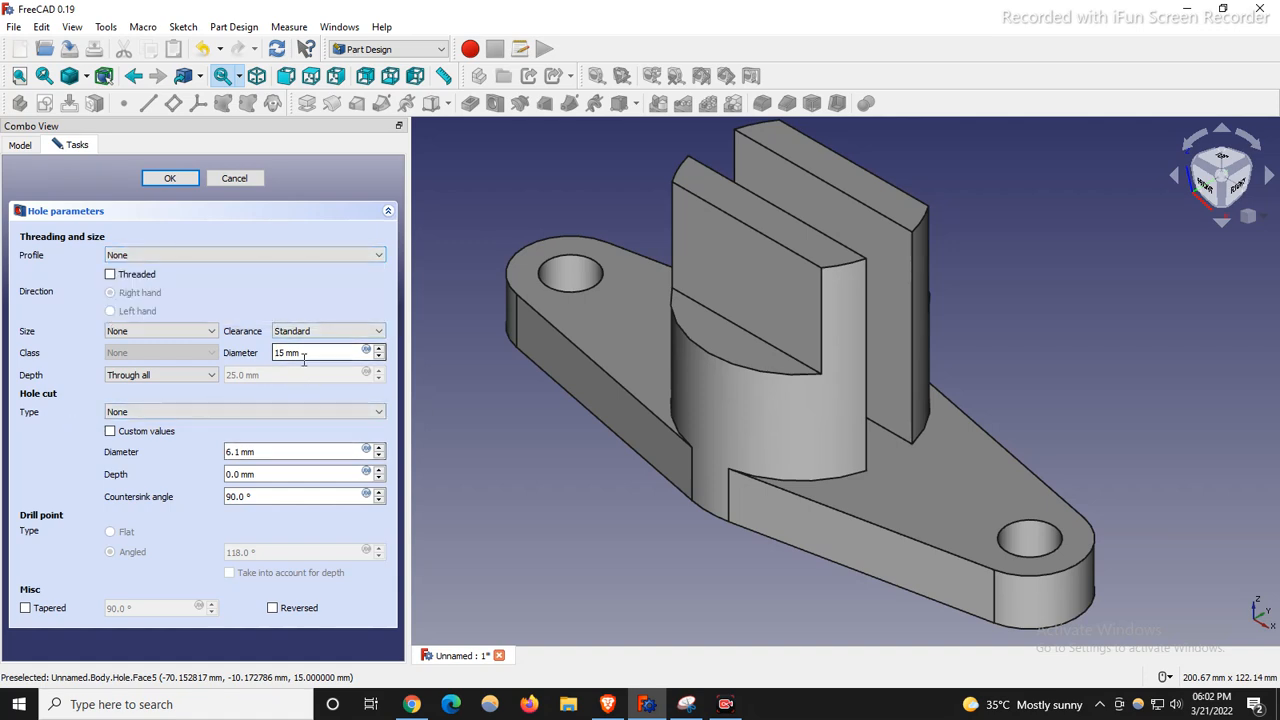
{"action": "left_click", "coordinate": [110, 434]}
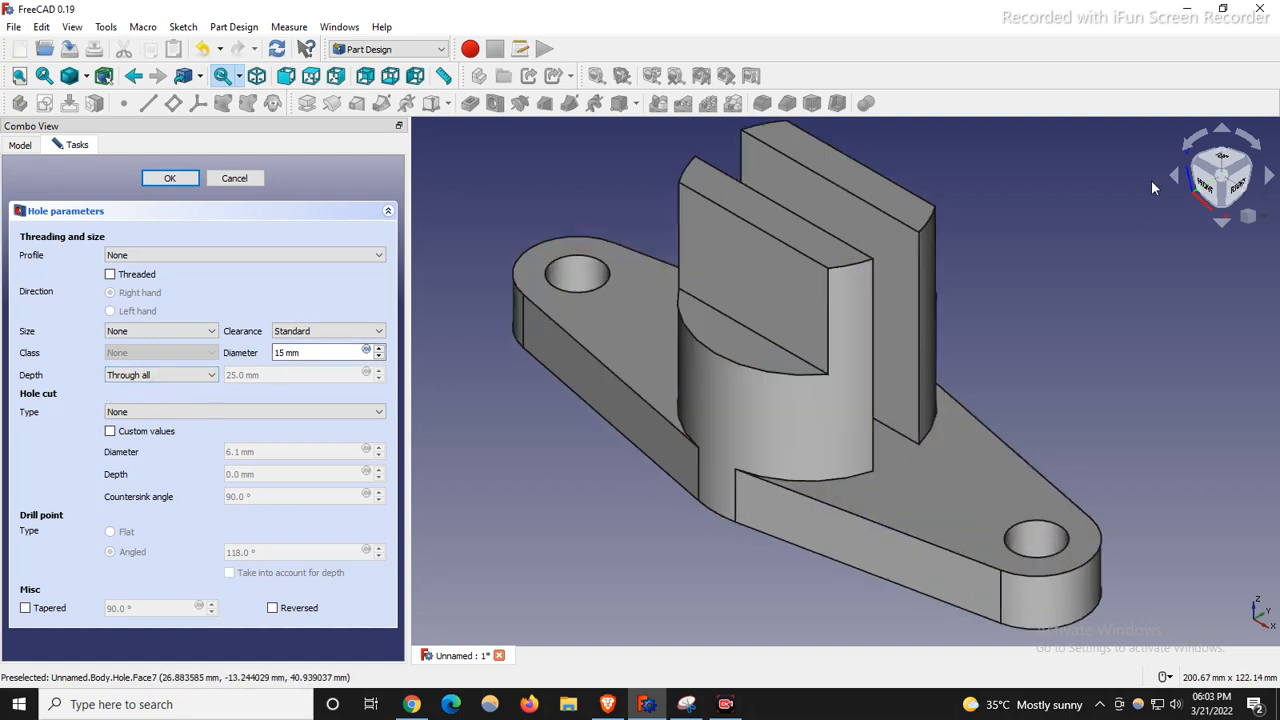
{"action": "left_click", "coordinate": [1221, 158]}
{"action": "scroll", "coordinate": [877, 463], "scroll_direction": "down", "scroll_amount": 5}
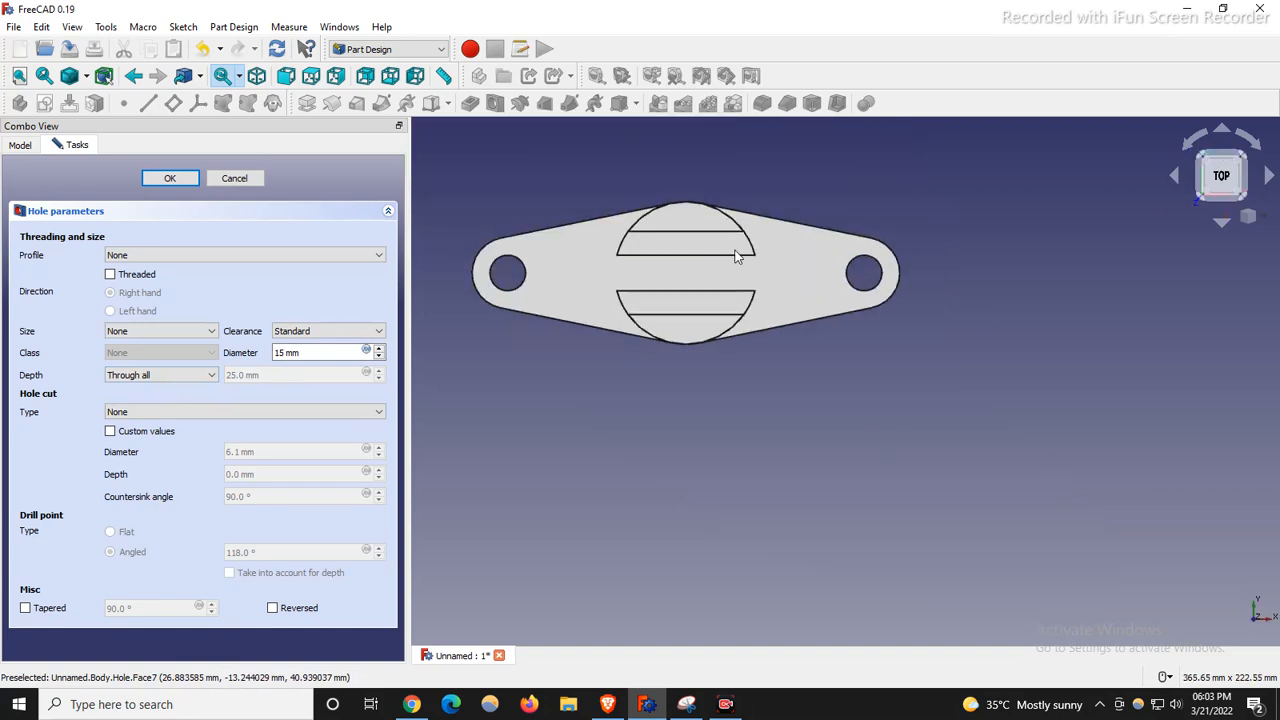
{"action": "scroll", "coordinate": [608, 249], "scroll_direction": "up", "scroll_amount": 3}
{"action": "scroll", "coordinate": [608, 249], "scroll_direction": "down", "scroll_amount": 1}
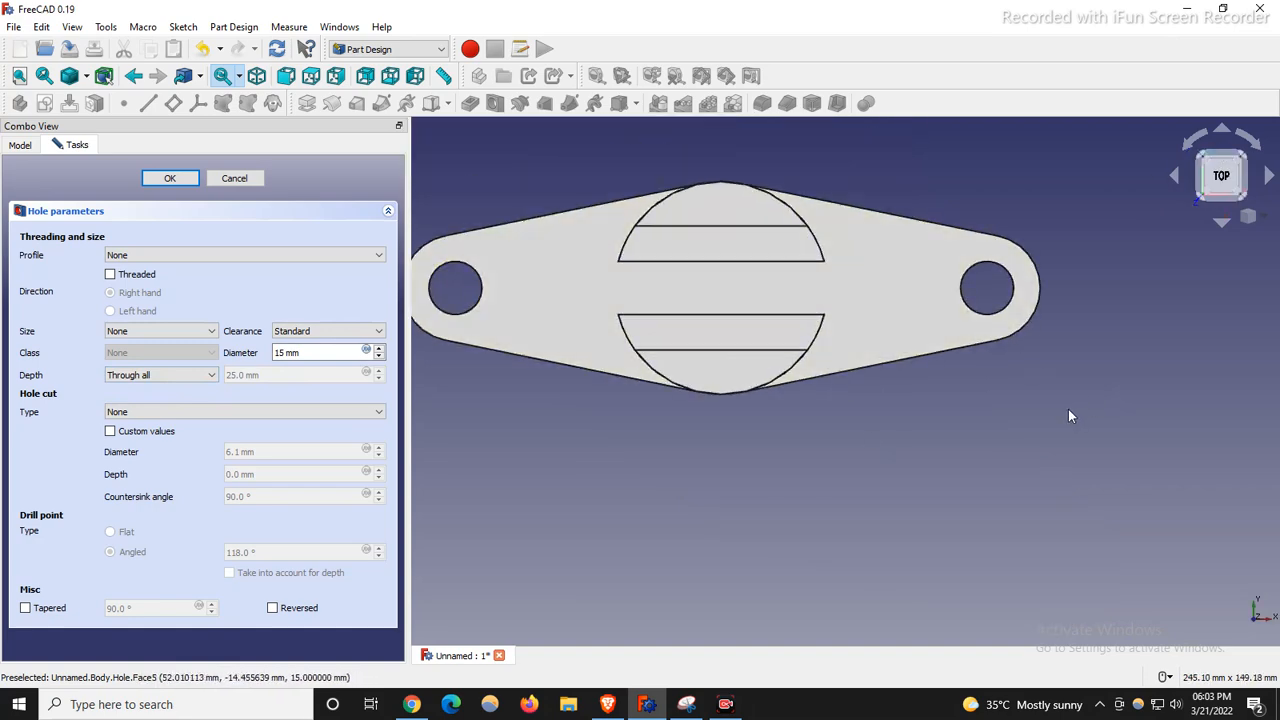
{"action": "key", "text": "0"}
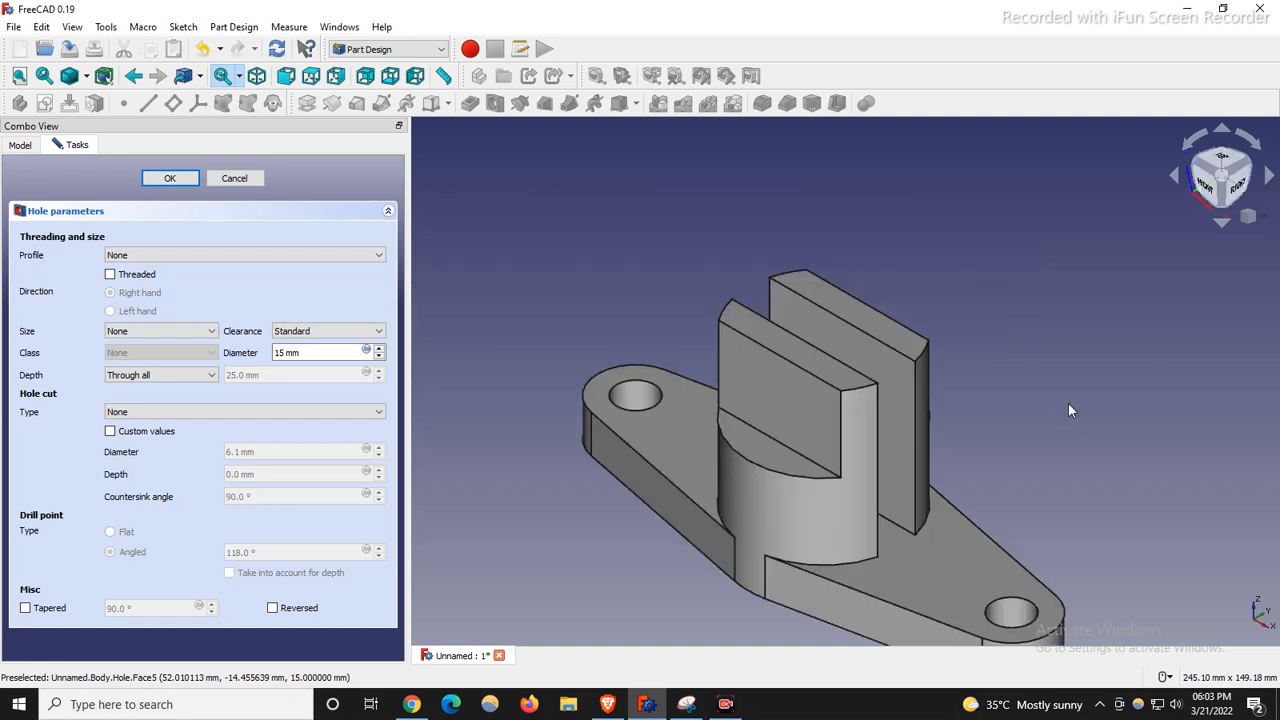
Confirm the Hole feature so both base-plate holes are cut.
{"action": "left_click", "coordinate": [166, 179]}
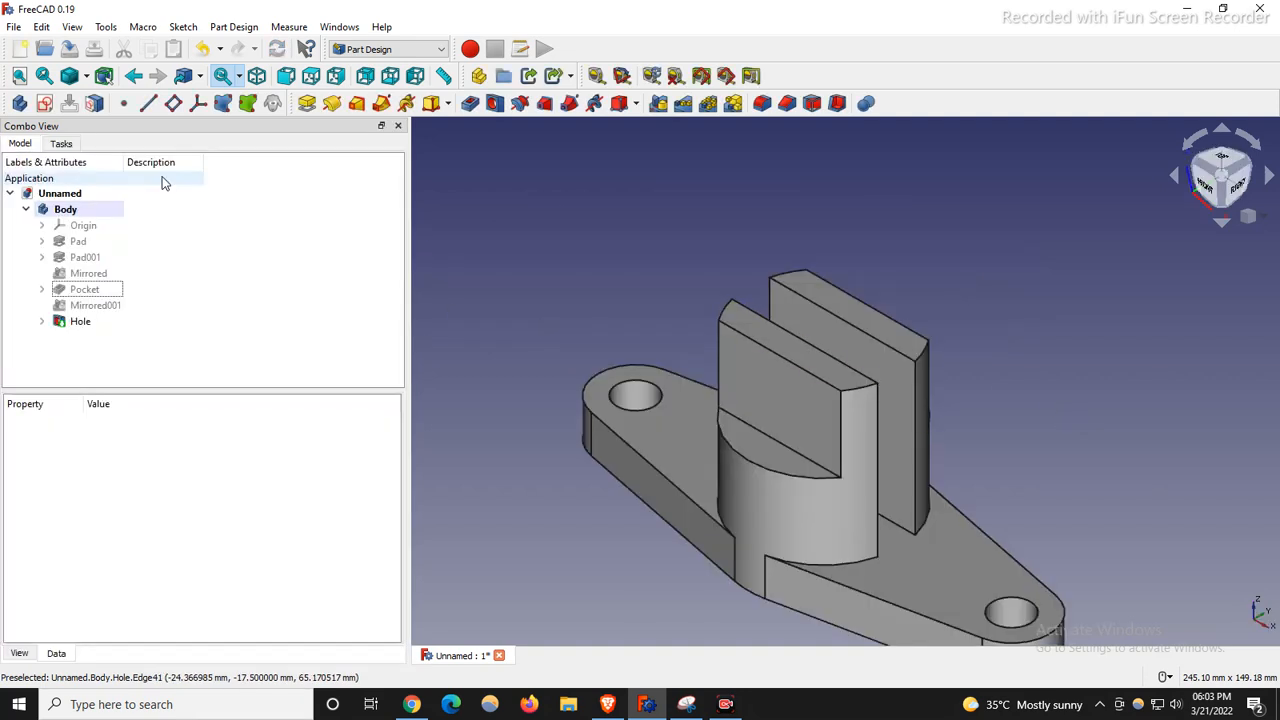
{"action": "scroll", "coordinate": [640, 234], "scroll_direction": "down", "scroll_amount": 2}
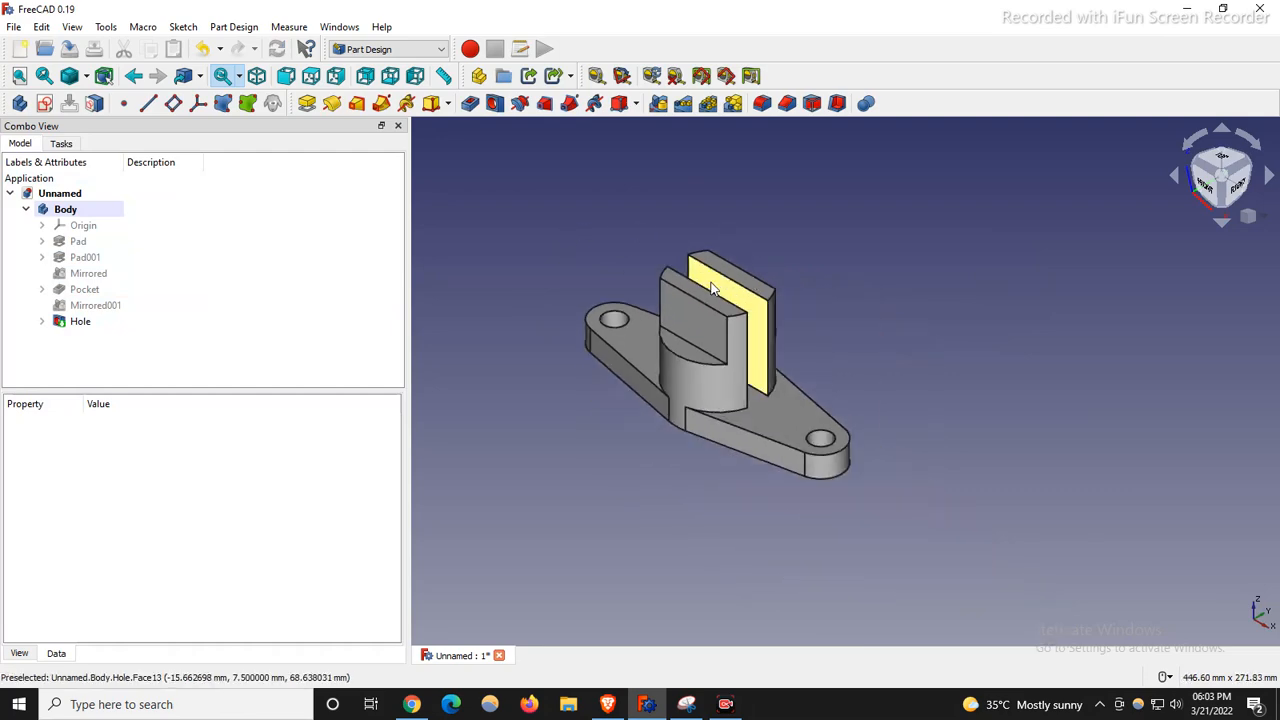
{"action": "scroll", "coordinate": [609, 275], "scroll_direction": "up", "scroll_amount": 2}
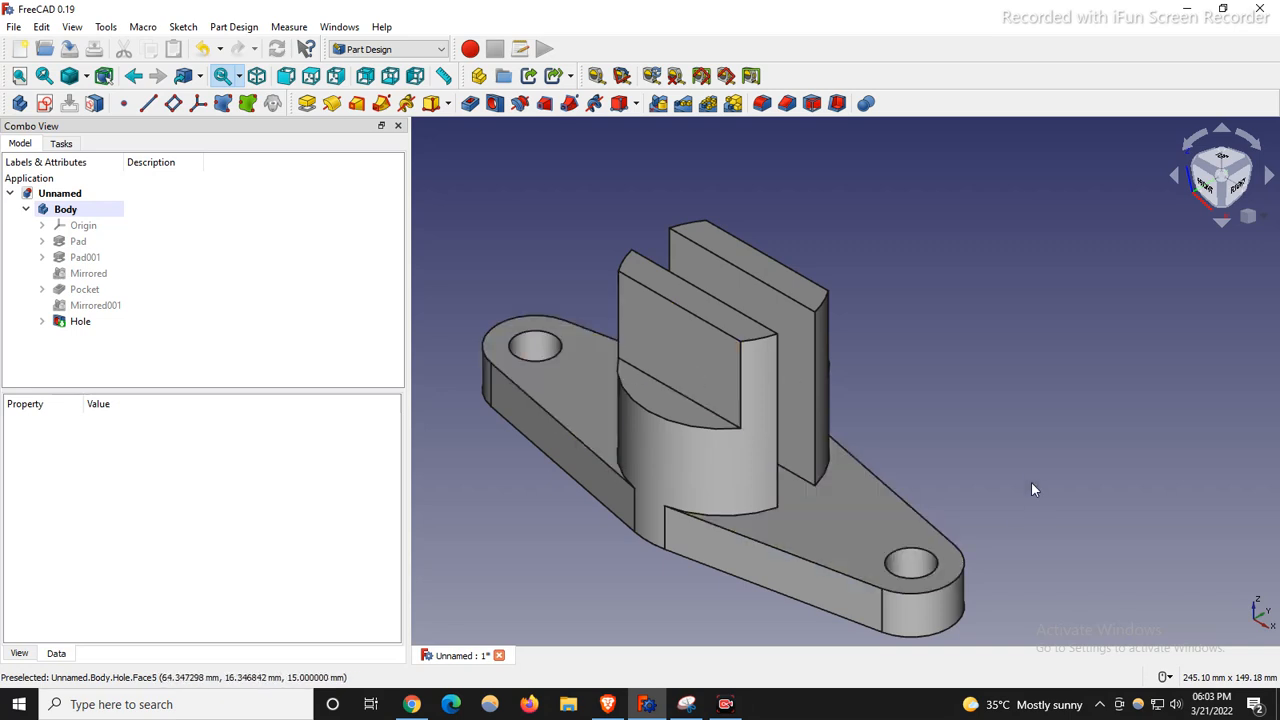
Clear the face selection and start a new sketch so the base-plane list appears.
{"action": "left_click", "coordinate": [654, 348]}
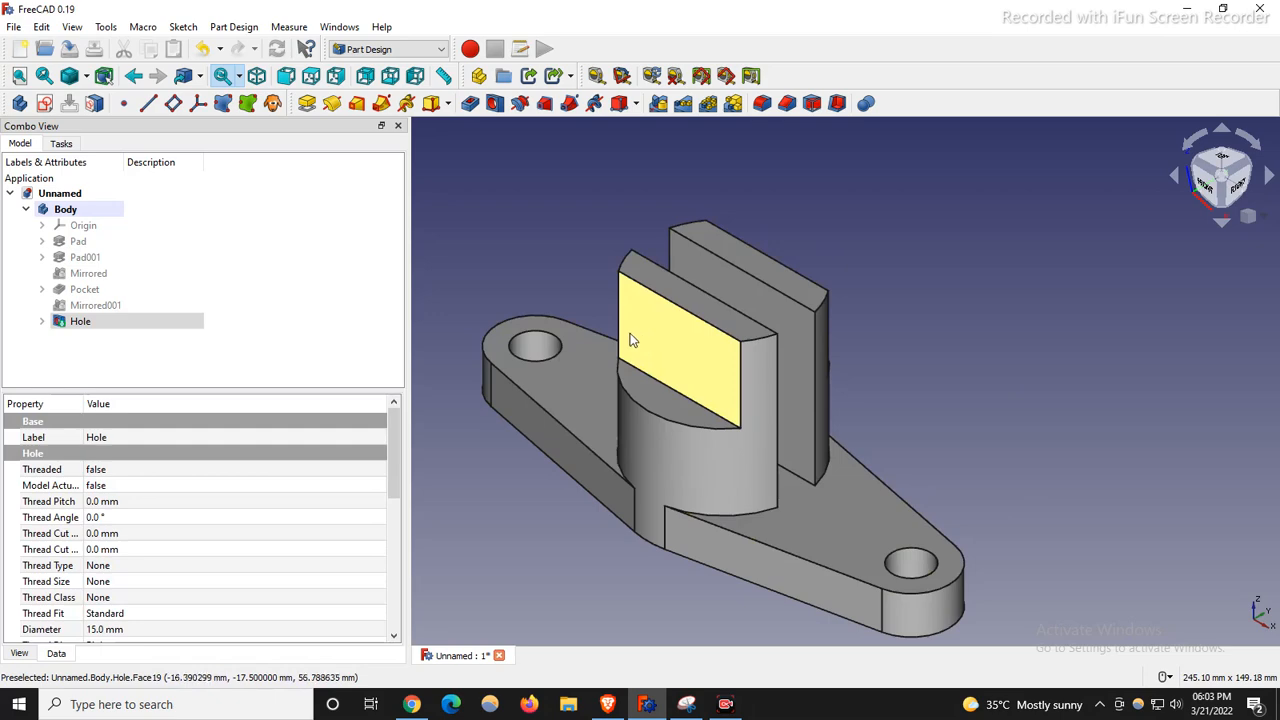
{"action": "double_click", "coordinate": [682, 366]}
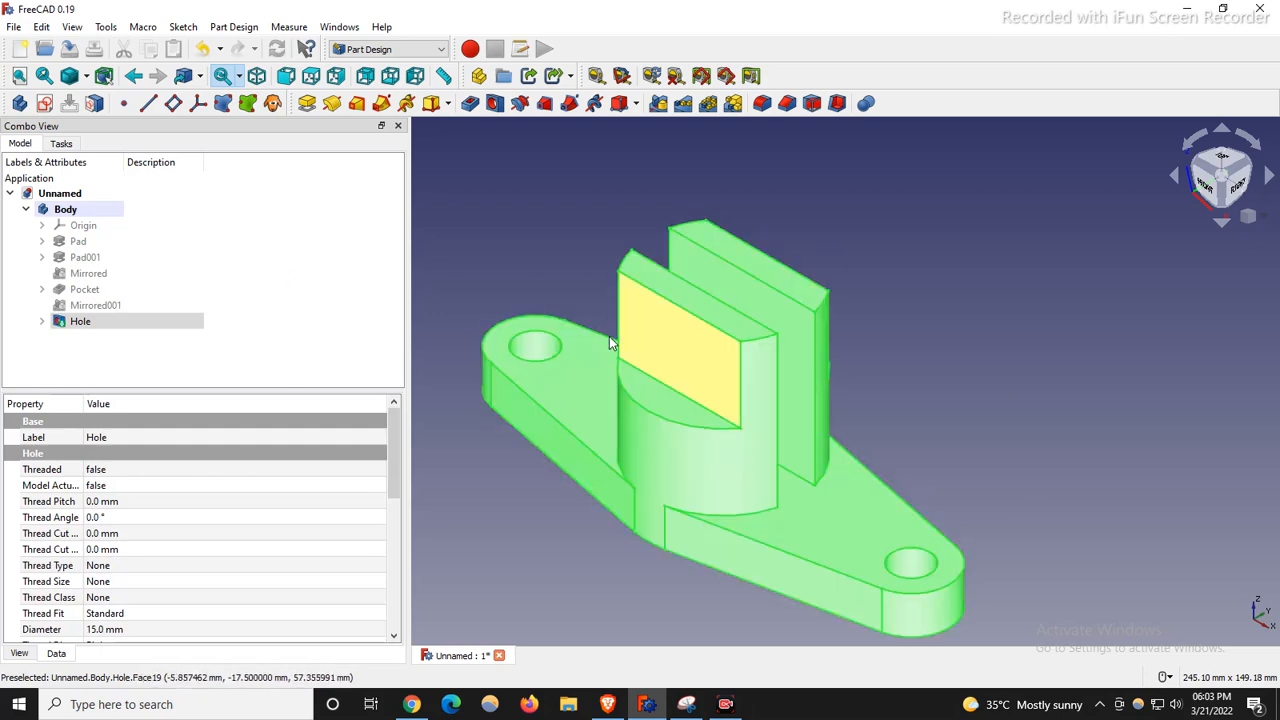
{"action": "left_click", "coordinate": [45, 104]}
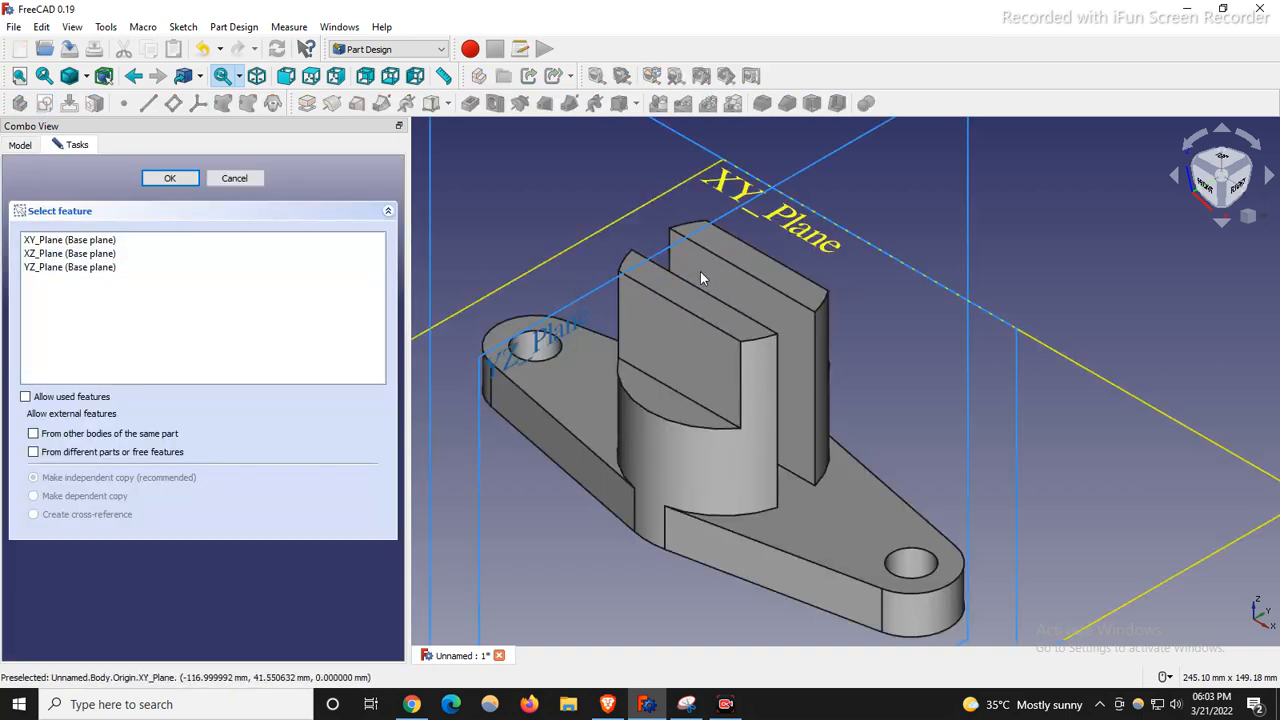
{"action": "left_click", "coordinate": [247, 183]}
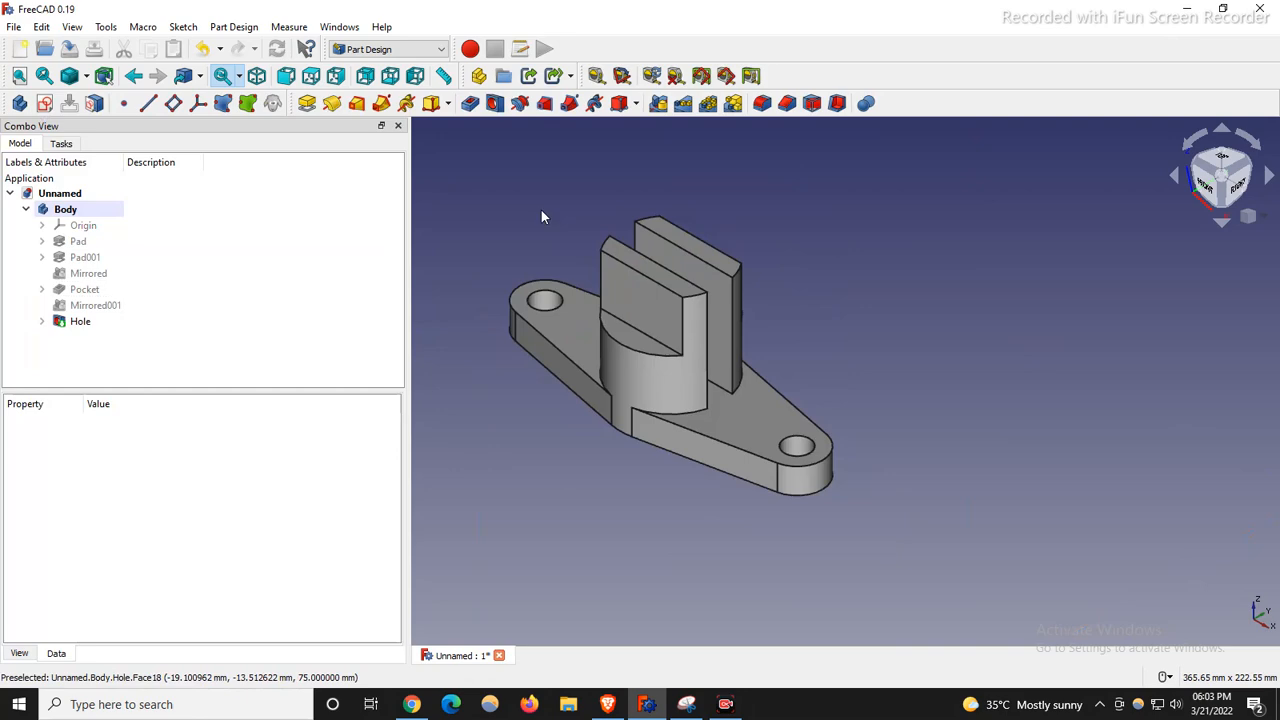
{"action": "left_click", "coordinate": [637, 309]}
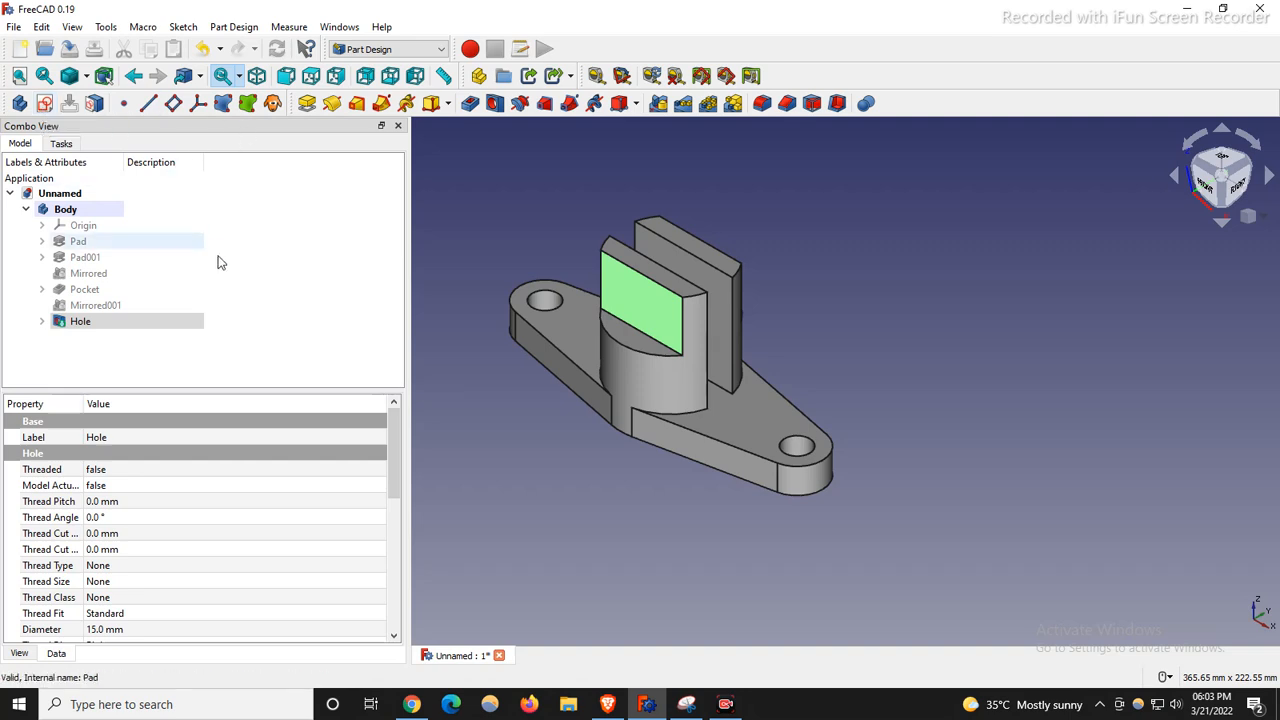
{"action": "left_click", "coordinate": [945, 220]}
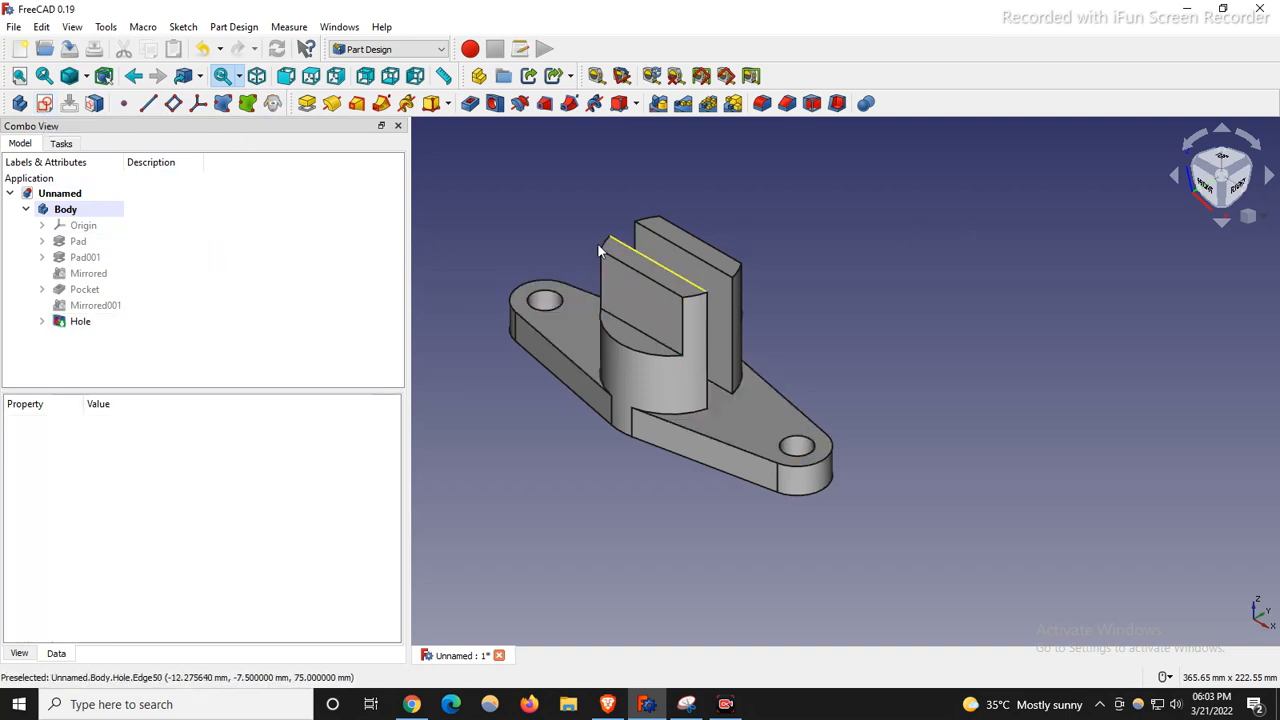
{"action": "left_click", "coordinate": [44, 104]}
{"action": "scroll", "coordinate": [585, 269], "scroll_direction": "down", "scroll_amount": 2}
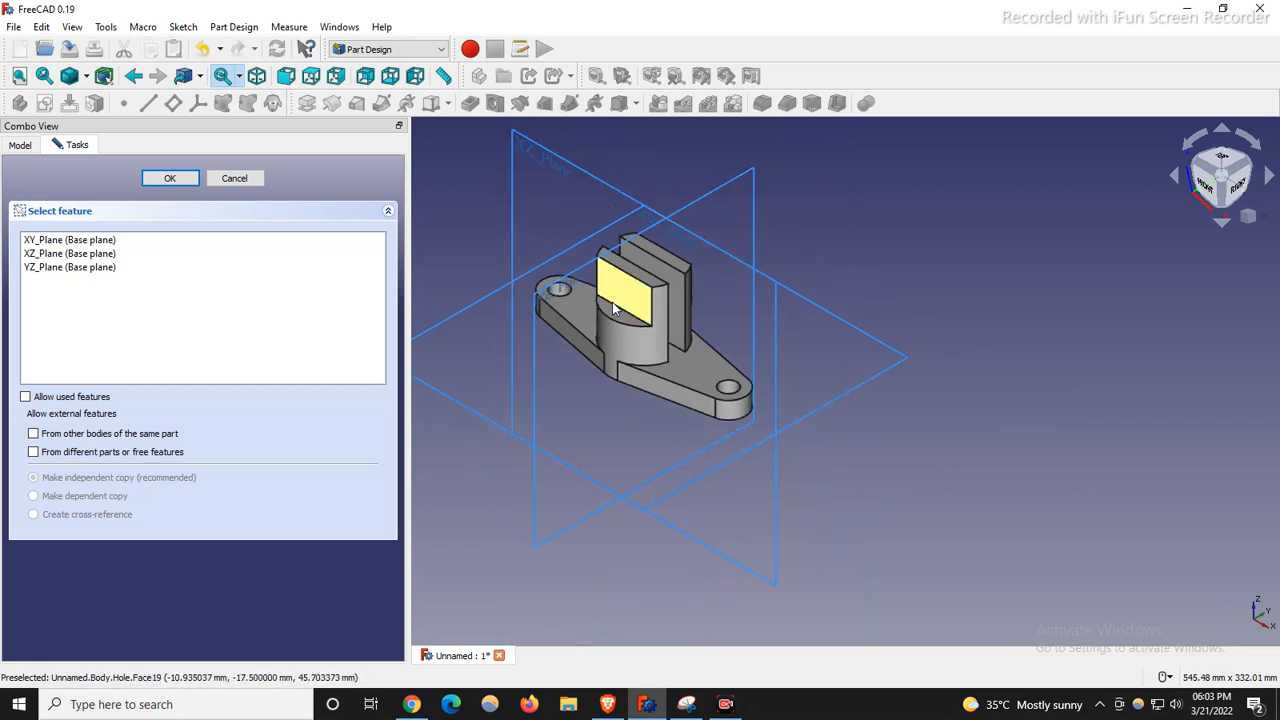
Sketch on the XZ plane and draw a circle centred on the vertical axis above the boss.
{"action": "left_click", "coordinate": [549, 155]}
{"action": "left_click", "coordinate": [172, 179]}
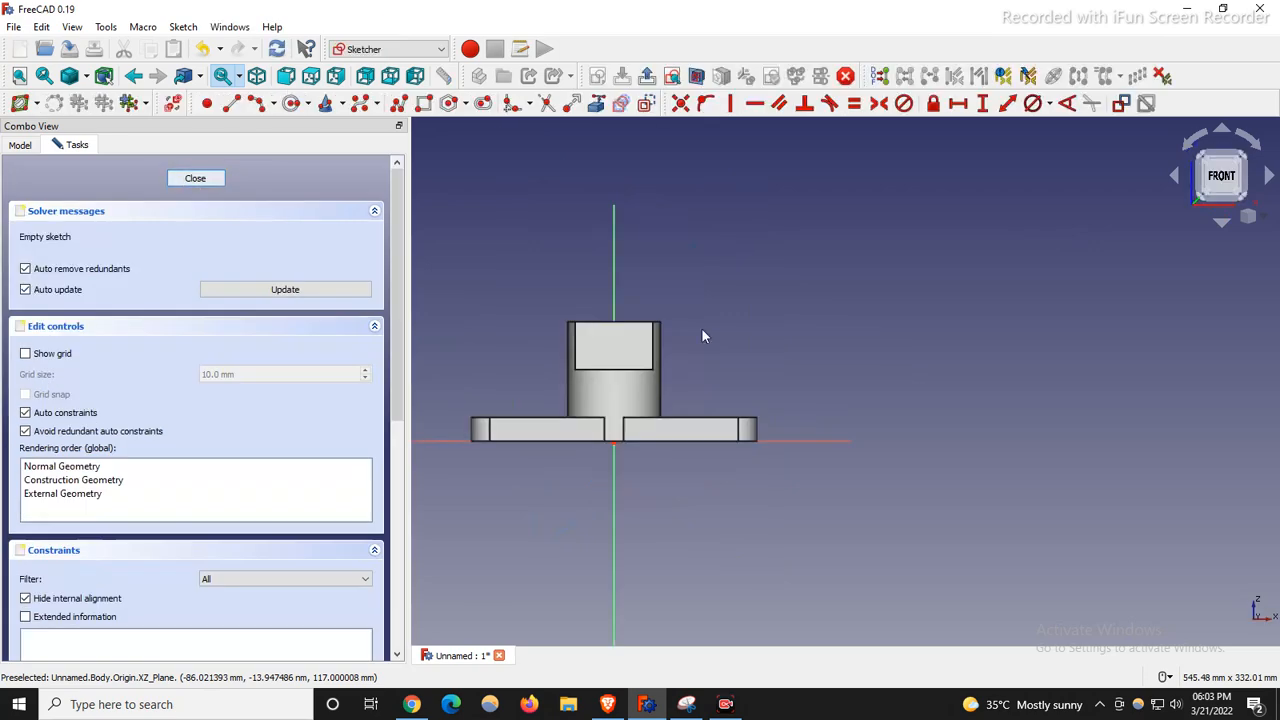
{"action": "scroll", "coordinate": [592, 333], "scroll_direction": "up", "scroll_amount": 3}
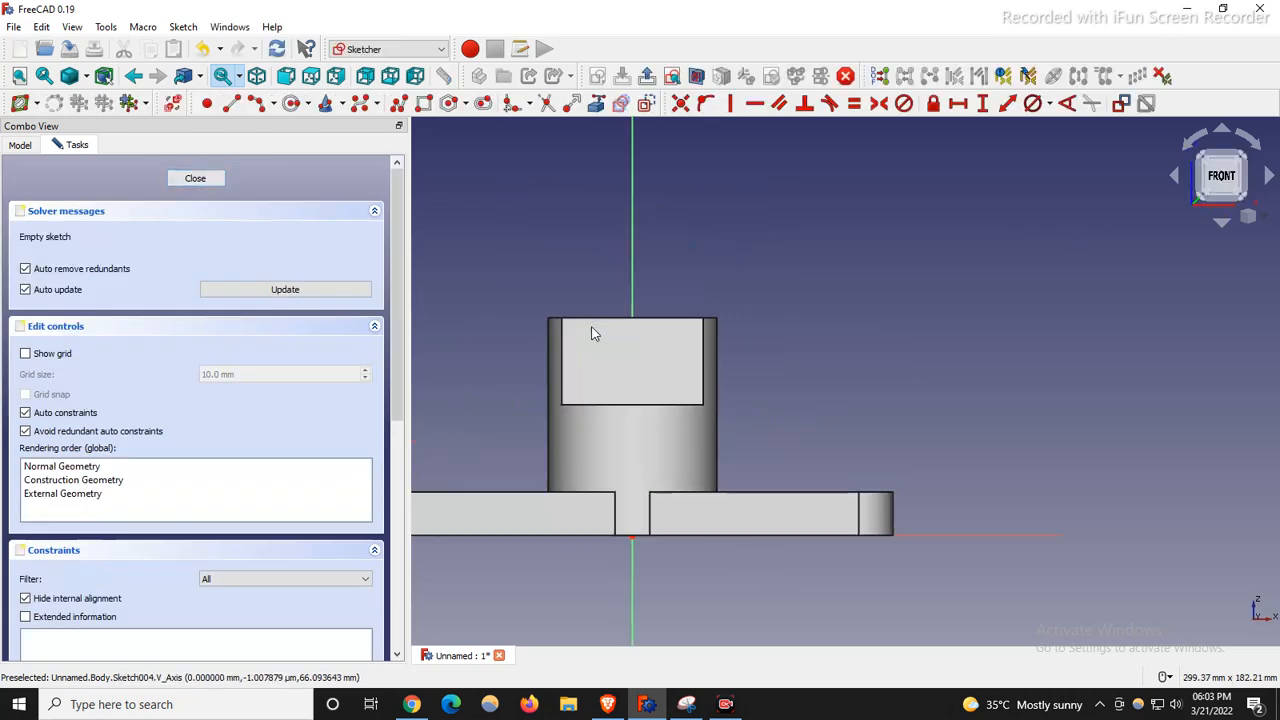
{"action": "left_click", "coordinate": [289, 103]}
{"action": "left_click", "coordinate": [632, 280]}
{"action": "left_click", "coordinate": [650, 242]}
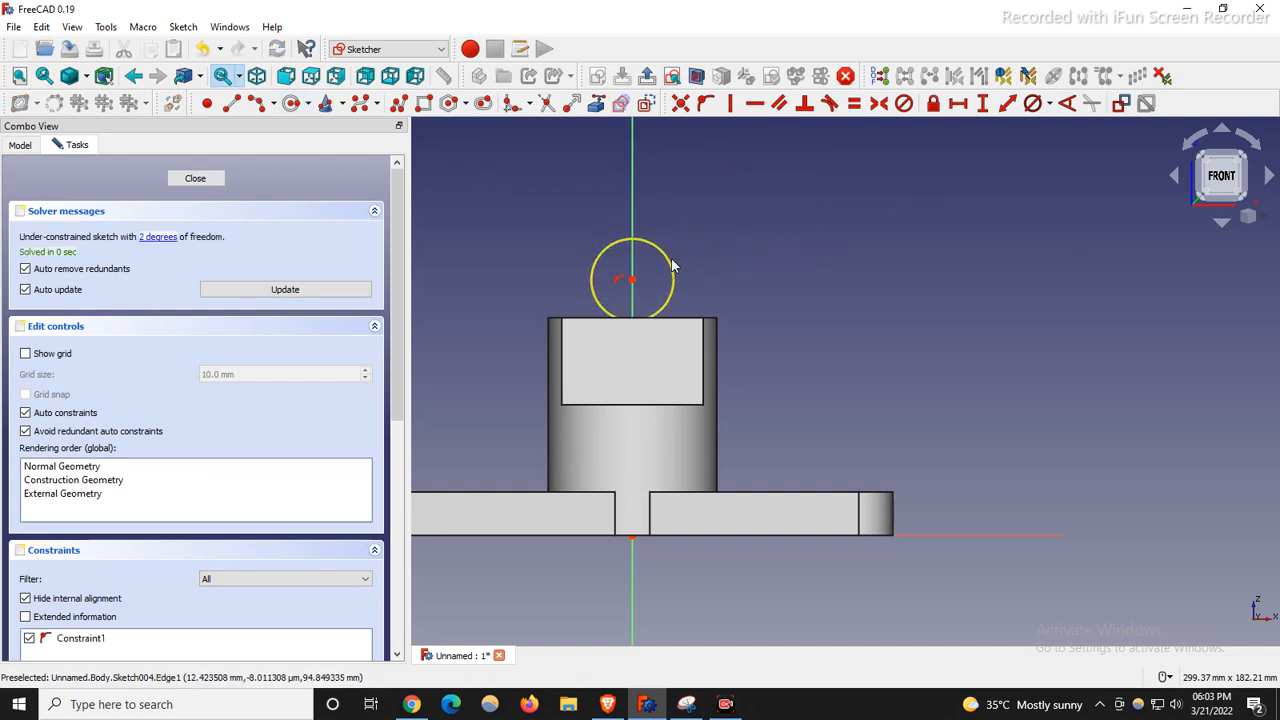
Constrain the circle to 12 mm diameter, switch to isometric view and leave the sketch.
{"action": "left_click", "coordinate": [671, 271]}
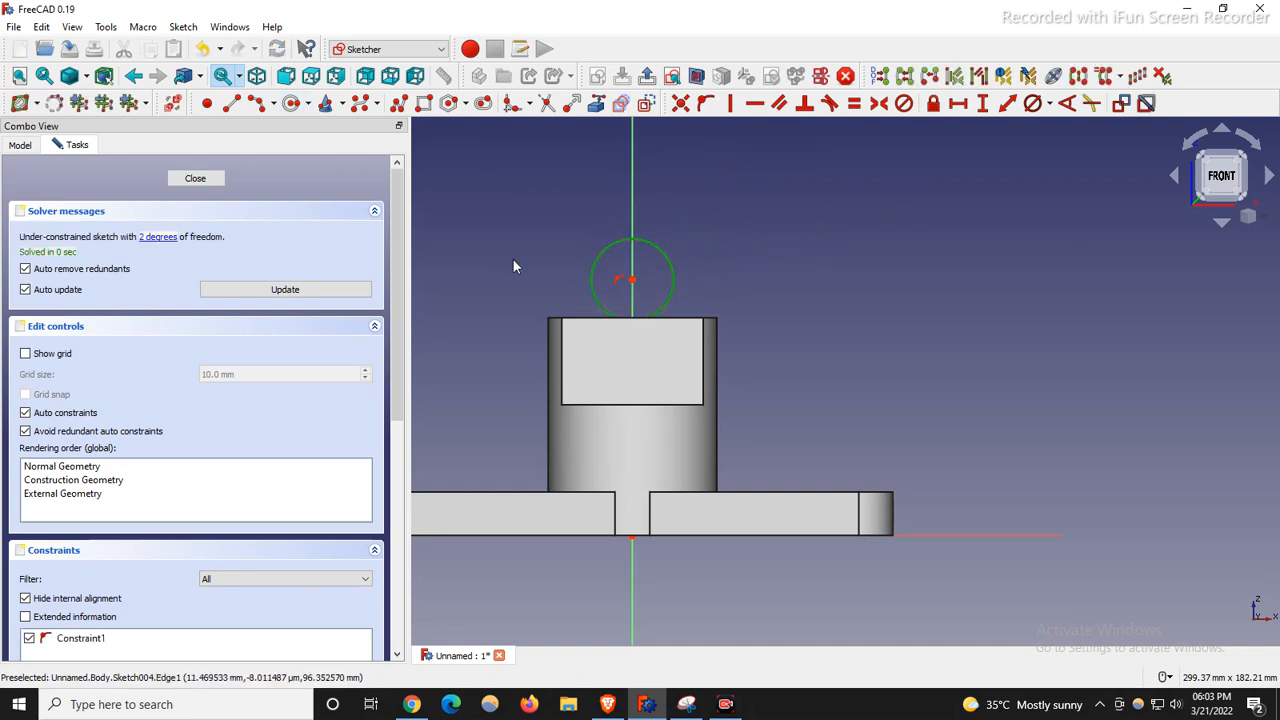
{"action": "left_click", "coordinate": [1051, 106]}
{"action": "left_click", "coordinate": [1057, 145]}
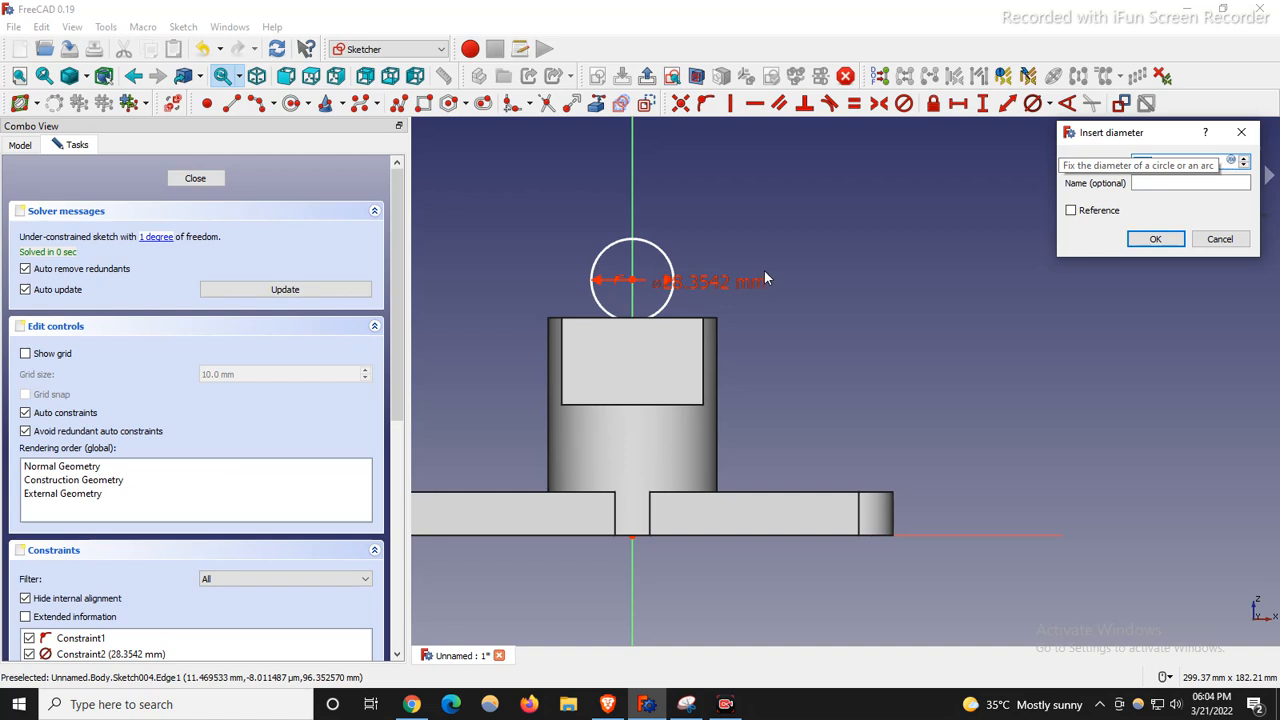
{"action": "type", "text": "12"}
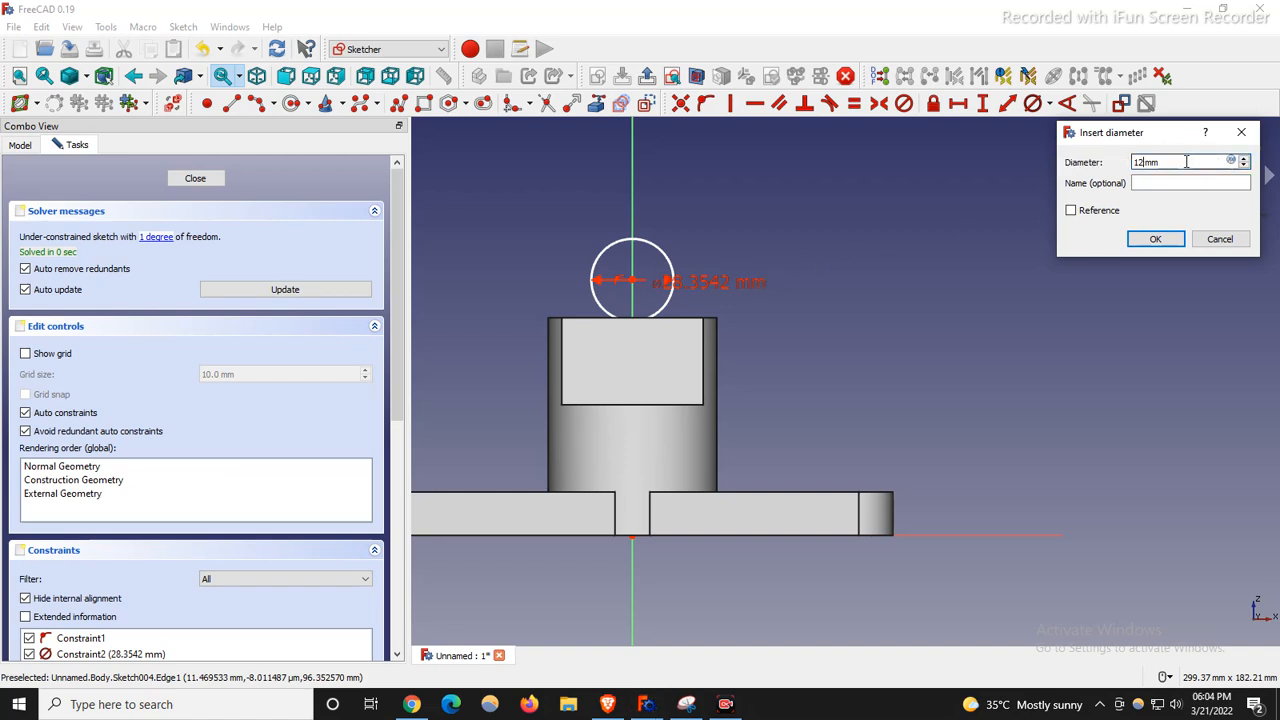
{"action": "left_click", "coordinate": [1152, 239]}
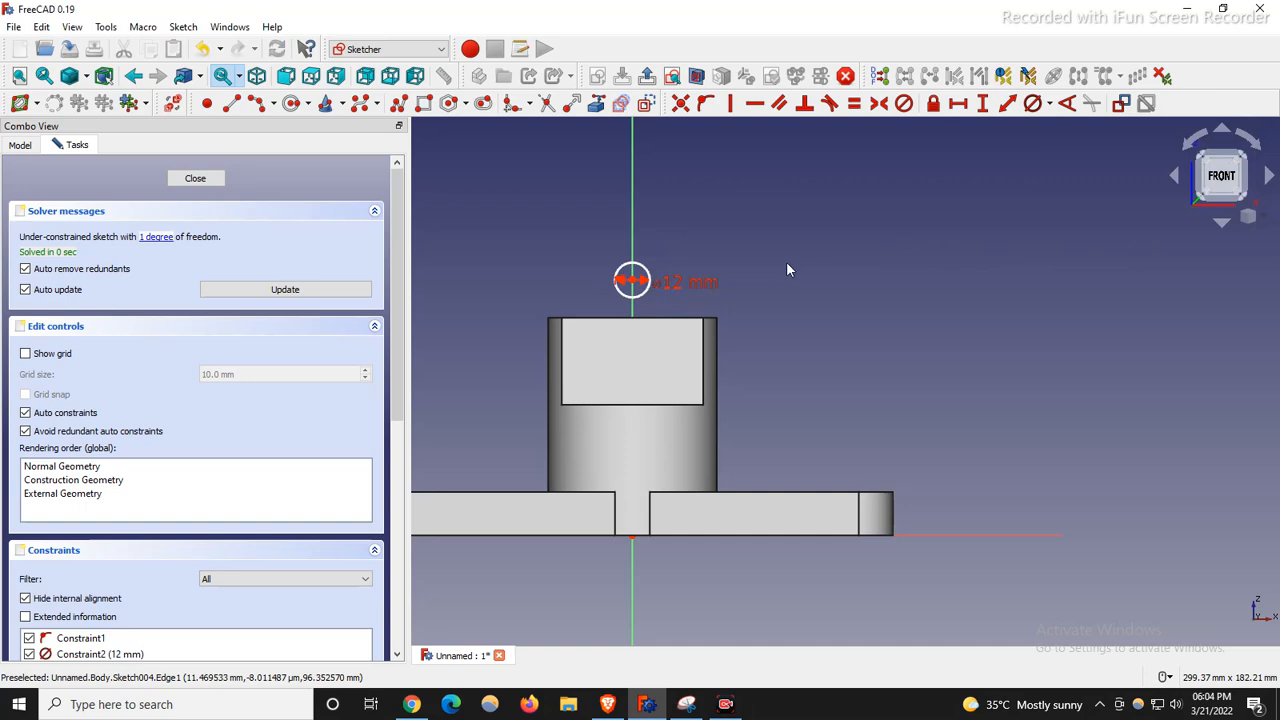
{"action": "left_click", "coordinate": [686, 704]}
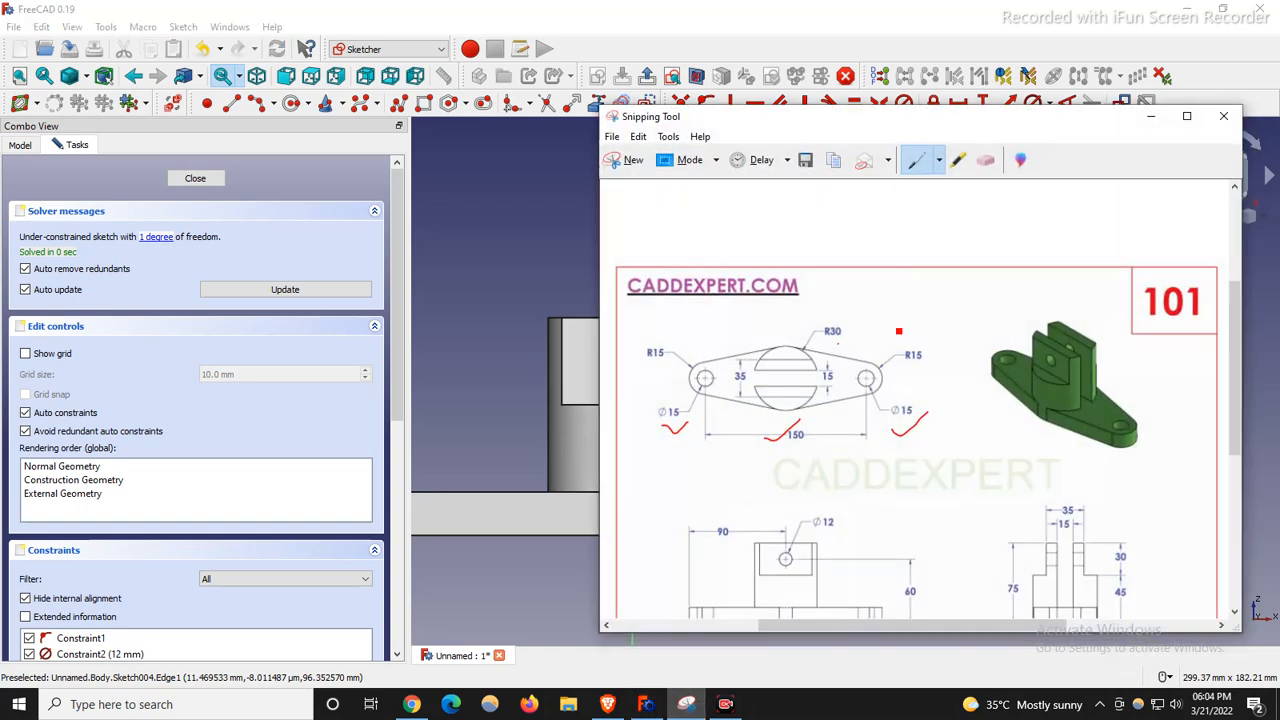
{"action": "left_click", "coordinate": [1150, 116]}
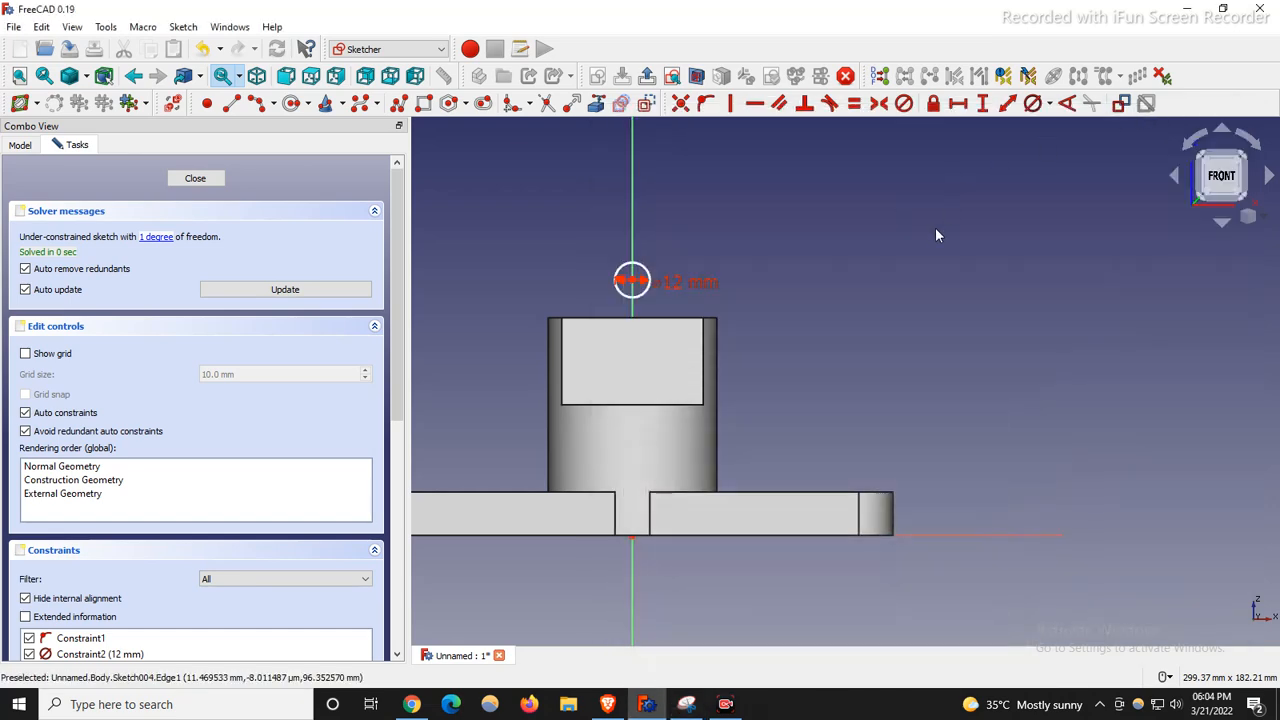
{"action": "key", "text": "0"}
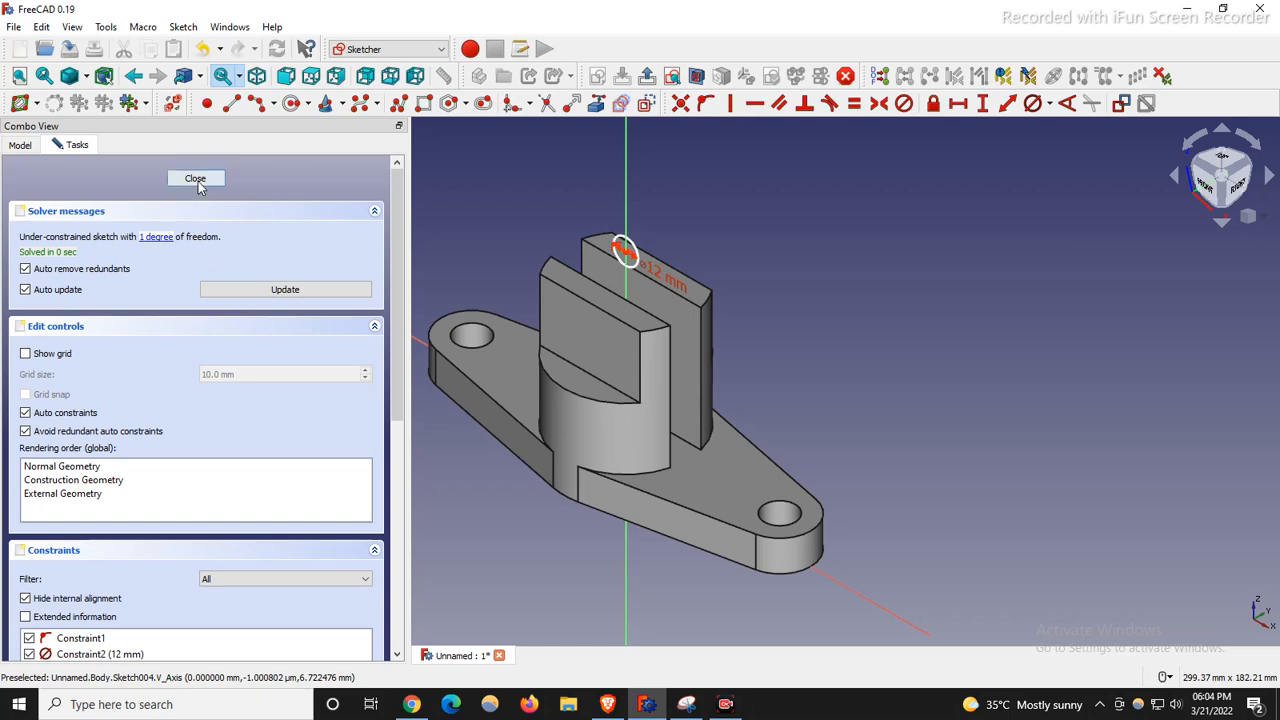
{"action": "key", "text": "Escape"}
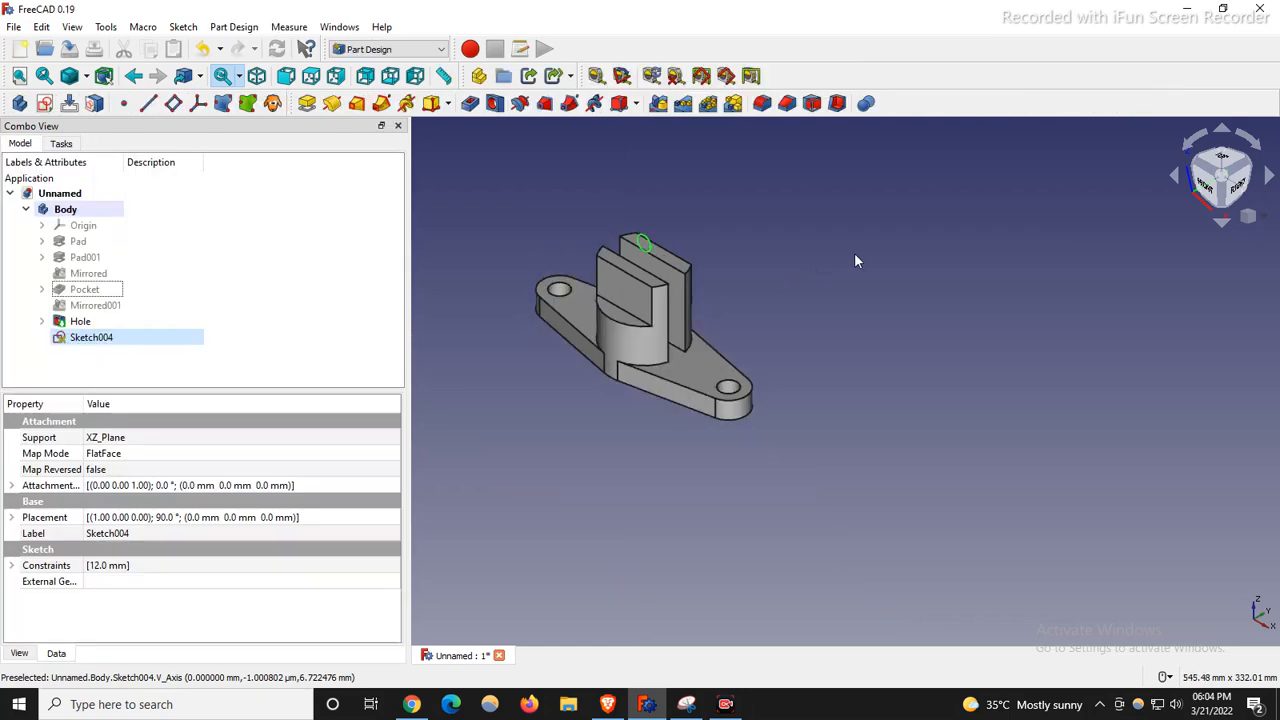
In Sketch004, fix the circle centre 60 mm above the base, close it and reselect Sketch004.
{"action": "double_click", "coordinate": [100, 340]}
{"action": "left_click_drag", "start_coordinate": [408, 370], "coordinate": [185, 353]}
{"action": "scroll", "coordinate": [405, 430], "scroll_direction": "up", "scroll_amount": 2}
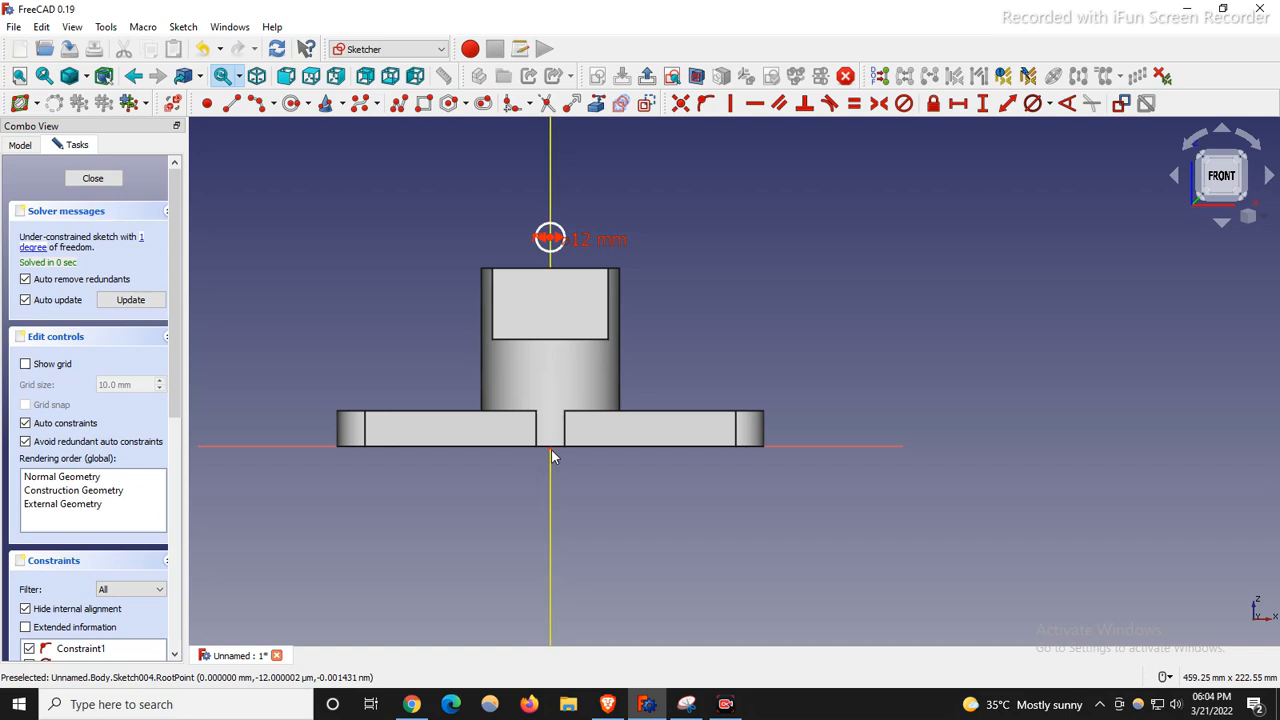
{"action": "left_click", "coordinate": [549, 243]}
{"action": "left_click", "coordinate": [983, 103]}
{"action": "type", "text": "60mm"}
{"action": "key", "text": "Return"}
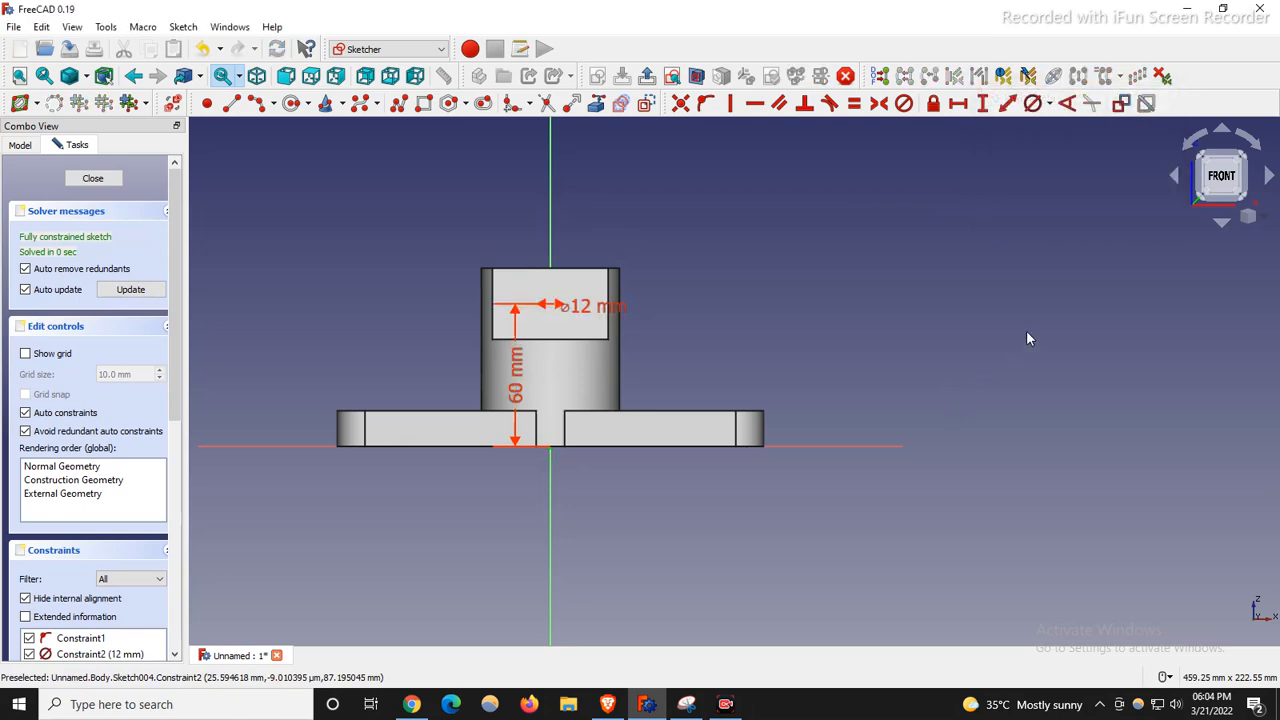
{"action": "left_click", "coordinate": [97, 180]}
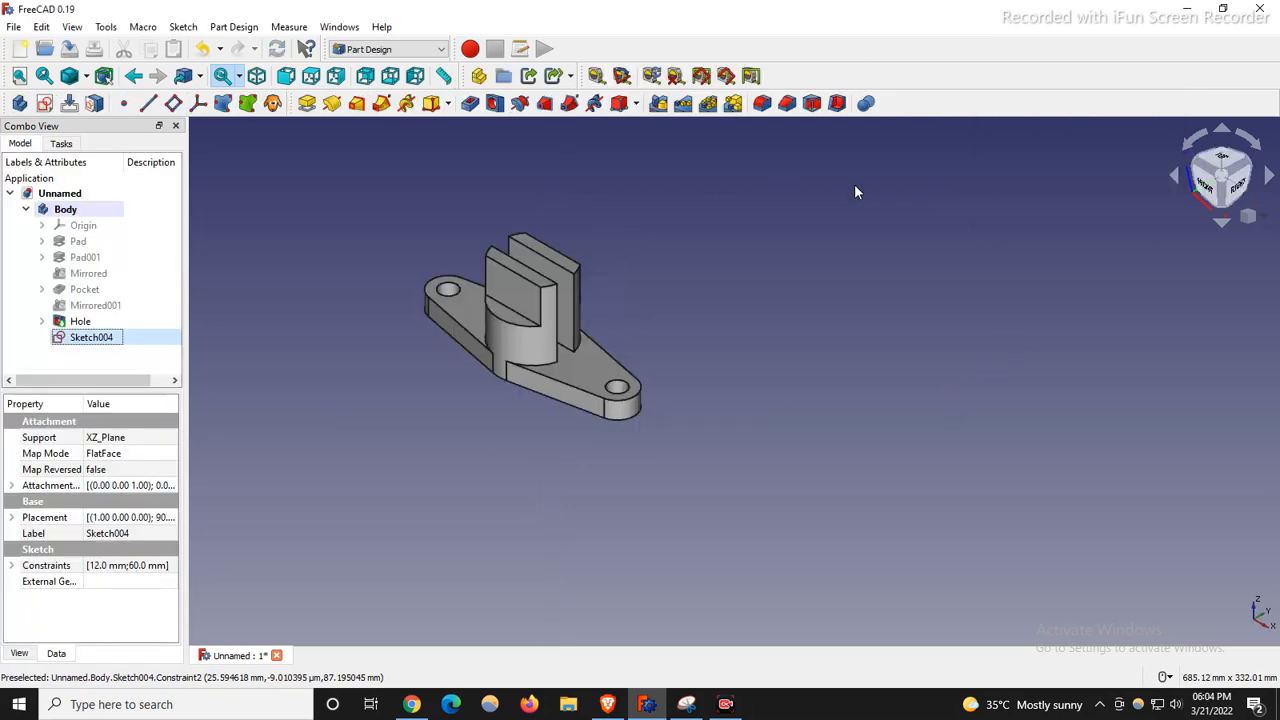
{"action": "left_click", "coordinate": [106, 340]}
{"action": "left_click", "coordinate": [496, 203]}
Create a Hole from Sketch004 with 12 mm diameter and Through all depth, orbiting to check it.
{"action": "left_click", "coordinate": [492, 104]}
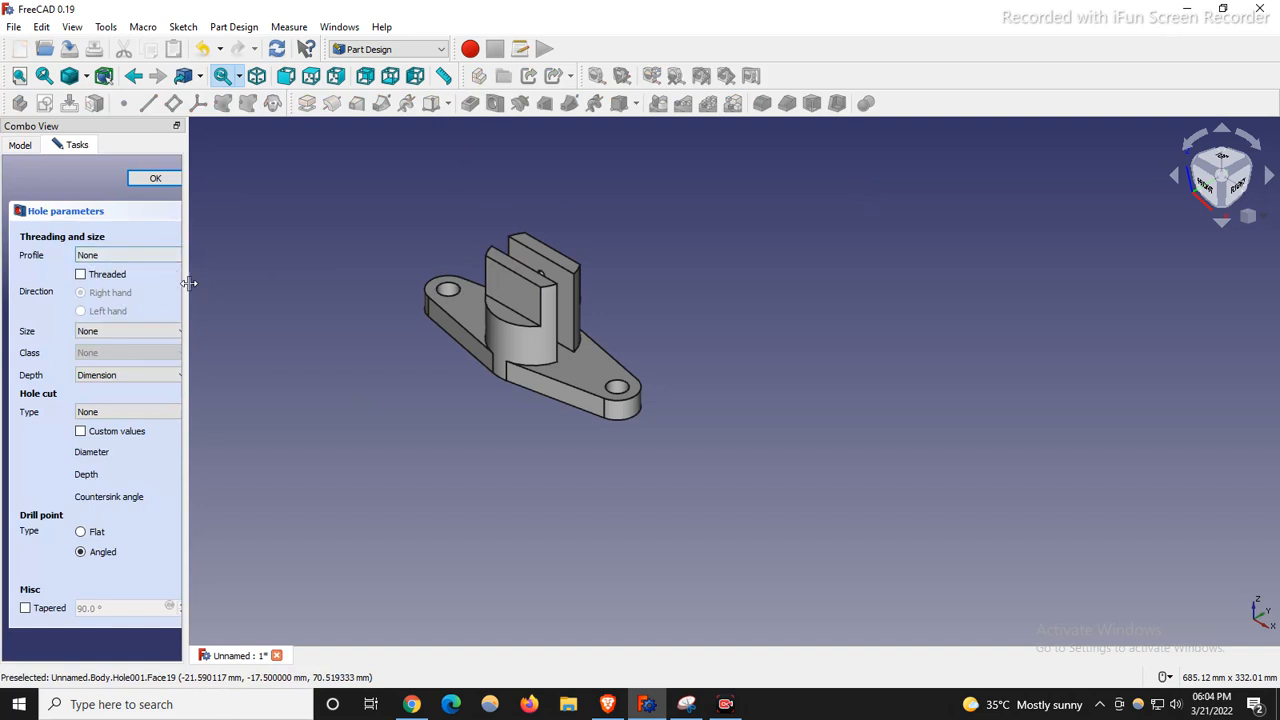
{"action": "left_click_drag", "start_coordinate": [187, 297], "coordinate": [462, 300]}
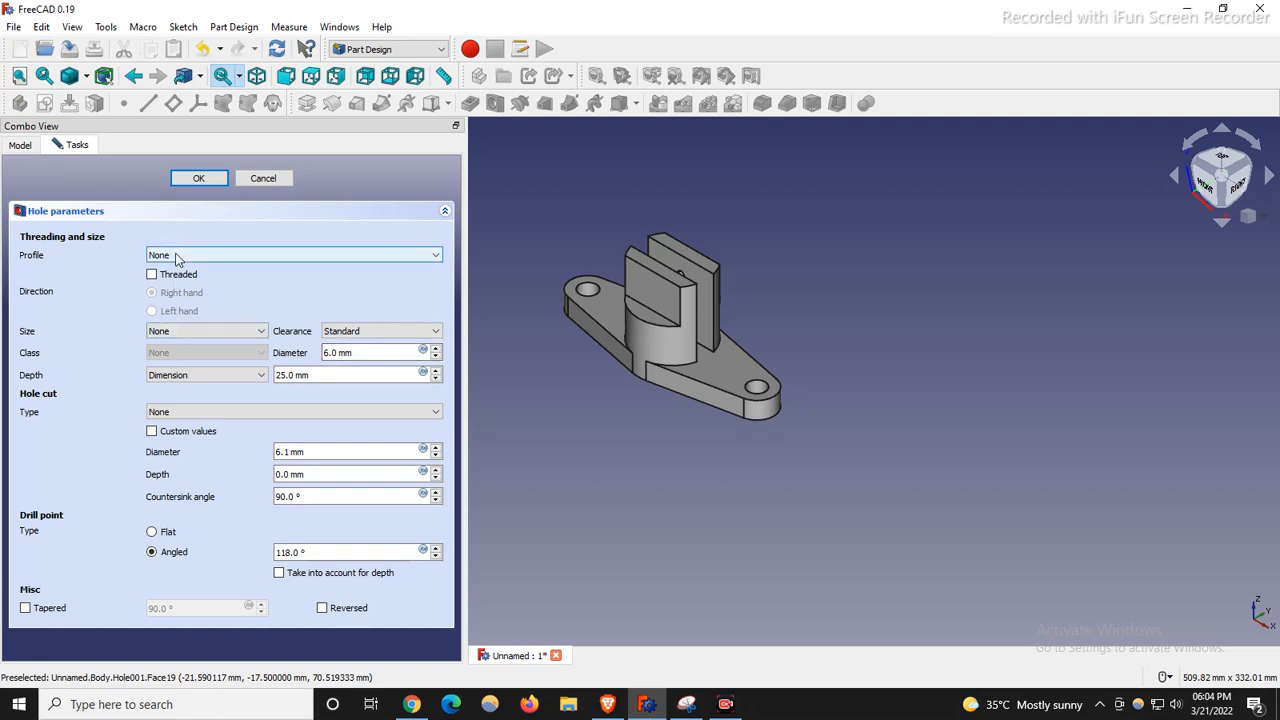
{"action": "triple_click", "coordinate": [355, 353]}
{"action": "type", "text": "12"}
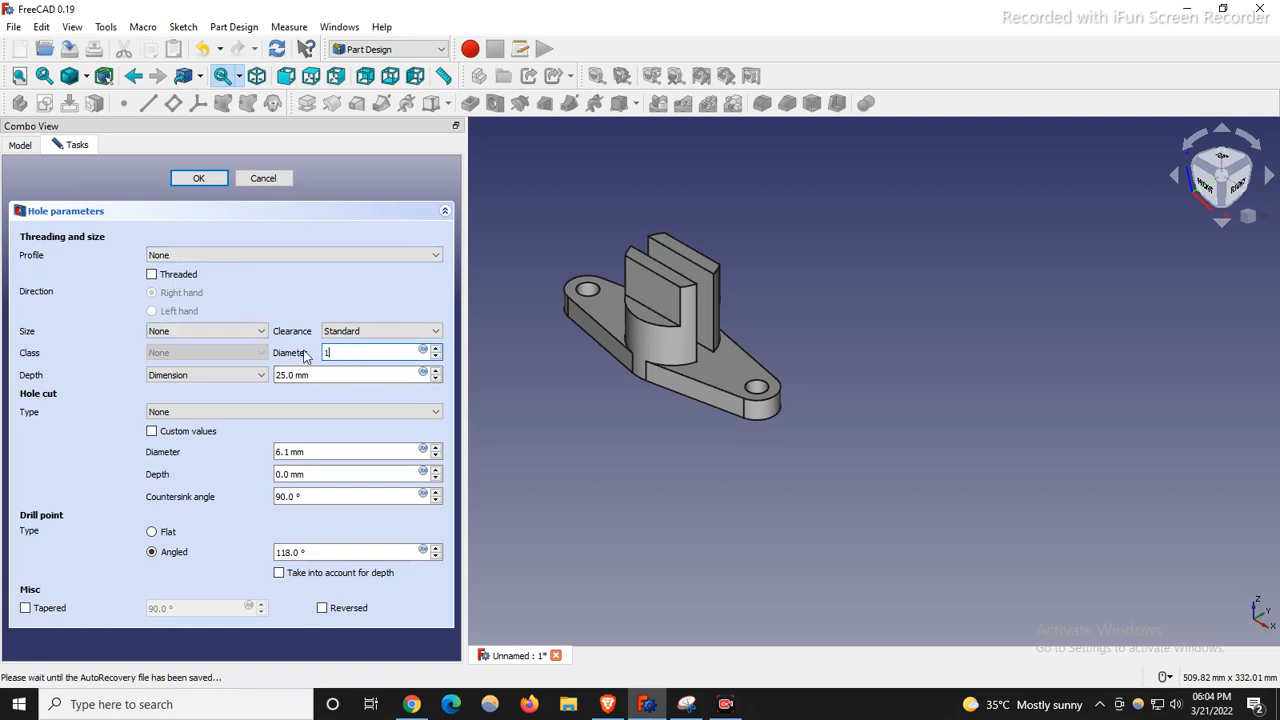
{"action": "left_click", "coordinate": [221, 376]}
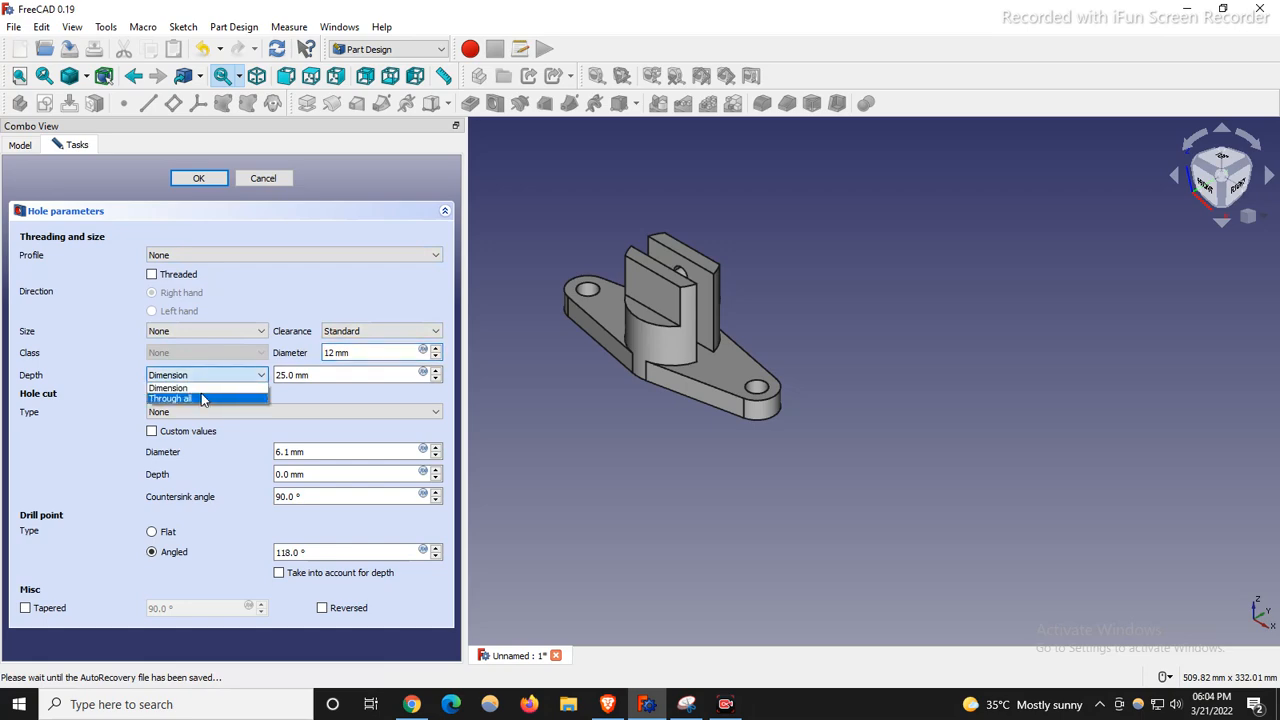
{"action": "left_click", "coordinate": [206, 398]}
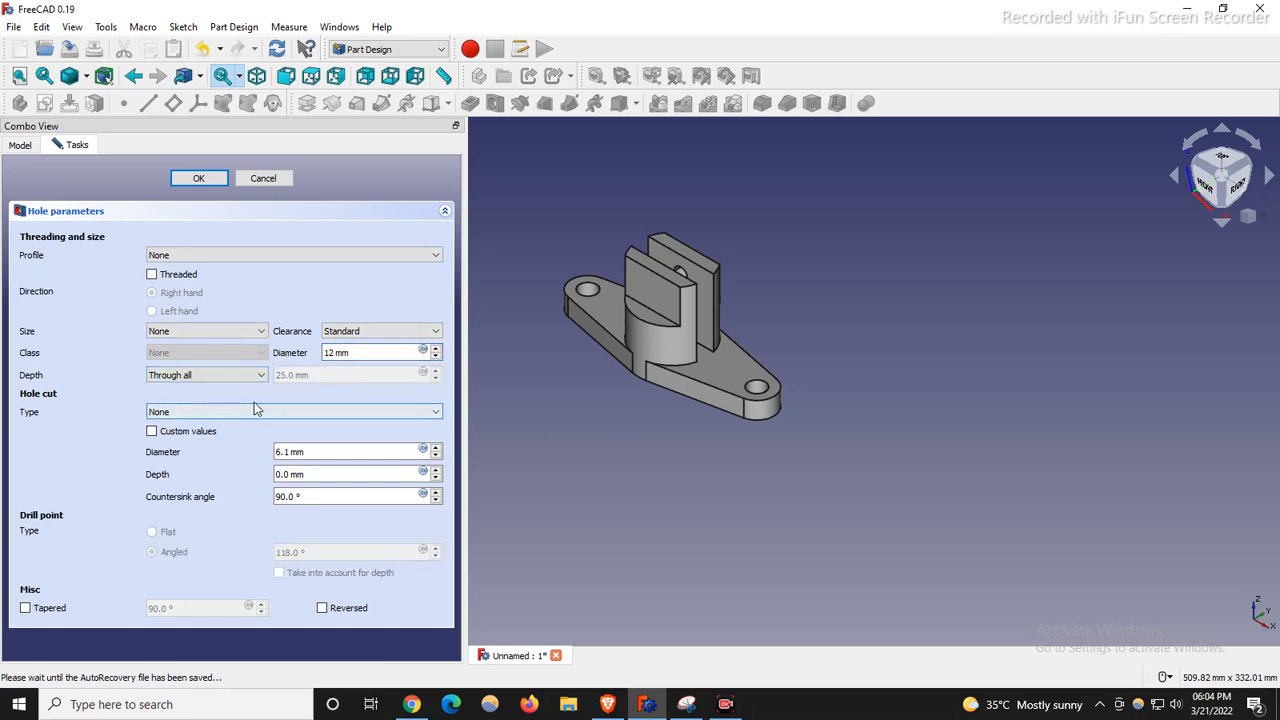
{"action": "left_click", "coordinate": [241, 375]}
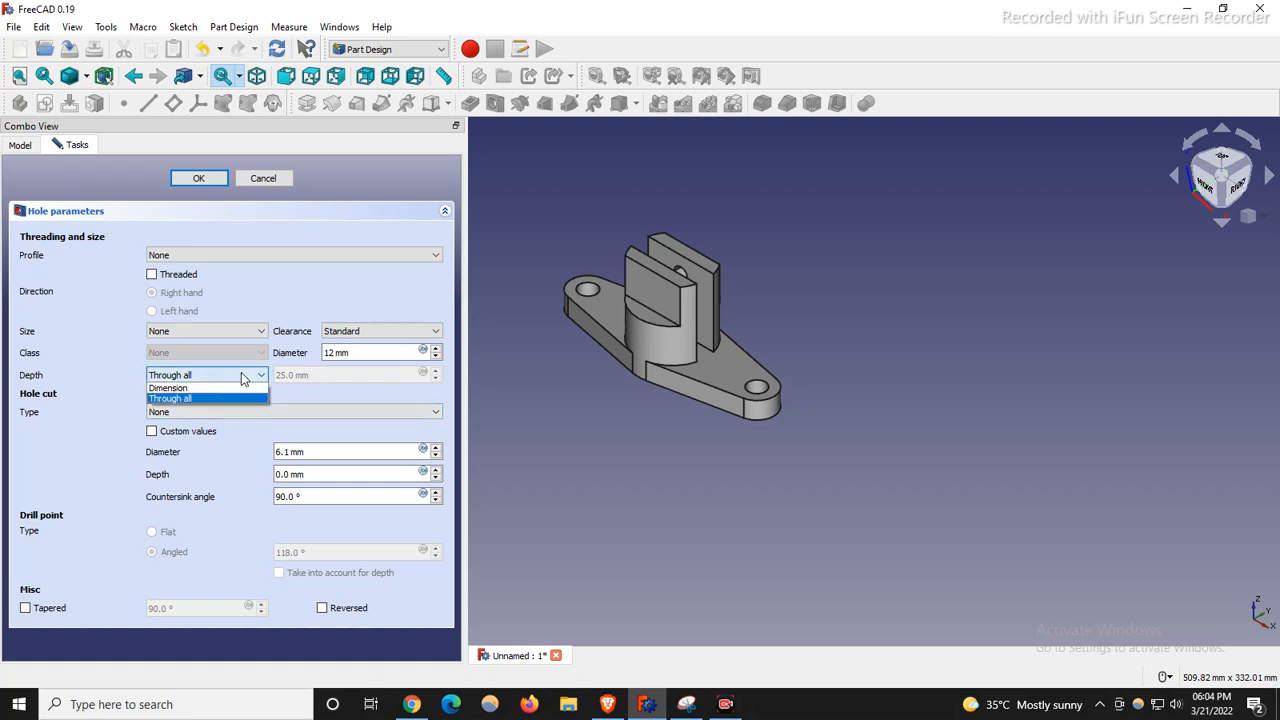
{"action": "left_click", "coordinate": [241, 375]}
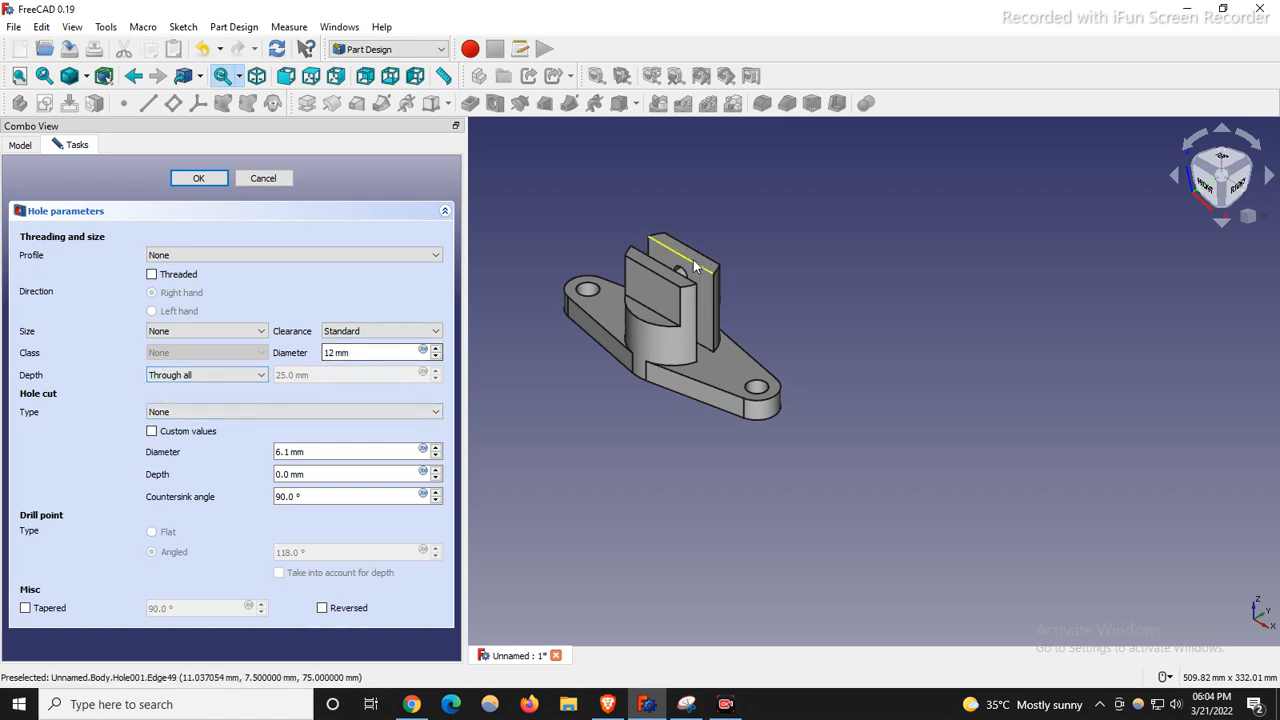
{"action": "scroll", "coordinate": [689, 257], "scroll_direction": "up", "scroll_amount": 3}
{"action": "scroll", "coordinate": [683, 287], "scroll_direction": "up", "scroll_amount": 3}
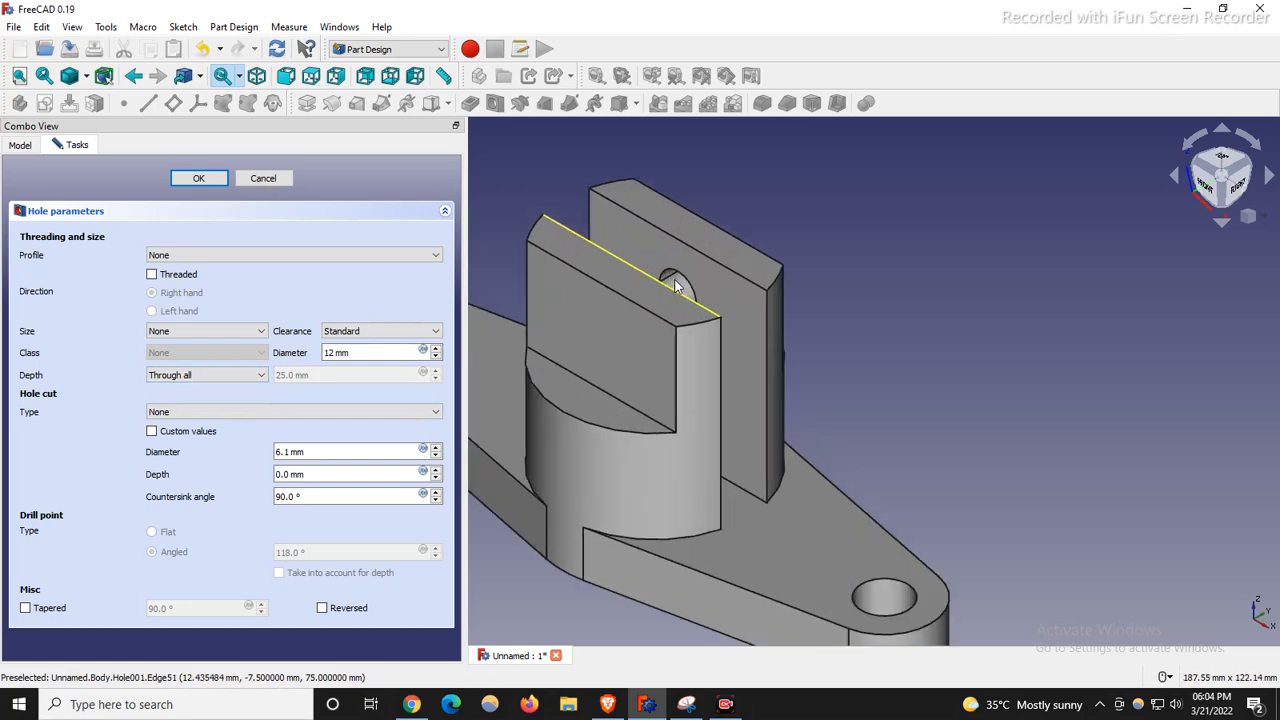
{"action": "scroll", "coordinate": [778, 314], "scroll_direction": "down", "scroll_amount": 3}
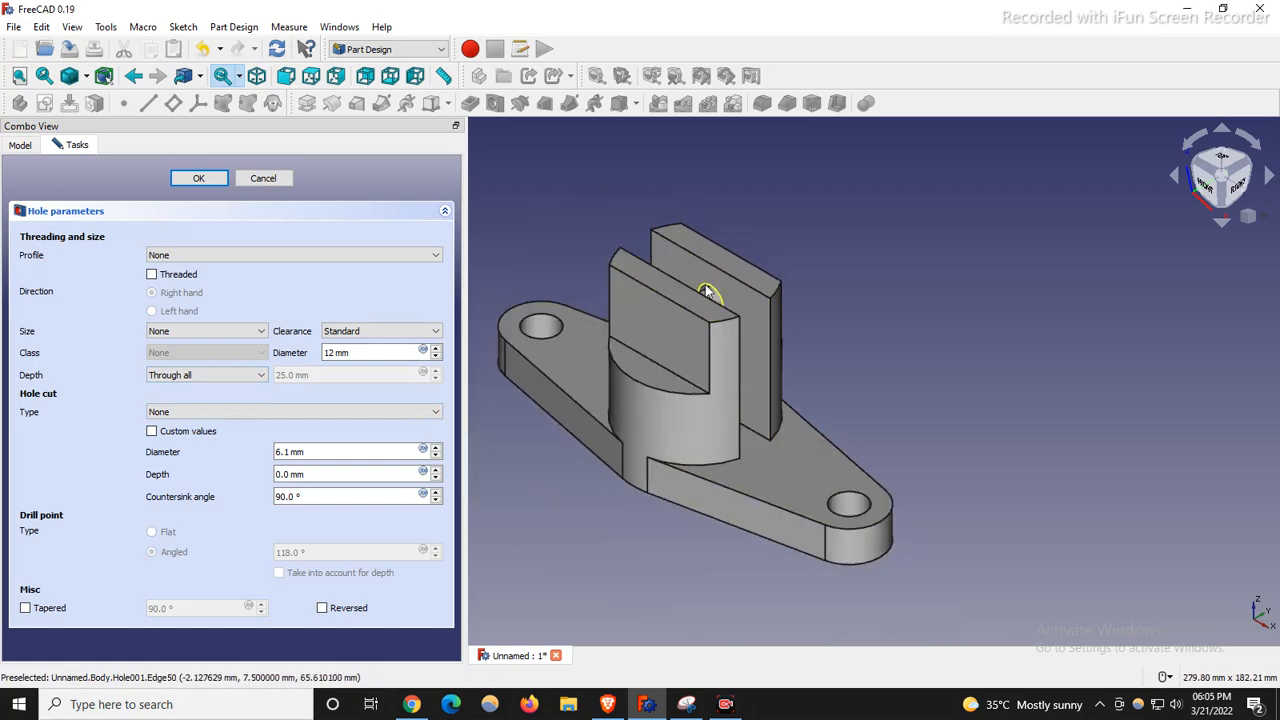
{"action": "middle_click_drag", "start_coordinate": [1100, 277], "coordinate": [800, 180]}
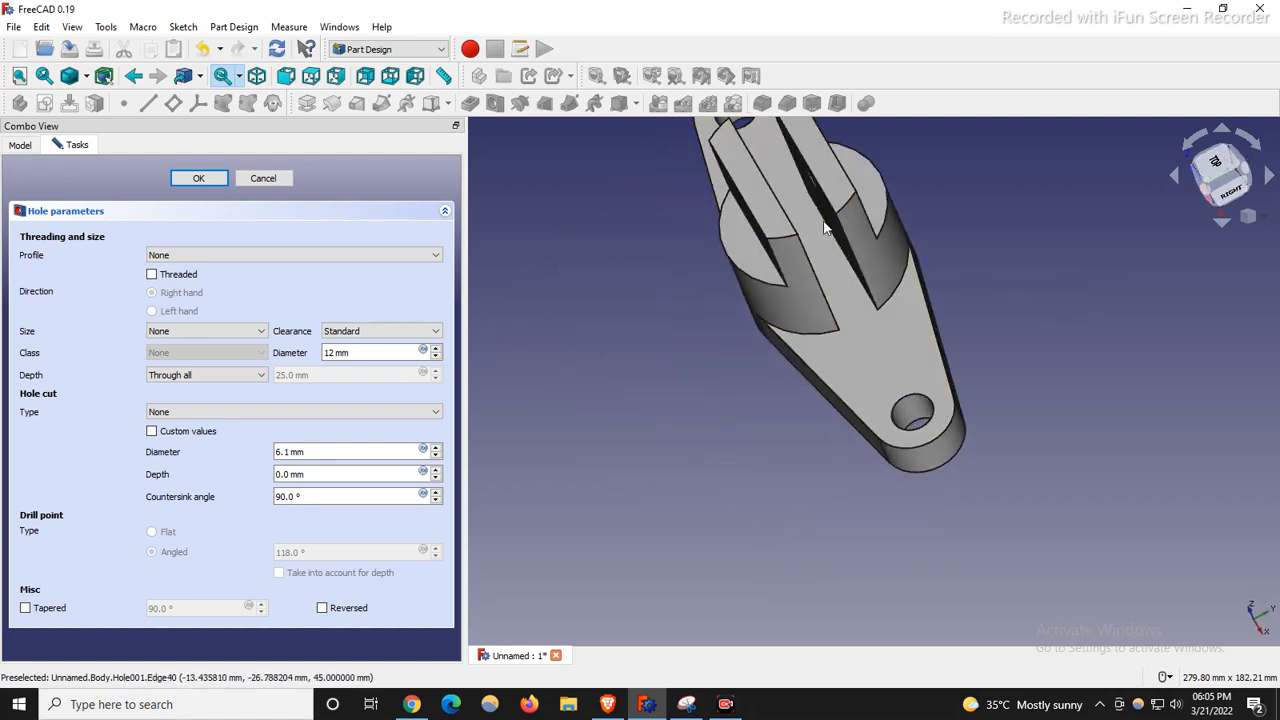
Cancel the hole and instead cut Sketch004 as a through-all, symmetric-to-plane Pocket.
{"action": "left_click", "coordinate": [263, 179]}
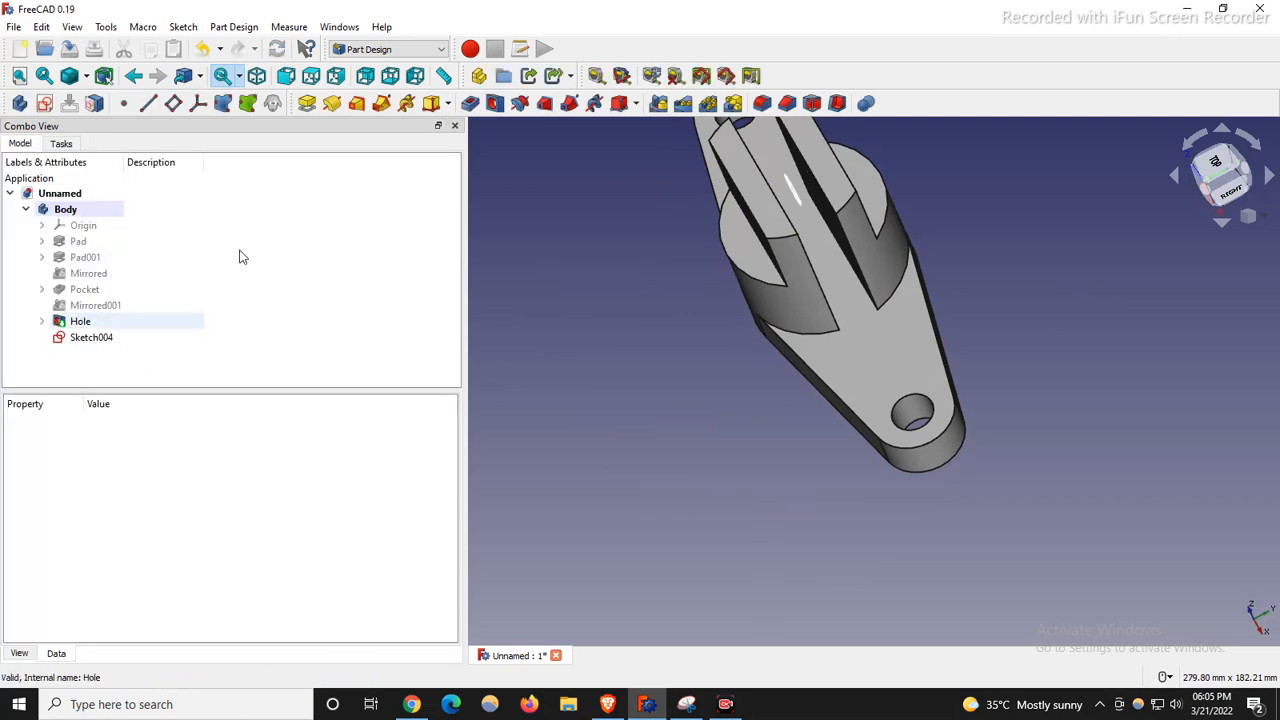
{"action": "left_click", "coordinate": [470, 104]}
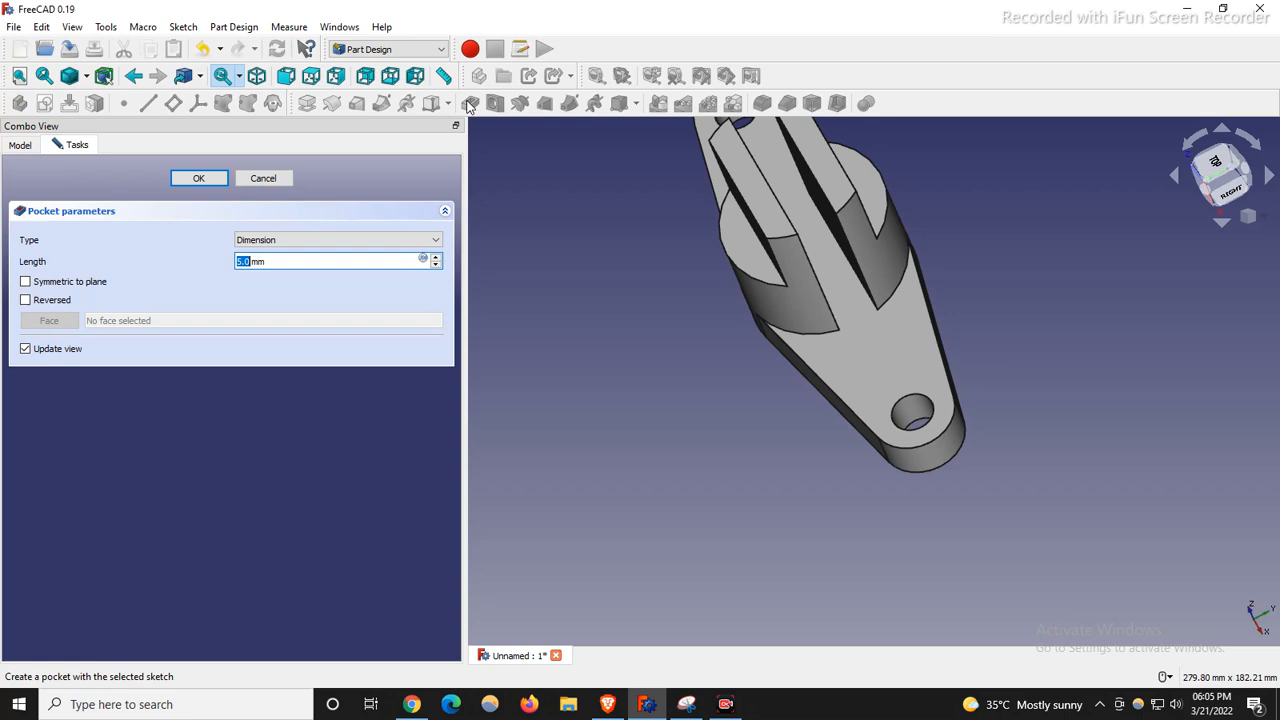
{"action": "left_click", "coordinate": [396, 241]}
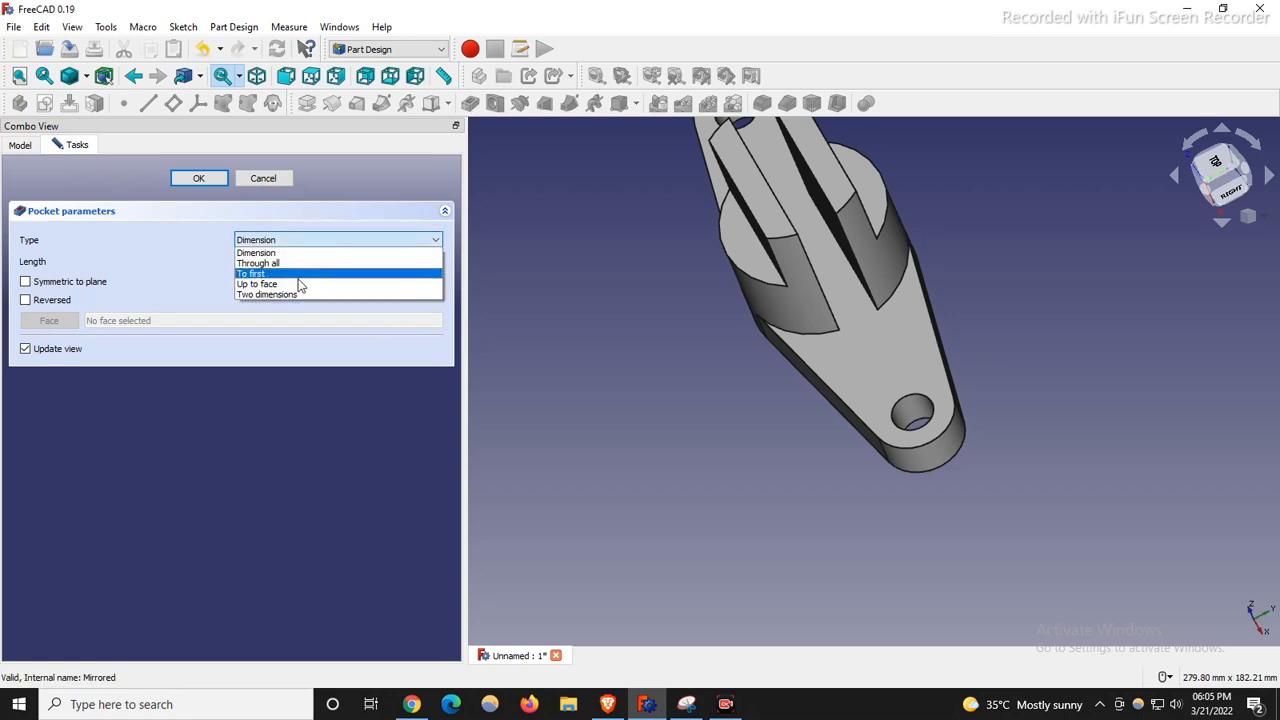
{"action": "left_click", "coordinate": [278, 253]}
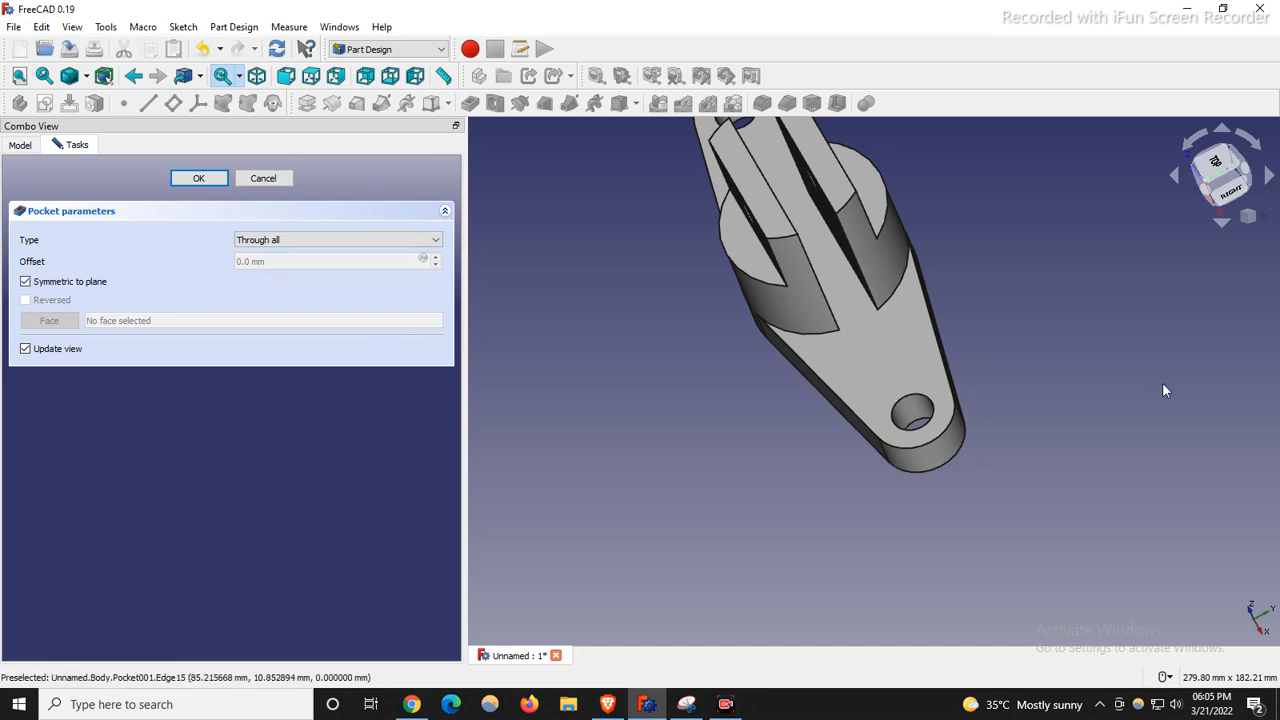
{"action": "key", "text": "0"}
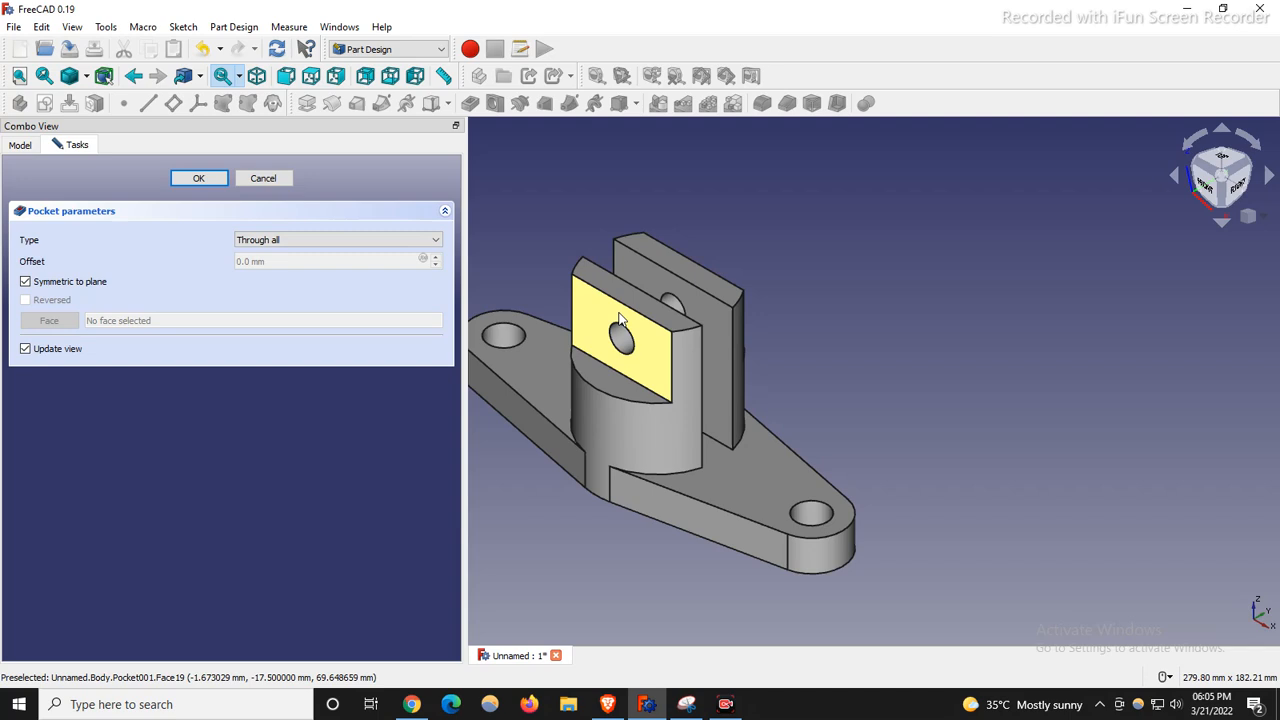
{"action": "scroll", "coordinate": [620, 318], "scroll_direction": "up", "scroll_amount": 4}
{"action": "scroll", "coordinate": [630, 315], "scroll_direction": "down", "scroll_amount": 4}
{"action": "scroll", "coordinate": [633, 314], "scroll_direction": "up", "scroll_amount": 2}
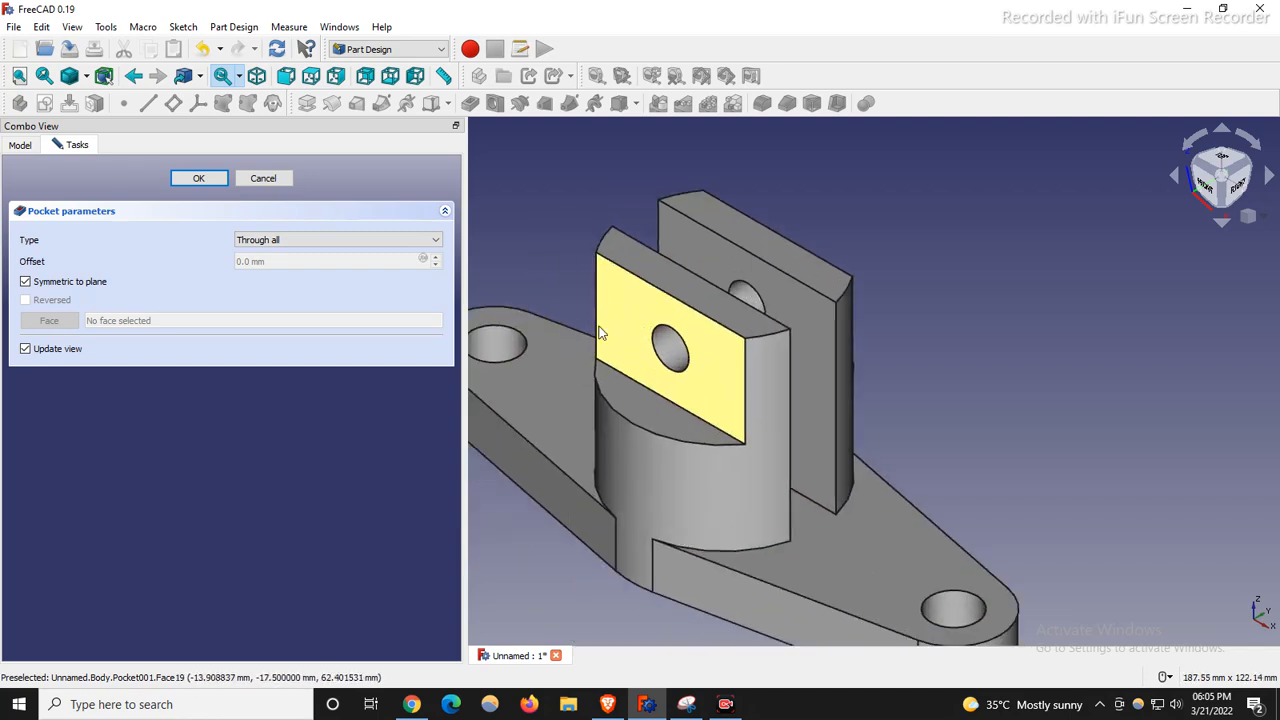
{"action": "left_click", "coordinate": [224, 184]}
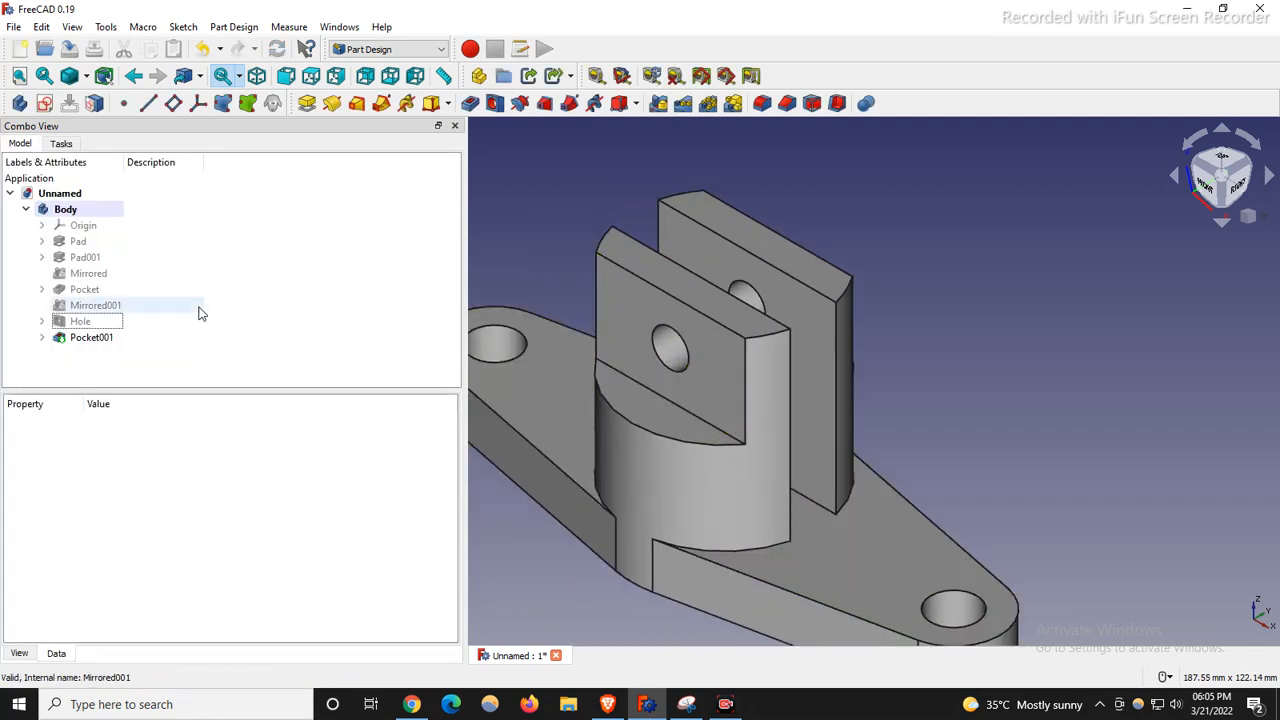
Expand Pocket001 and Hole in the model tree and inspect Sketch004's properties.
{"action": "left_click", "coordinate": [43, 338]}
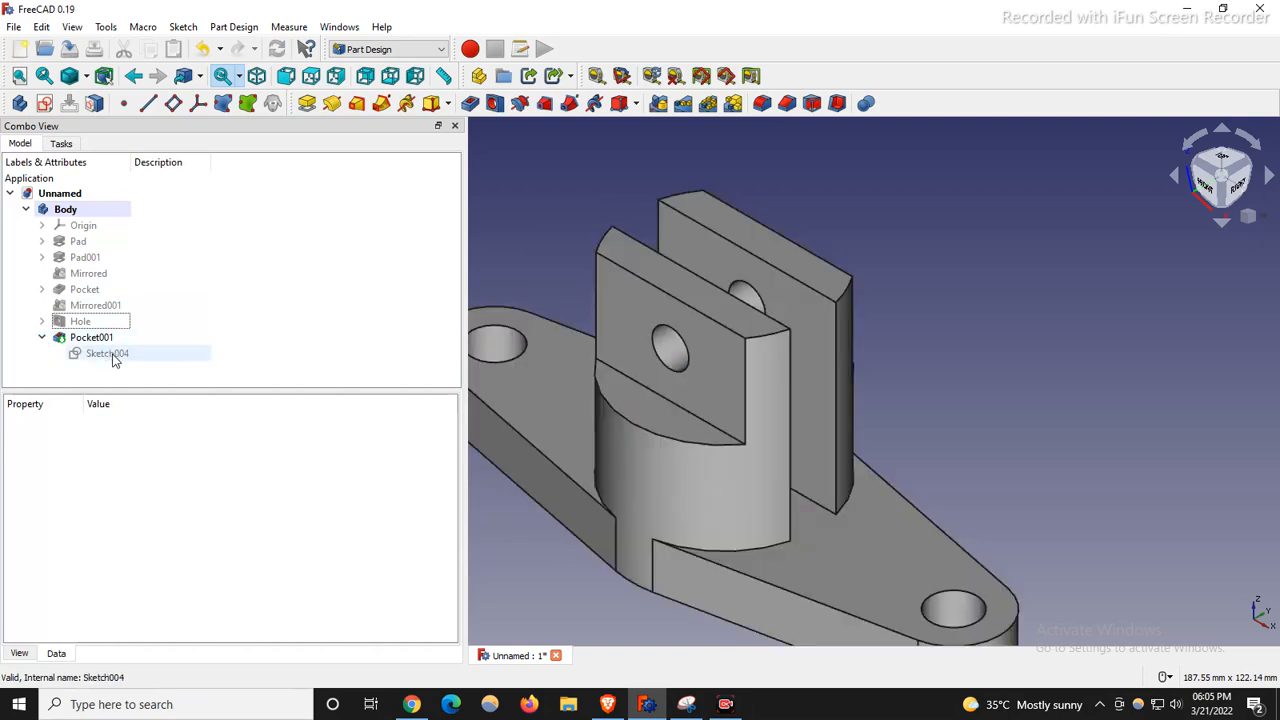
{"action": "left_click", "coordinate": [110, 355]}
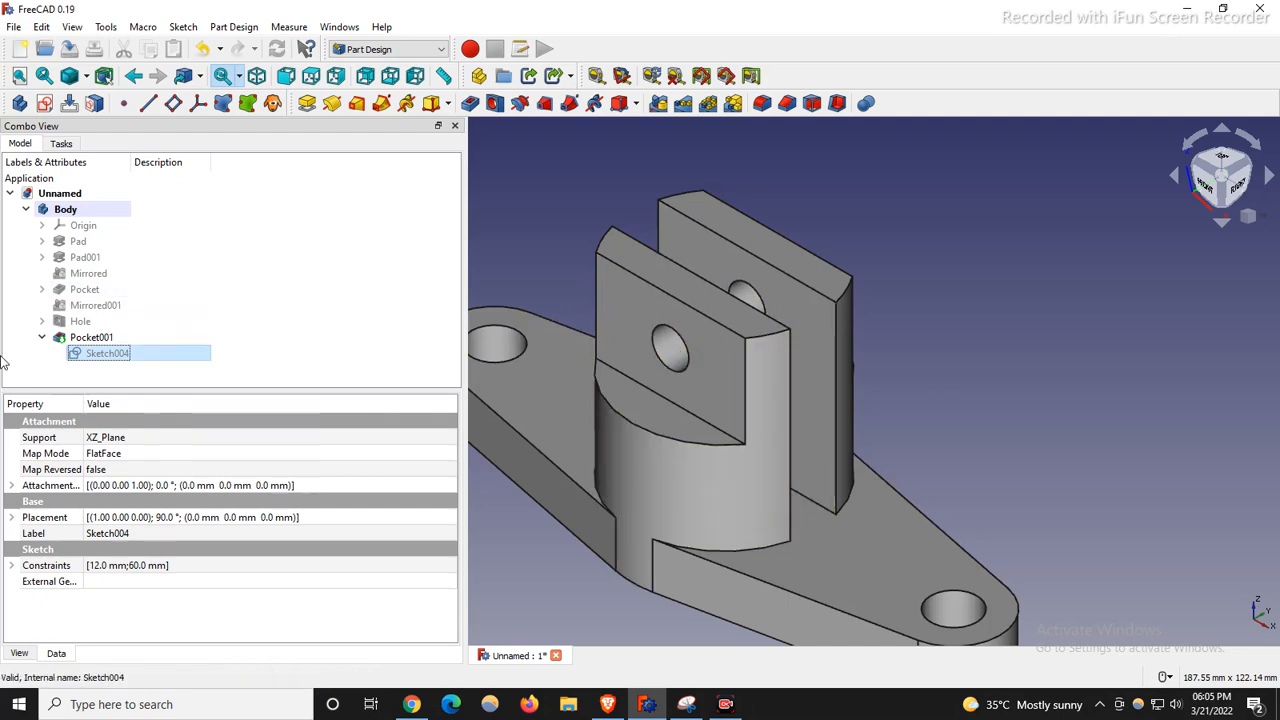
{"action": "left_click", "coordinate": [42, 338]}
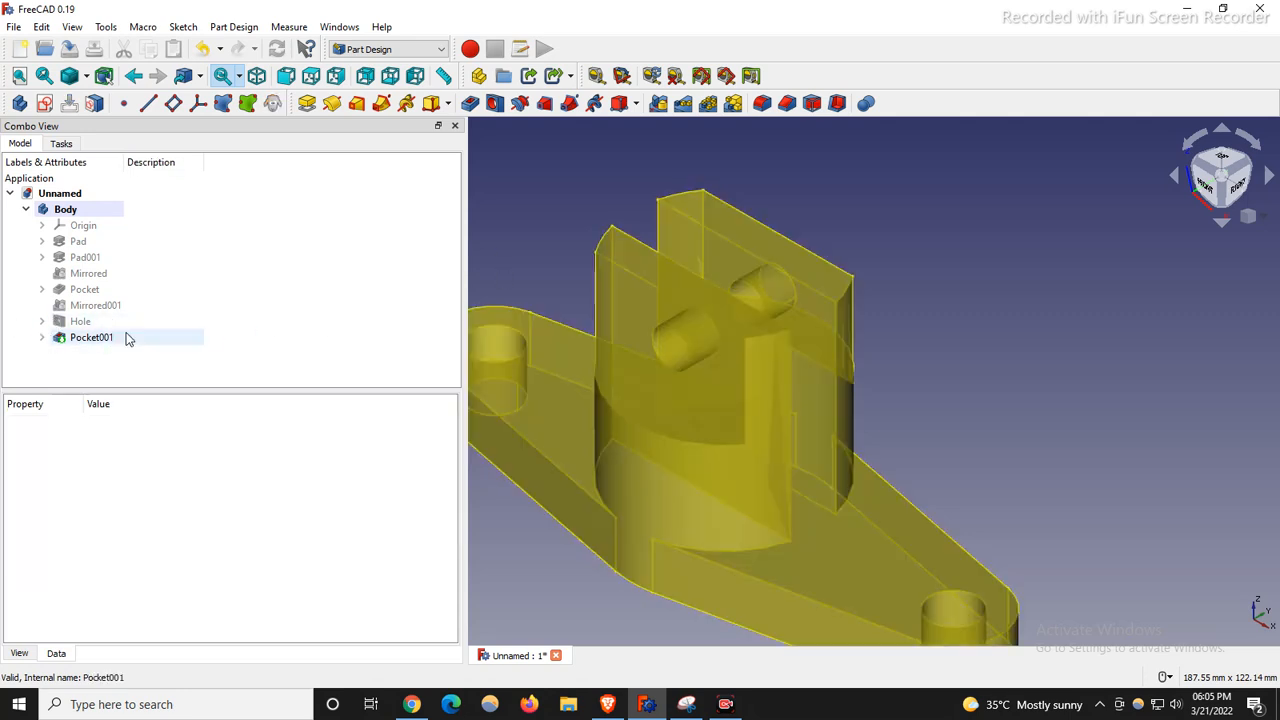
{"action": "left_click", "coordinate": [42, 338]}
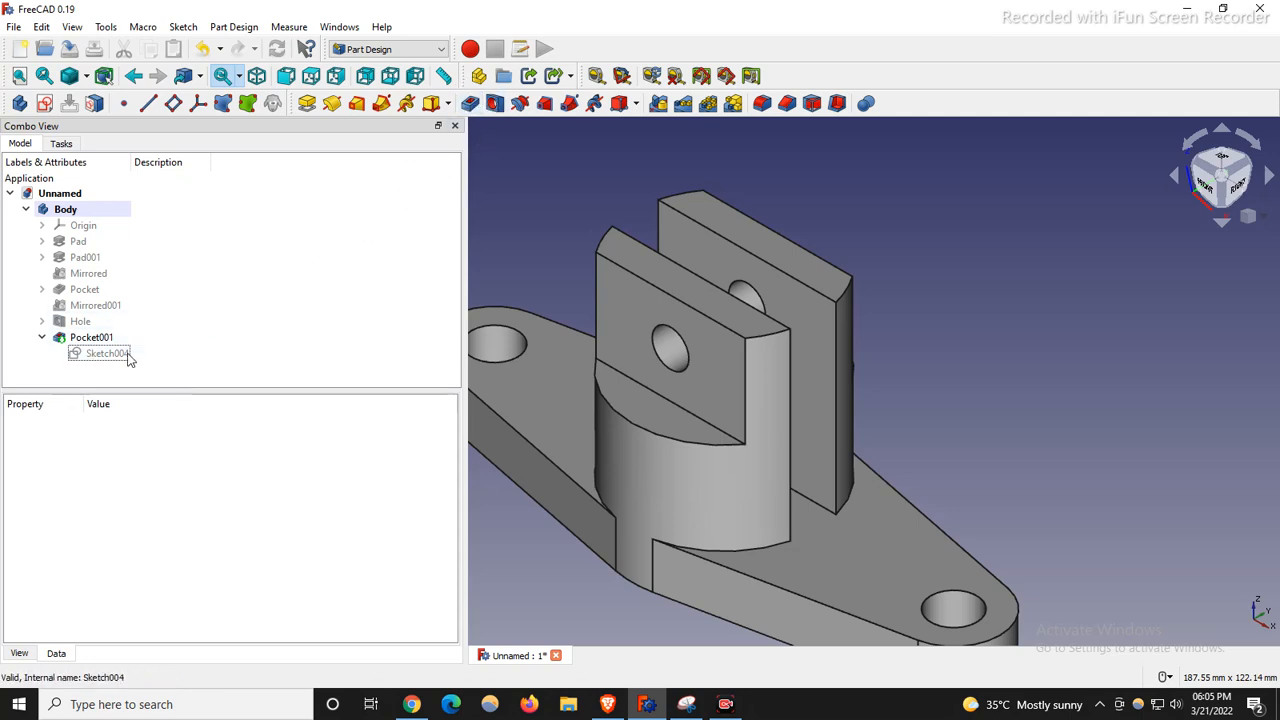
{"action": "left_click", "coordinate": [42, 322]}
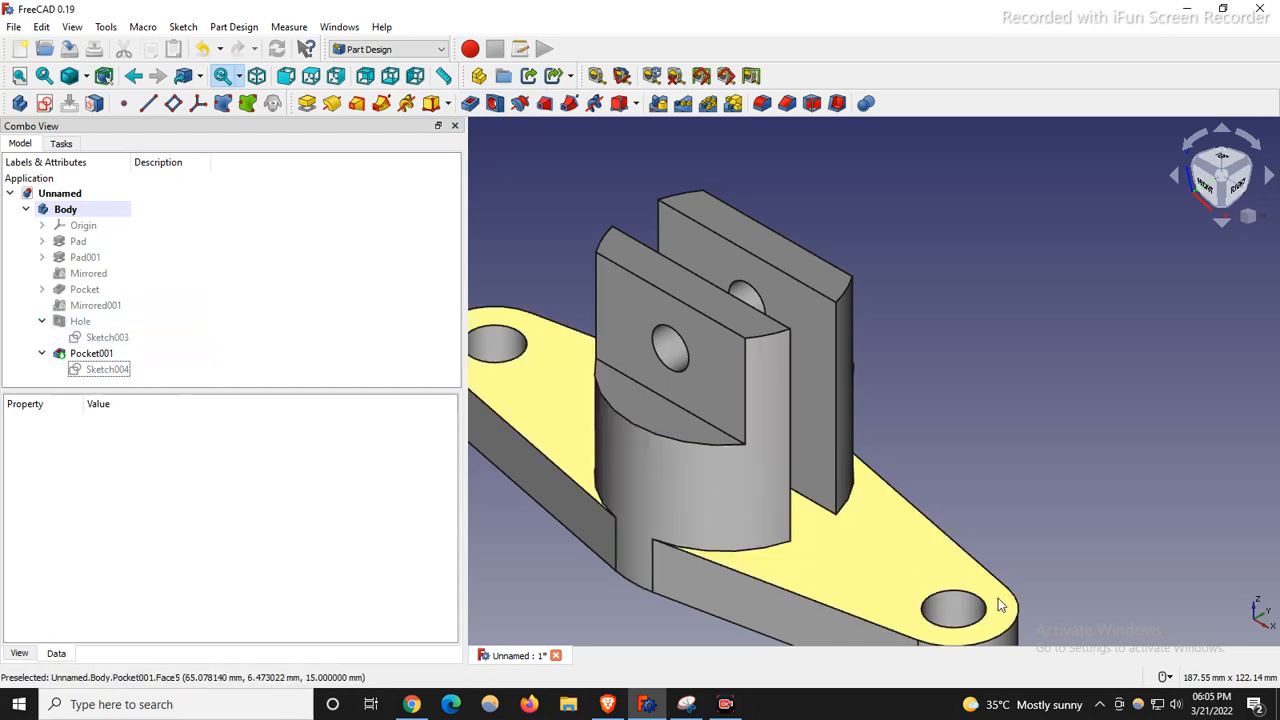
{"action": "scroll", "coordinate": [868, 350], "scroll_direction": "down", "scroll_amount": 3}
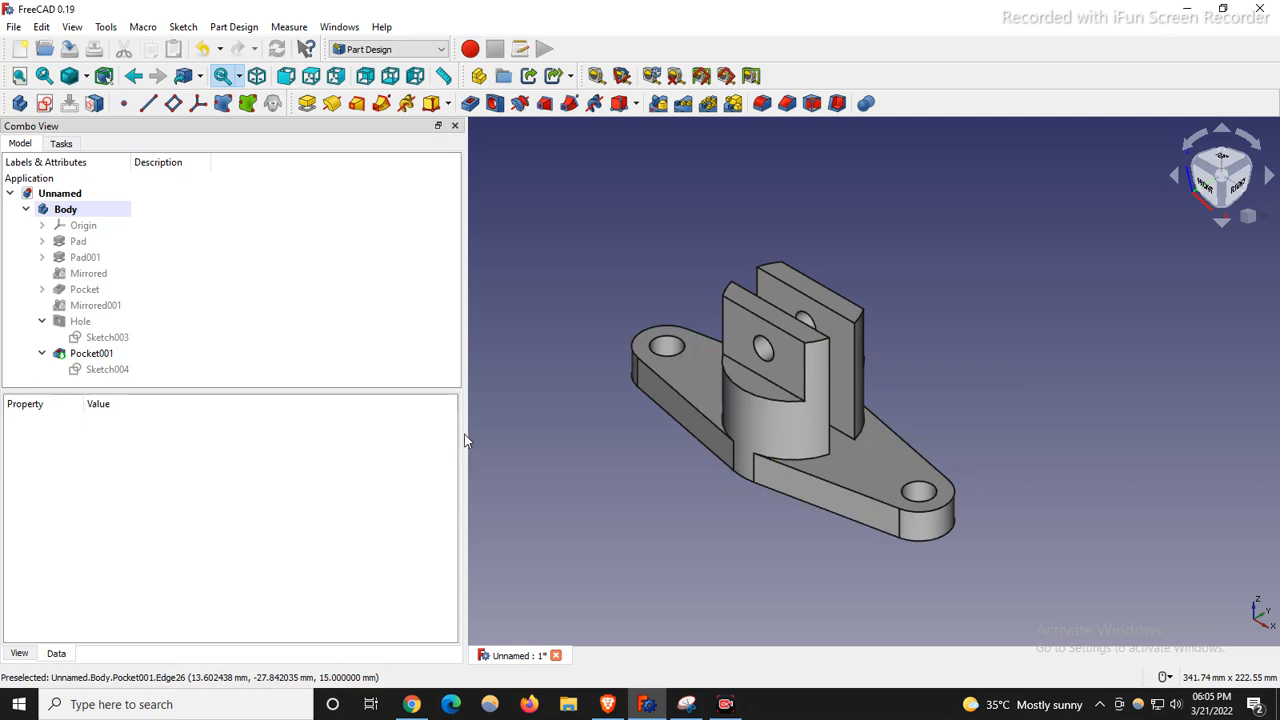
Narrow the side panel to widen the 3D view and bring up the reference drawing.
{"action": "left_click_drag", "start_coordinate": [465, 441], "coordinate": [214, 423]}
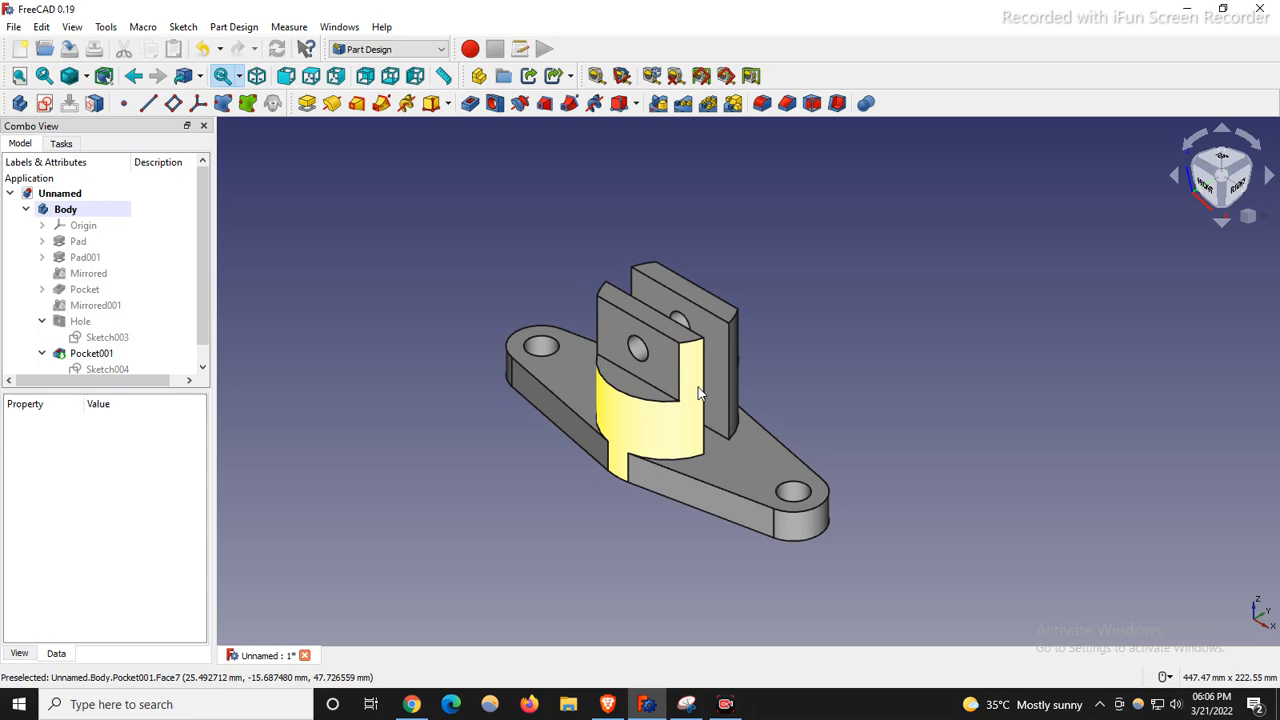
{"action": "scroll", "coordinate": [643, 341], "scroll_direction": "up", "scroll_amount": 3}
{"action": "scroll", "coordinate": [227, 253], "scroll_direction": "down", "scroll_amount": 3}
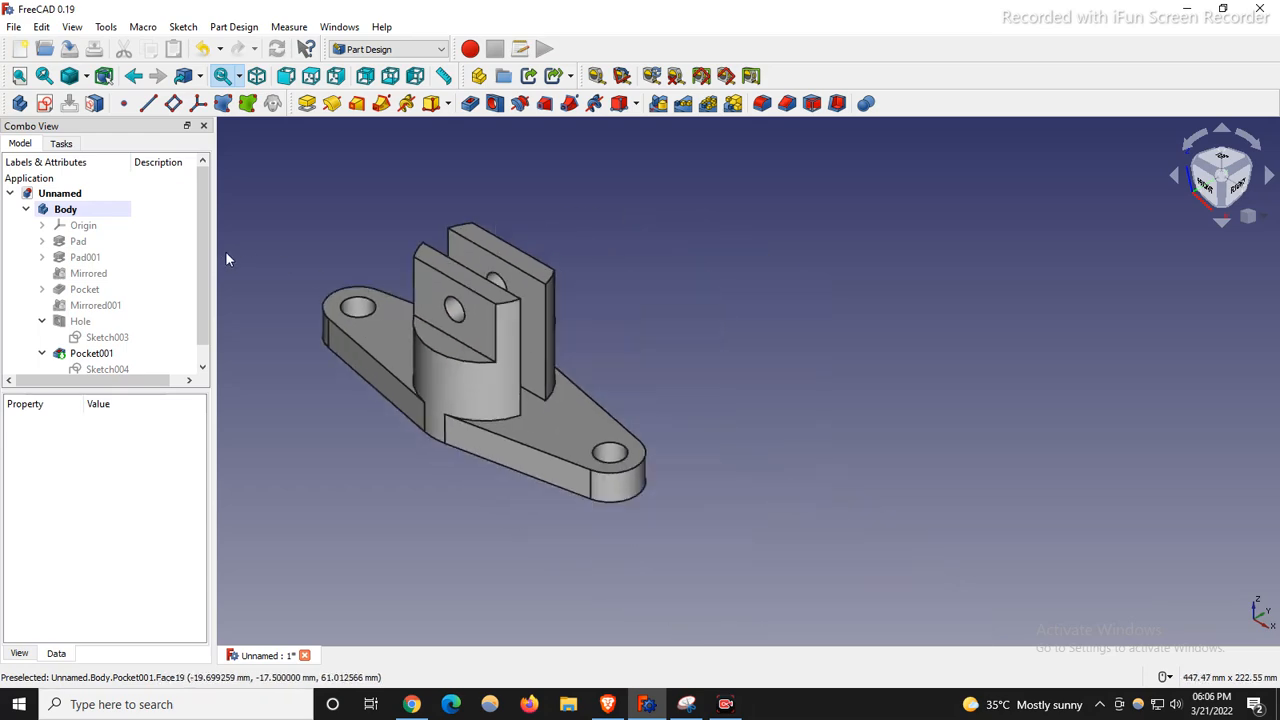
{"action": "left_click", "coordinate": [686, 704]}
Move and enlarge the reference drawing, then collapse Hole and Pocket001 in FreeCAD's tree.
{"action": "left_click_drag", "start_coordinate": [880, 127], "coordinate": [944, 82]}
{"action": "mouse_move", "coordinate": [850, 592]}
{"action": "left_mouse_down"}
{"action": "mouse_move", "coordinate": [853, 672]}
{"action": "mouse_move", "coordinate": [856, 634]}
{"action": "left_mouse_up"}
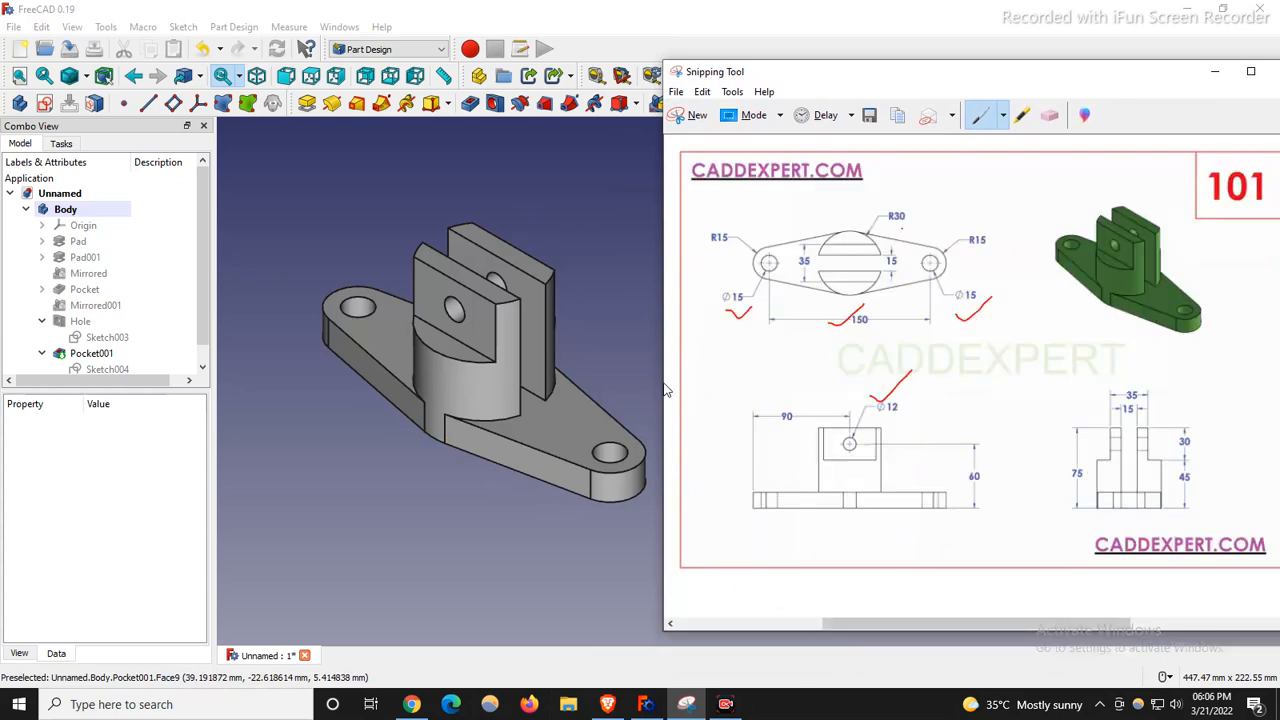
{"action": "left_click", "coordinate": [358, 484]}
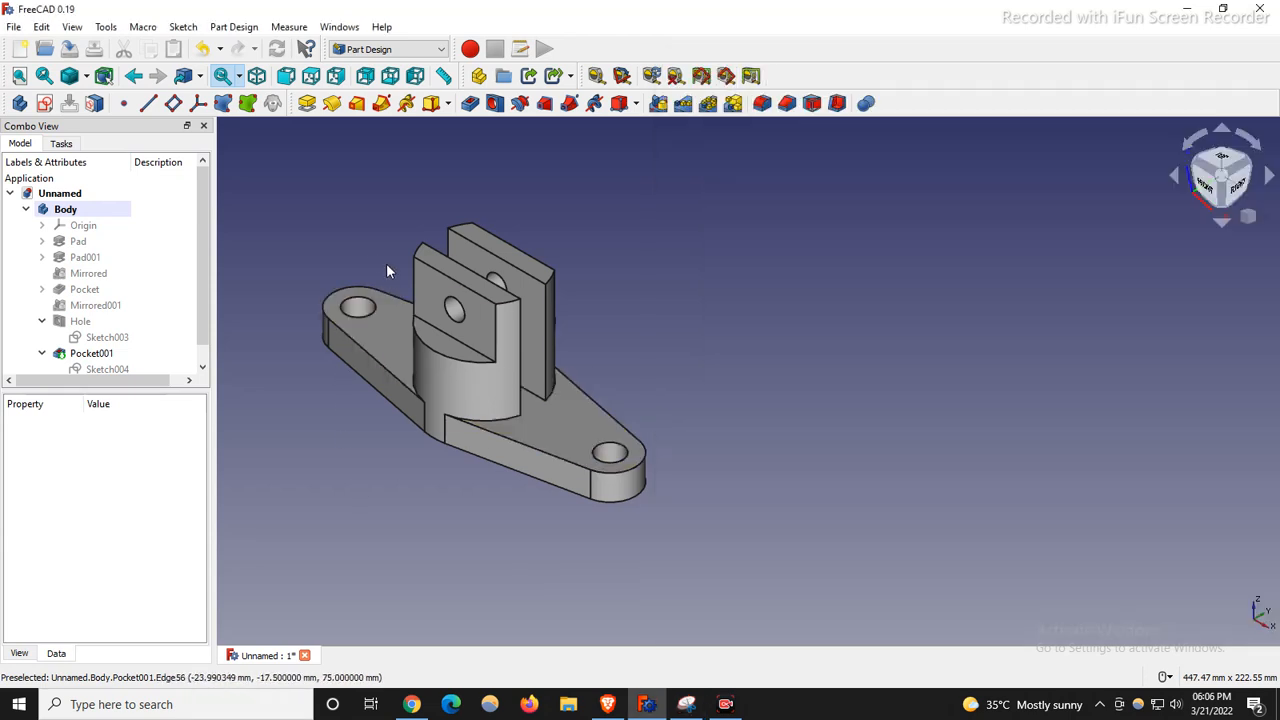
{"action": "scroll", "coordinate": [376, 267], "scroll_direction": "up", "scroll_amount": 2}
{"action": "scroll", "coordinate": [484, 350], "scroll_direction": "down", "scroll_amount": 2}
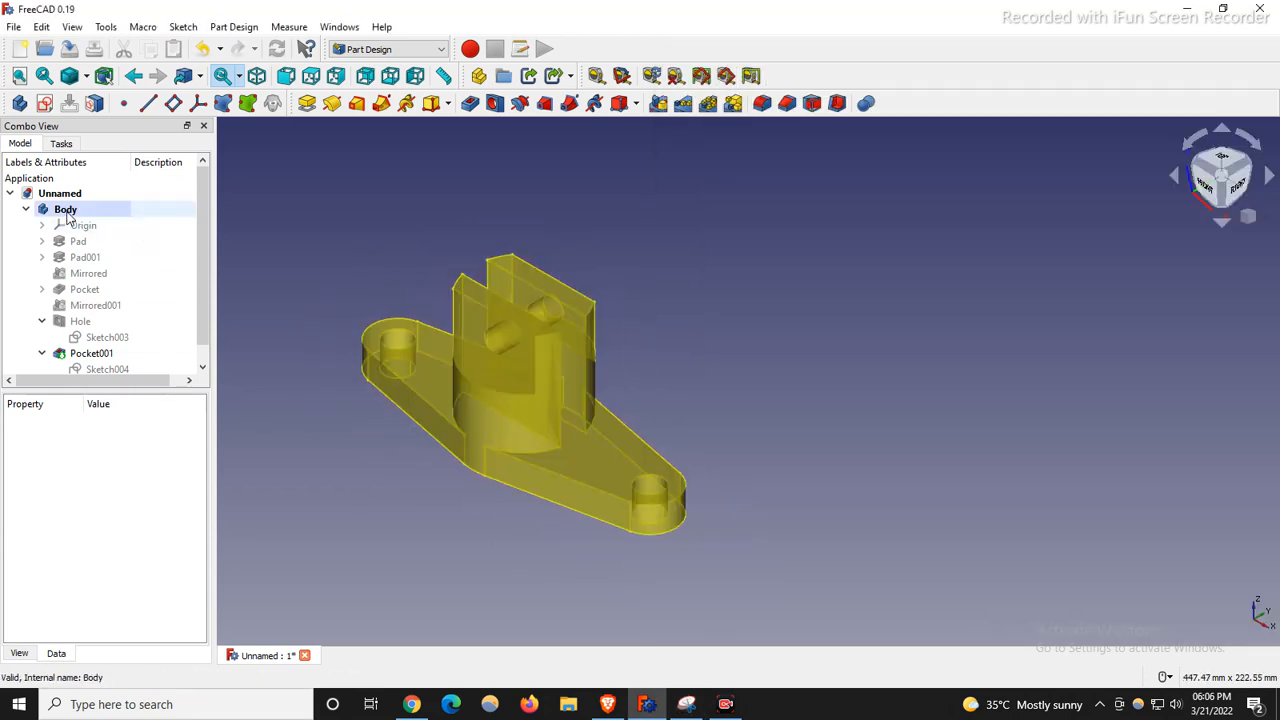
{"action": "left_click", "coordinate": [41, 321]}
{"action": "left_click", "coordinate": [41, 337]}
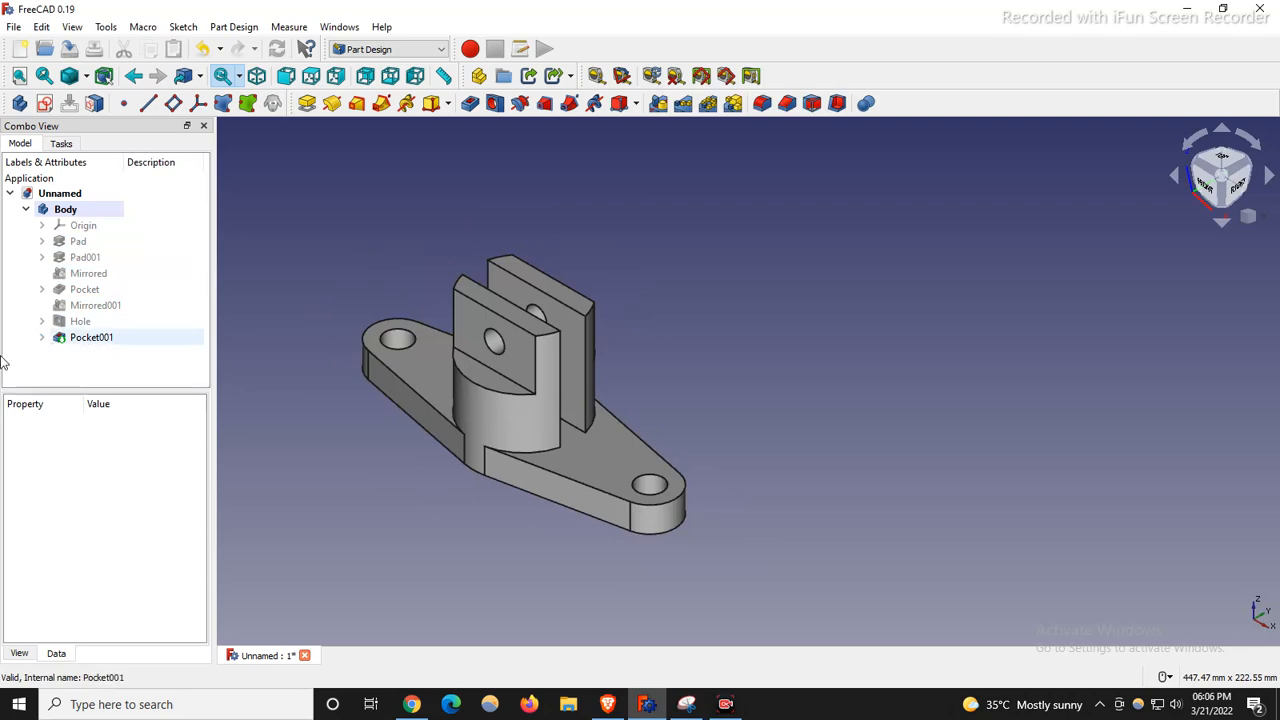
Give the Body a green (#00aa00) shape colour through Appearance and close the panel.
{"action": "right_click", "coordinate": [62, 211]}
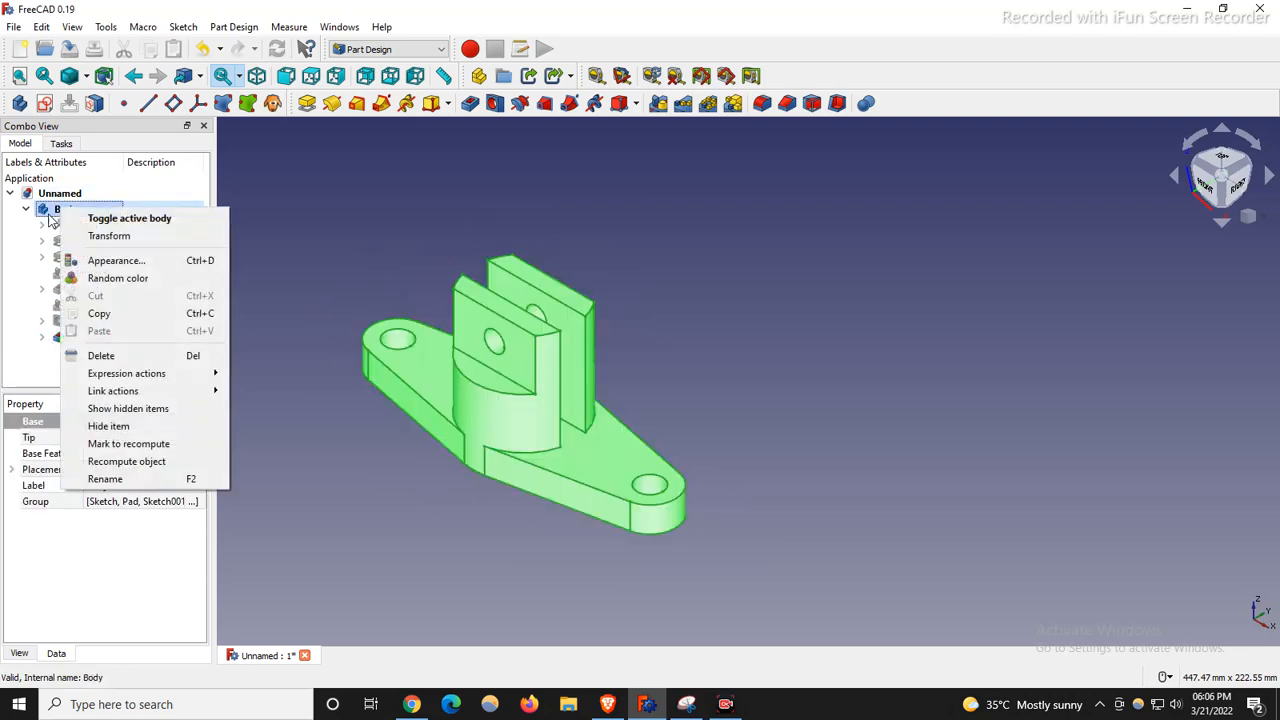
{"action": "left_click", "coordinate": [116, 260]}
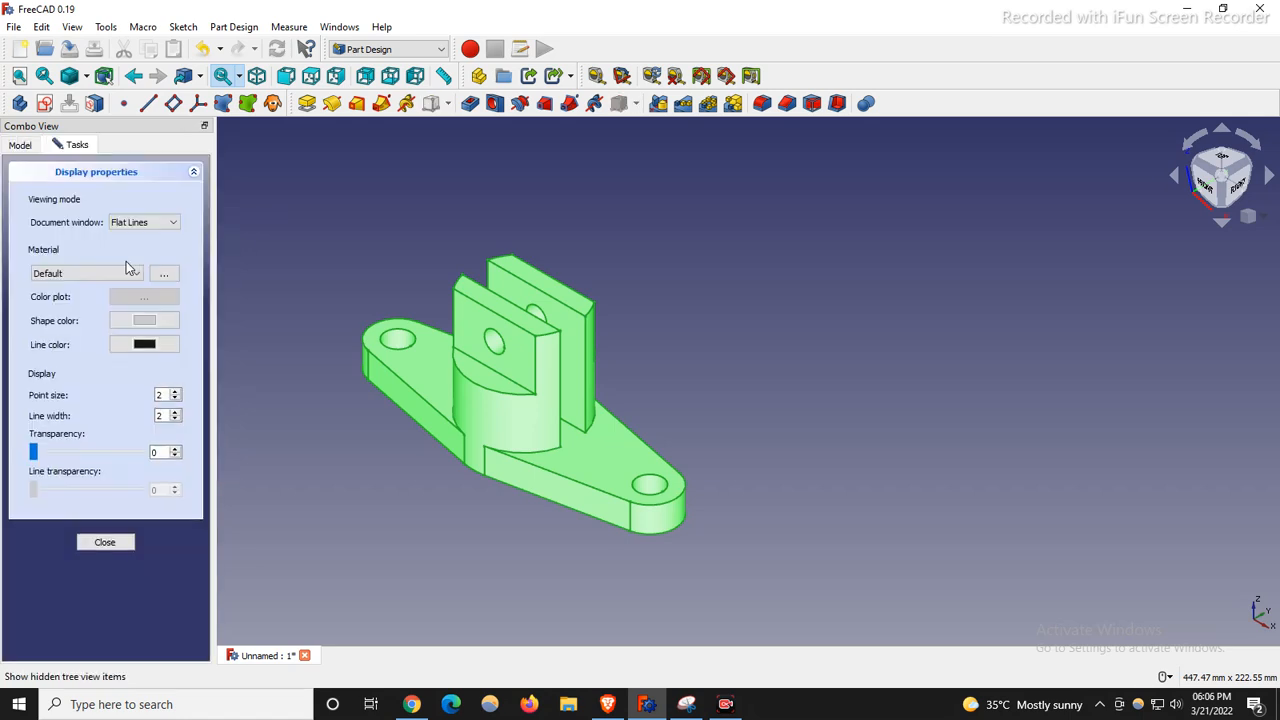
{"action": "left_click", "coordinate": [140, 322]}
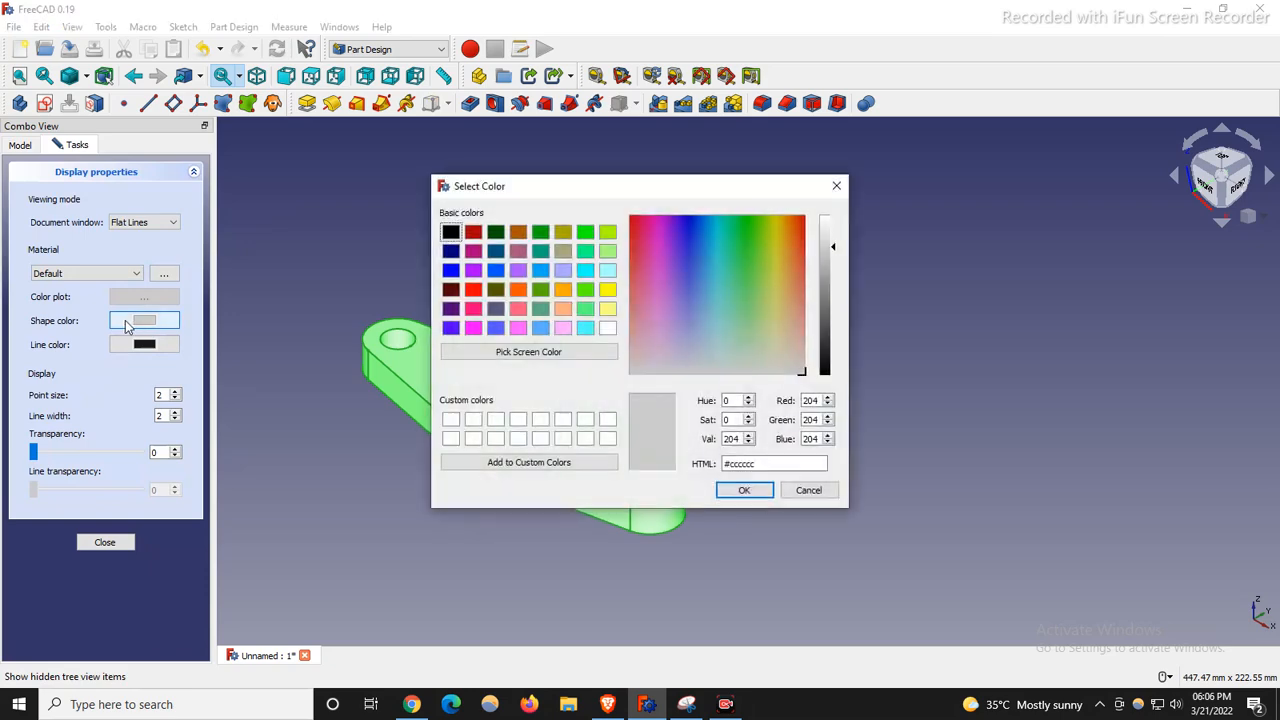
{"action": "left_click", "coordinate": [450, 329]}
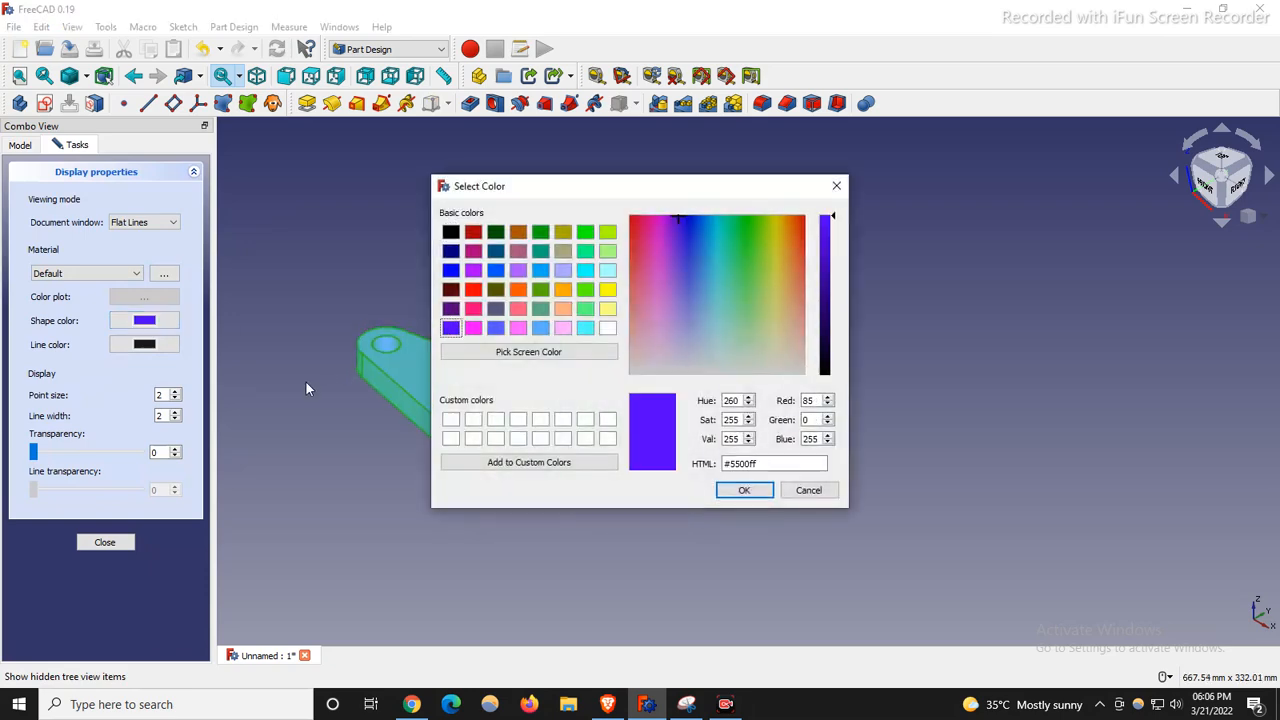
{"action": "left_click_drag", "start_coordinate": [680, 216], "coordinate": [692, 253]}
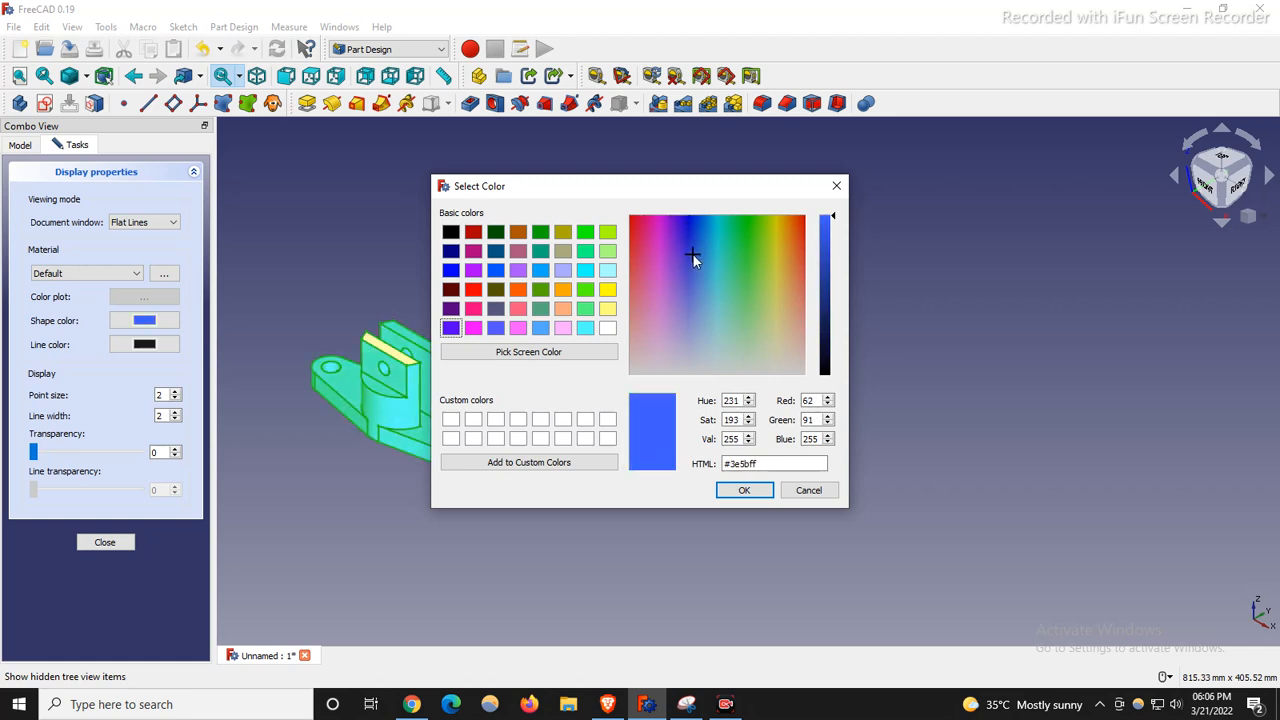
{"action": "left_click", "coordinate": [544, 254]}
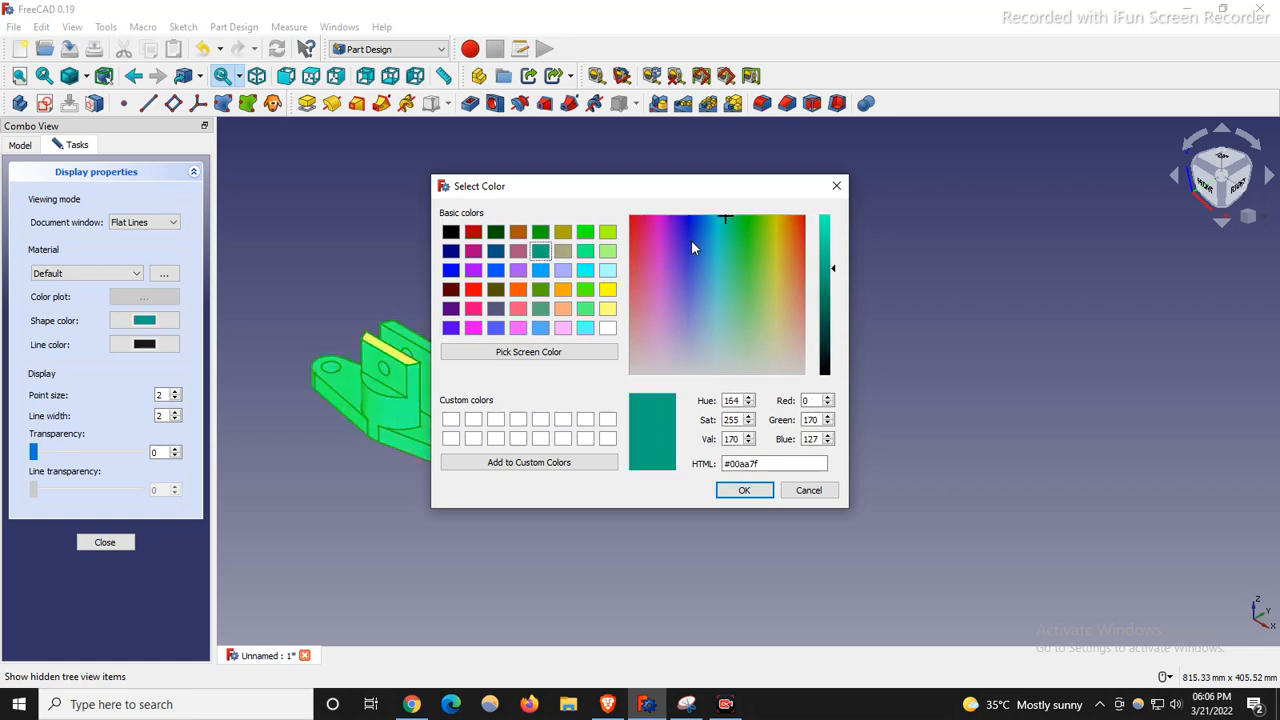
{"action": "left_click", "coordinate": [542, 233]}
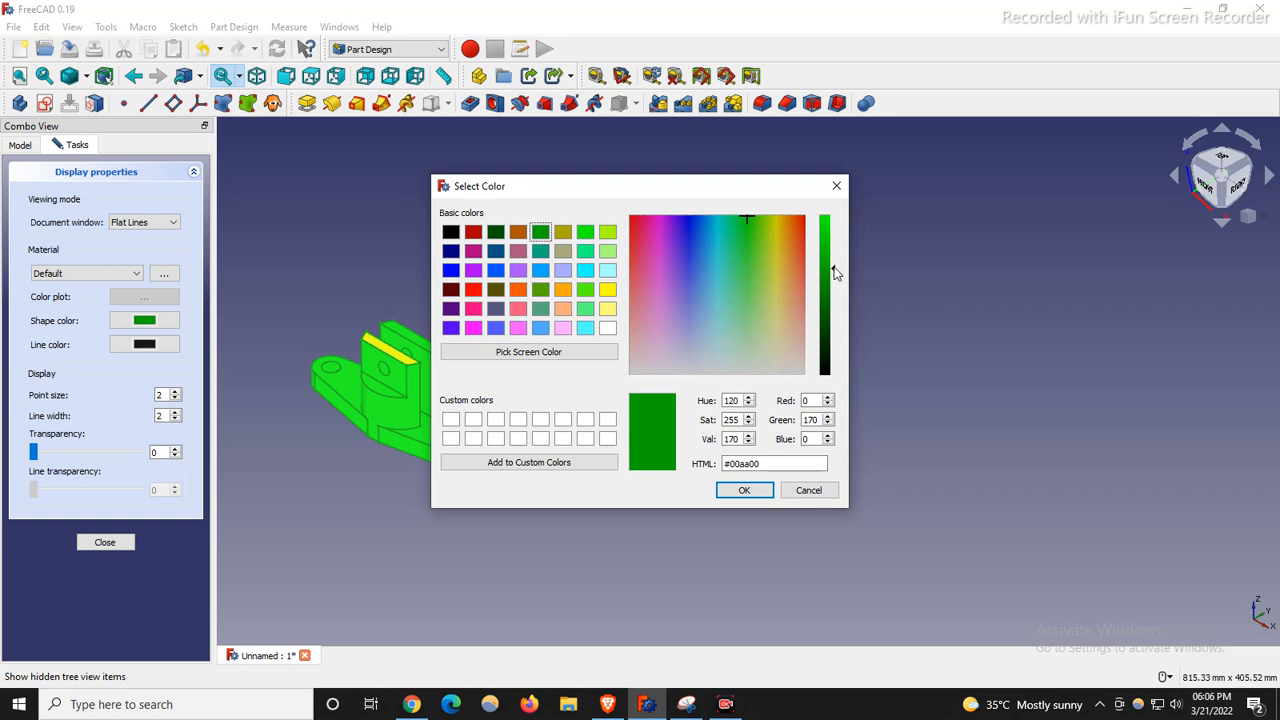
{"action": "left_click", "coordinate": [744, 490]}
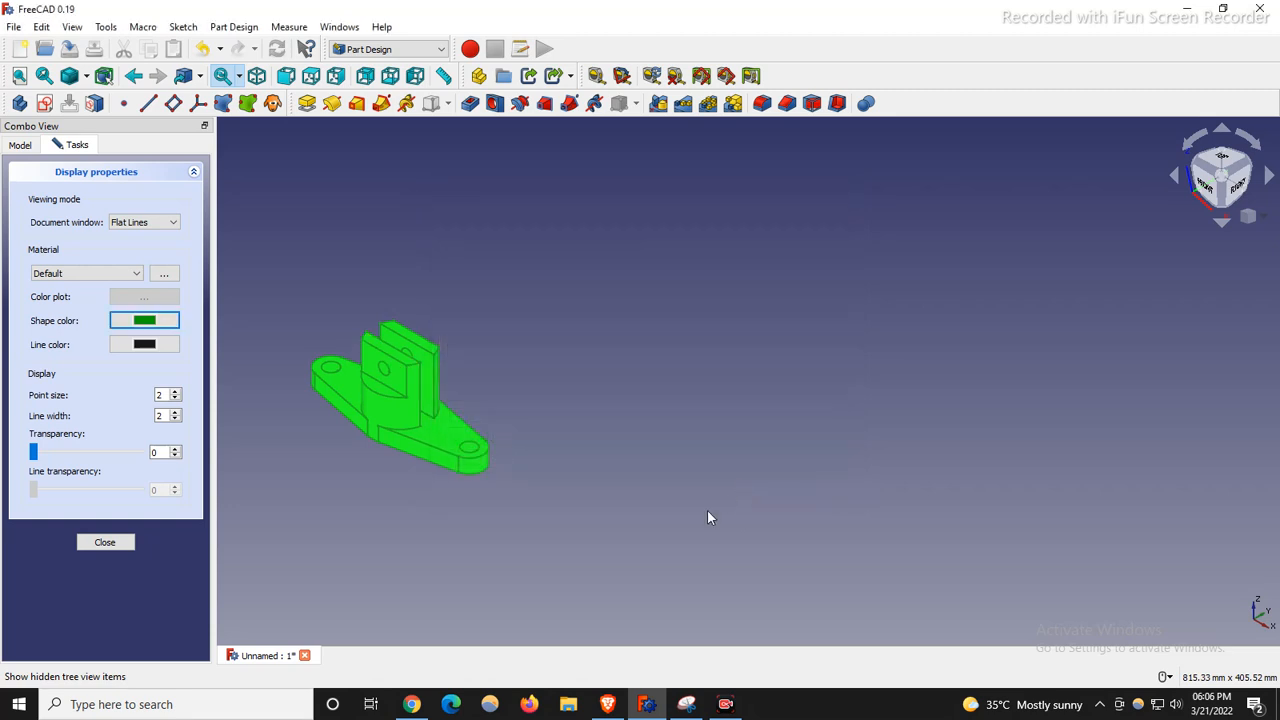
{"action": "left_click", "coordinate": [494, 470]}
{"action": "scroll", "coordinate": [382, 415], "scroll_direction": "up", "scroll_amount": 5}
{"action": "scroll", "coordinate": [382, 412], "scroll_direction": "down", "scroll_amount": 3}
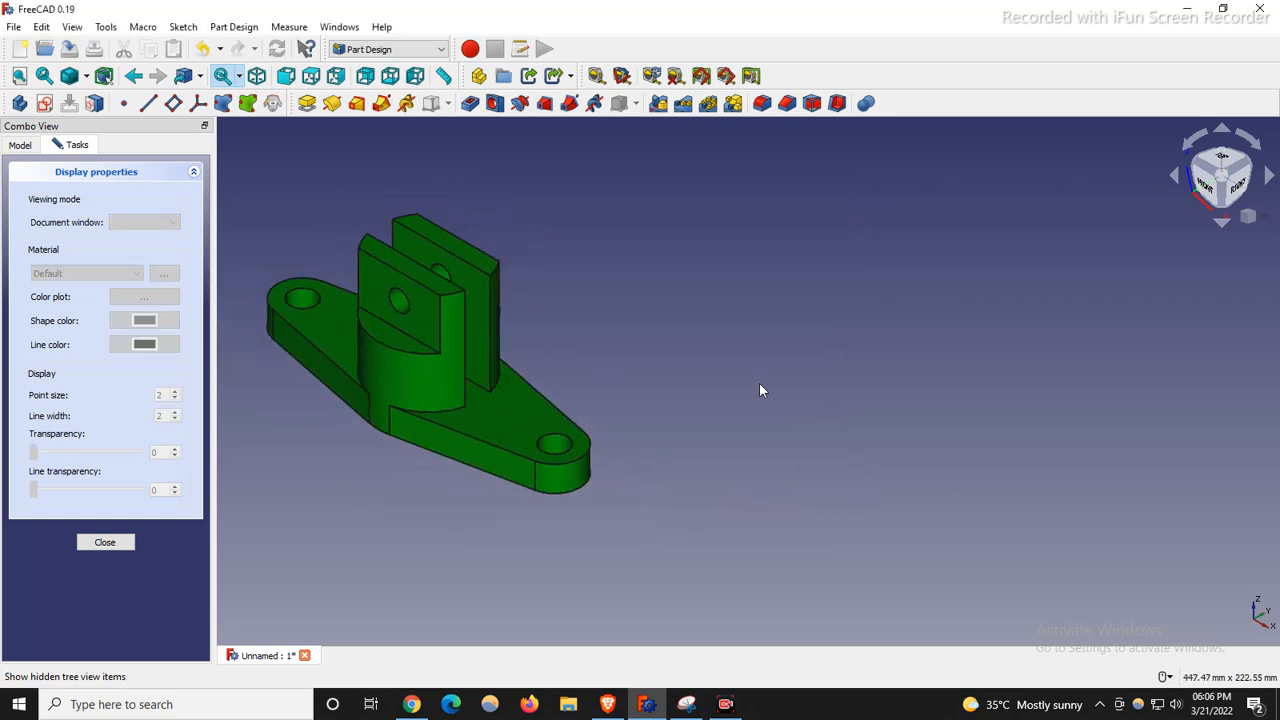
{"action": "left_click", "coordinate": [105, 543]}
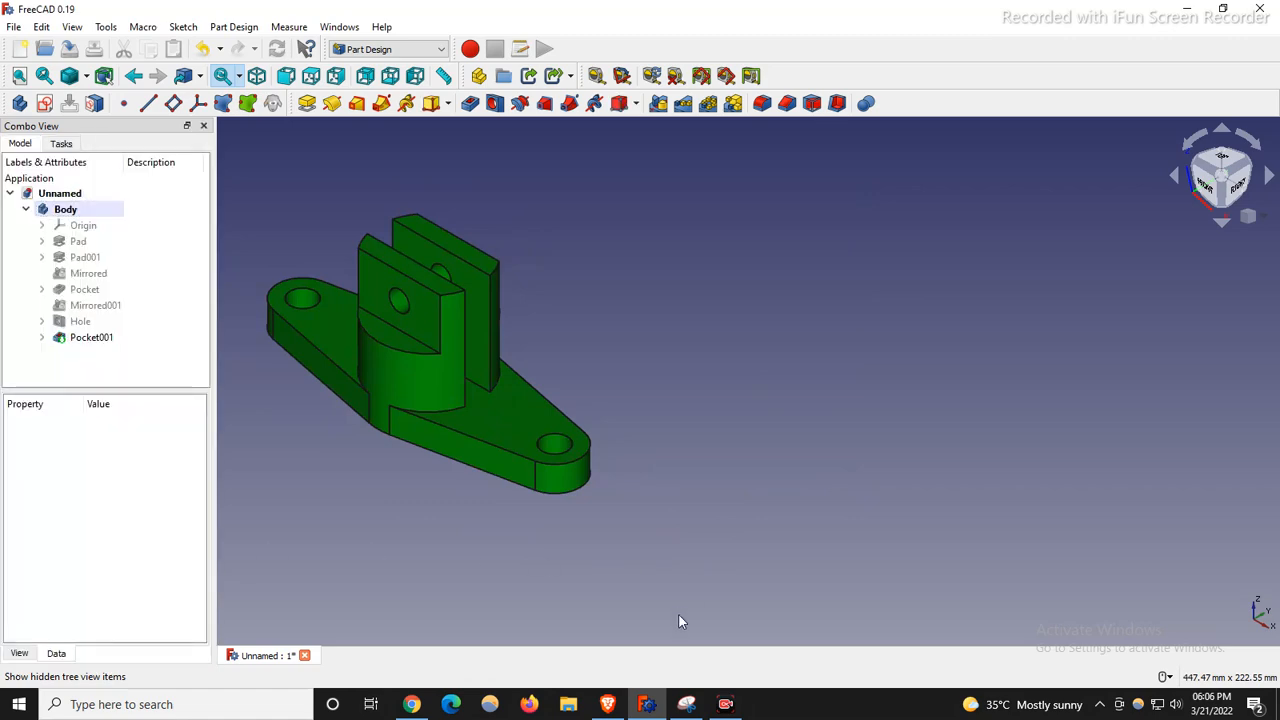
{"action": "left_click", "coordinate": [686, 704]}
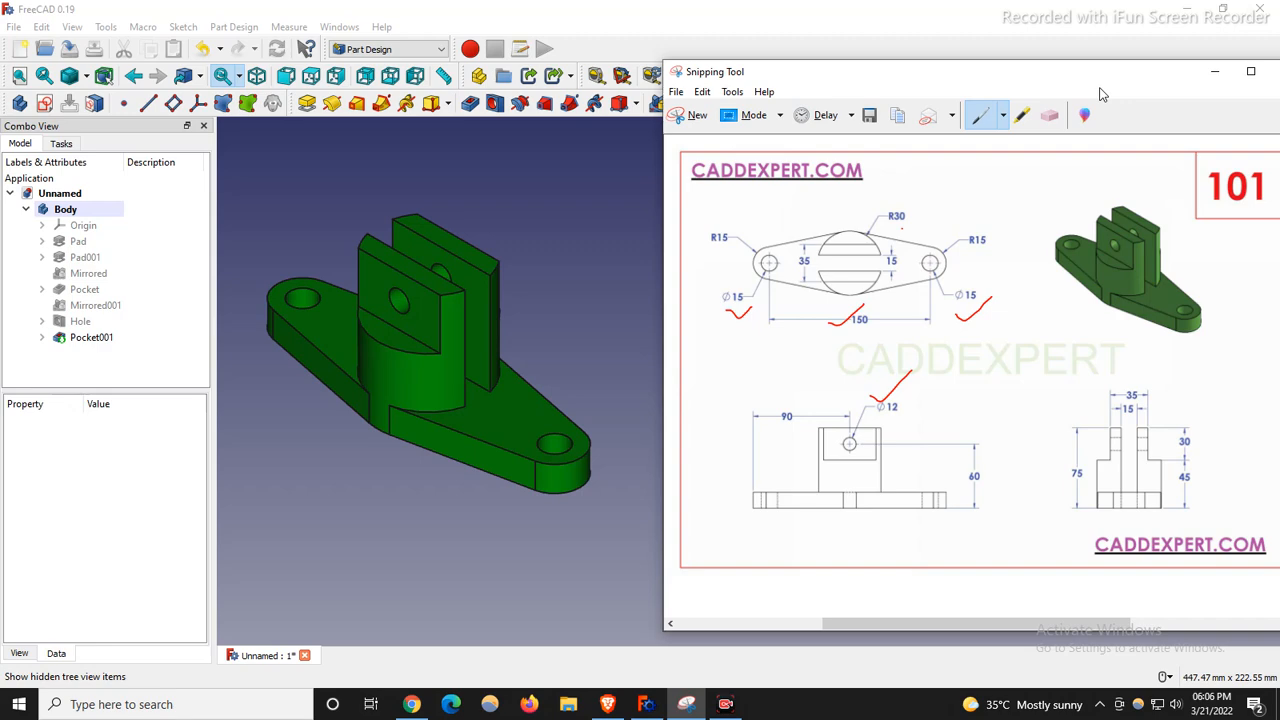
Move the reference drawing up beside the green bracket and zoom the model to compare.
{"action": "left_click_drag", "start_coordinate": [1040, 158], "coordinate": [1055, 141]}
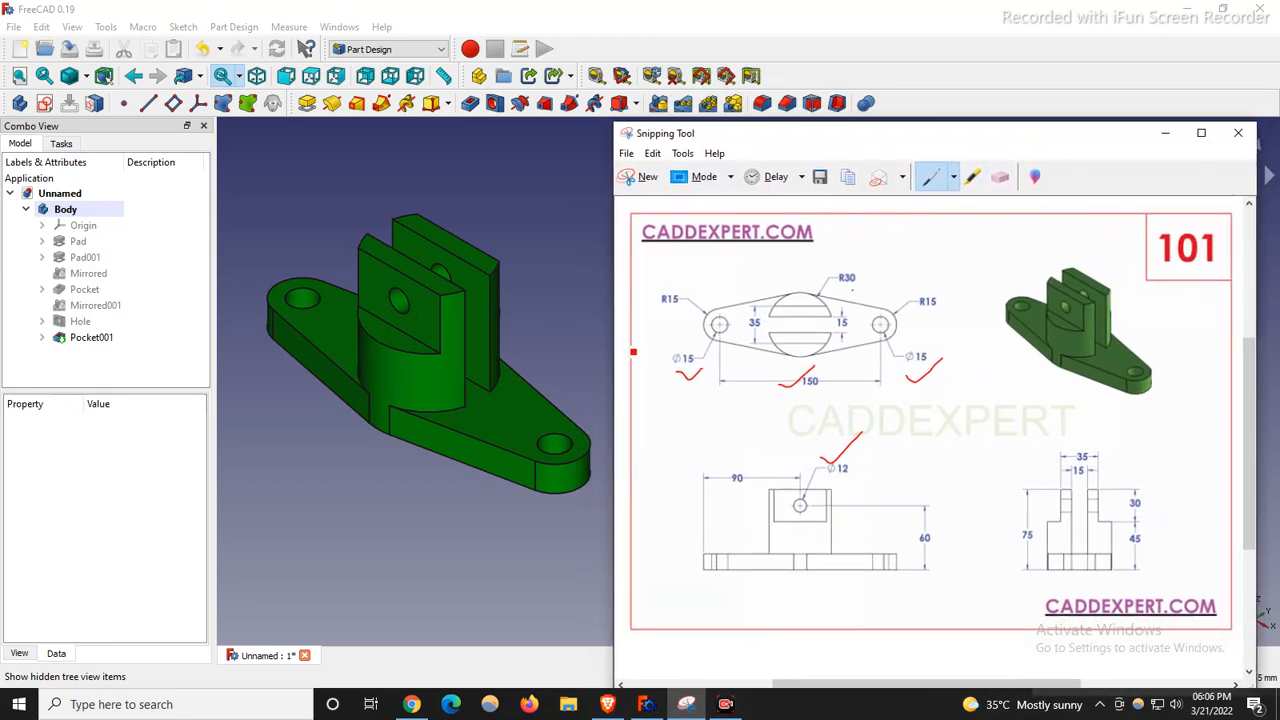
{"action": "scroll", "coordinate": [266, 408], "scroll_direction": "down", "scroll_amount": 2}
{"action": "scroll", "coordinate": [284, 400], "scroll_direction": "up", "scroll_amount": 2}
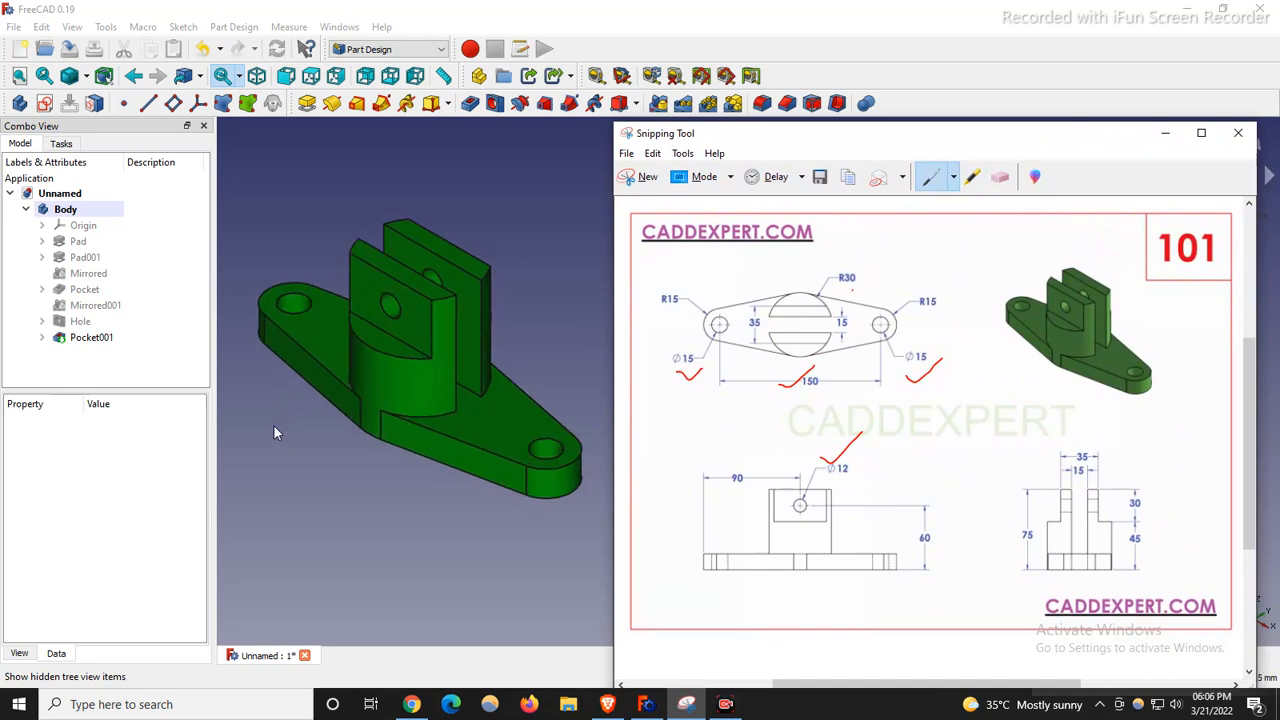
{"action": "scroll", "coordinate": [314, 460], "scroll_direction": "down", "scroll_amount": 1}
{"action": "scroll", "coordinate": [322, 428], "scroll_direction": "up", "scroll_amount": 1}
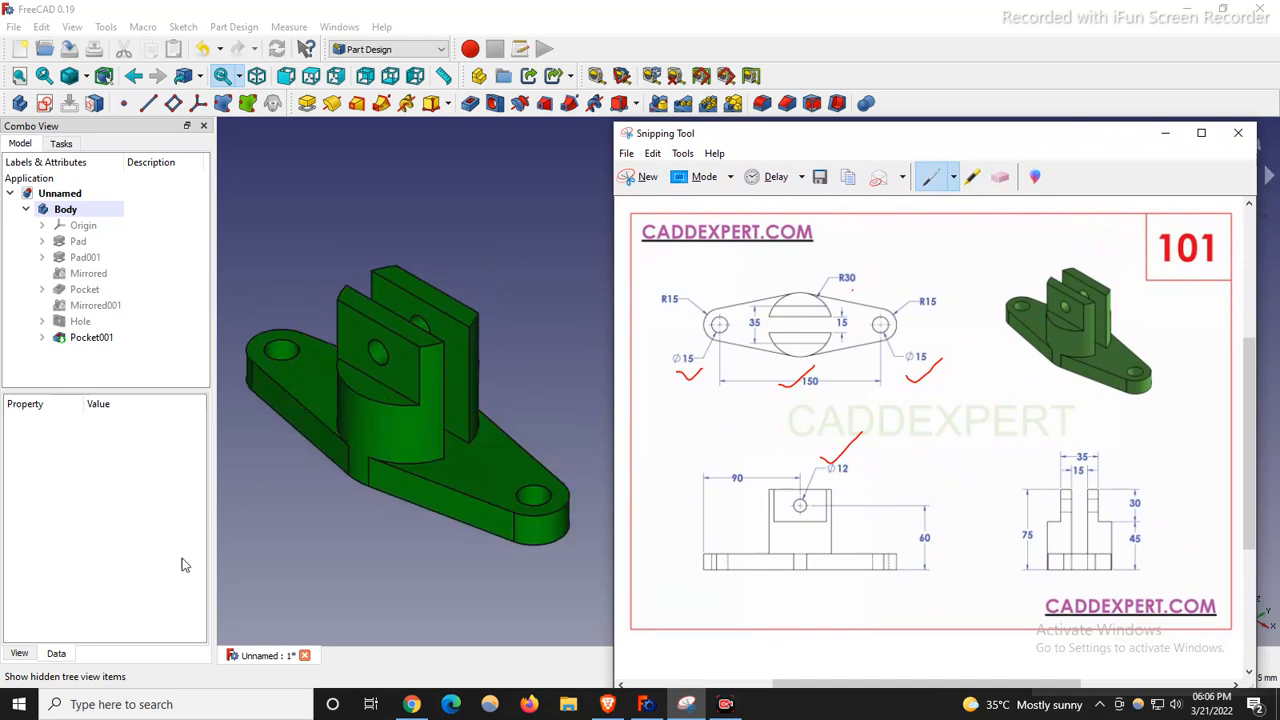